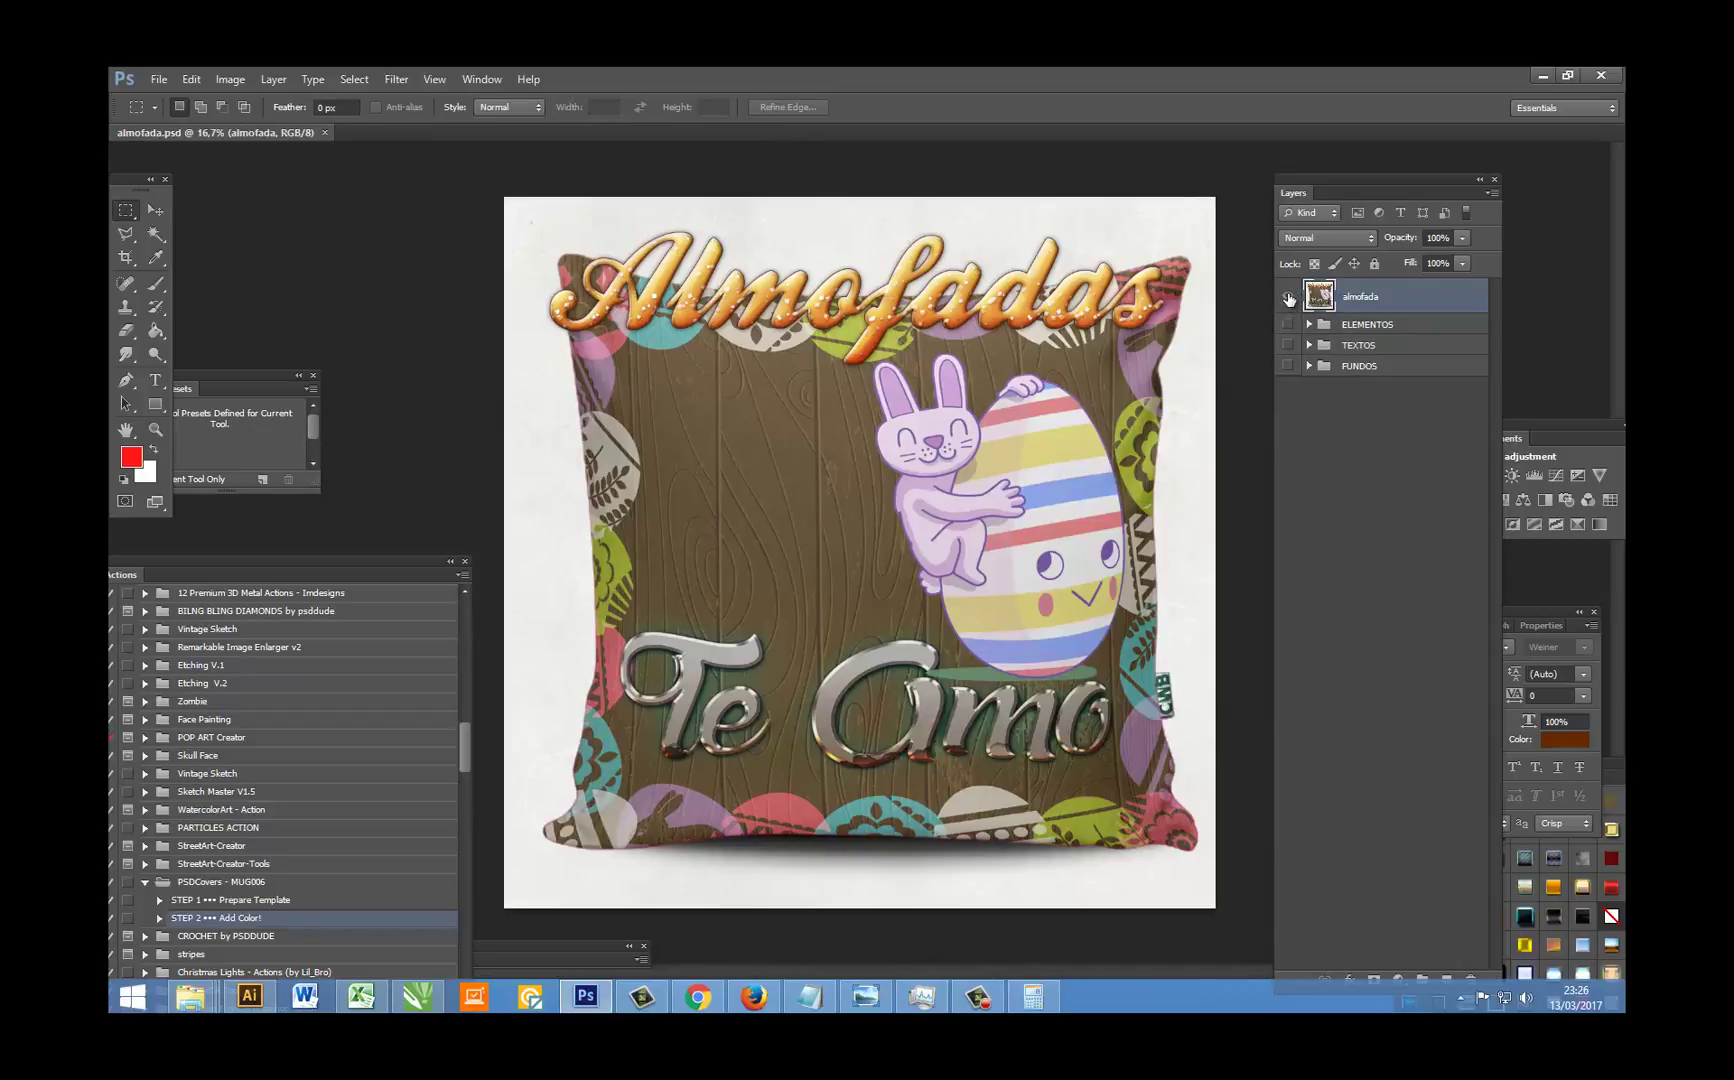
Step: Hide the almofada preview layer, then show and expand the FUNDOS group down to its lowest layers
left_click(1288, 296)
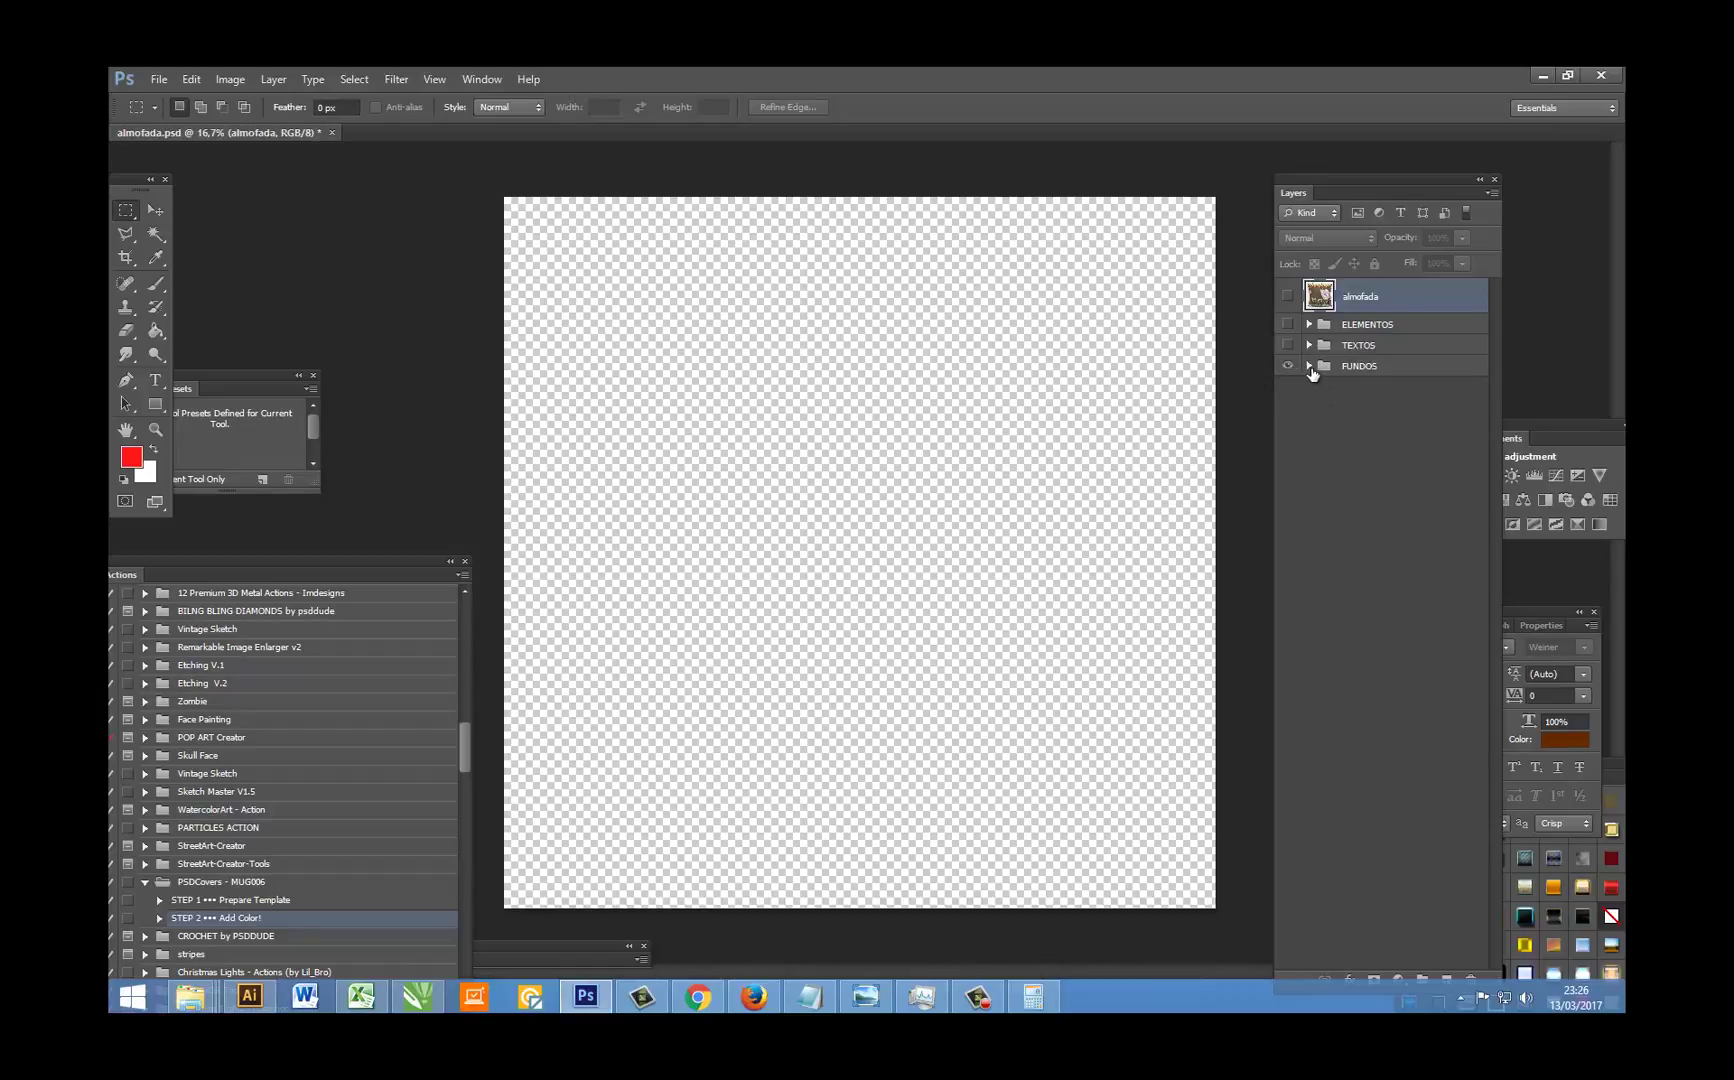
left_click(1309, 366)
left_click_drag(1495, 470, 1519, 848)
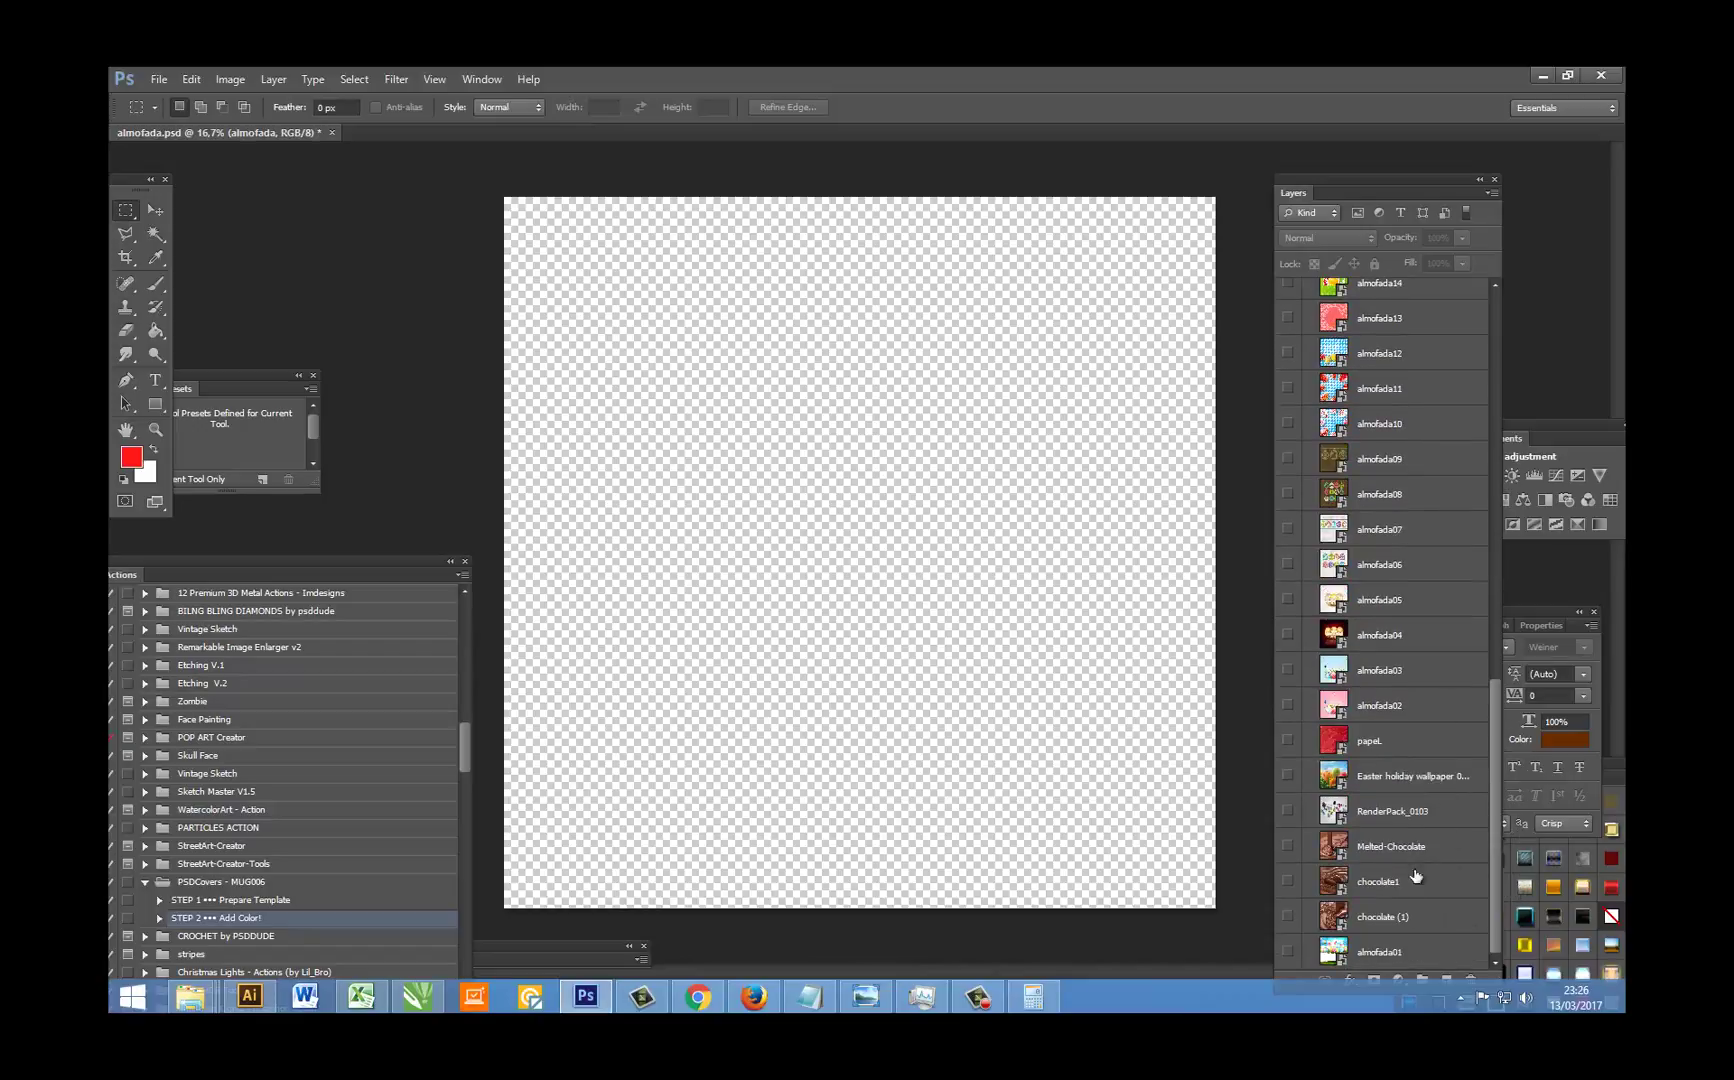
Step: Show the background layers from almofada01 up through almofada02, including the chocolate, RenderPack_0103, Easter wallpaper and red paper layers
left_click(1288, 952)
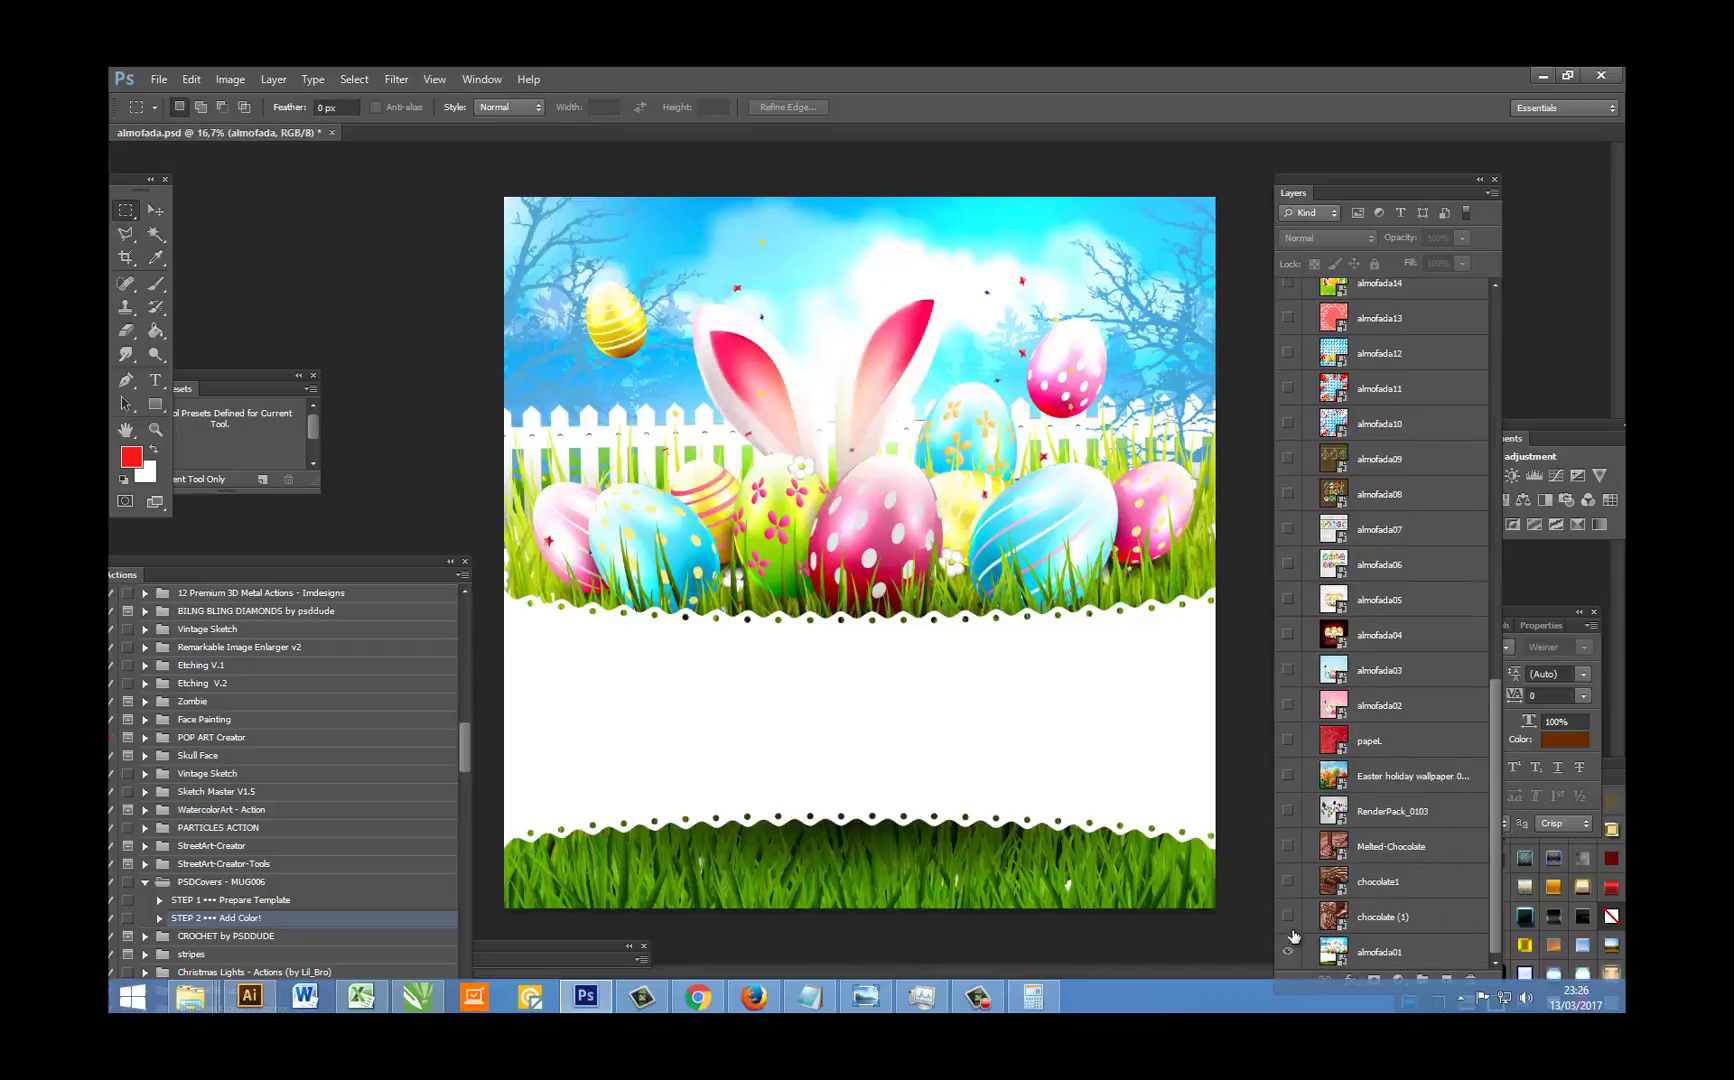
left_click(1288, 917)
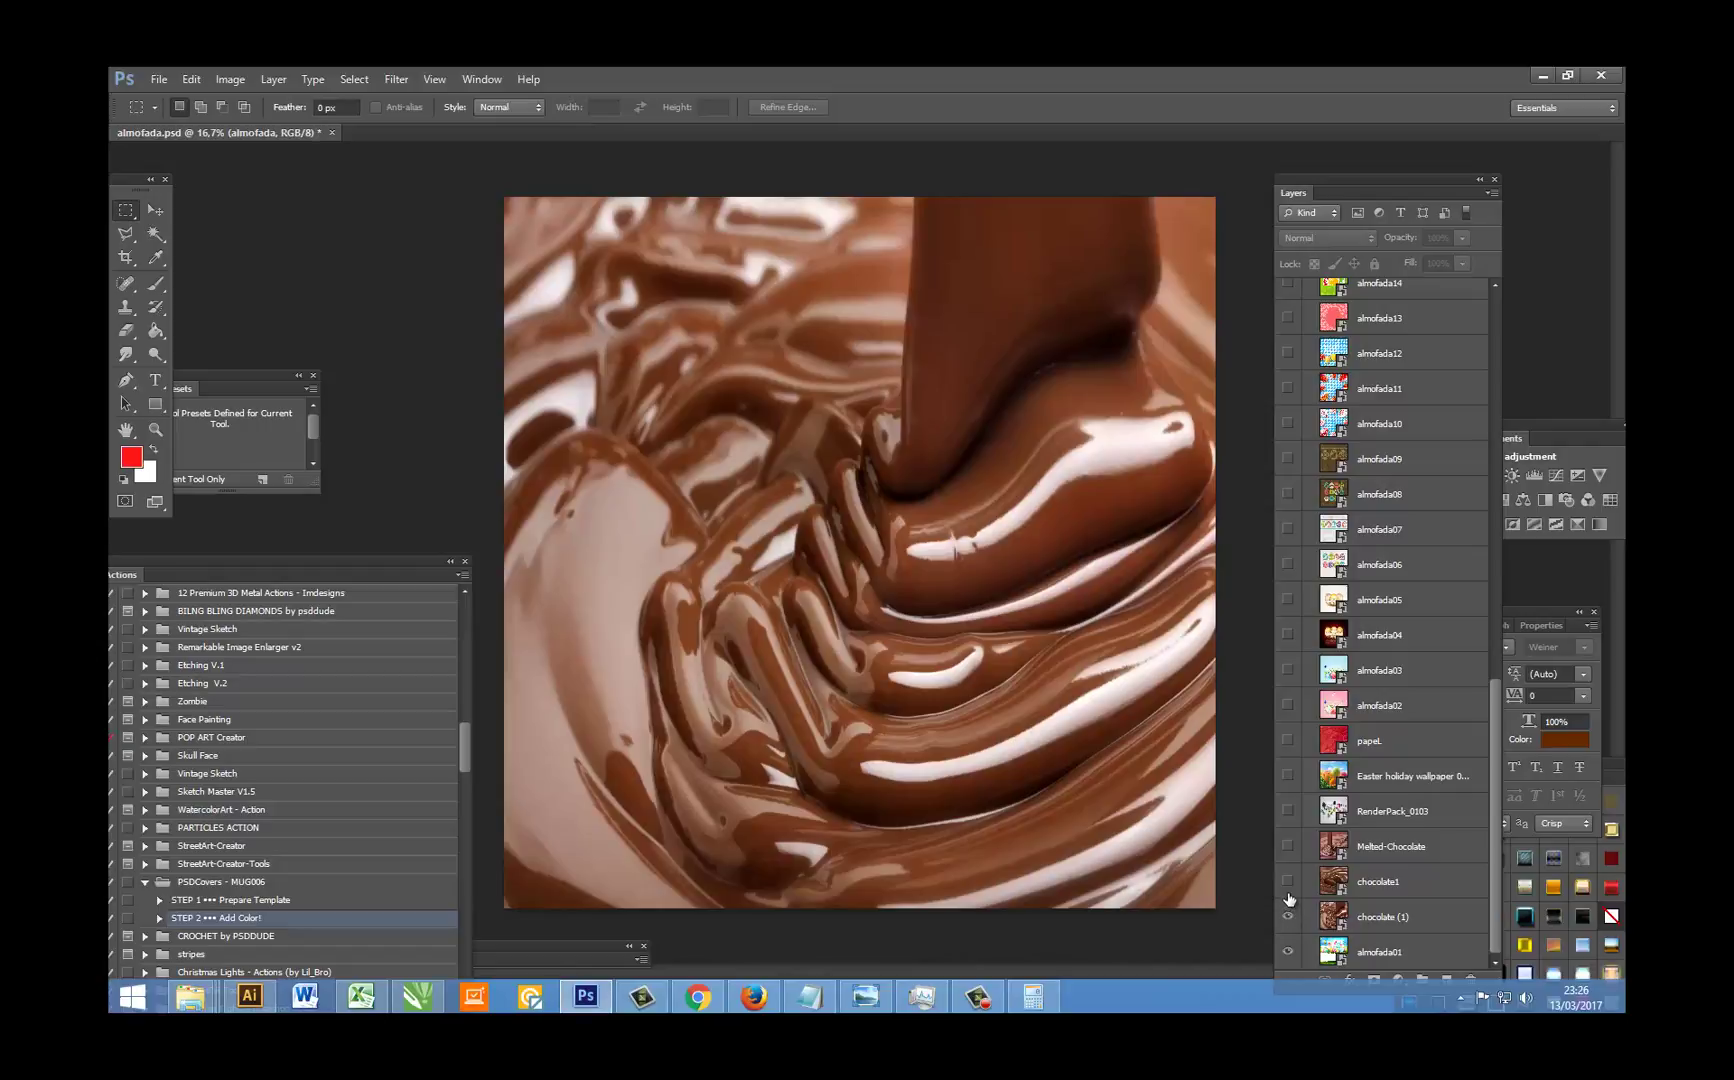
left_click(1289, 883)
left_click(1289, 846)
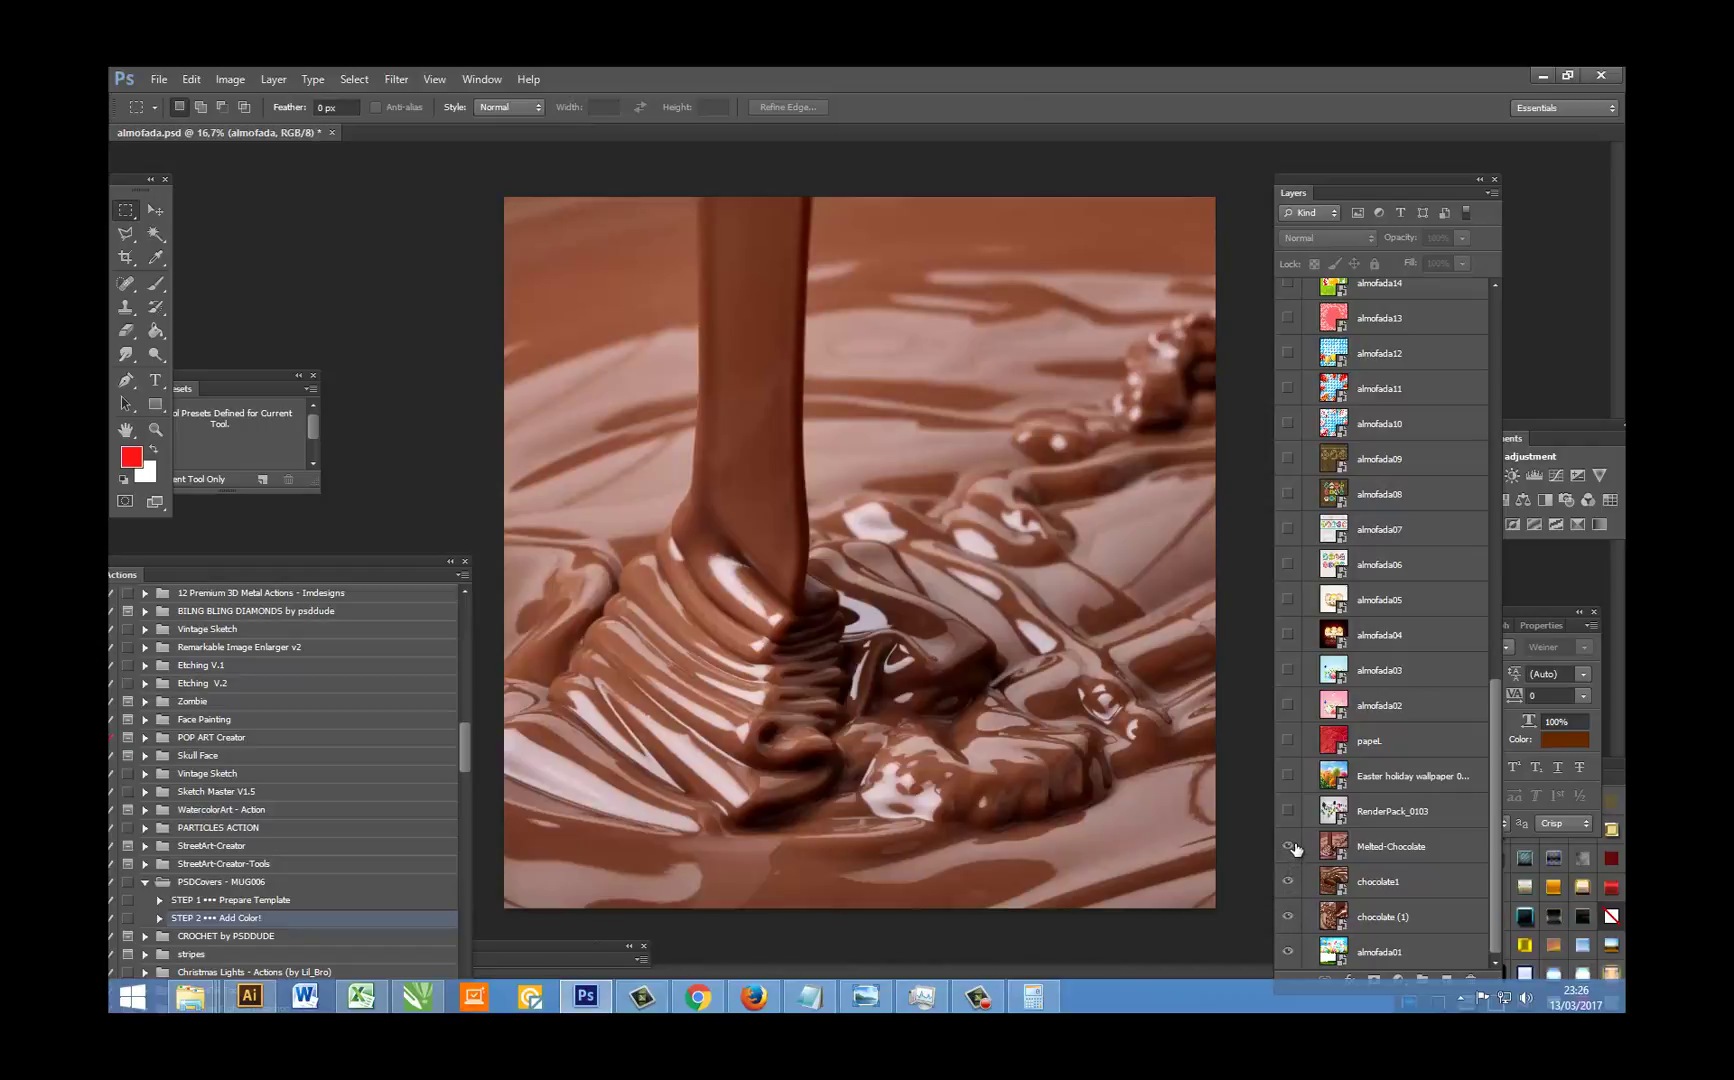
left_click(1289, 812)
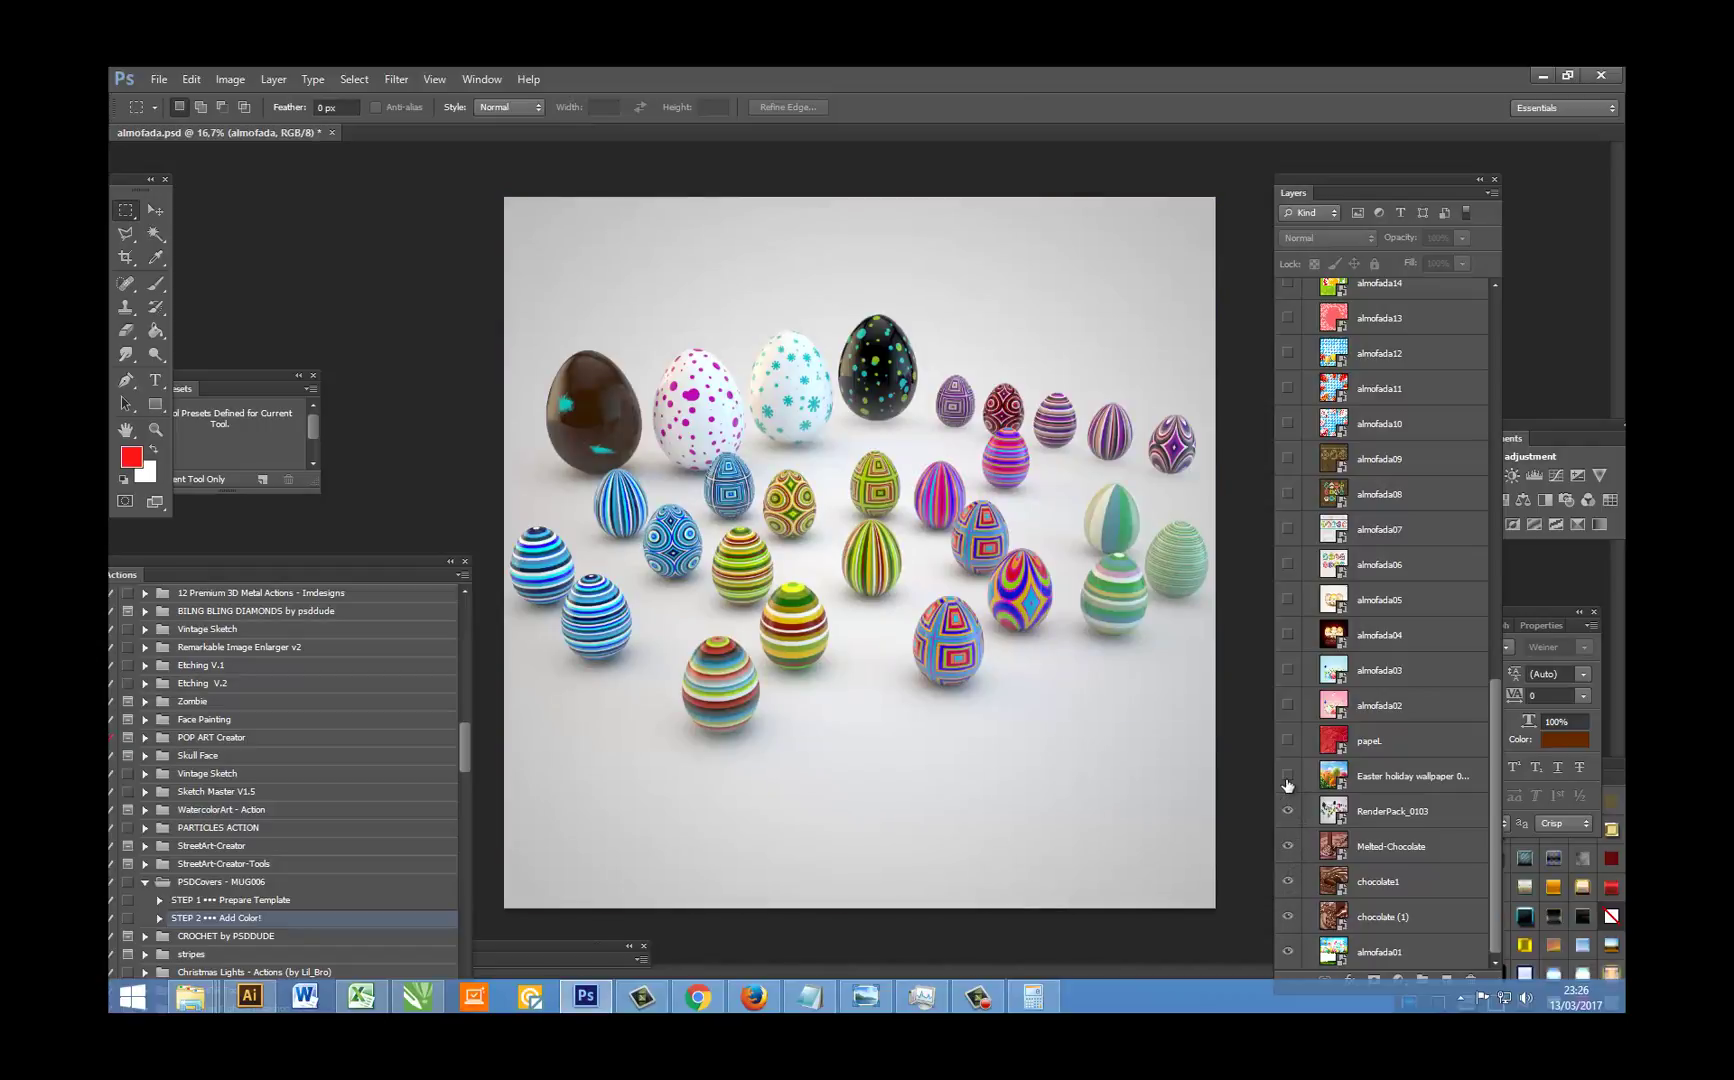
left_click(1288, 777)
left_click(1289, 743)
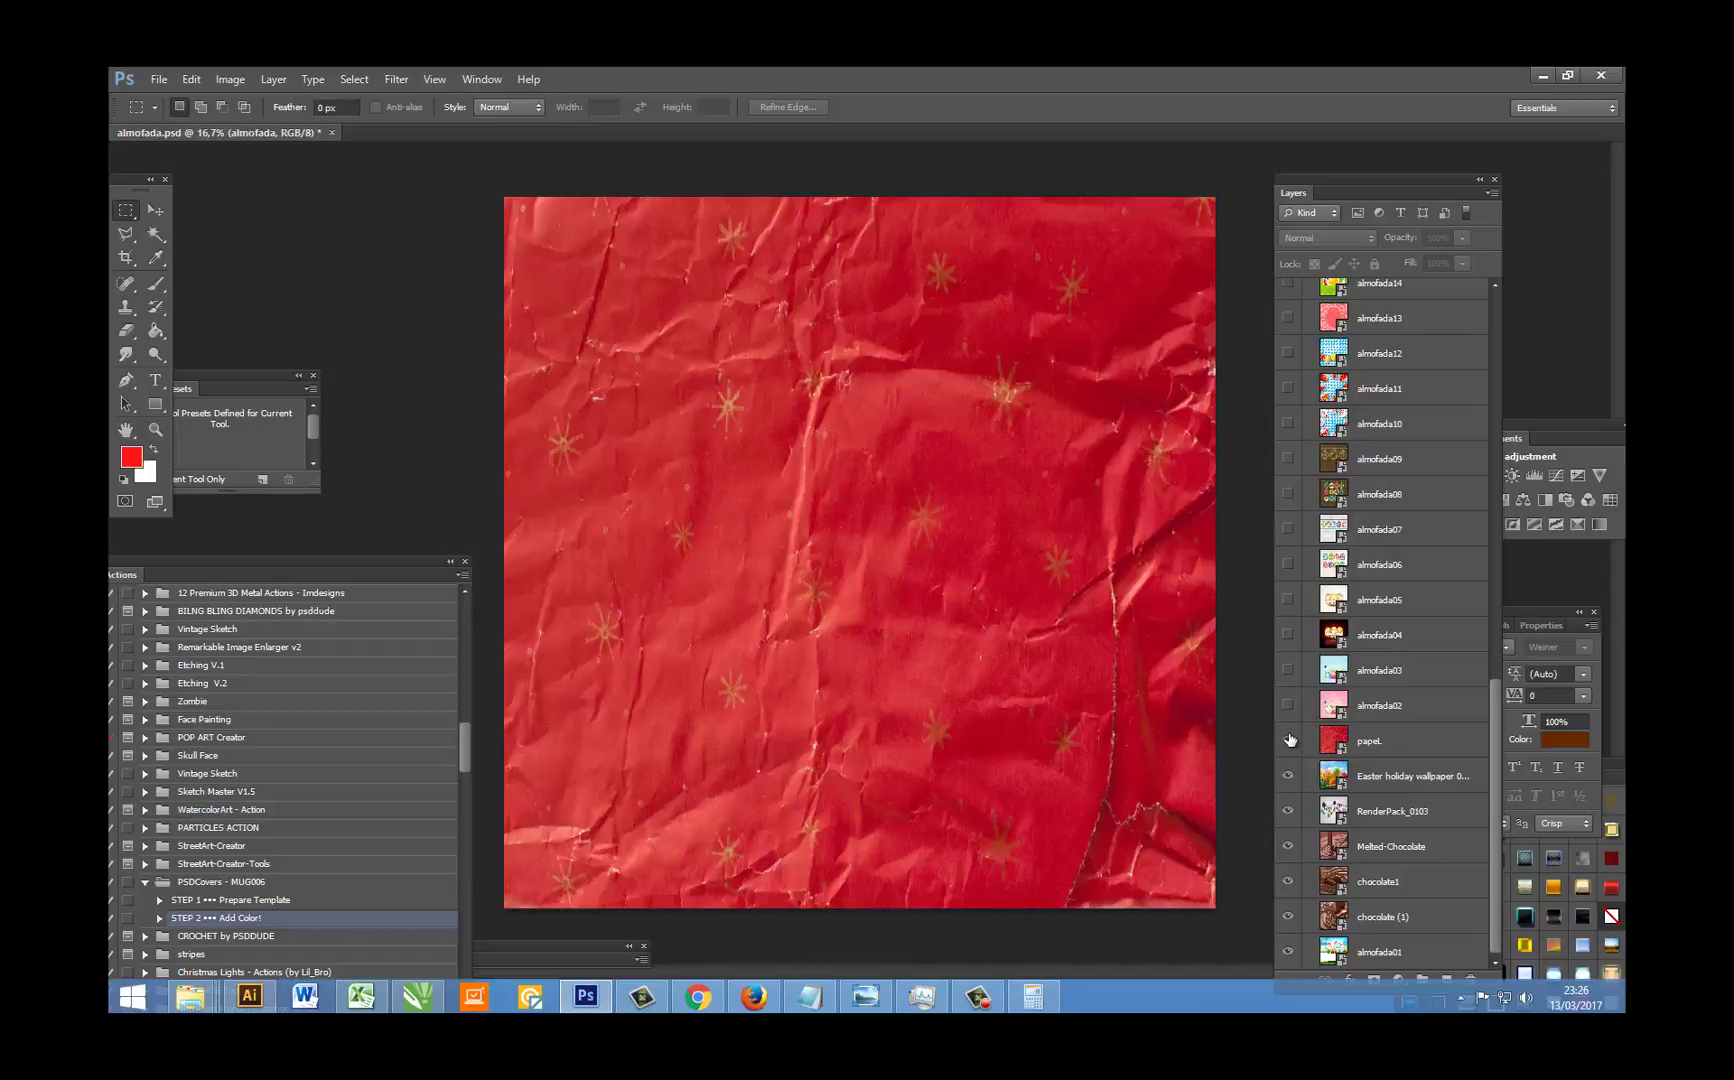
left_click(1289, 707)
Step: Show the background layers almofada03 through almofada08 in the FUNDOS group
scroll(1289, 725, "up", 2)
scroll(1289, 731, "up", 1)
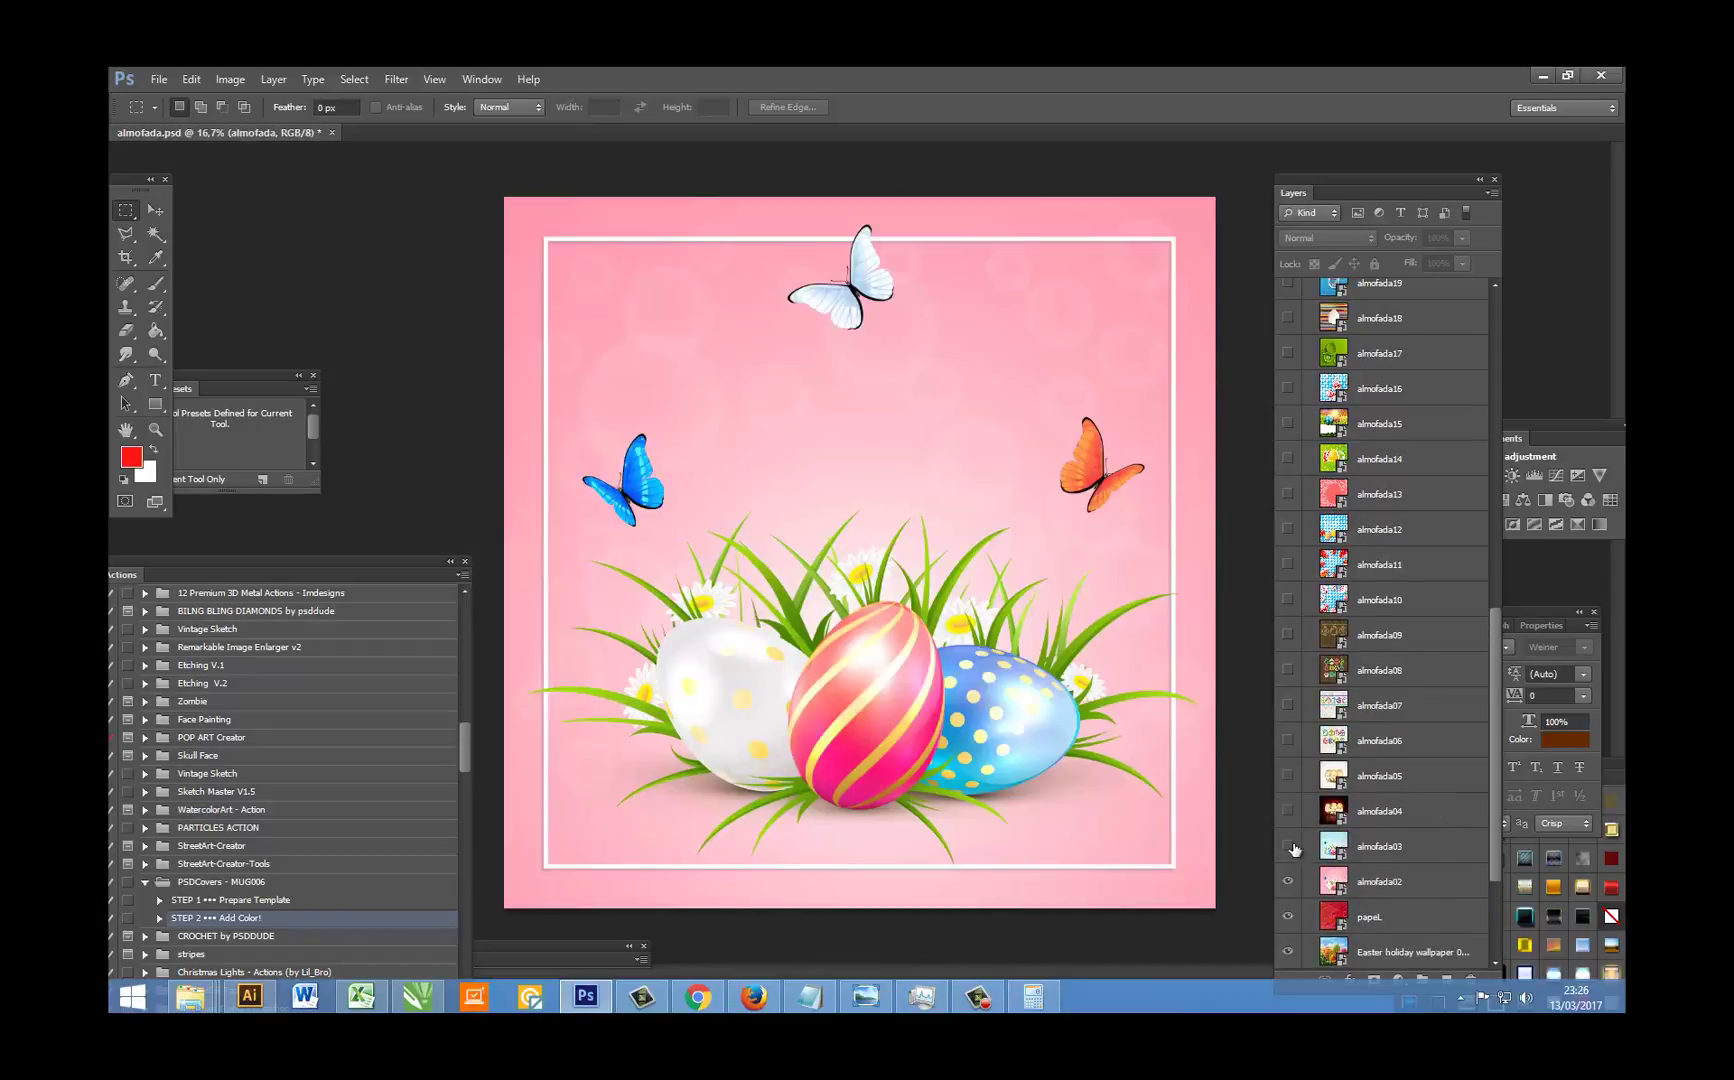
left_click(1289, 846)
left_click(1288, 811)
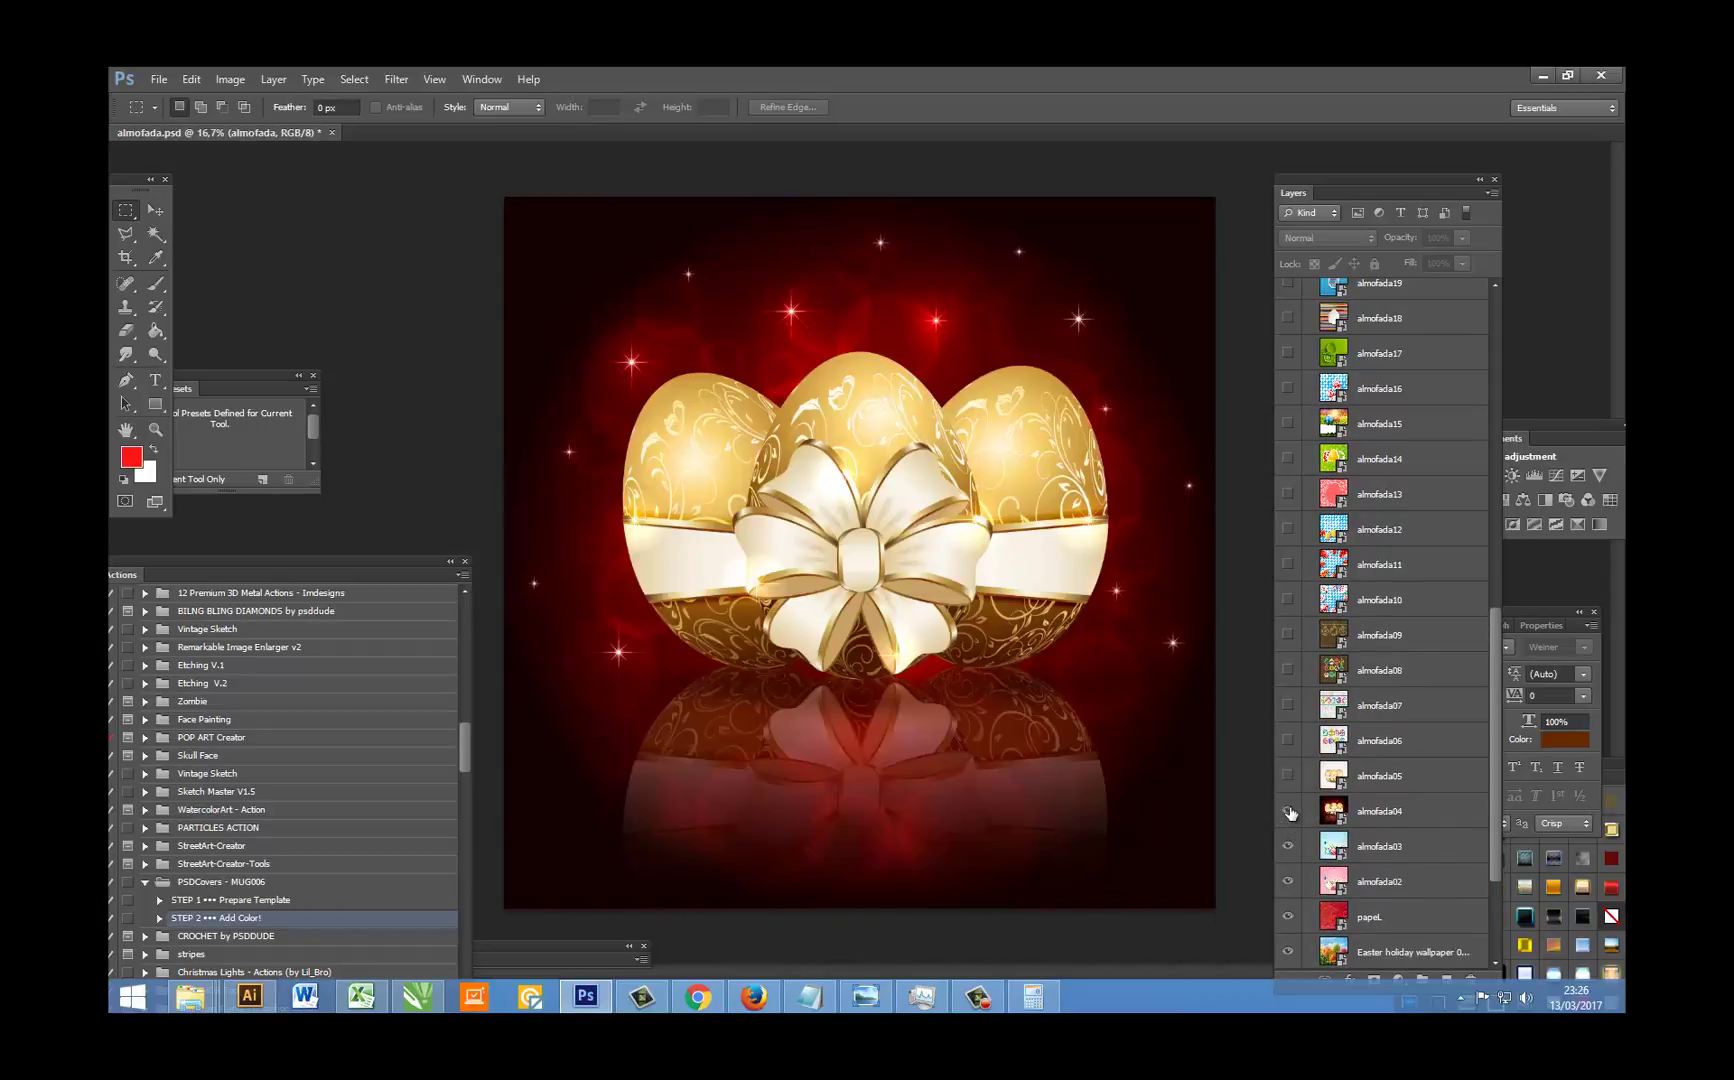
left_click(1289, 776)
scroll(1291, 781, "up", 2)
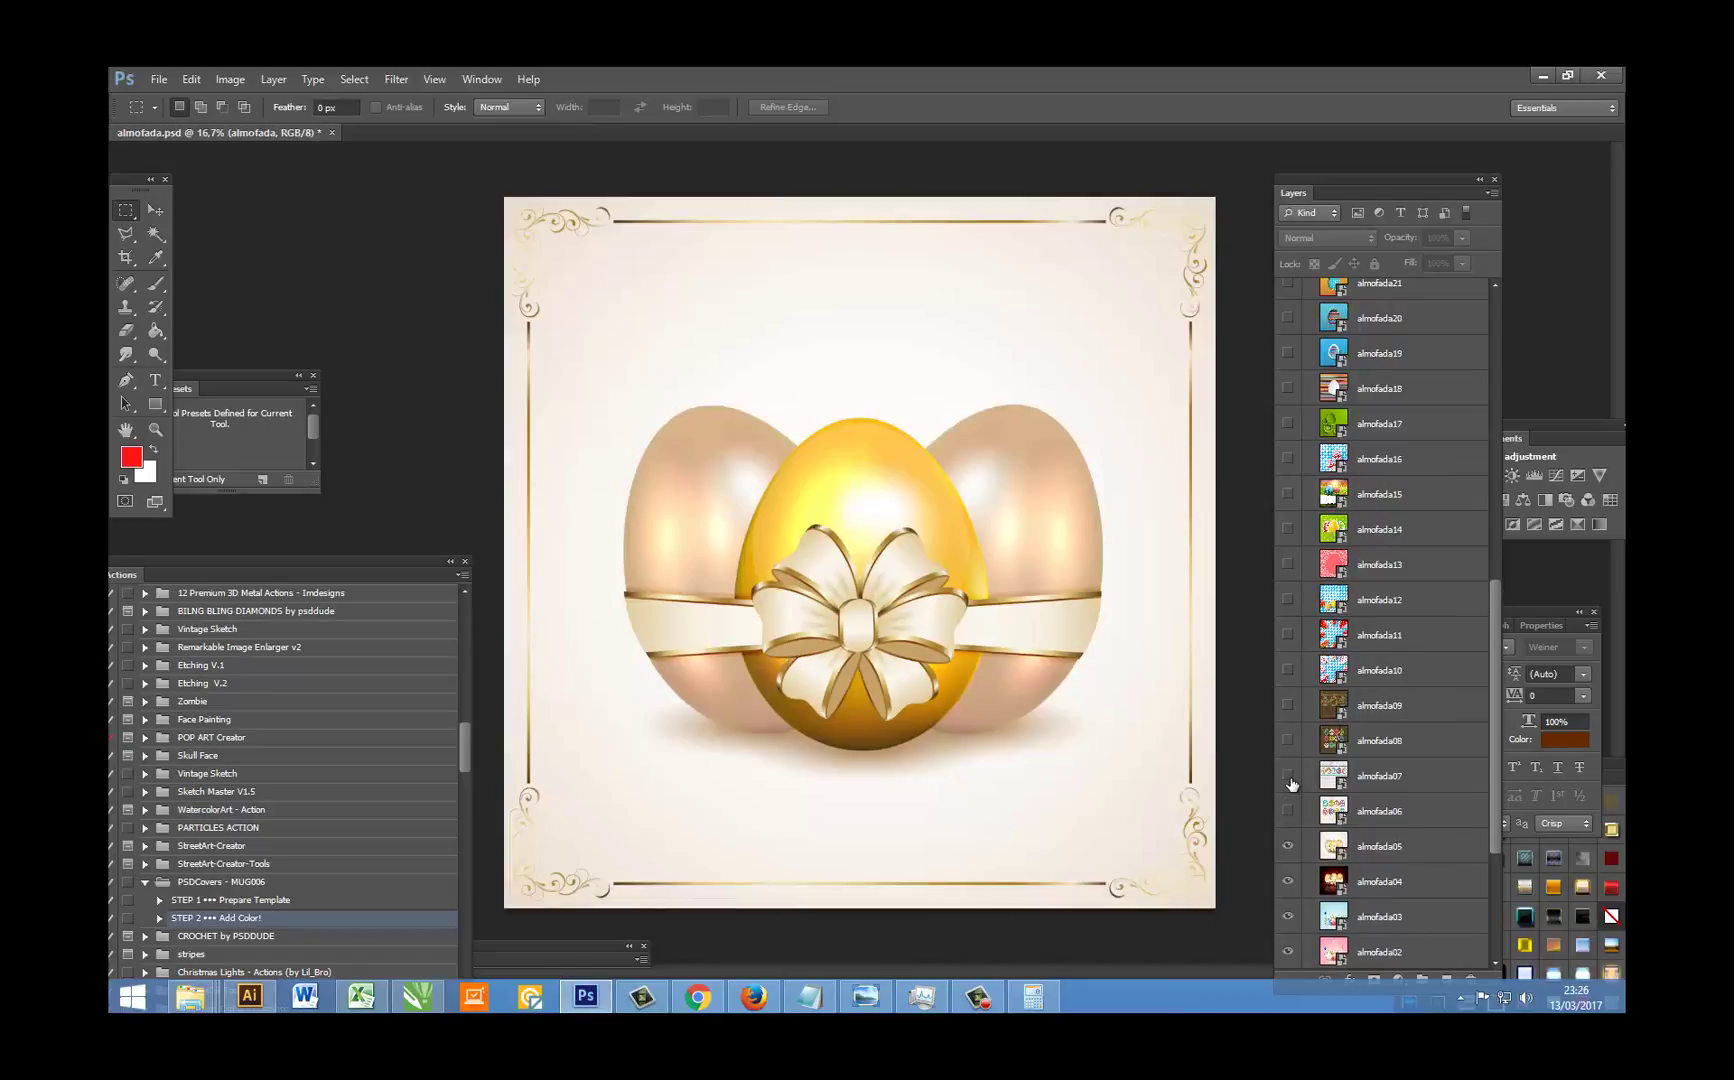
left_click(1288, 811)
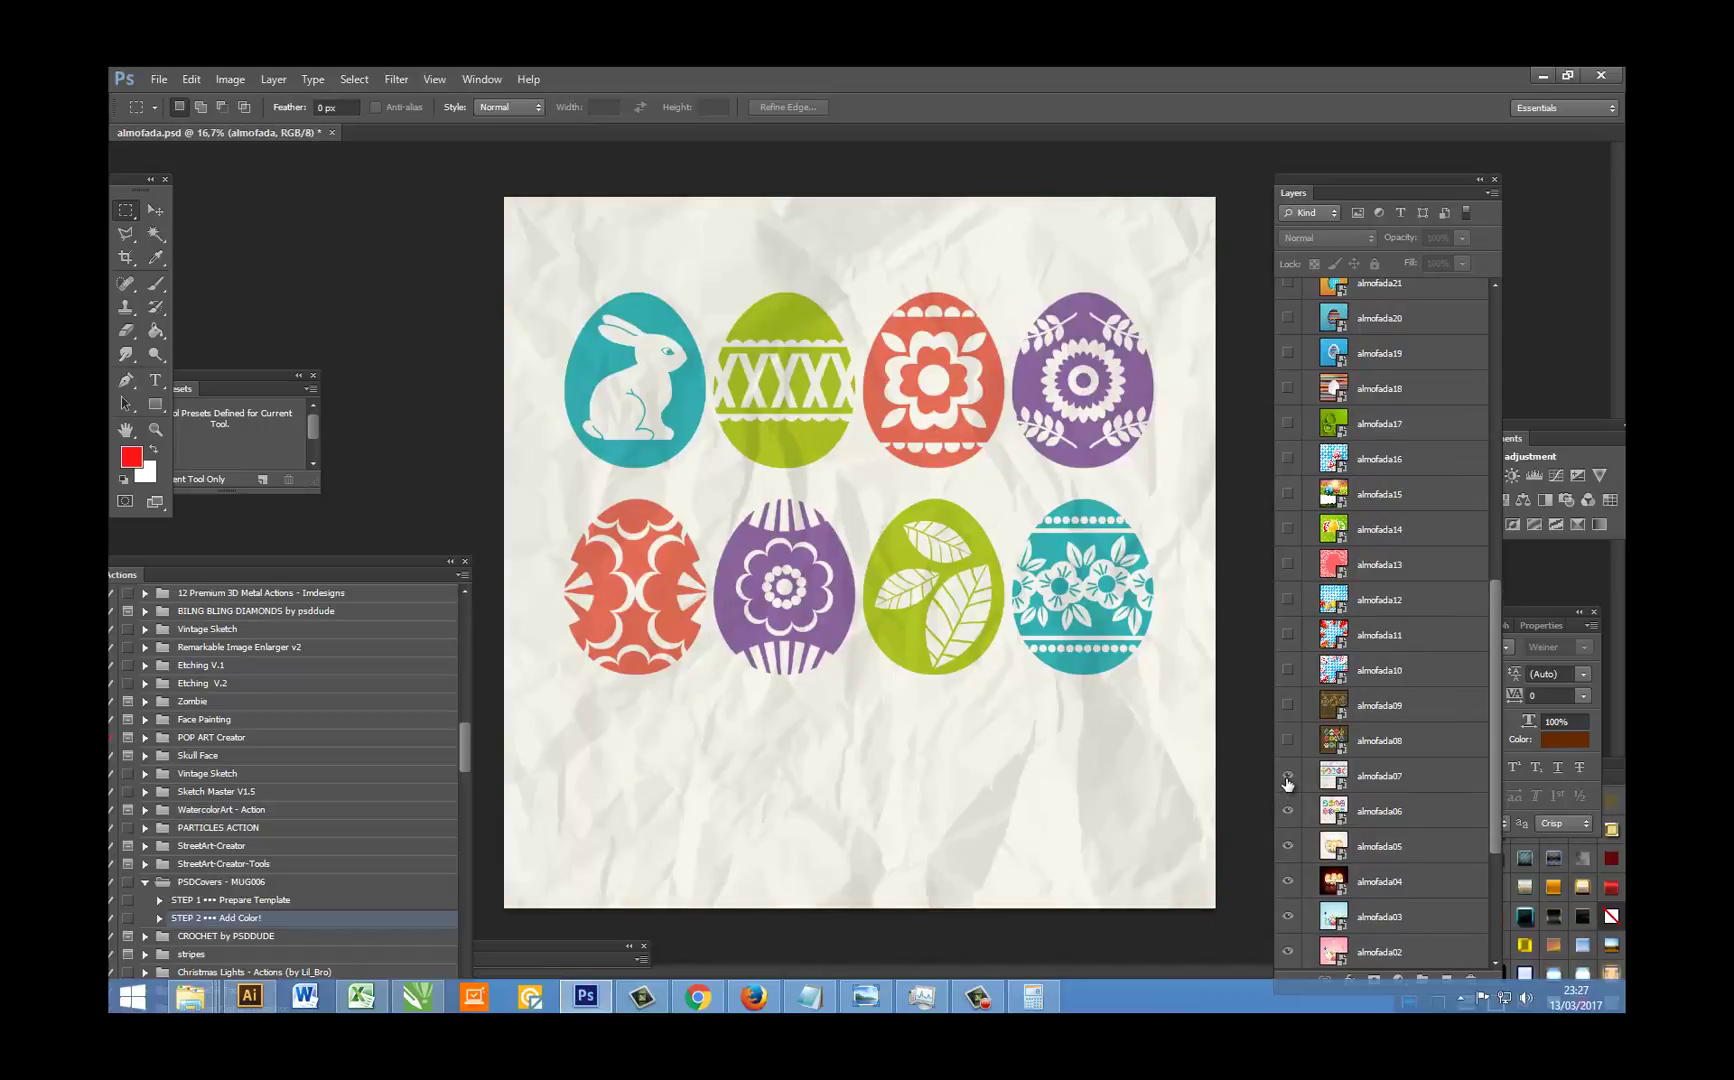
left_click(1288, 778)
left_click(1289, 741)
Step: Show the background layers almofada09 through almofada14 in the FUNDOS group
scroll(1291, 730, "up", 1)
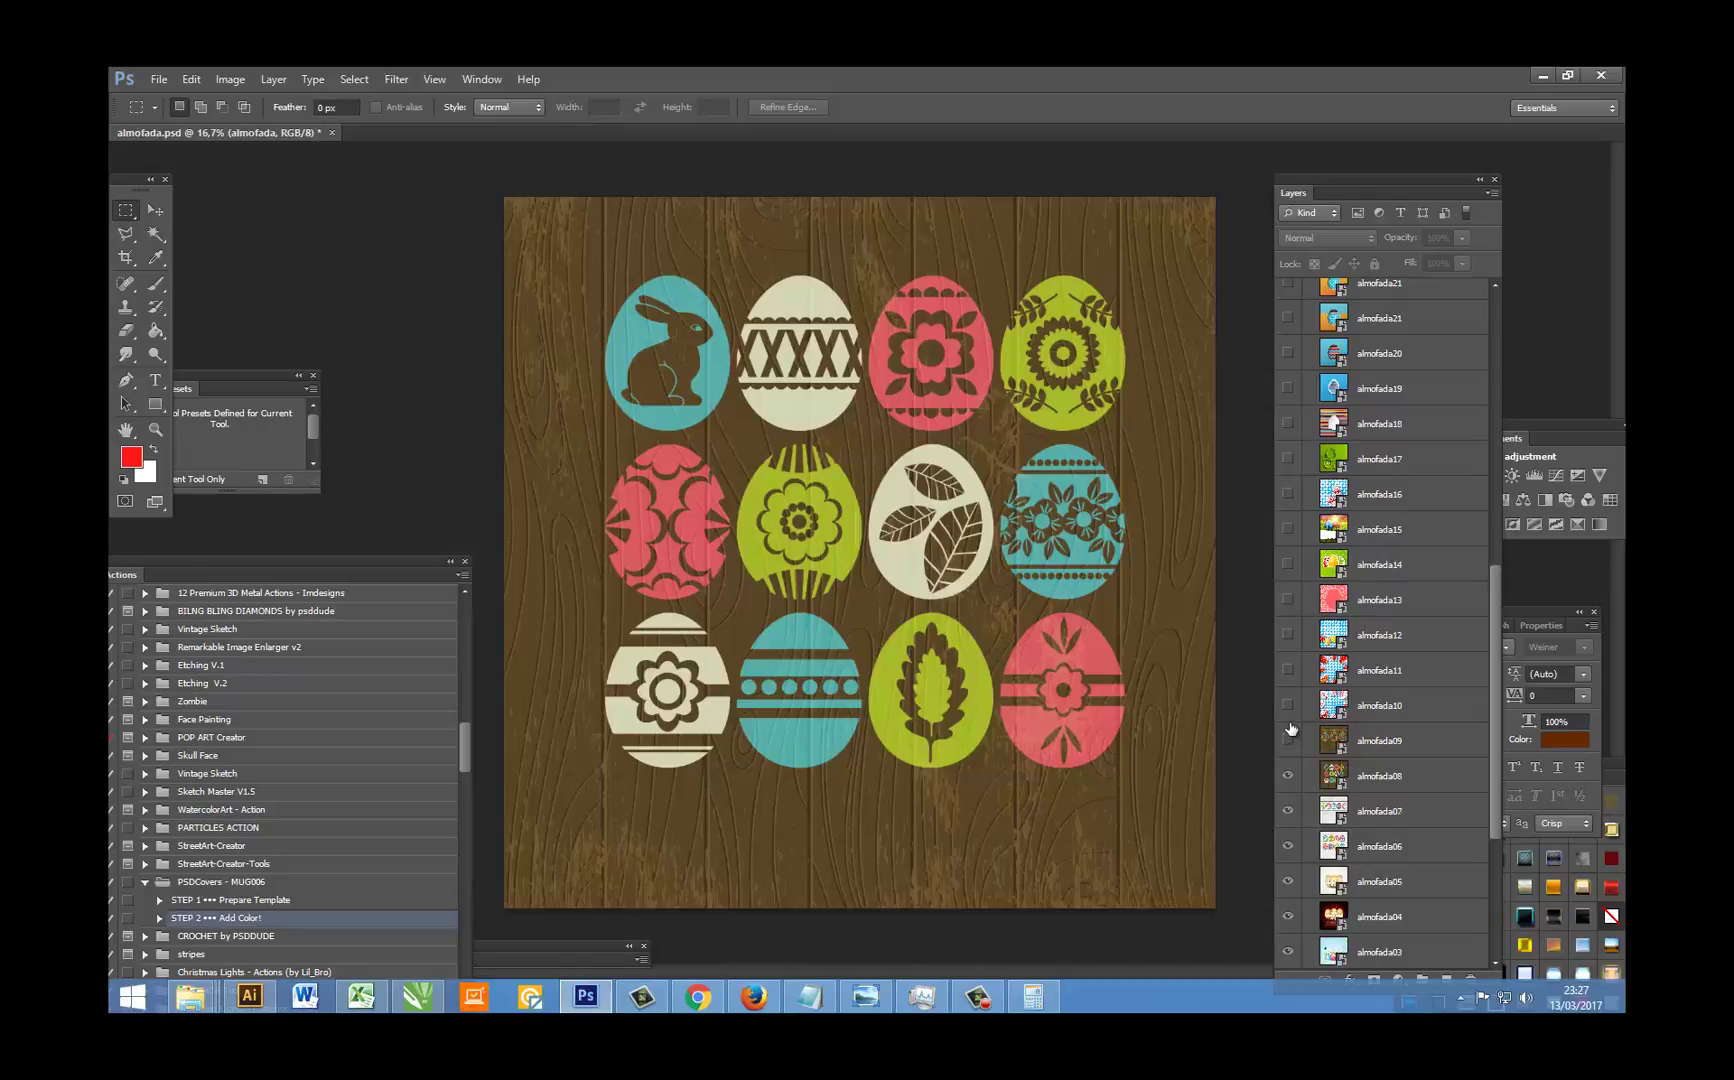
left_click(1289, 741)
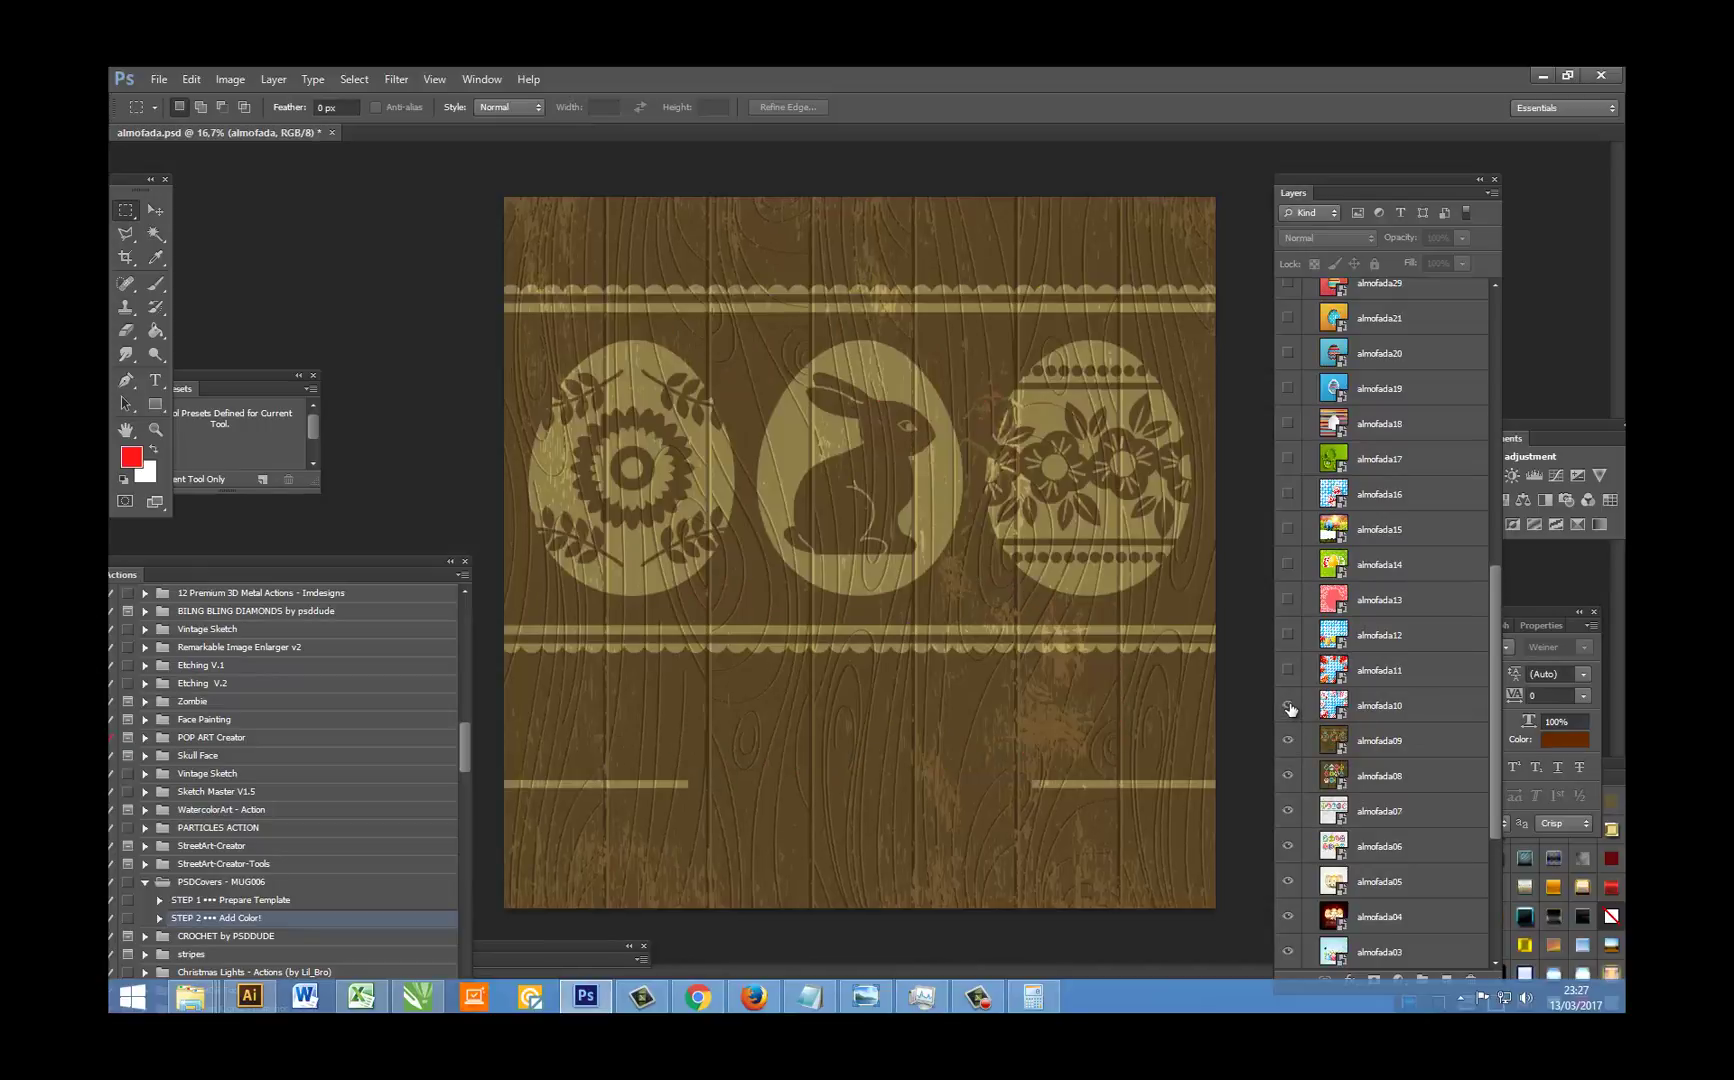
left_click(1289, 706)
scroll(1295, 740, "up", 1)
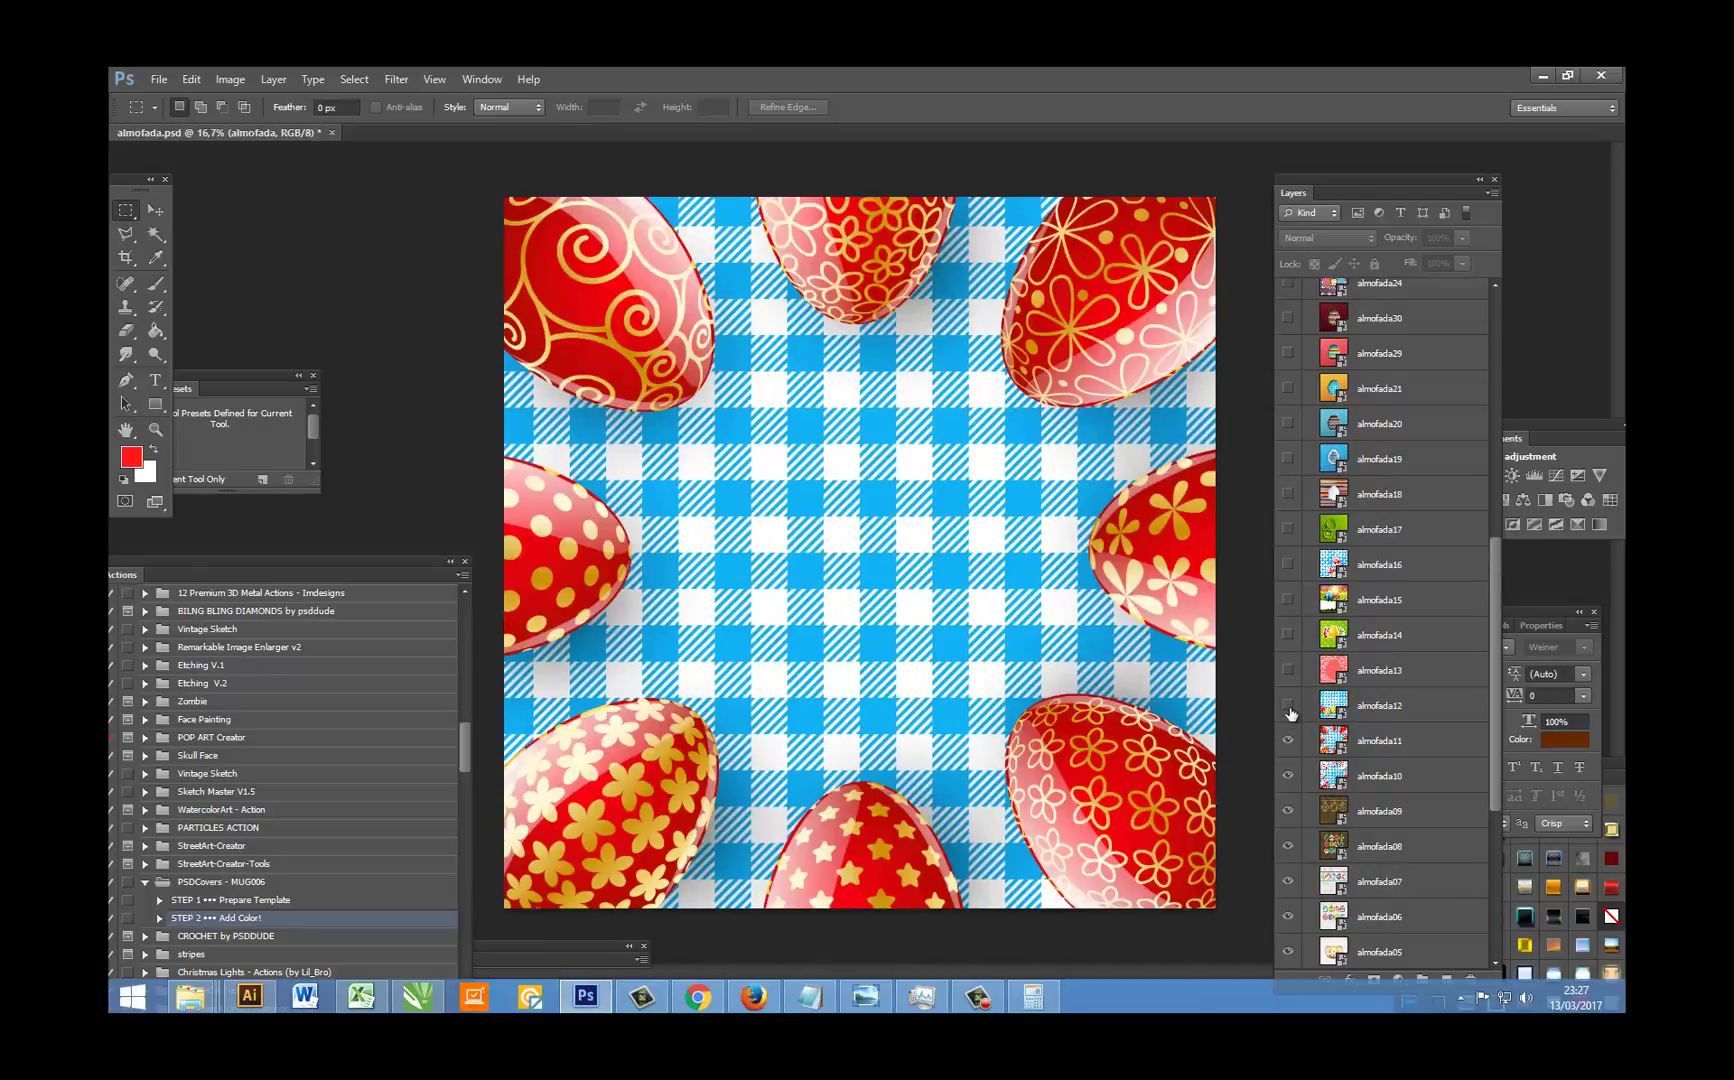
left_click(1289, 706)
left_click(1289, 670)
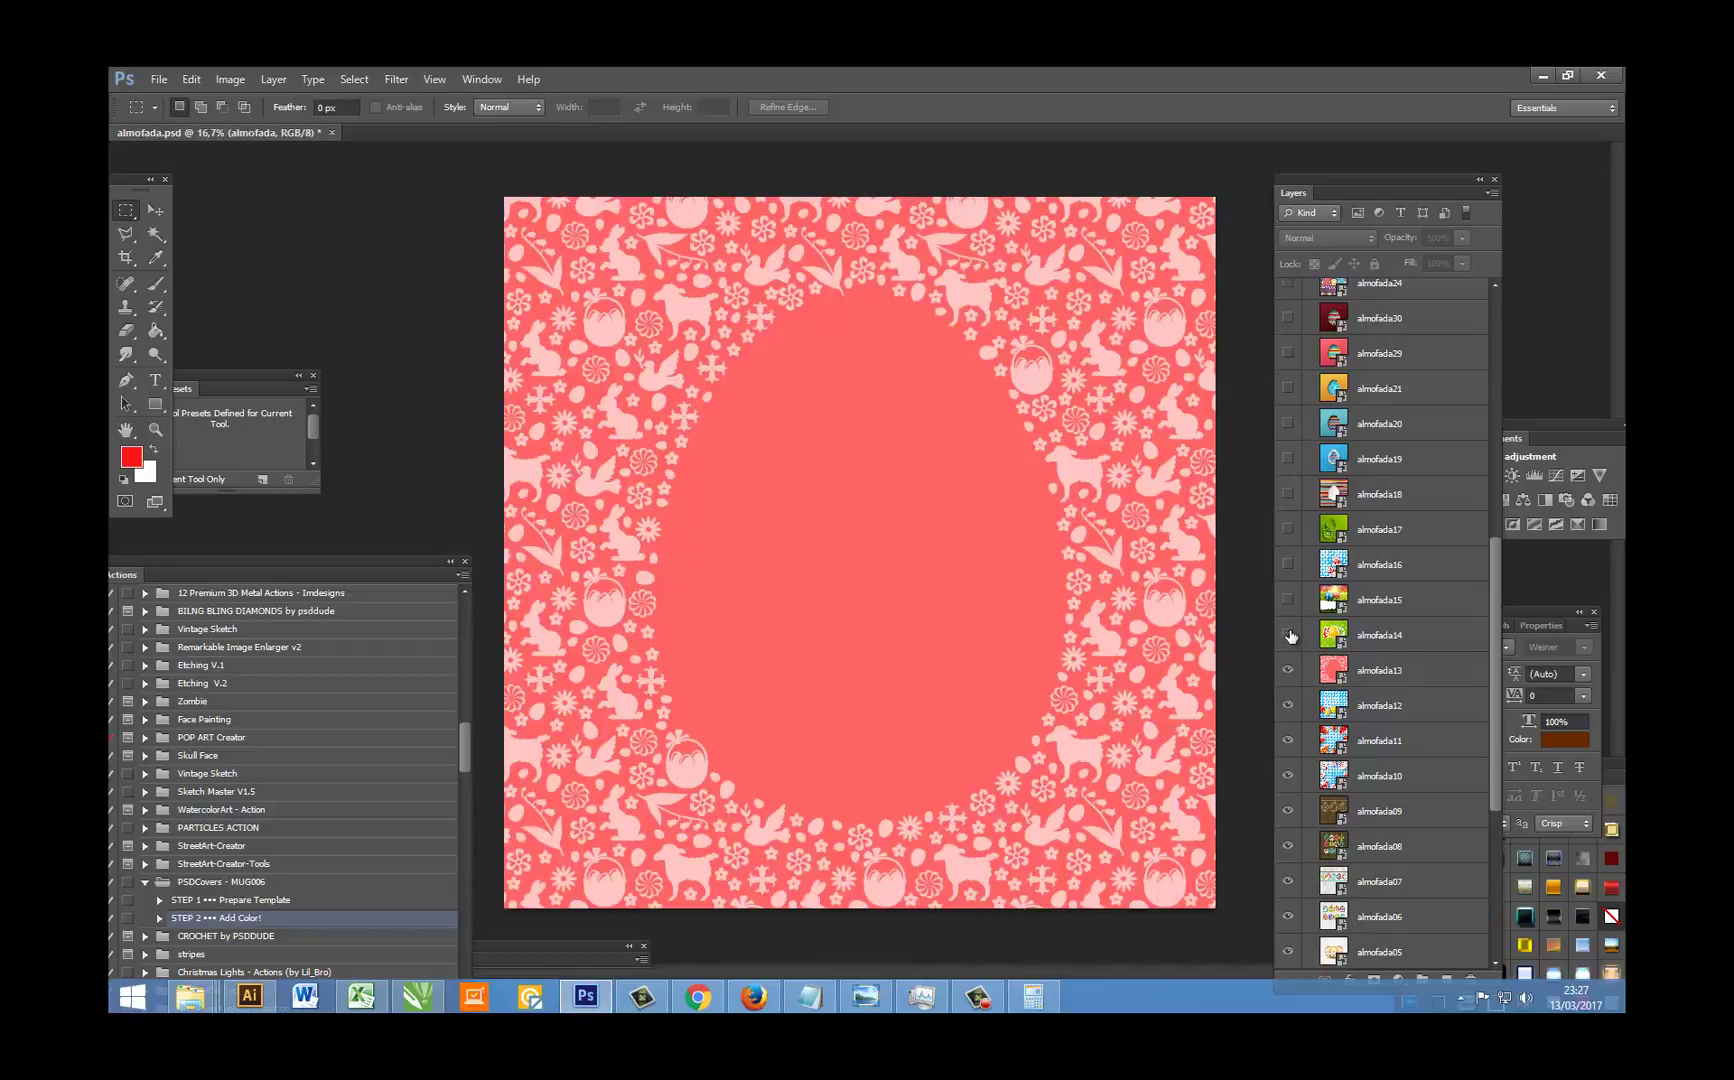
left_click(1289, 635)
Step: Show the background layers almofada15 through almofada19 in the FUNDOS group
scroll(1296, 700, "up", 4)
left_click(1289, 740)
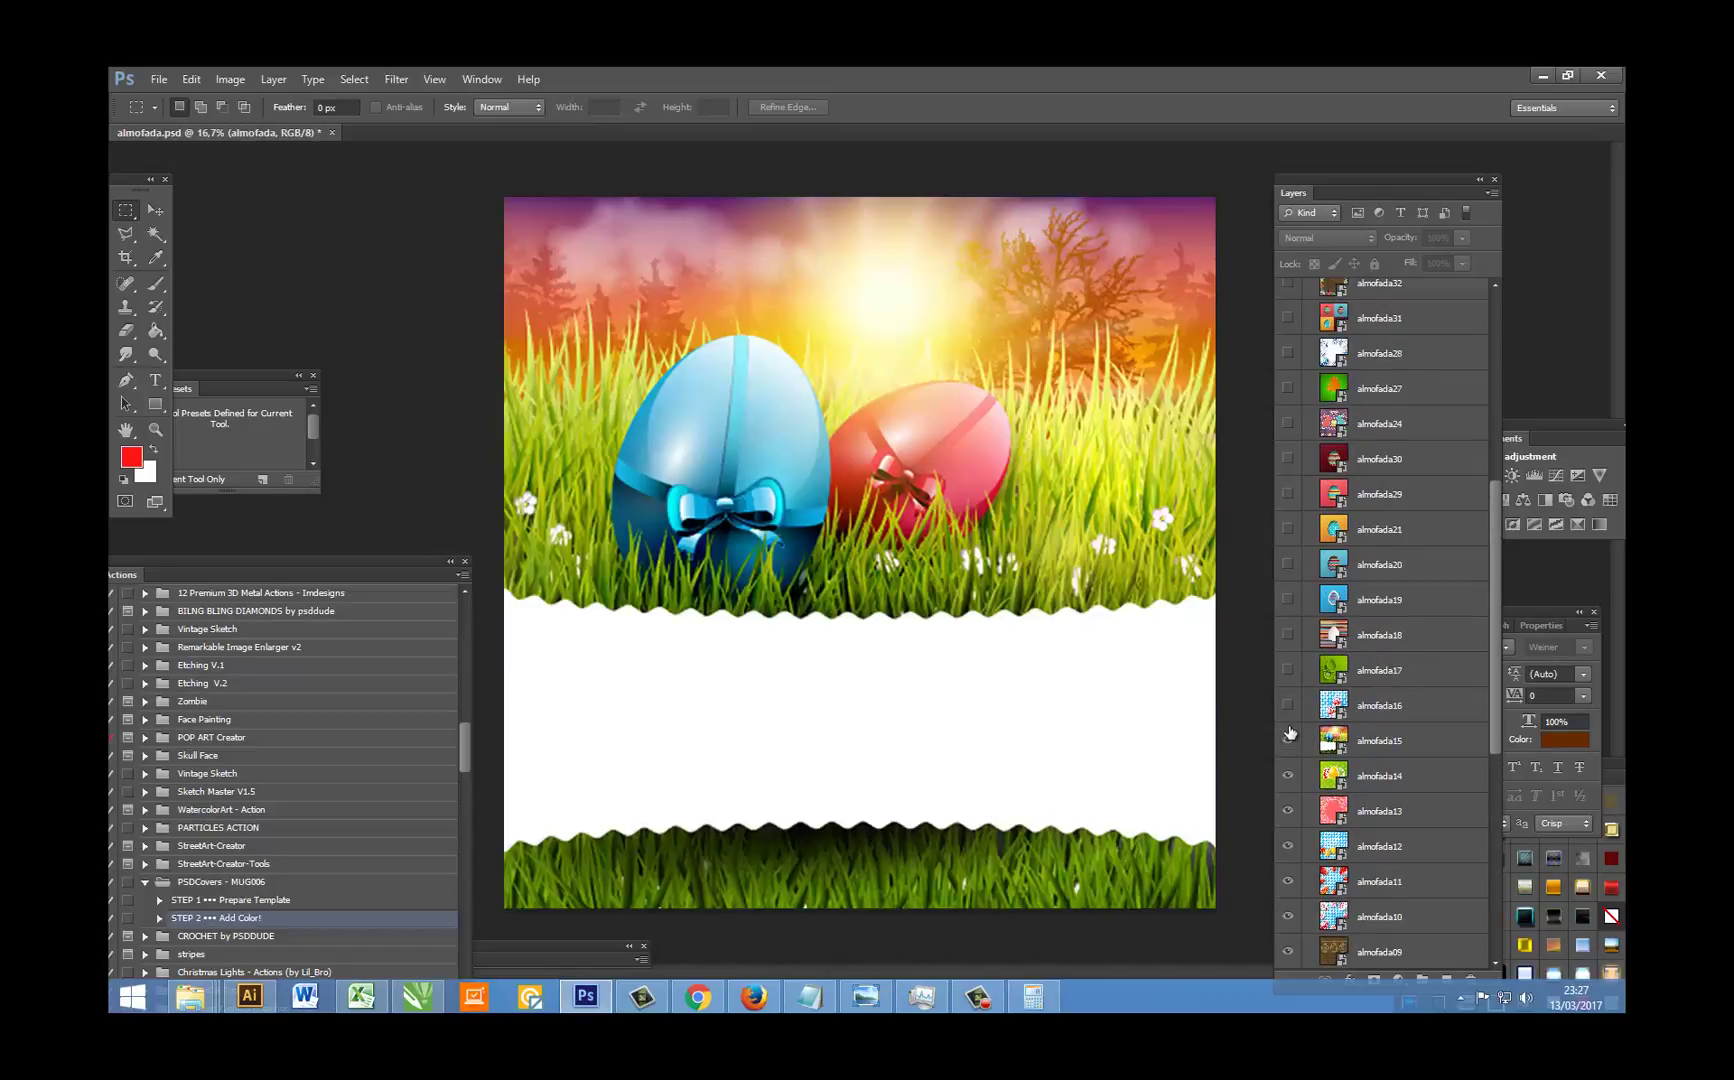
left_click(1289, 706)
left_click(1289, 670)
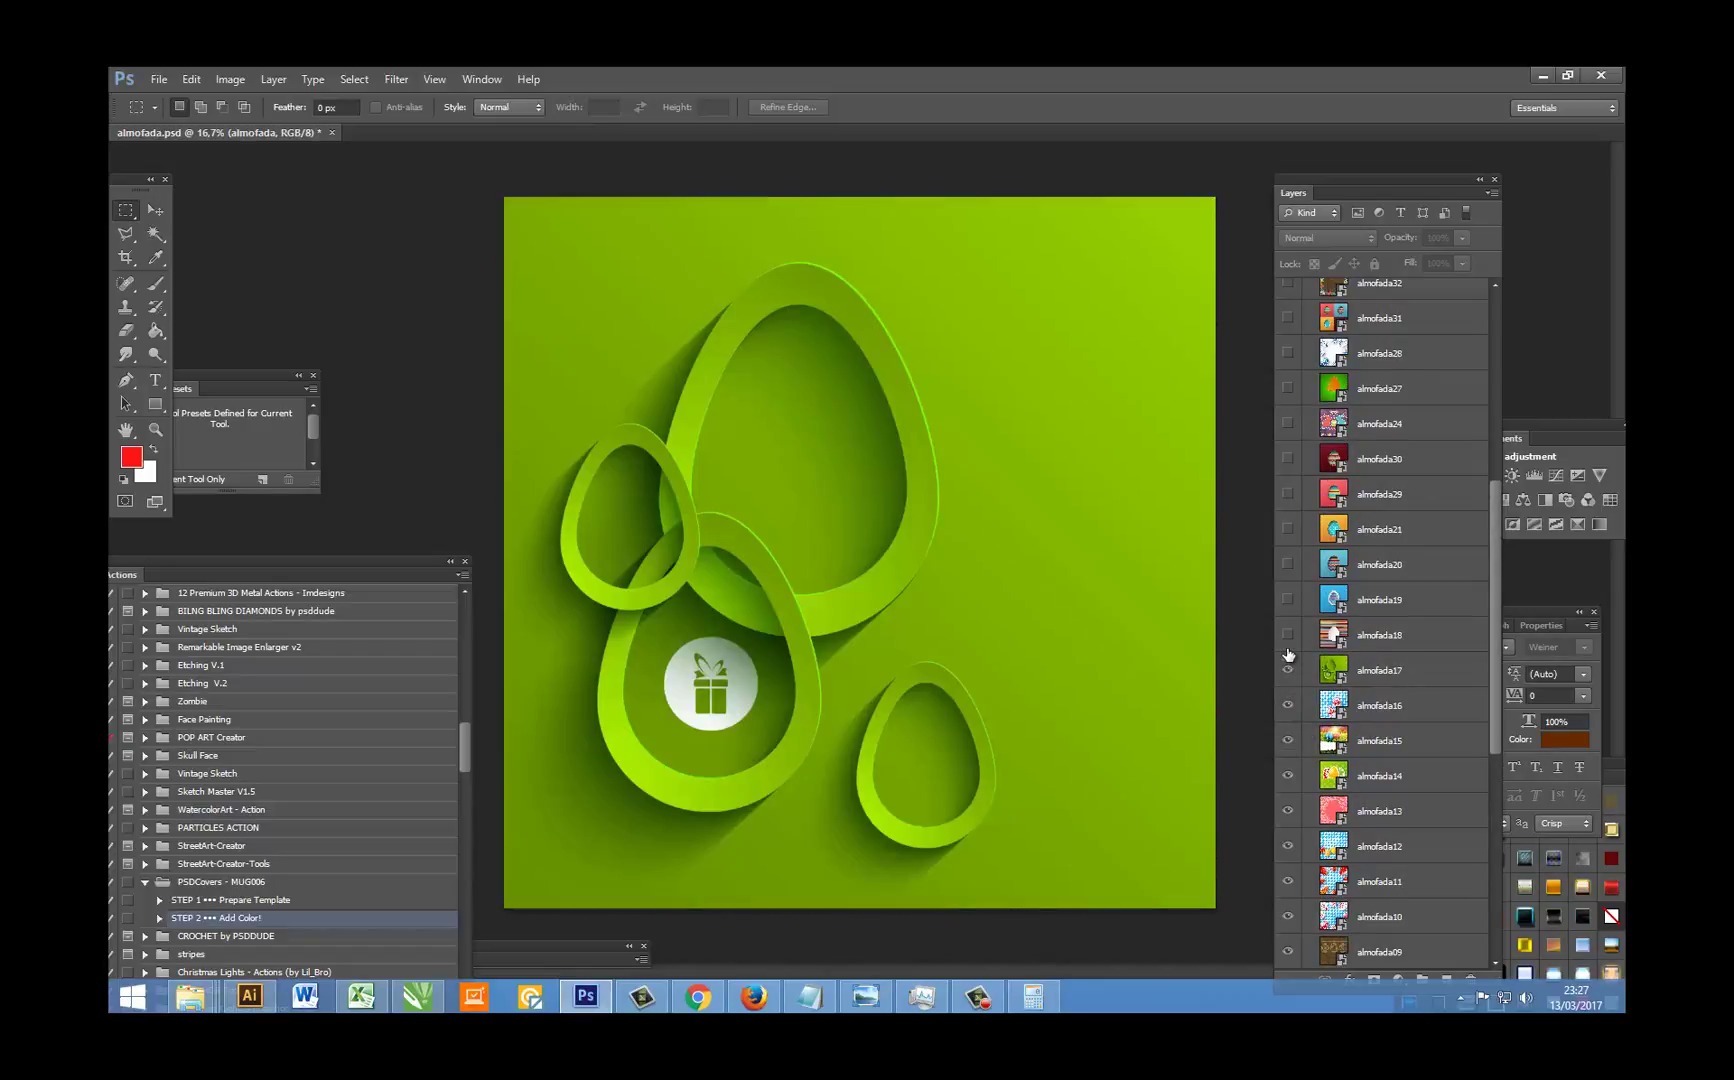
left_click(1289, 635)
left_click(1289, 600)
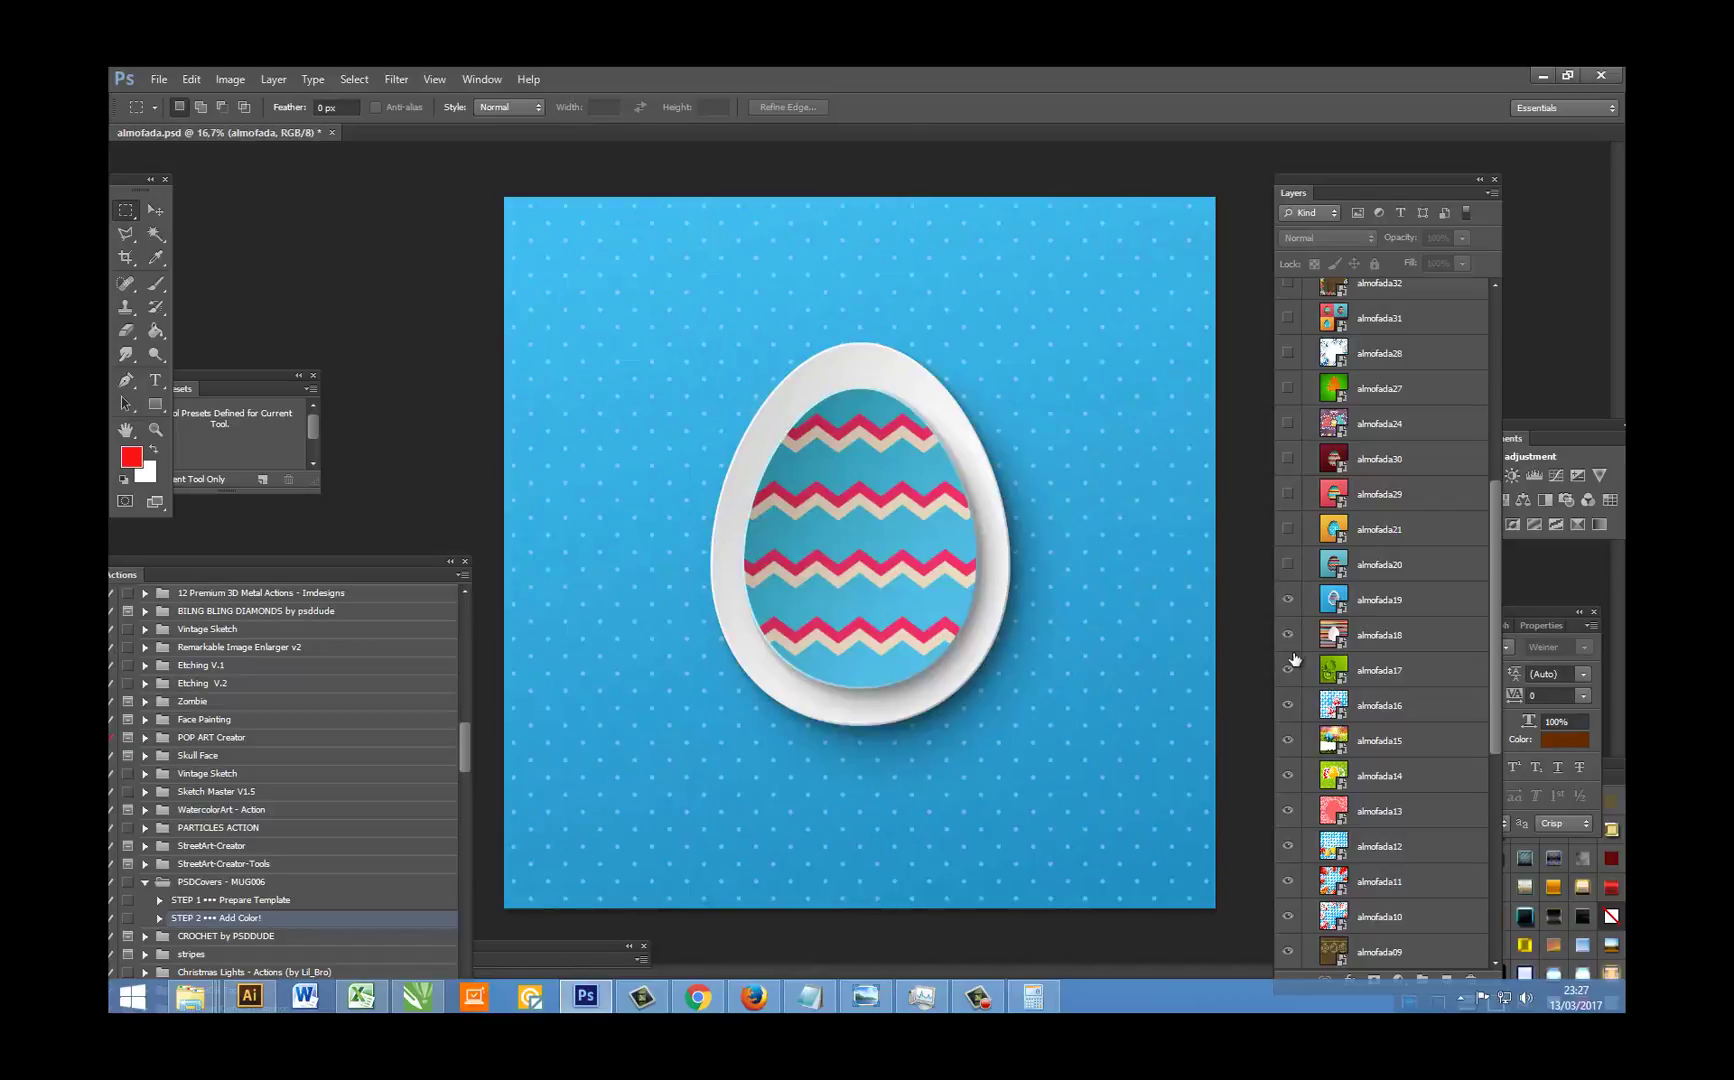
Step: Show the background layers almofada20, almofada21, almofada29, almofada30, almofada24 and almofada27
scroll(1298, 665, "up", 3)
left_click(1288, 670)
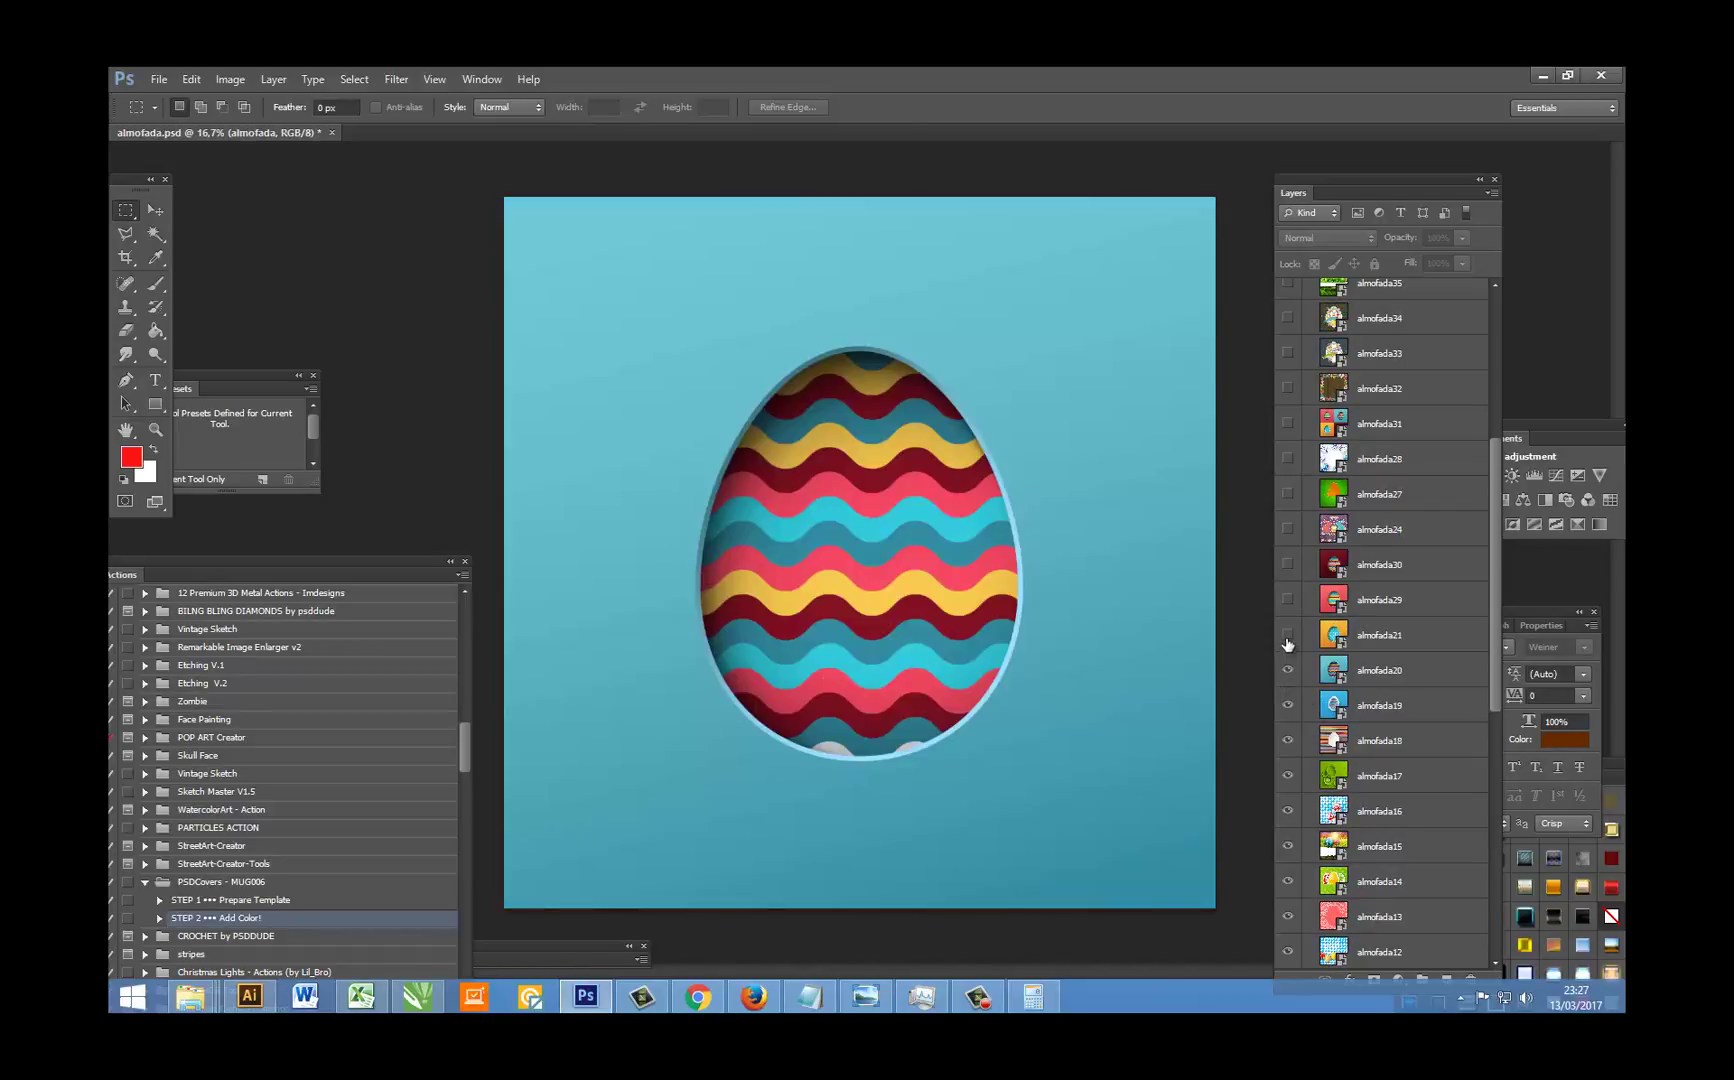
left_click(1288, 638)
scroll(1288, 645, "up", 3)
left_click(1288, 705)
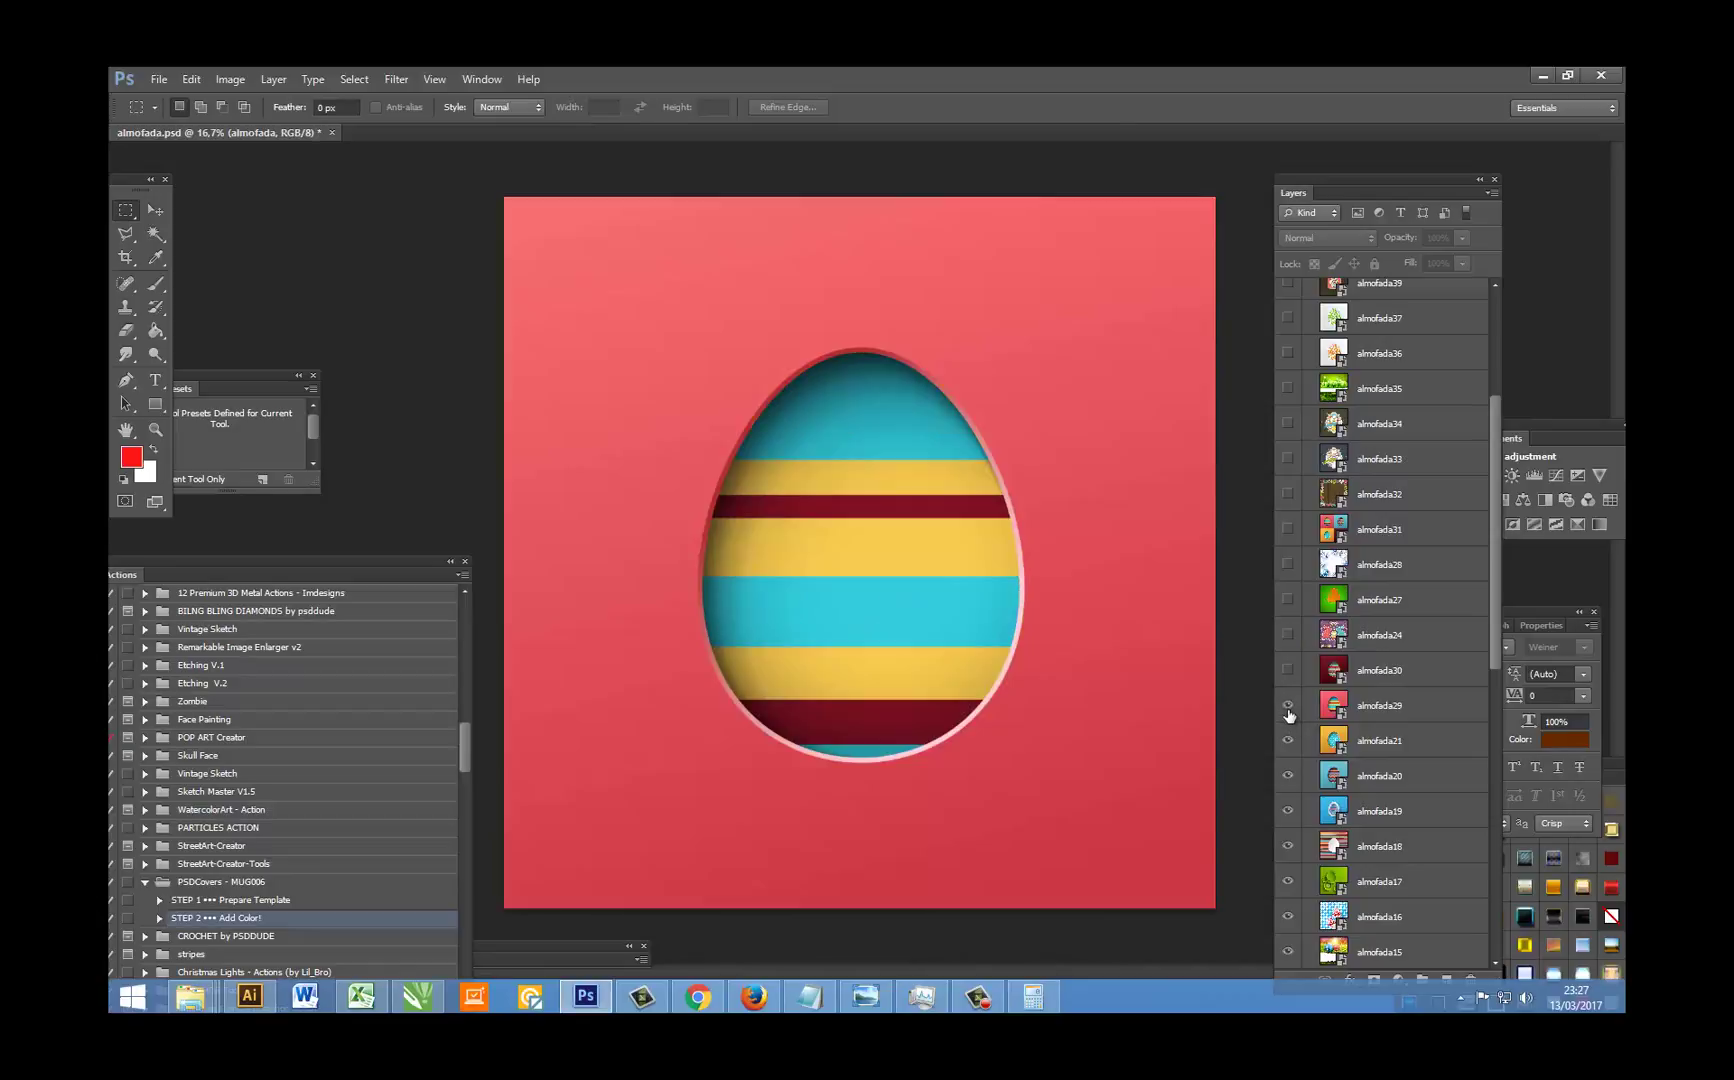
left_click(1292, 671)
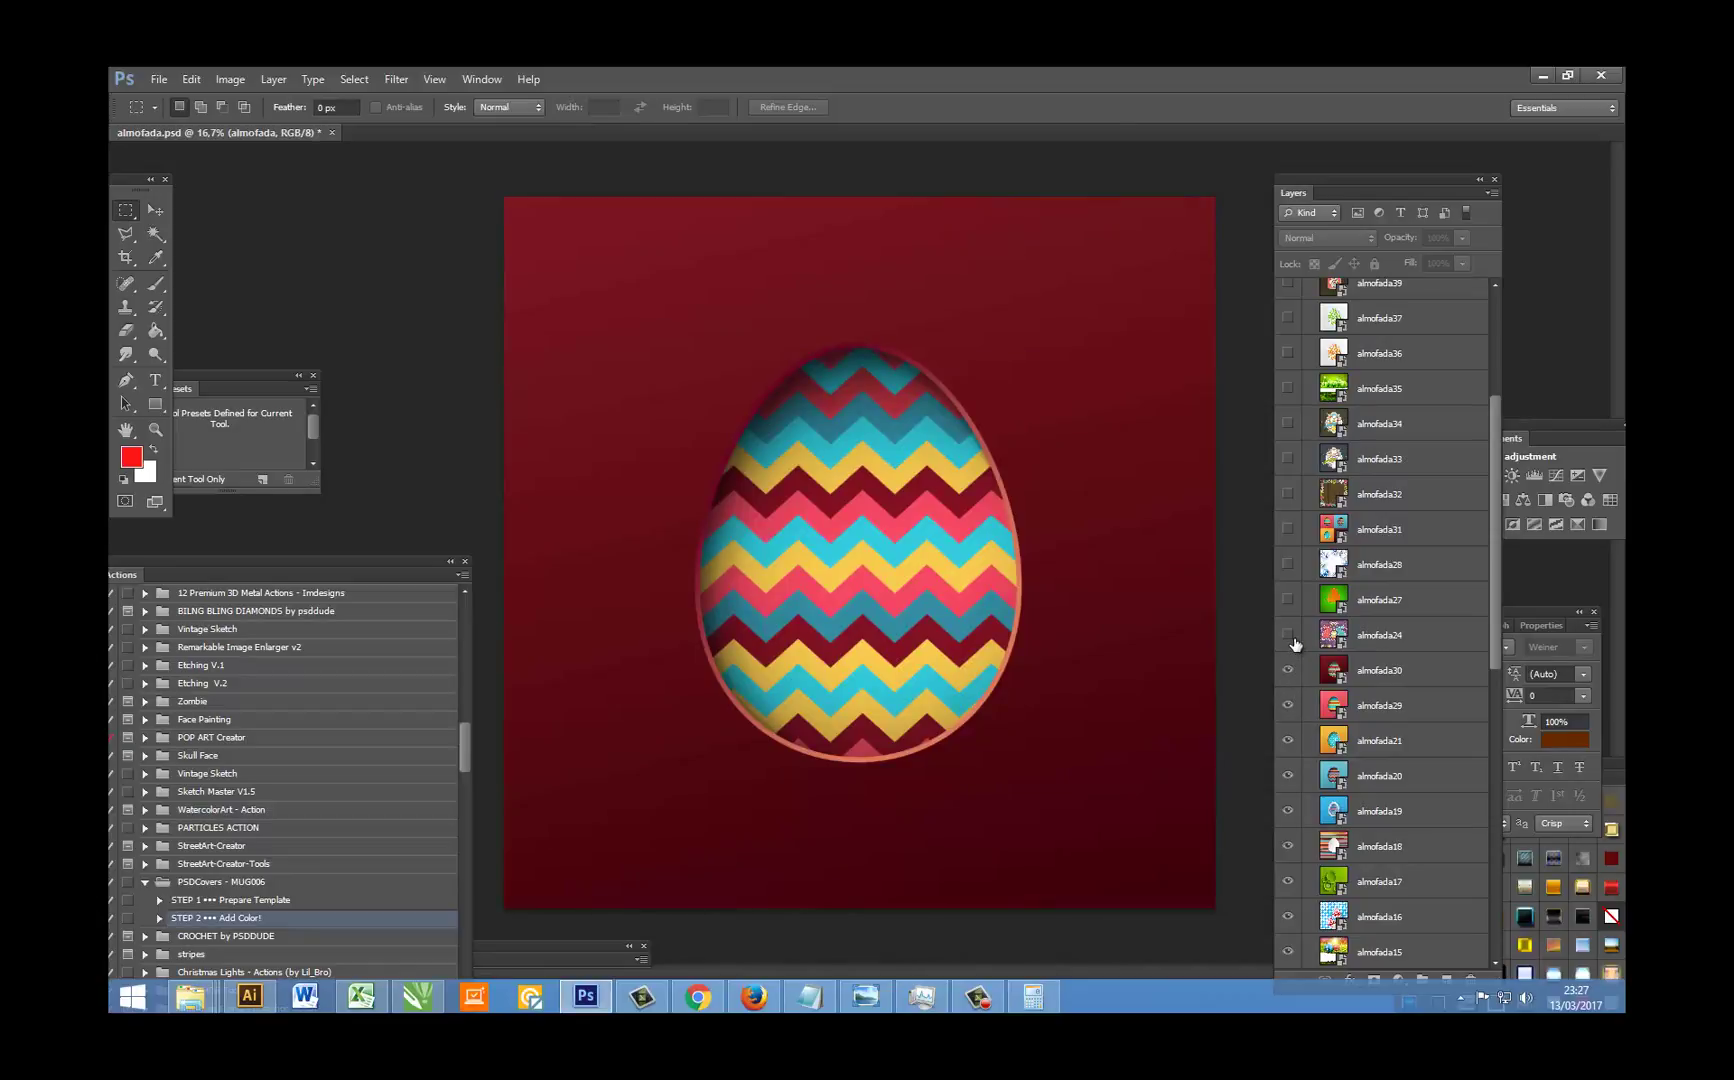
left_click(1290, 636)
left_click(1288, 600)
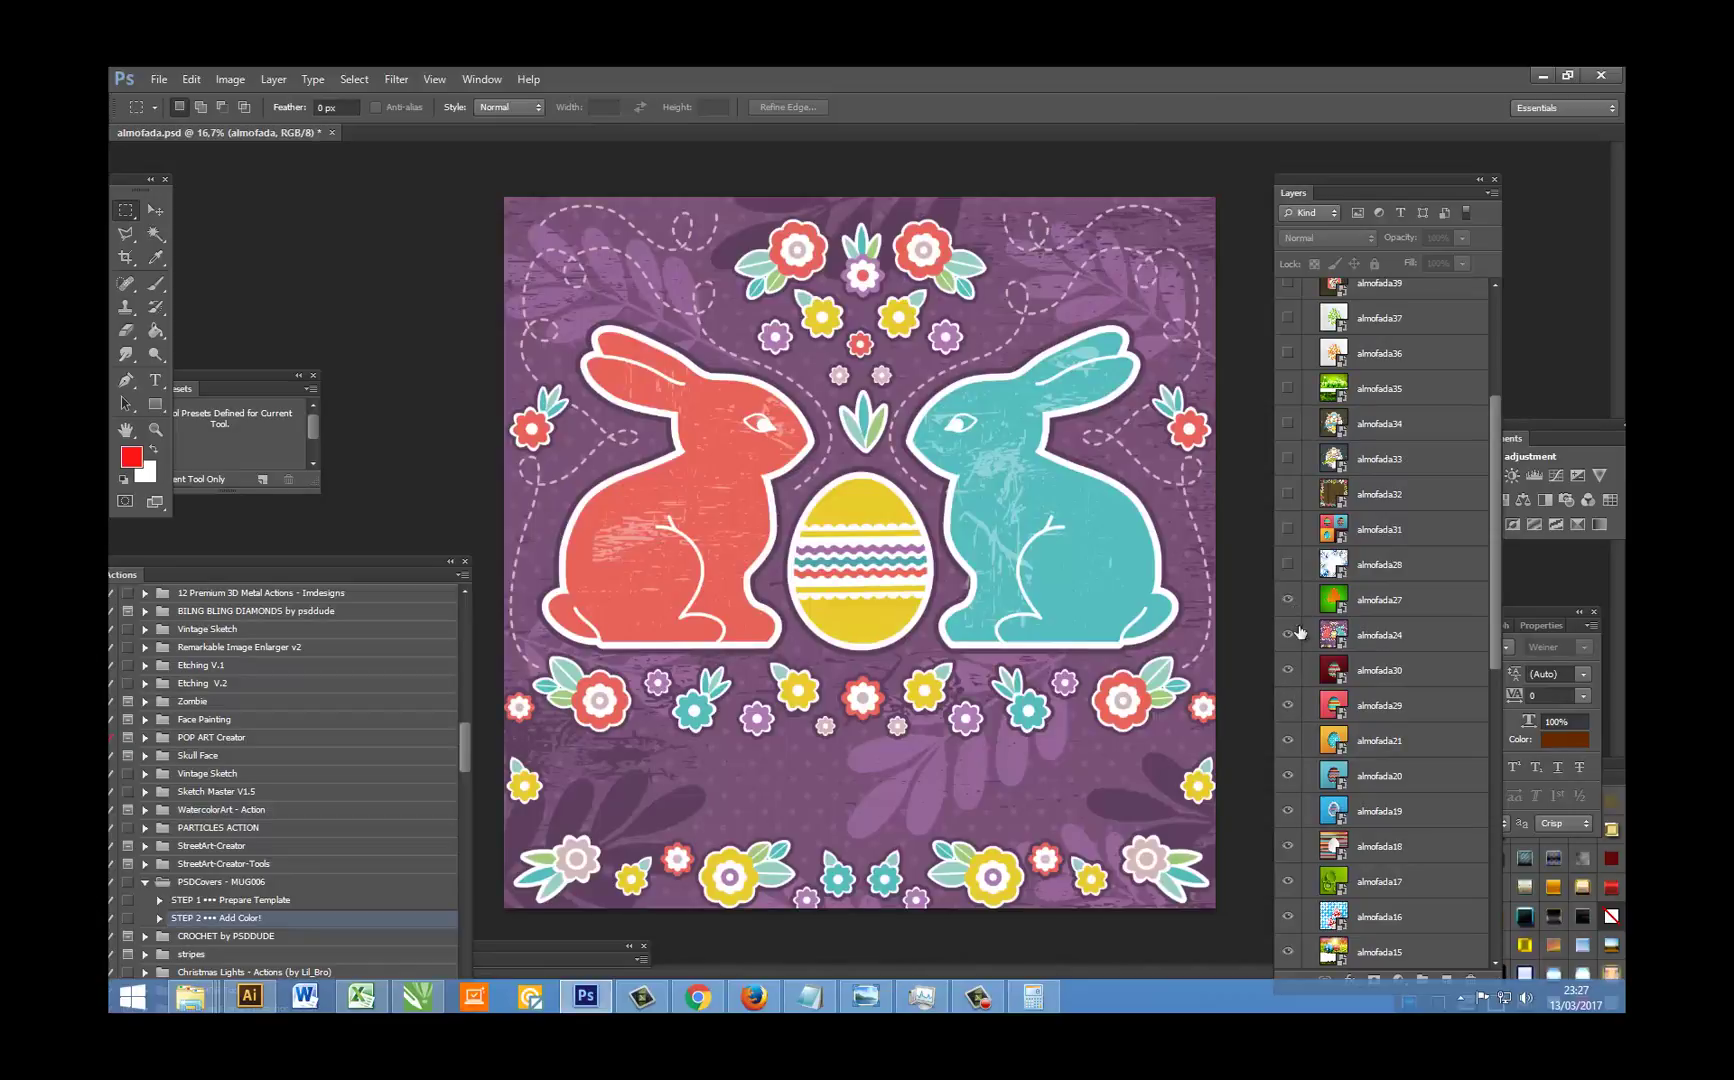
Step: Show the background layers almofada28, almofada31 and almofada32
scroll(1300, 650, "up", 4)
left_click(1287, 706)
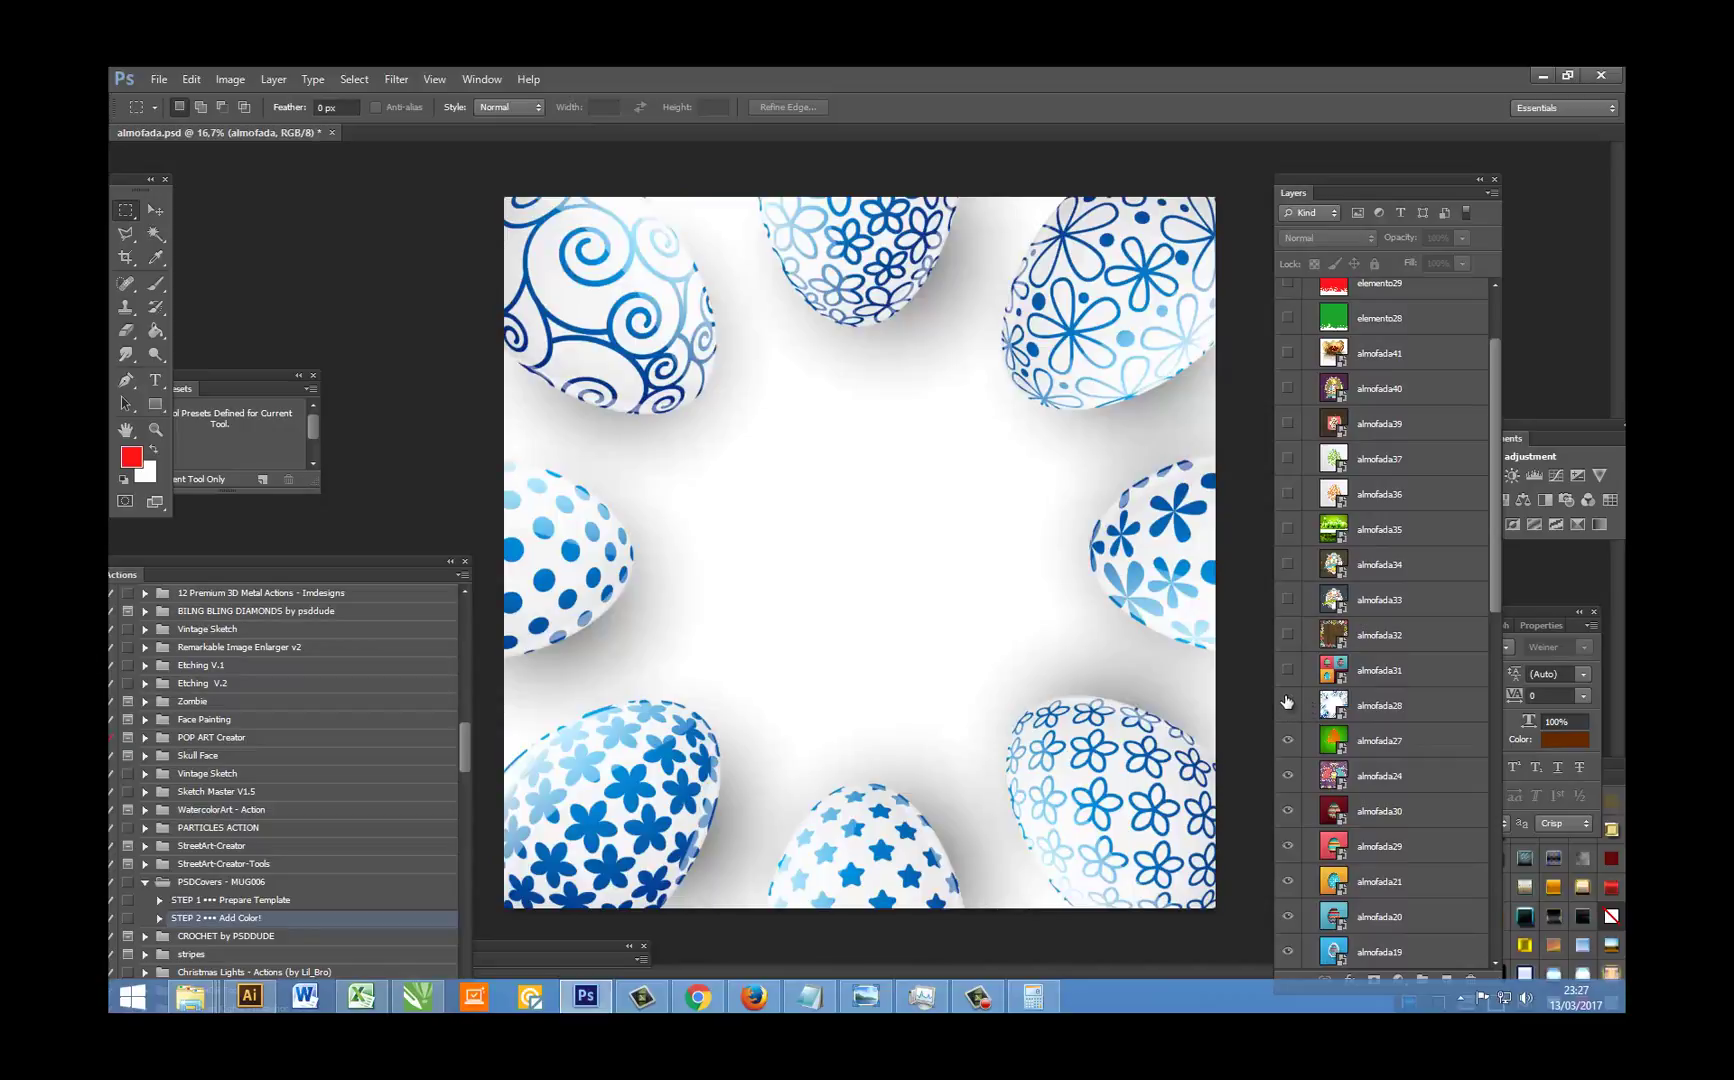
left_click(1289, 671)
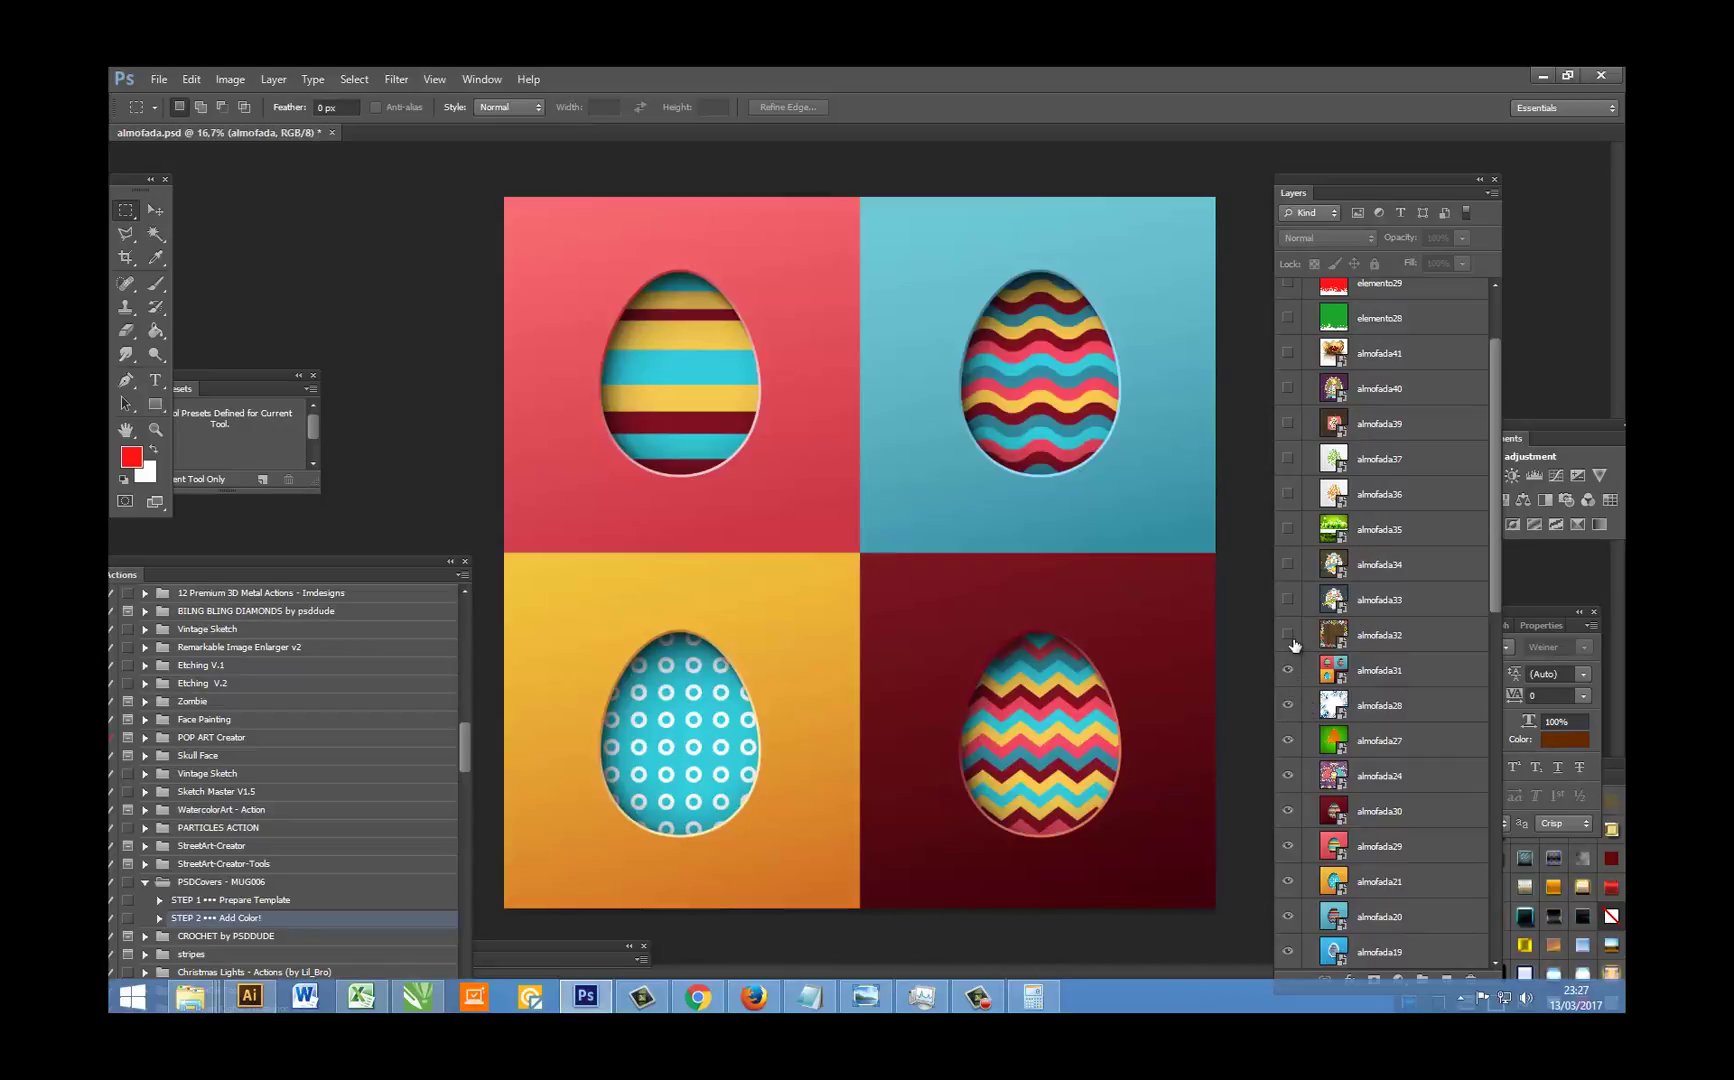
left_click(1288, 635)
Step: Preview the remaining backgrounds by showing the layers from almofada33 up through almofada41, plus elemento28 and elemento29
scroll(1288, 680, "up", 3)
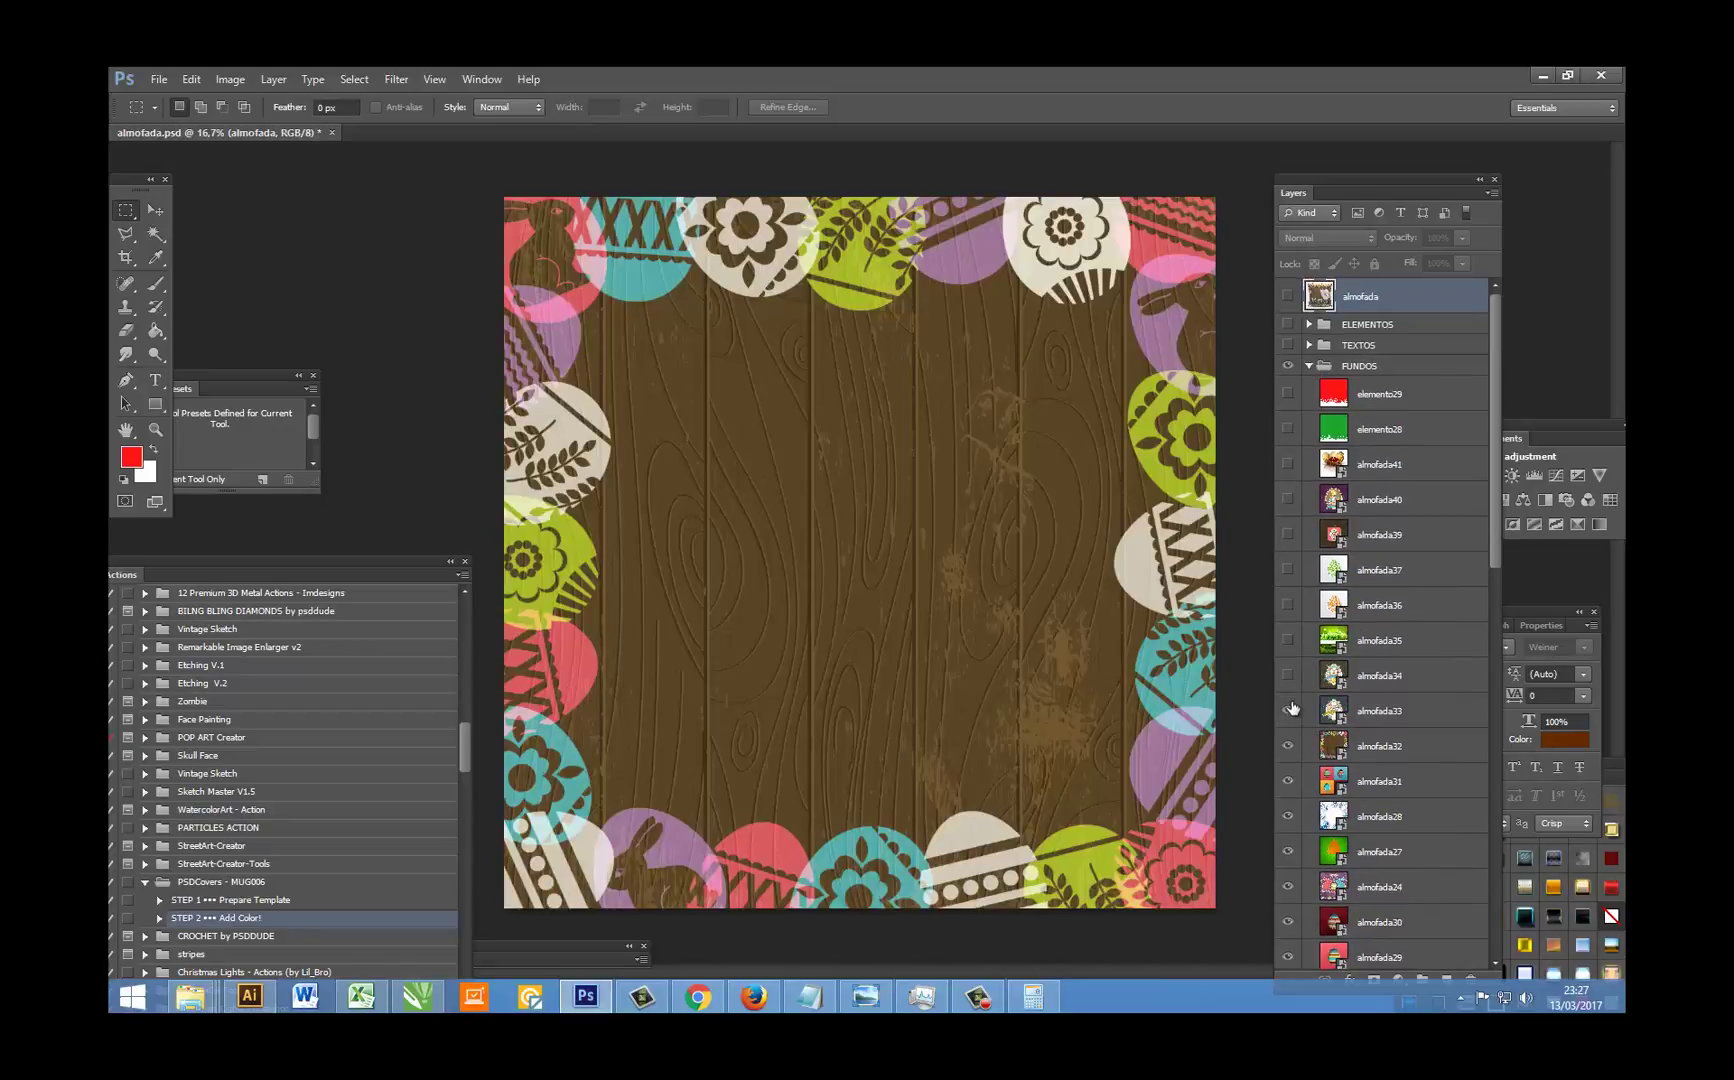
left_click(1289, 709)
left_click(1289, 675)
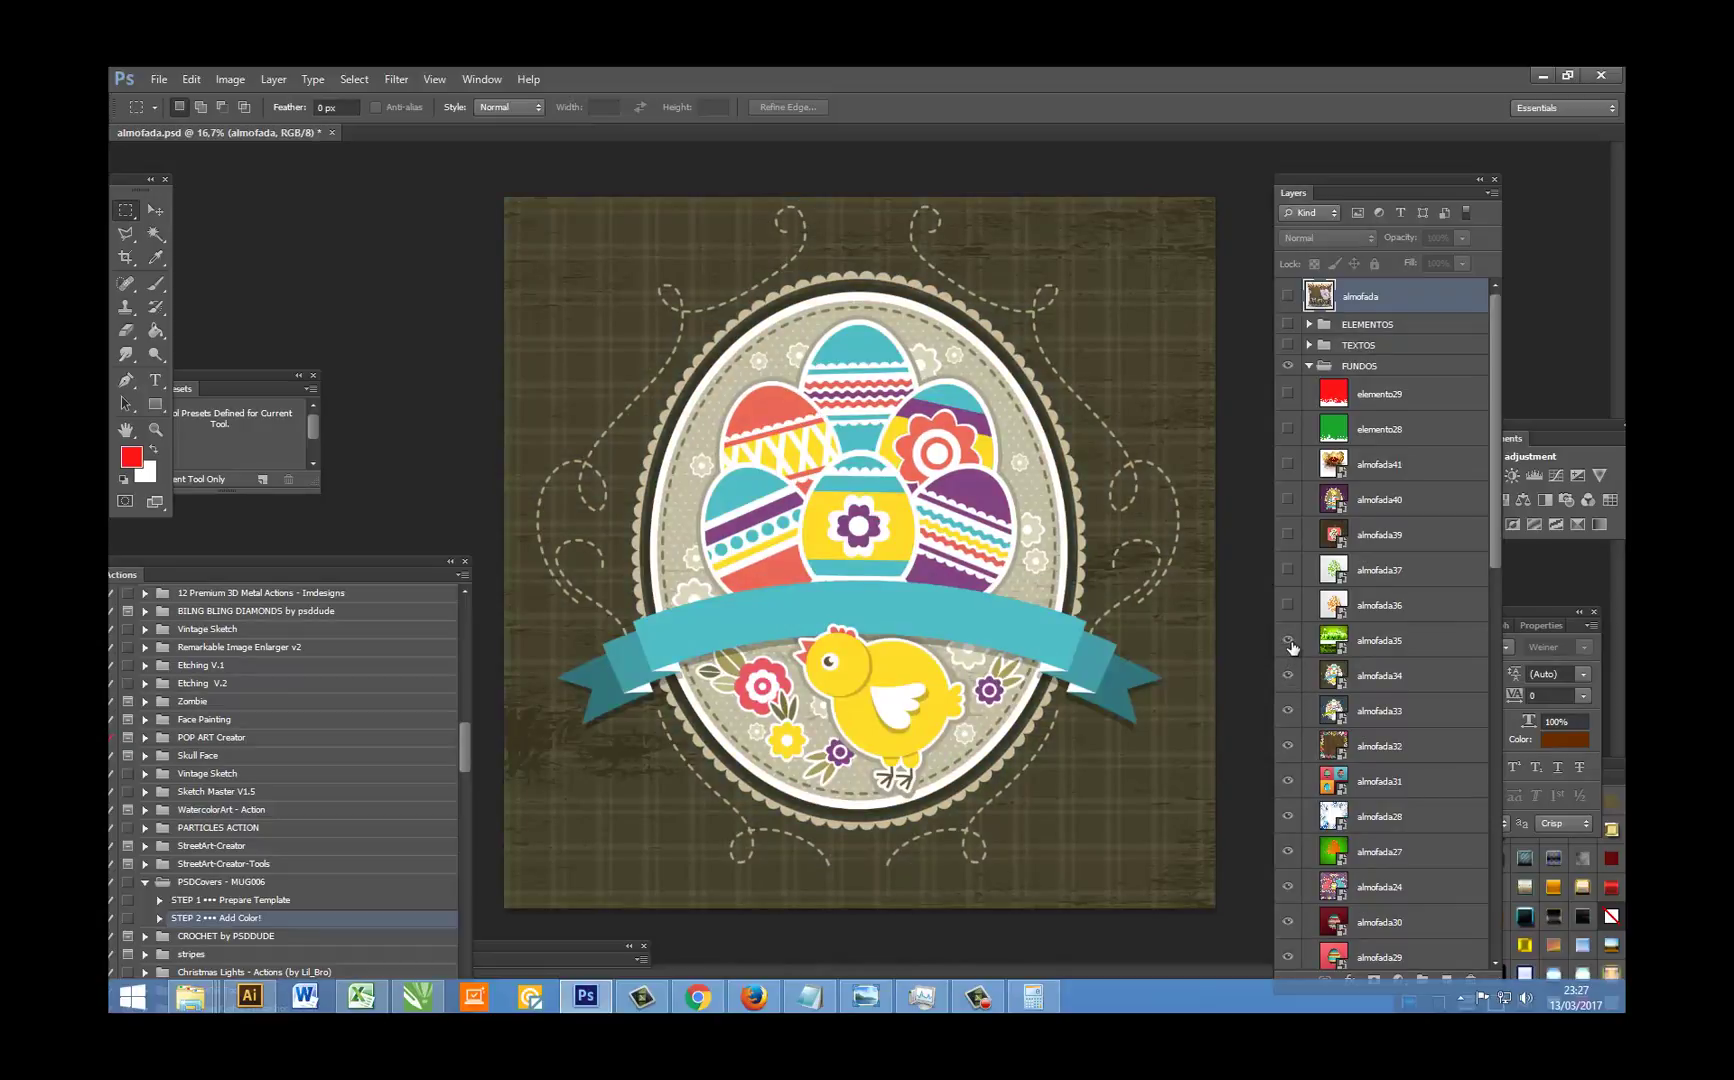
left_click(1288, 640)
left_click(1288, 604)
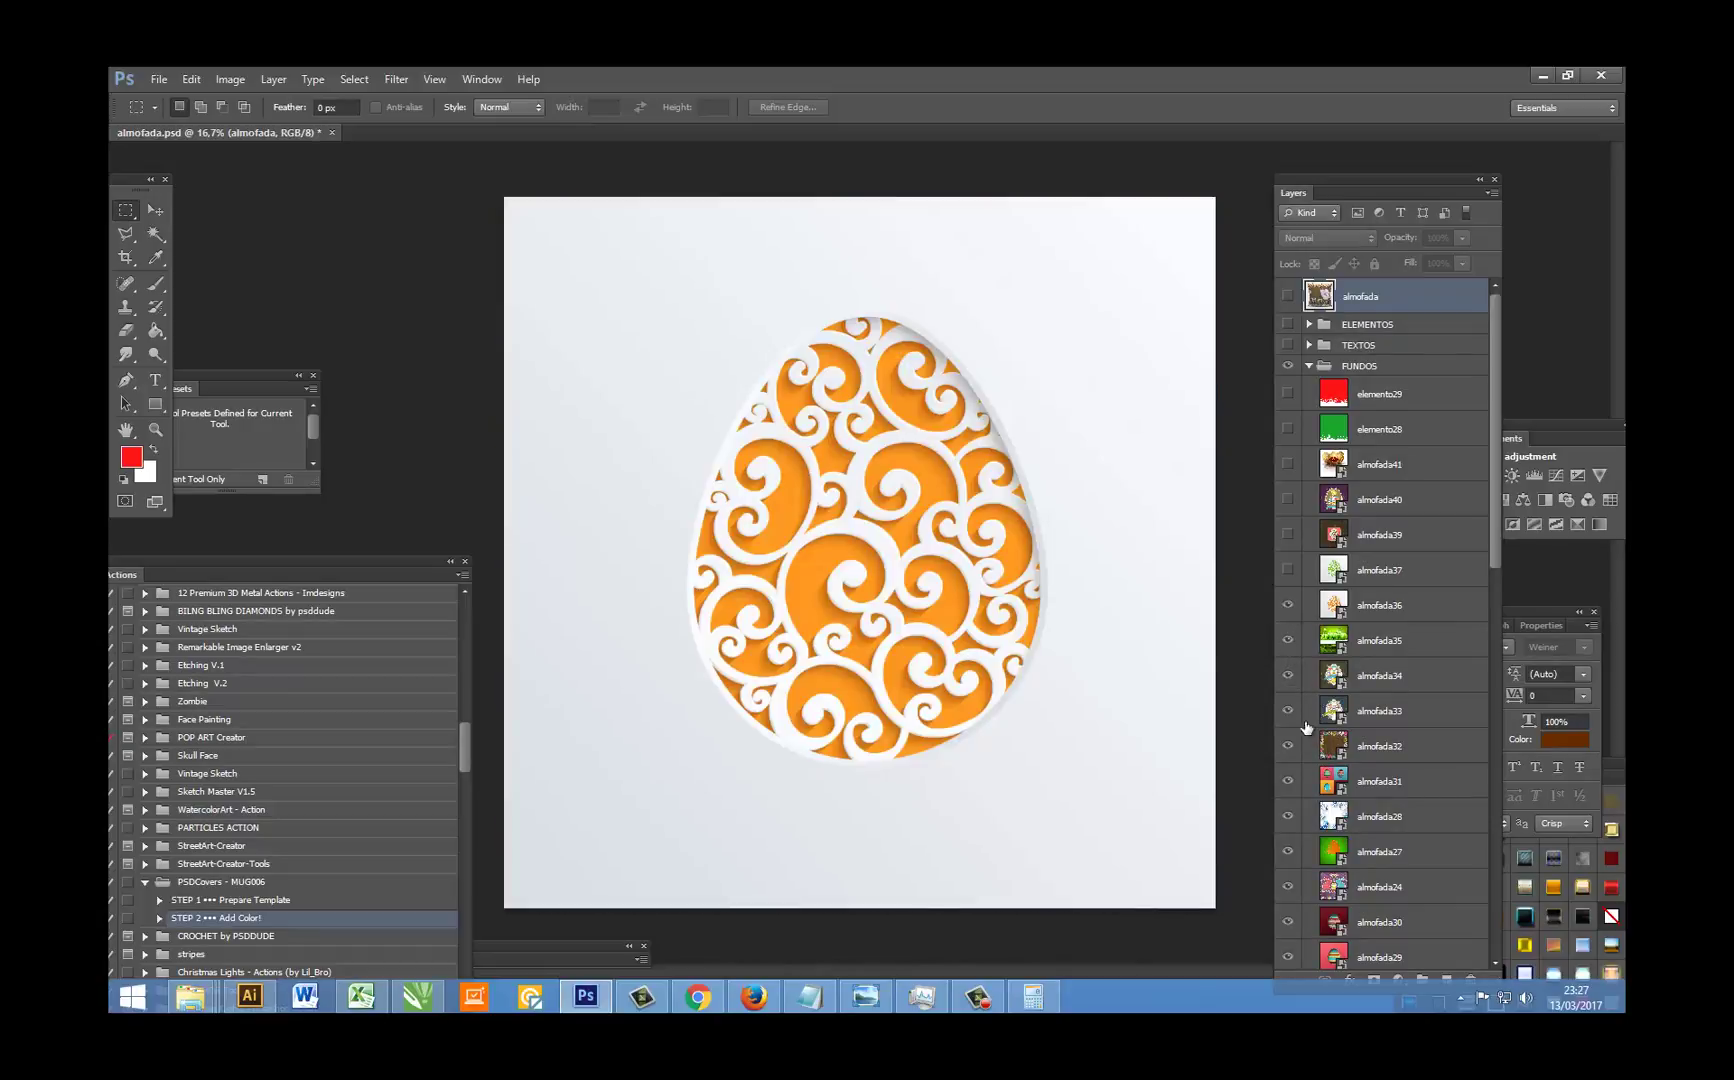
left_click(1288, 569)
left_click(1288, 534)
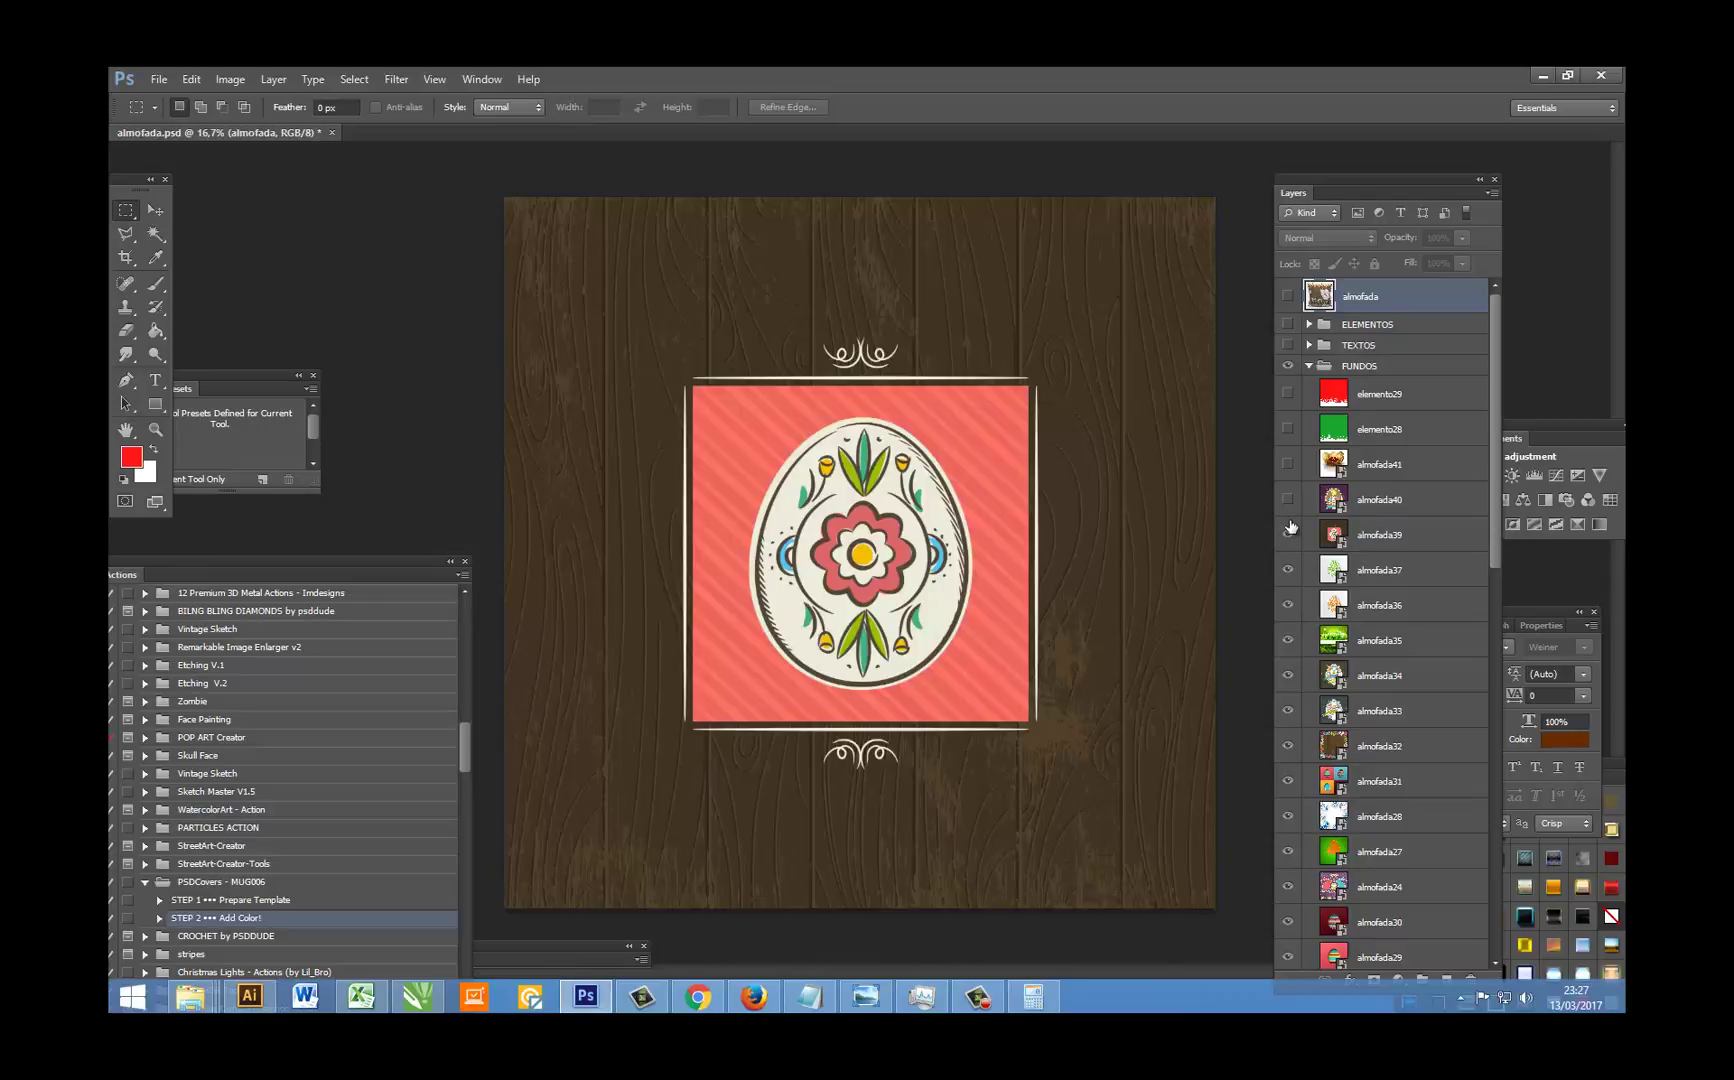
left_click(1288, 499)
left_click(1288, 464)
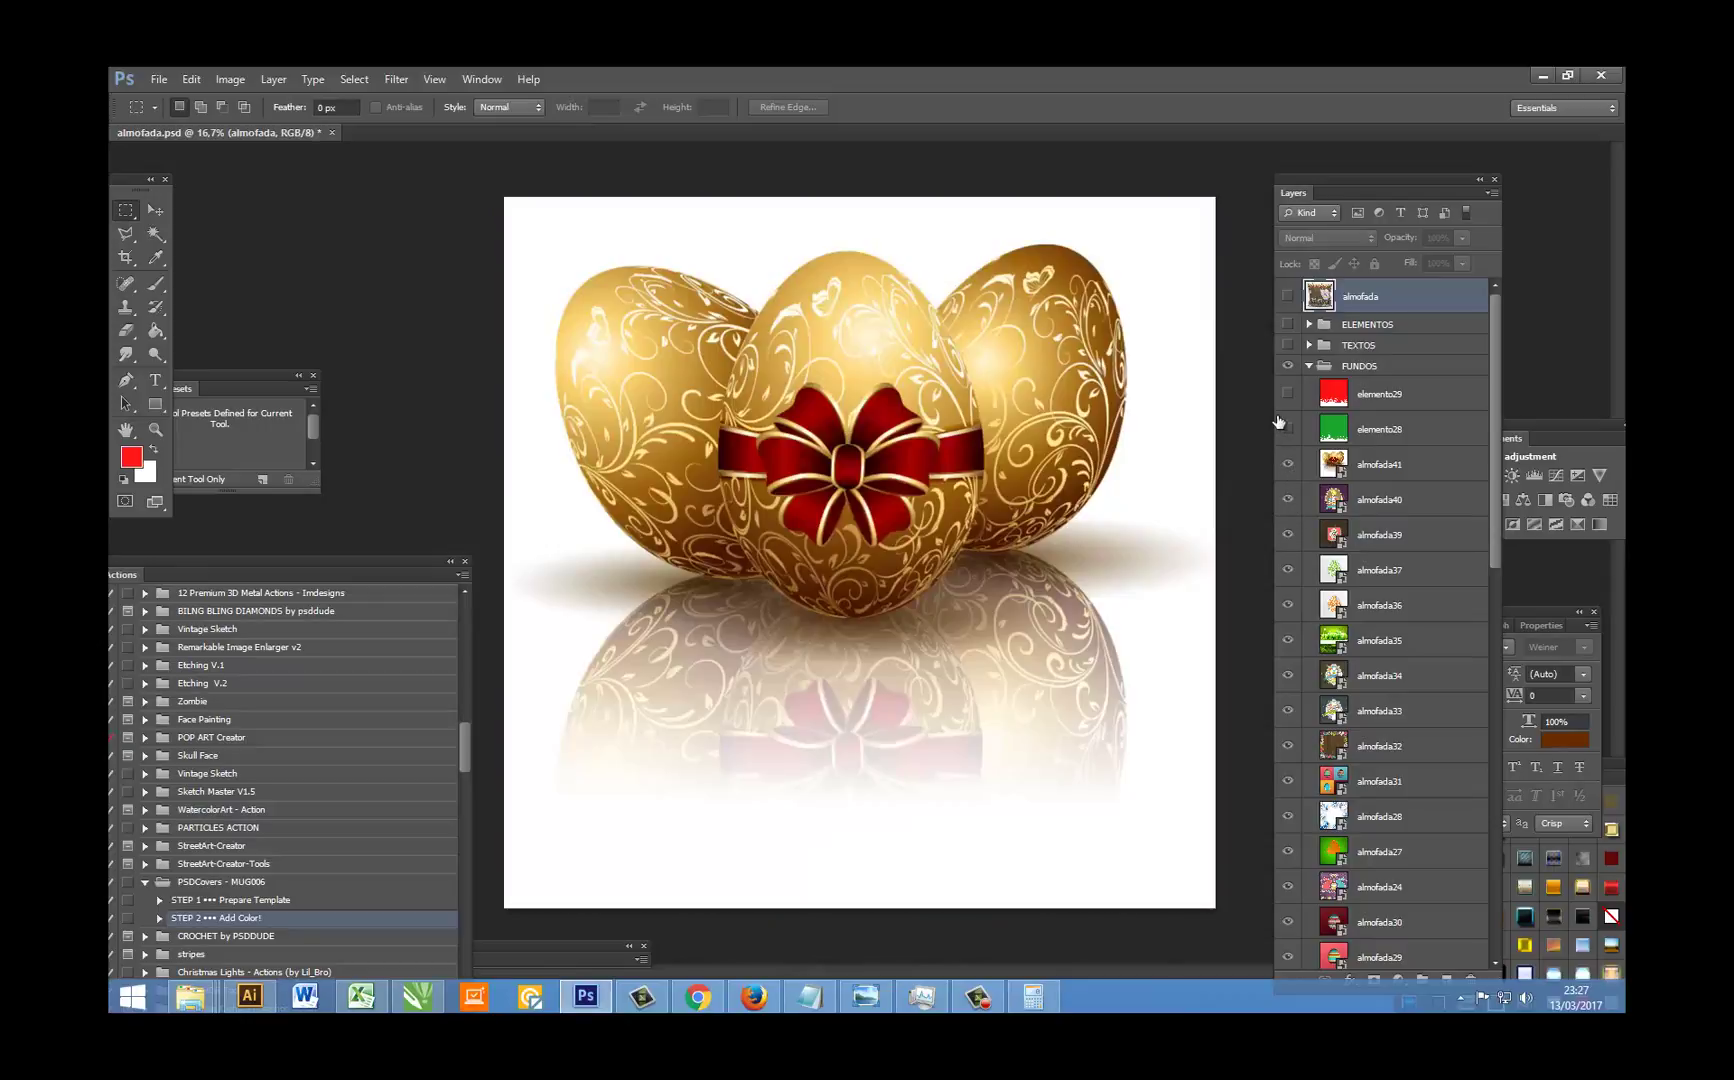
left_click(1288, 429)
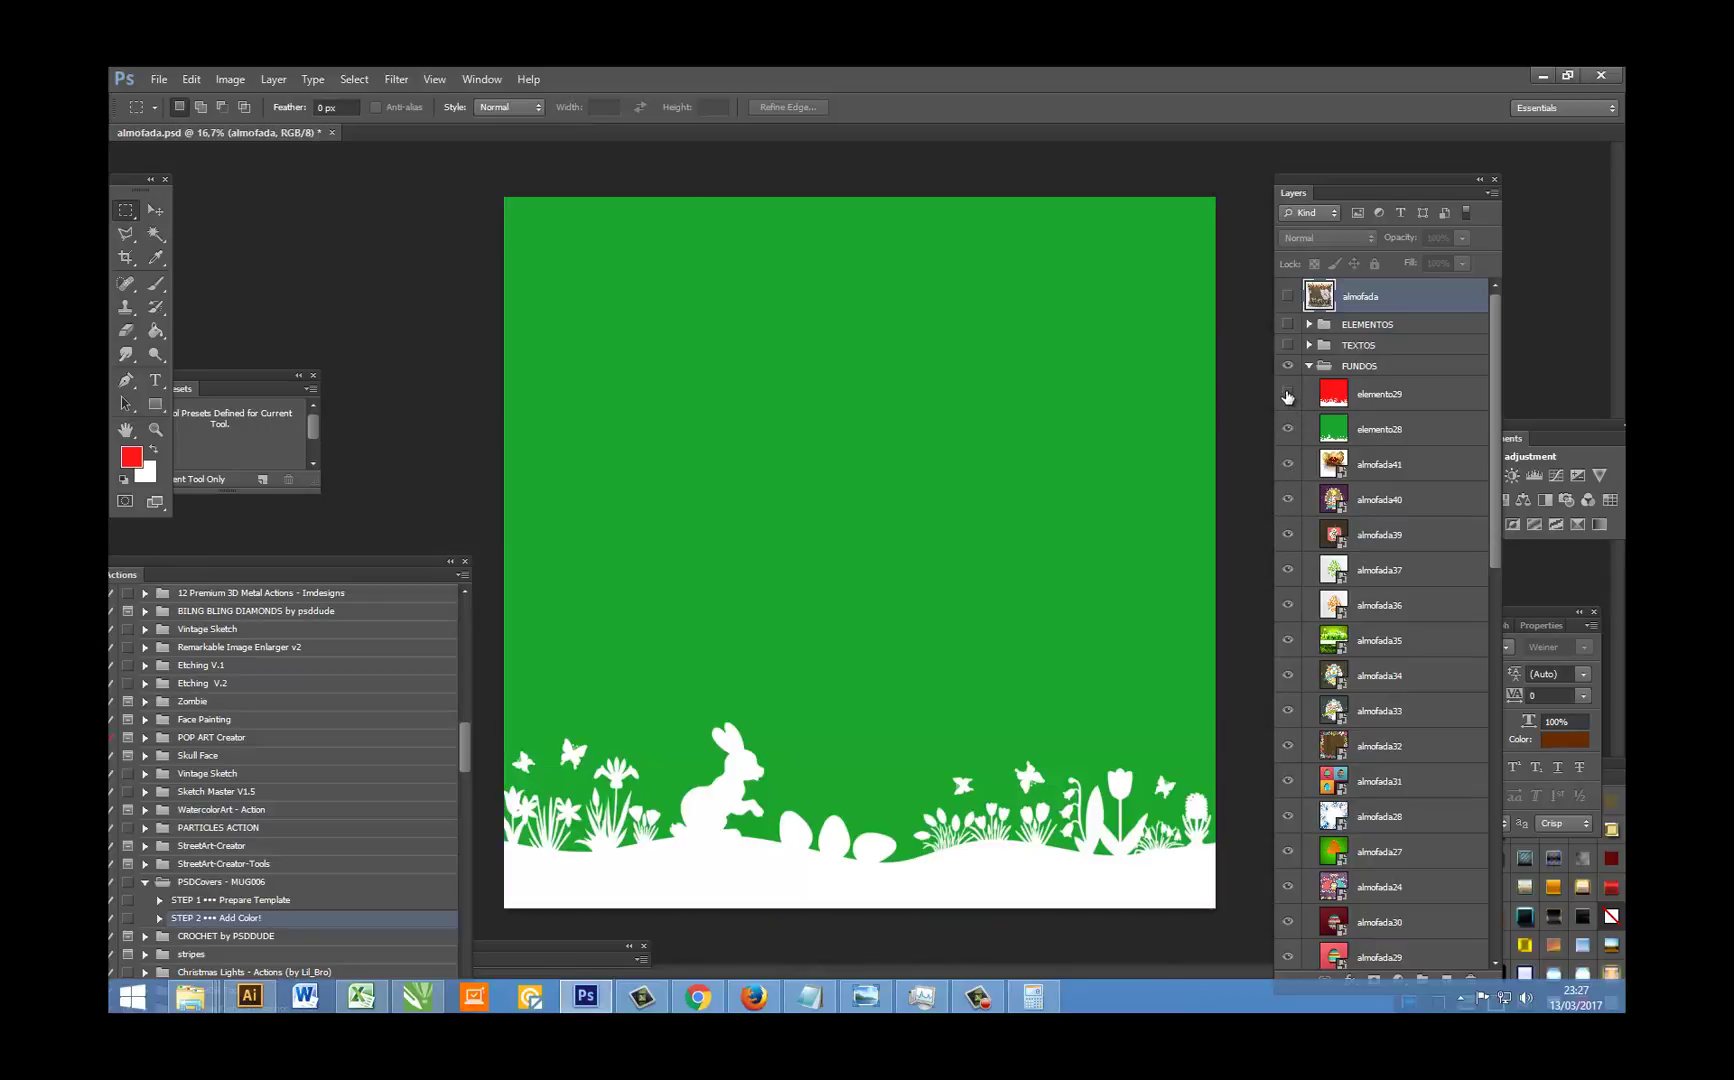
left_click(1288, 394)
Step: Hide the background layers from elemento29 down to almofada33, leaving almofada32 as the topmost visible background
left_click(1288, 394)
left_click(1288, 429)
left_click(1288, 464)
left_click(1288, 499)
left_click(1288, 535)
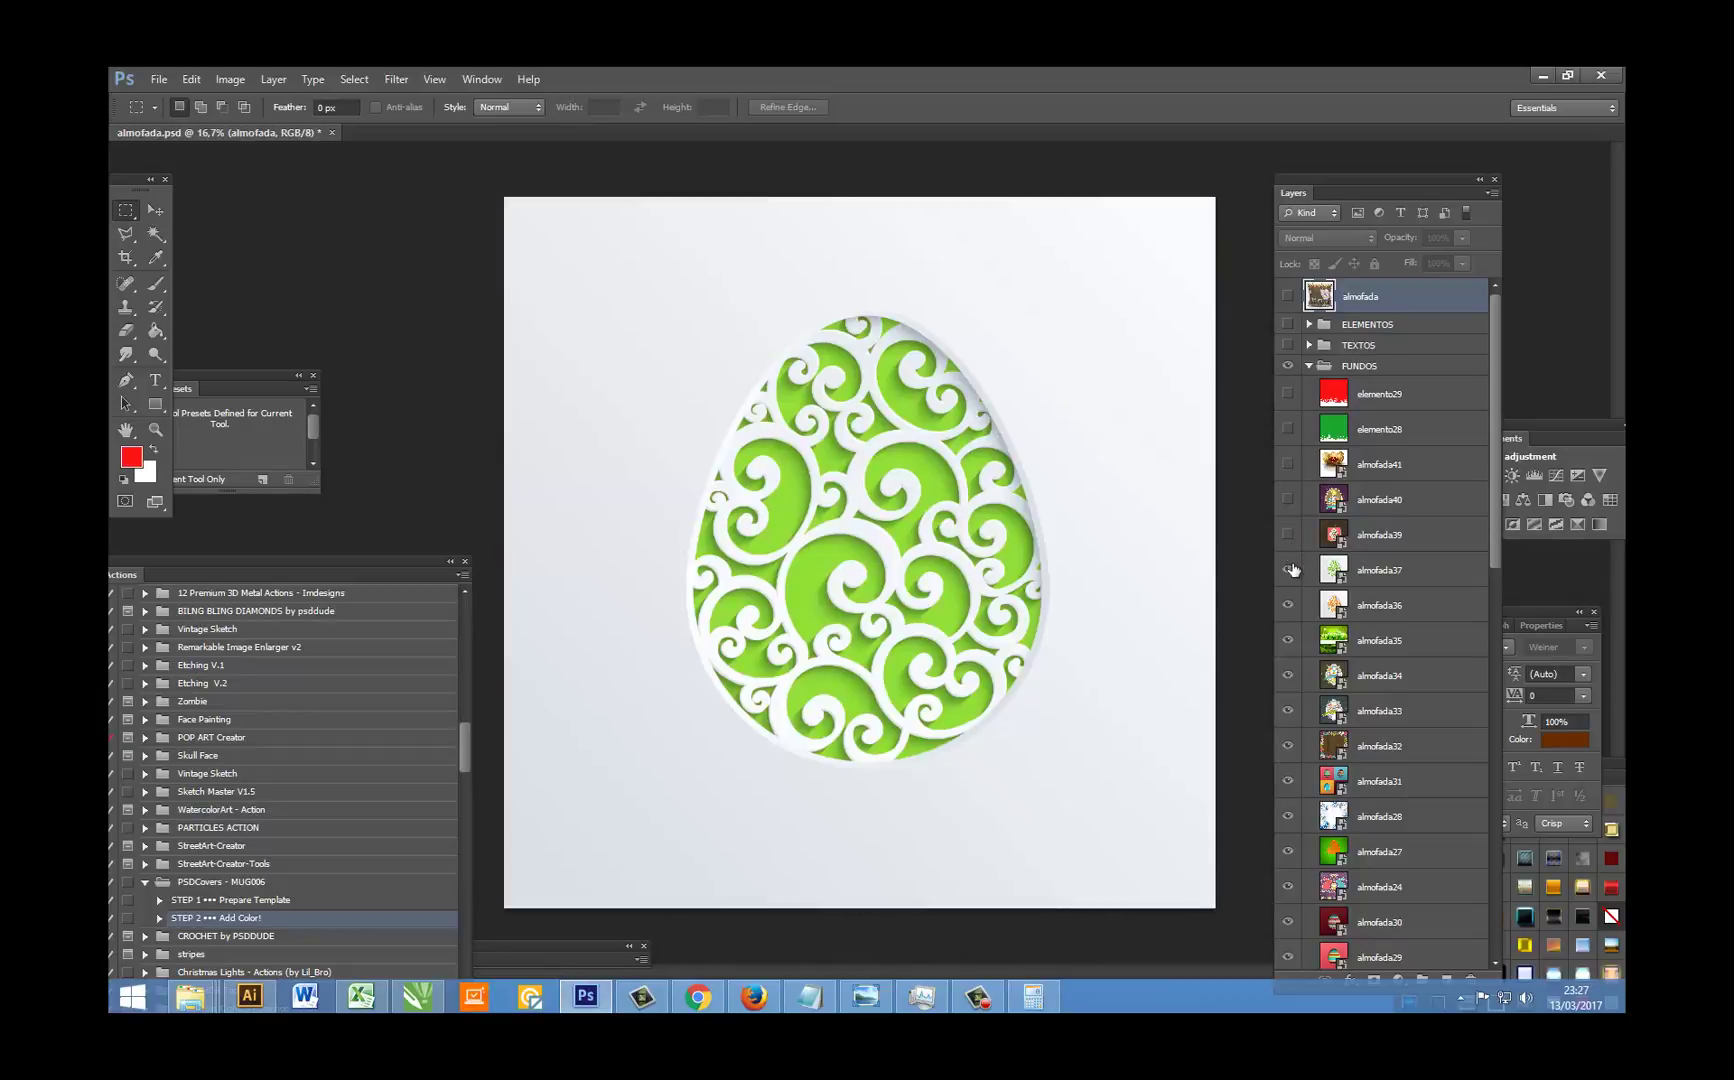
left_click(1288, 570)
left_click(1288, 605)
left_click(1288, 640)
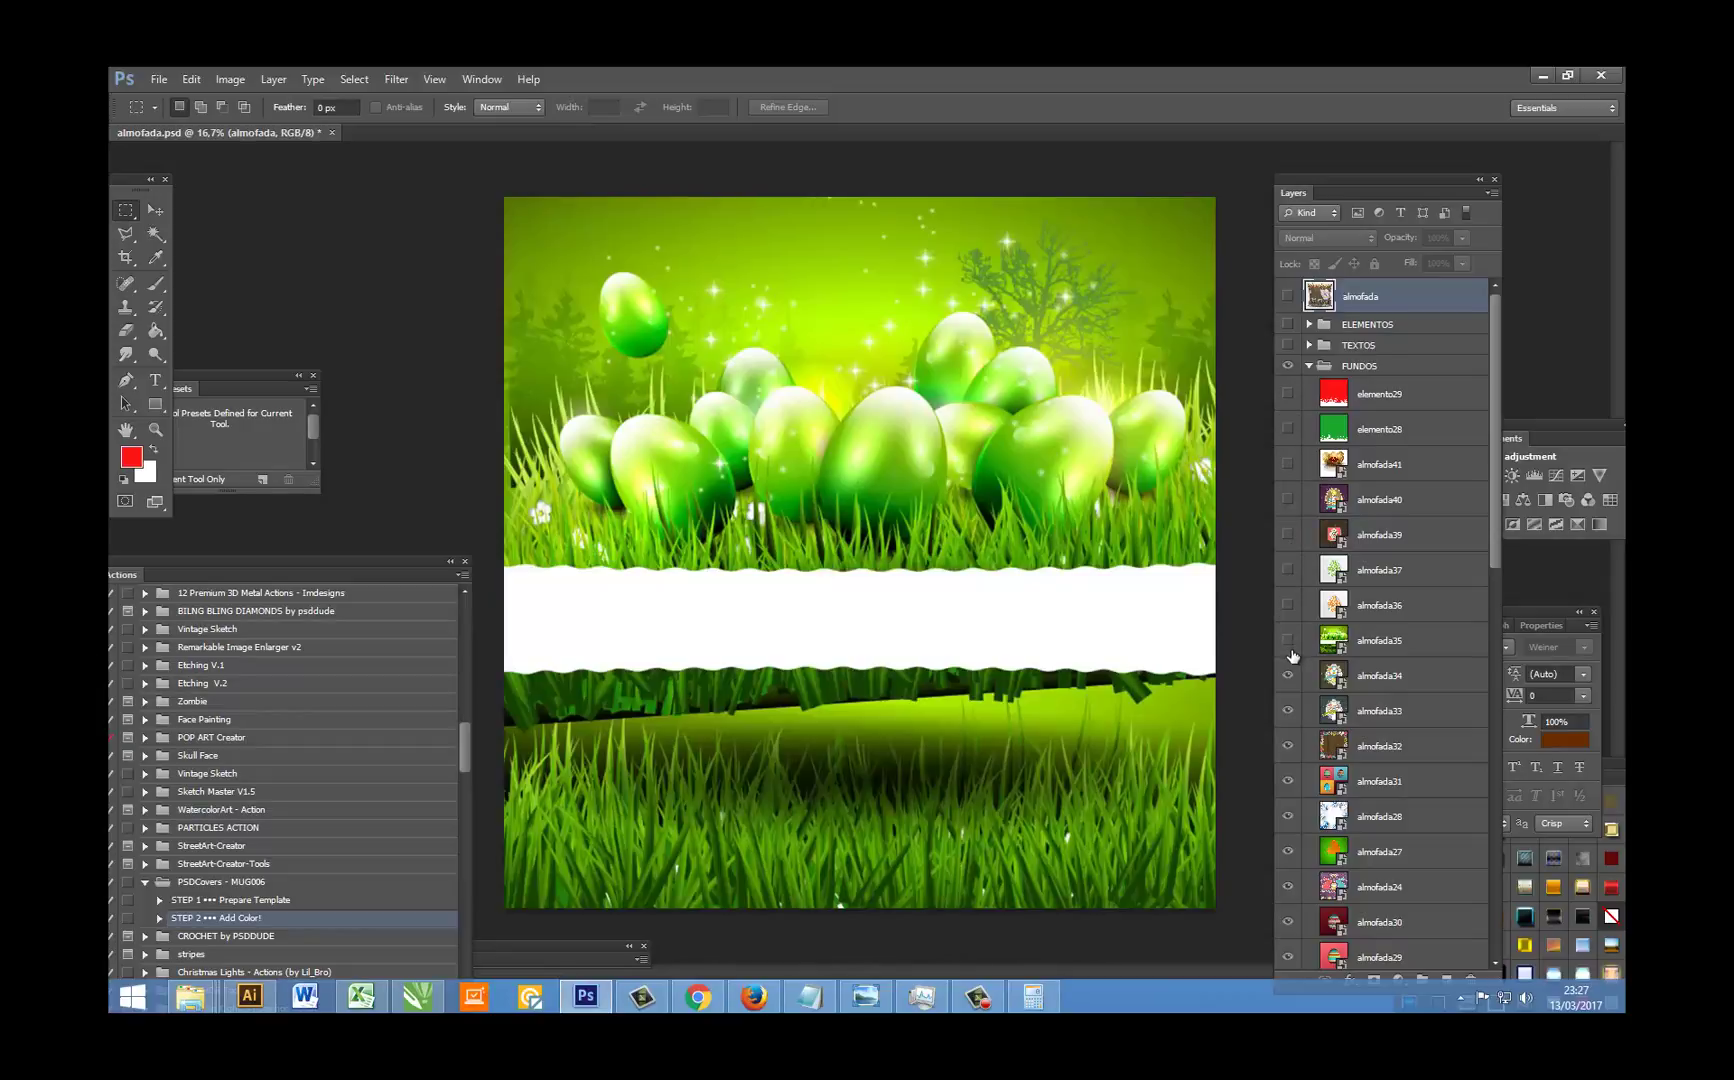
left_click(1288, 675)
left_click(1288, 710)
left_click(1289, 711)
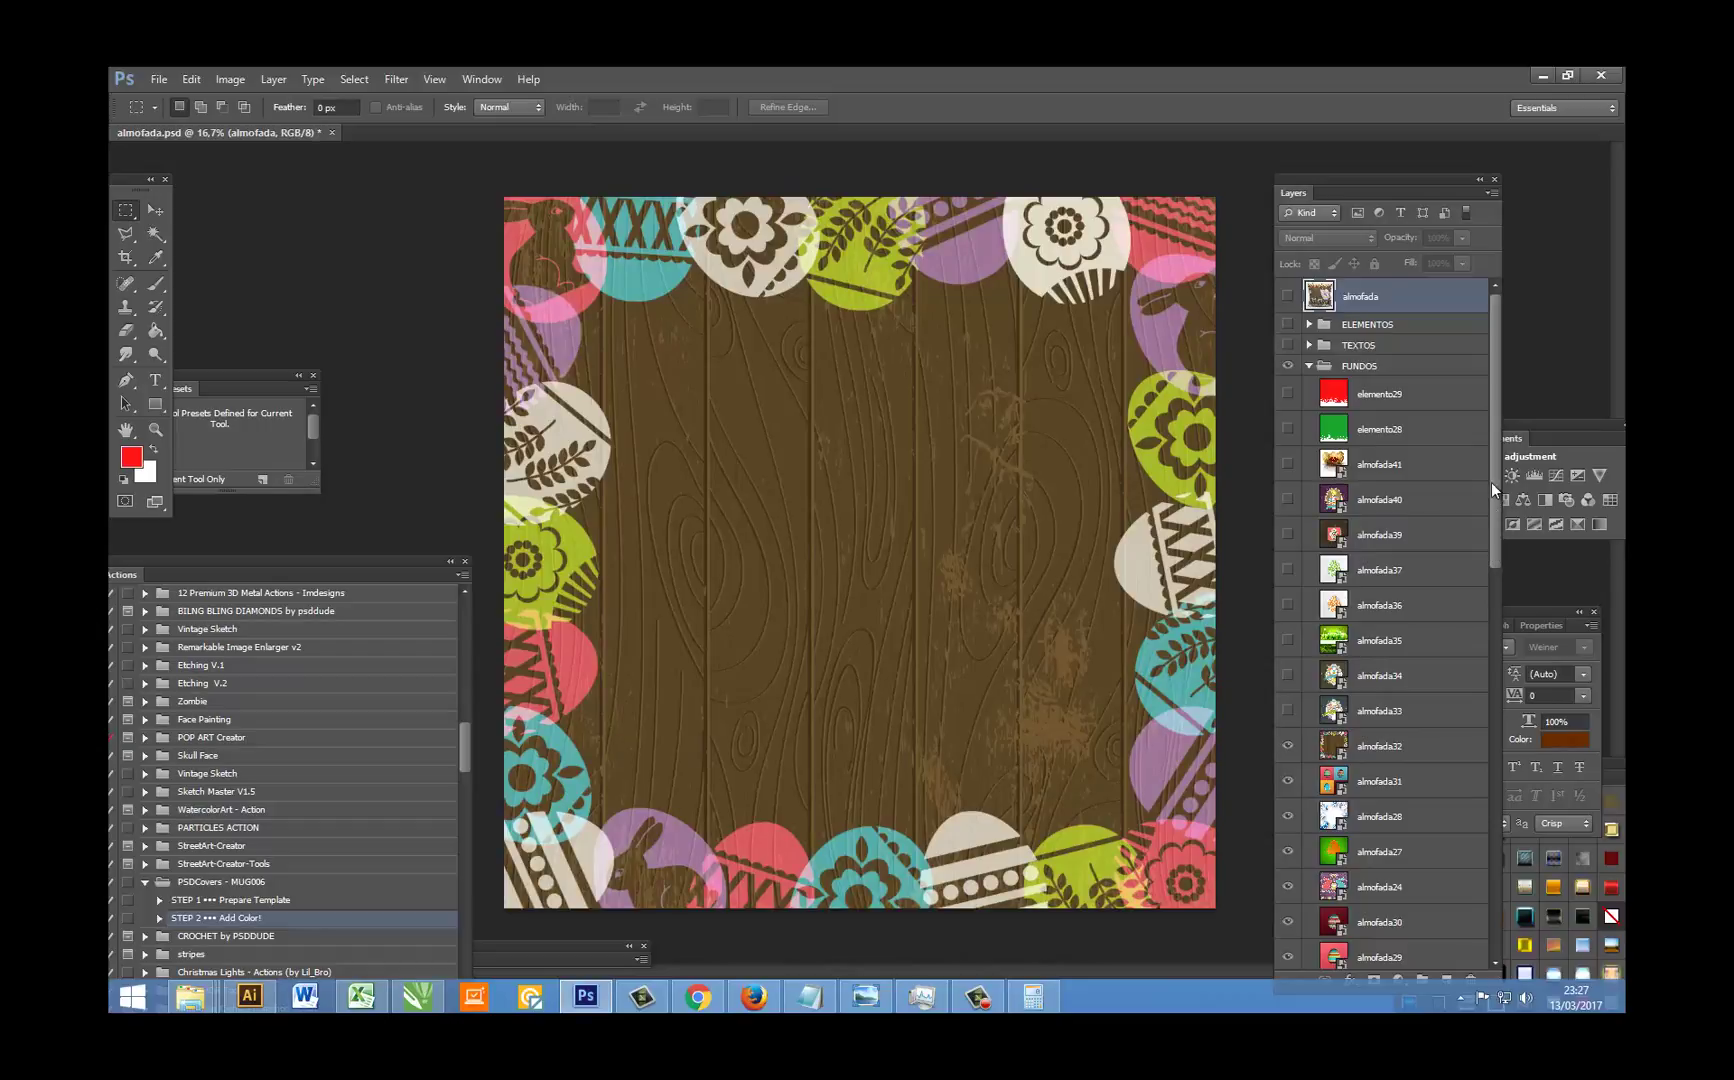
Step: Collapse the FUNDOS group, expand the TEXTOS group and preview its transparente and Metal text layers one at a time
left_click(1309, 367)
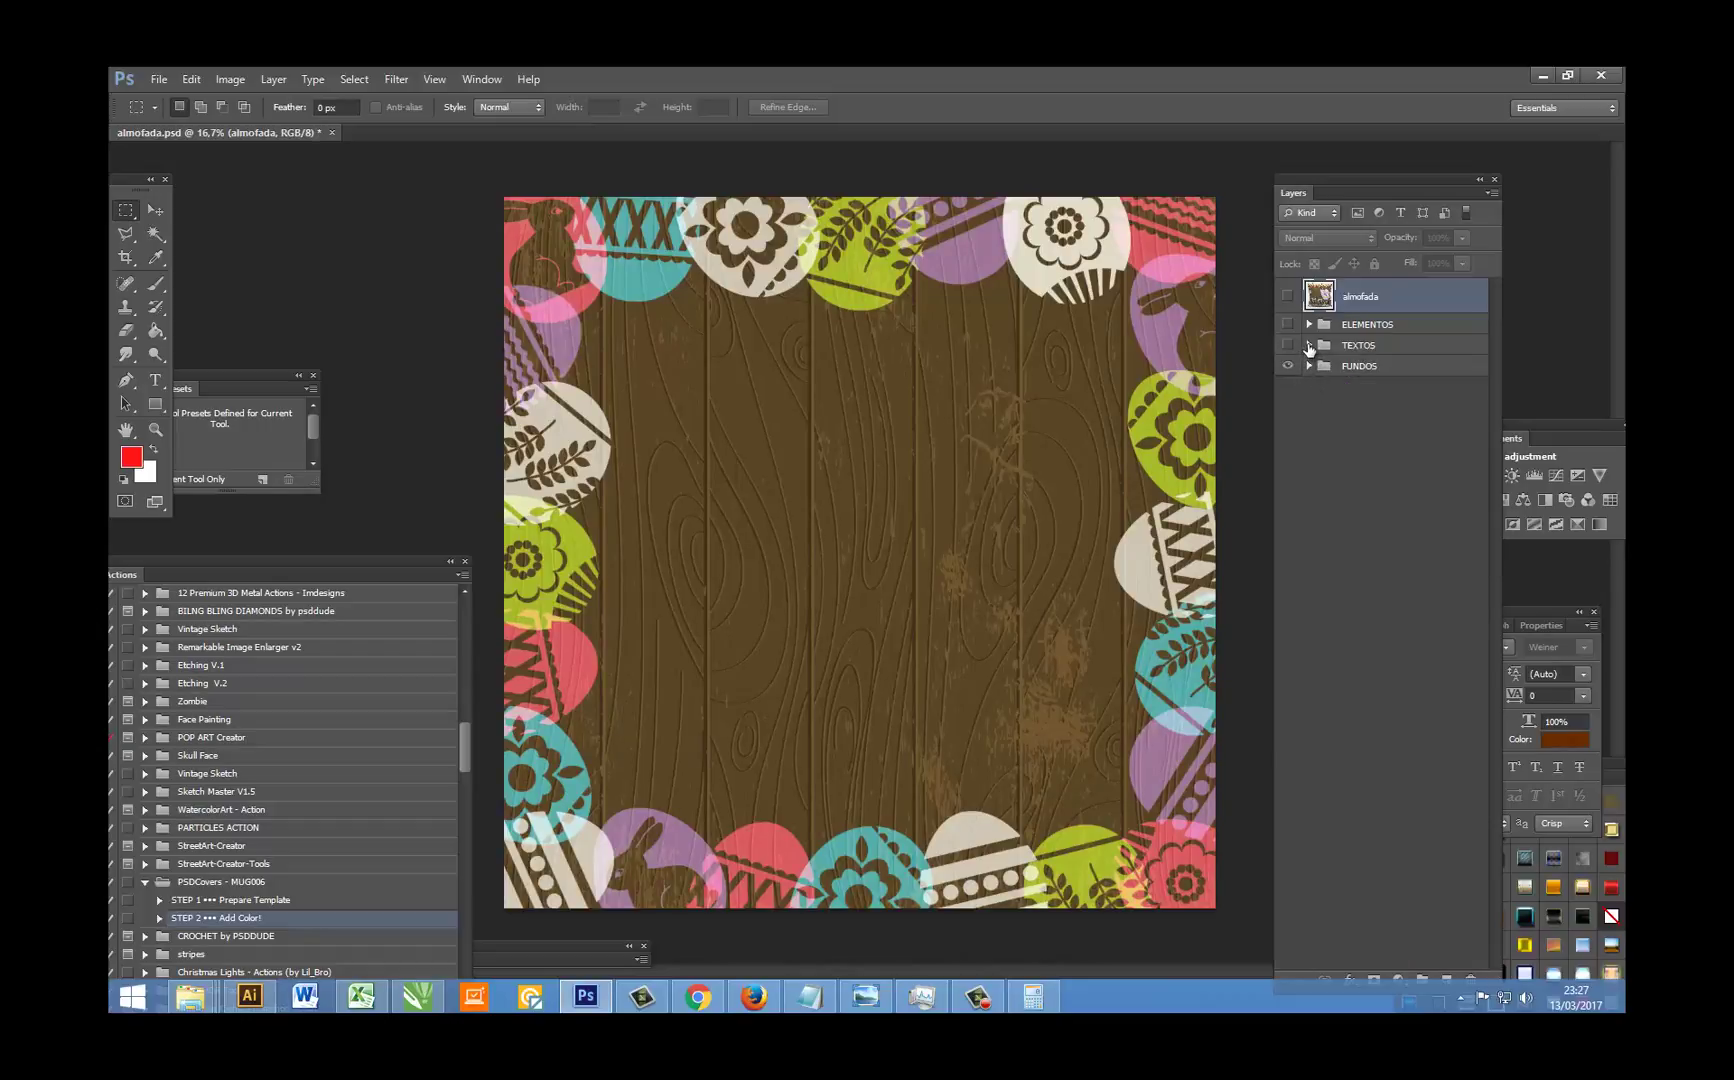
left_click(1309, 345)
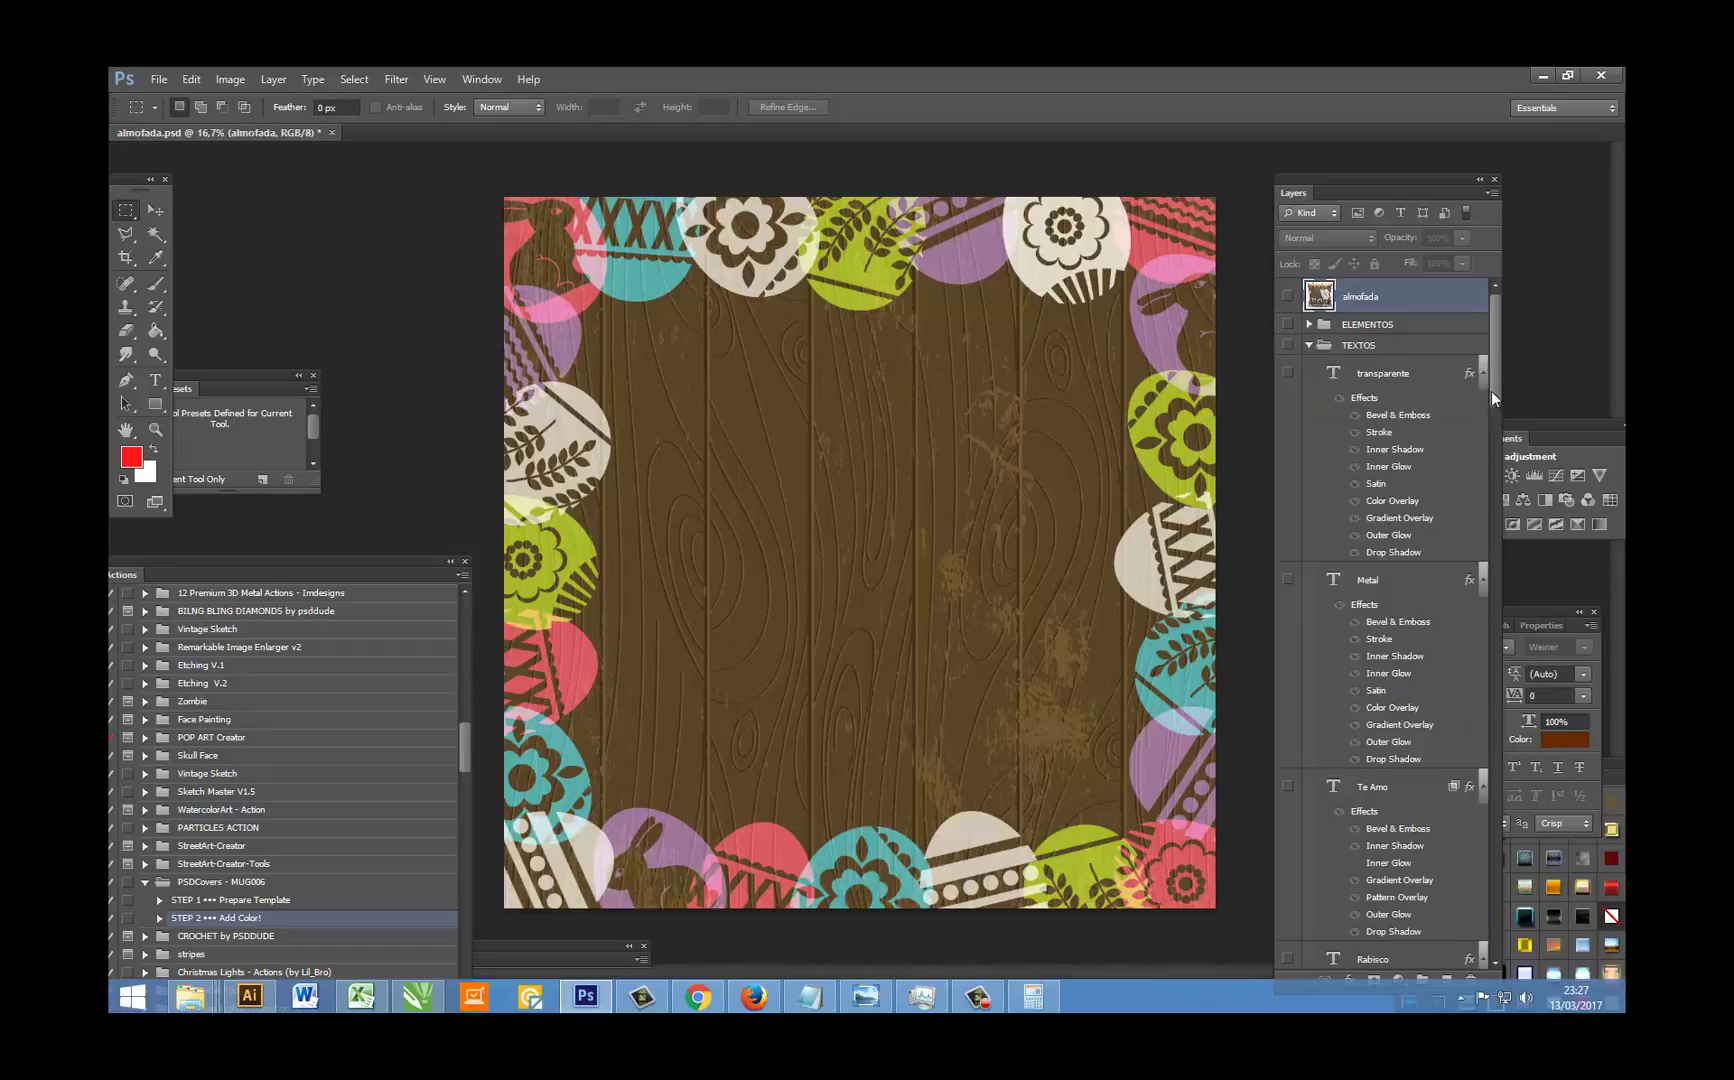
left_click(1288, 374)
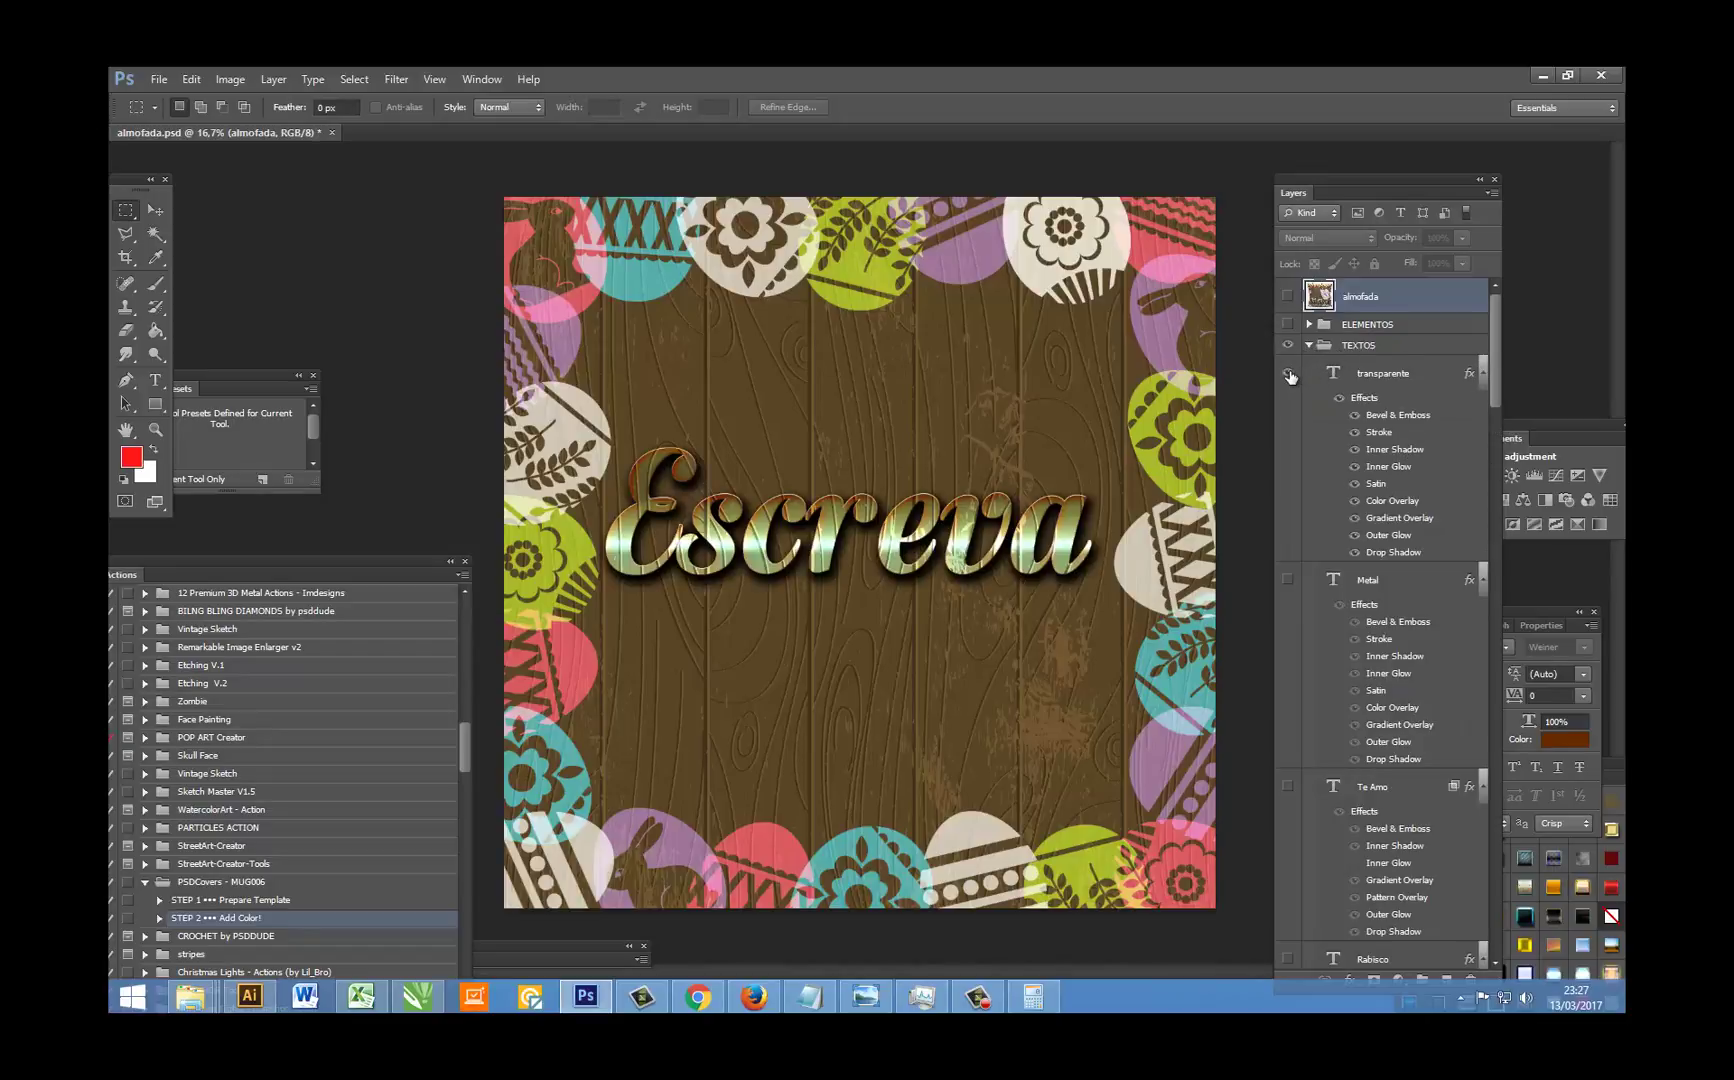
left_click(1288, 374)
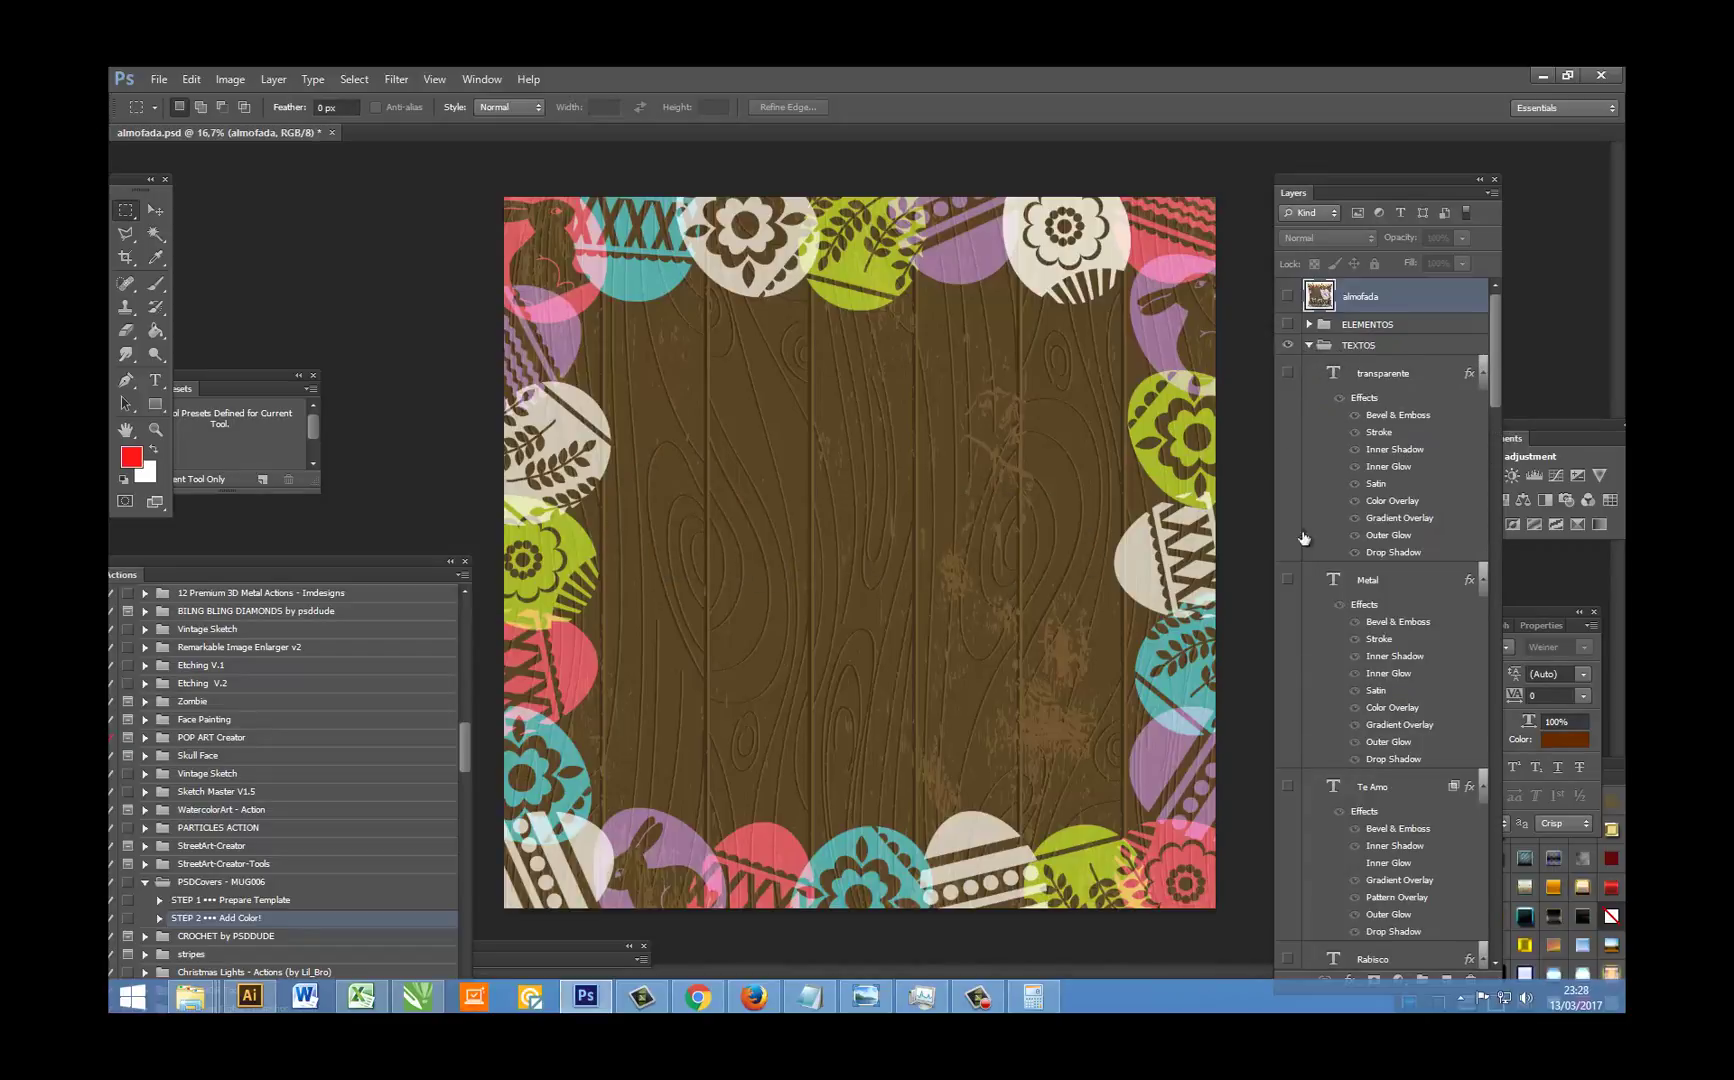
scroll(1302, 538, "down", 2)
left_click(1288, 510)
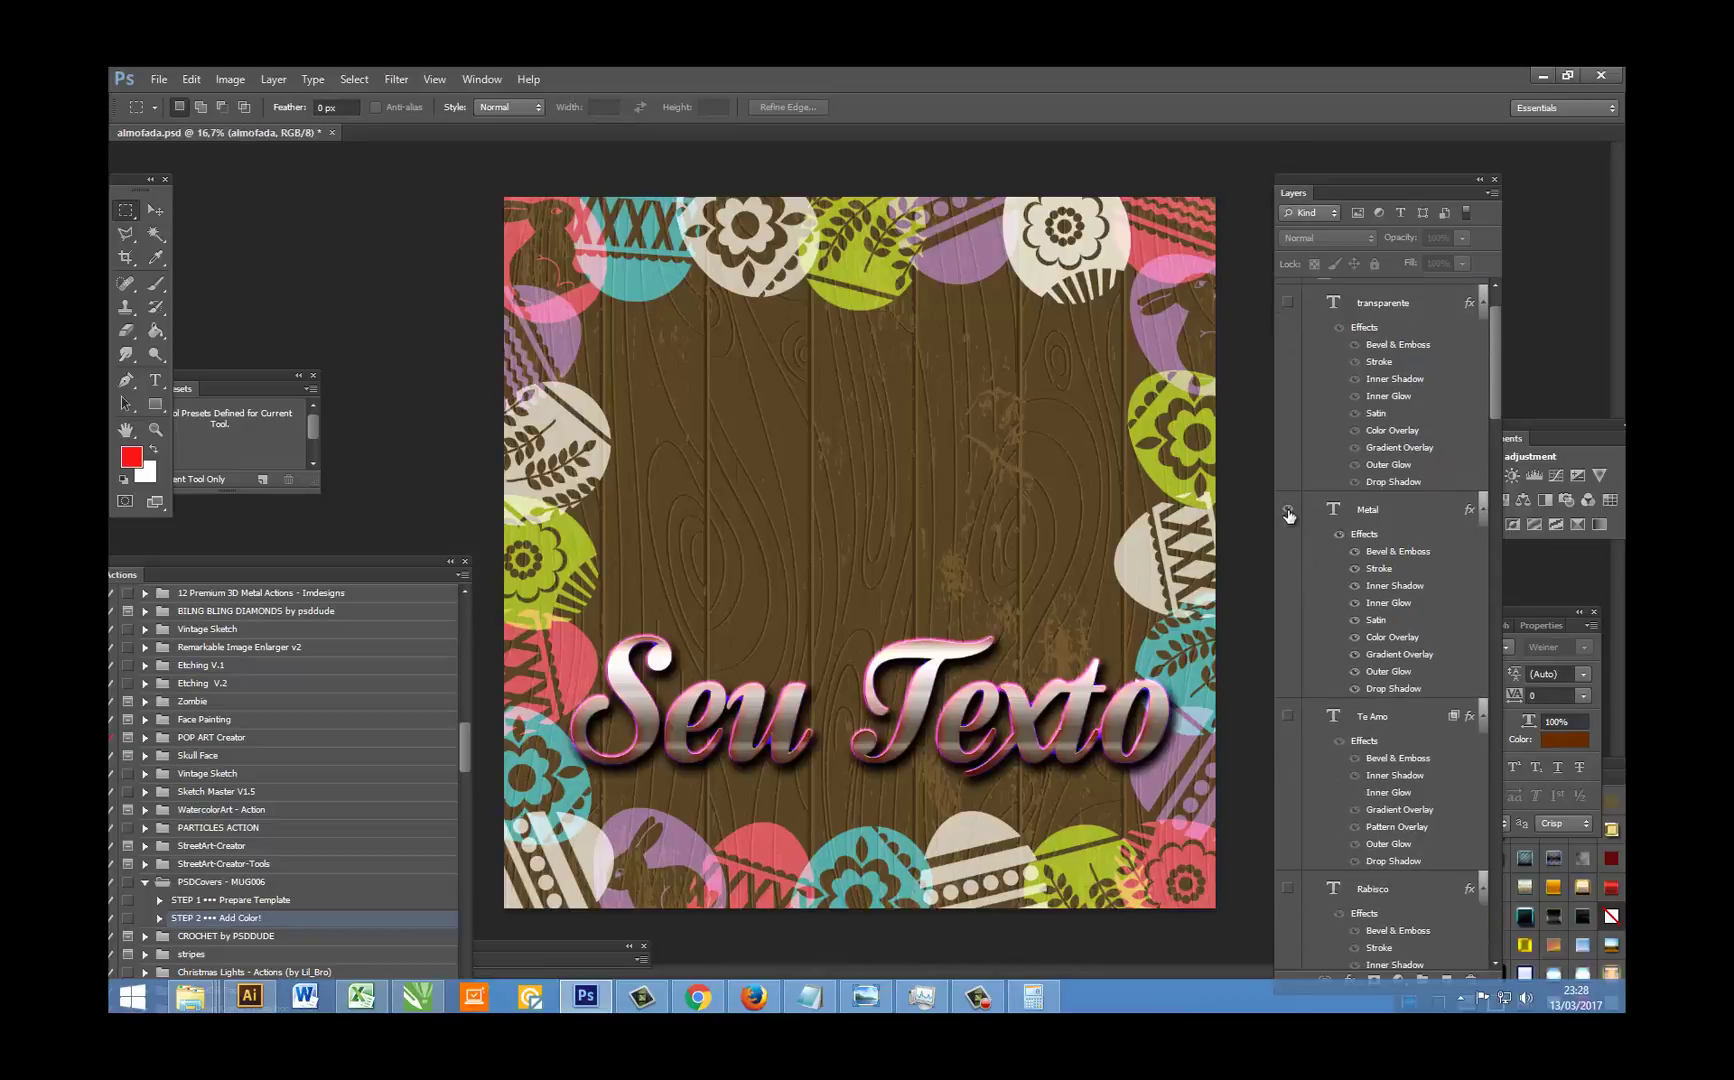
left_click(1288, 512)
Step: Show the Te Amo text layer, replace its text with "Cwb Arte" and move it about 2.2 cm left and 2.1 cm down
scroll(1296, 600, "down", 3)
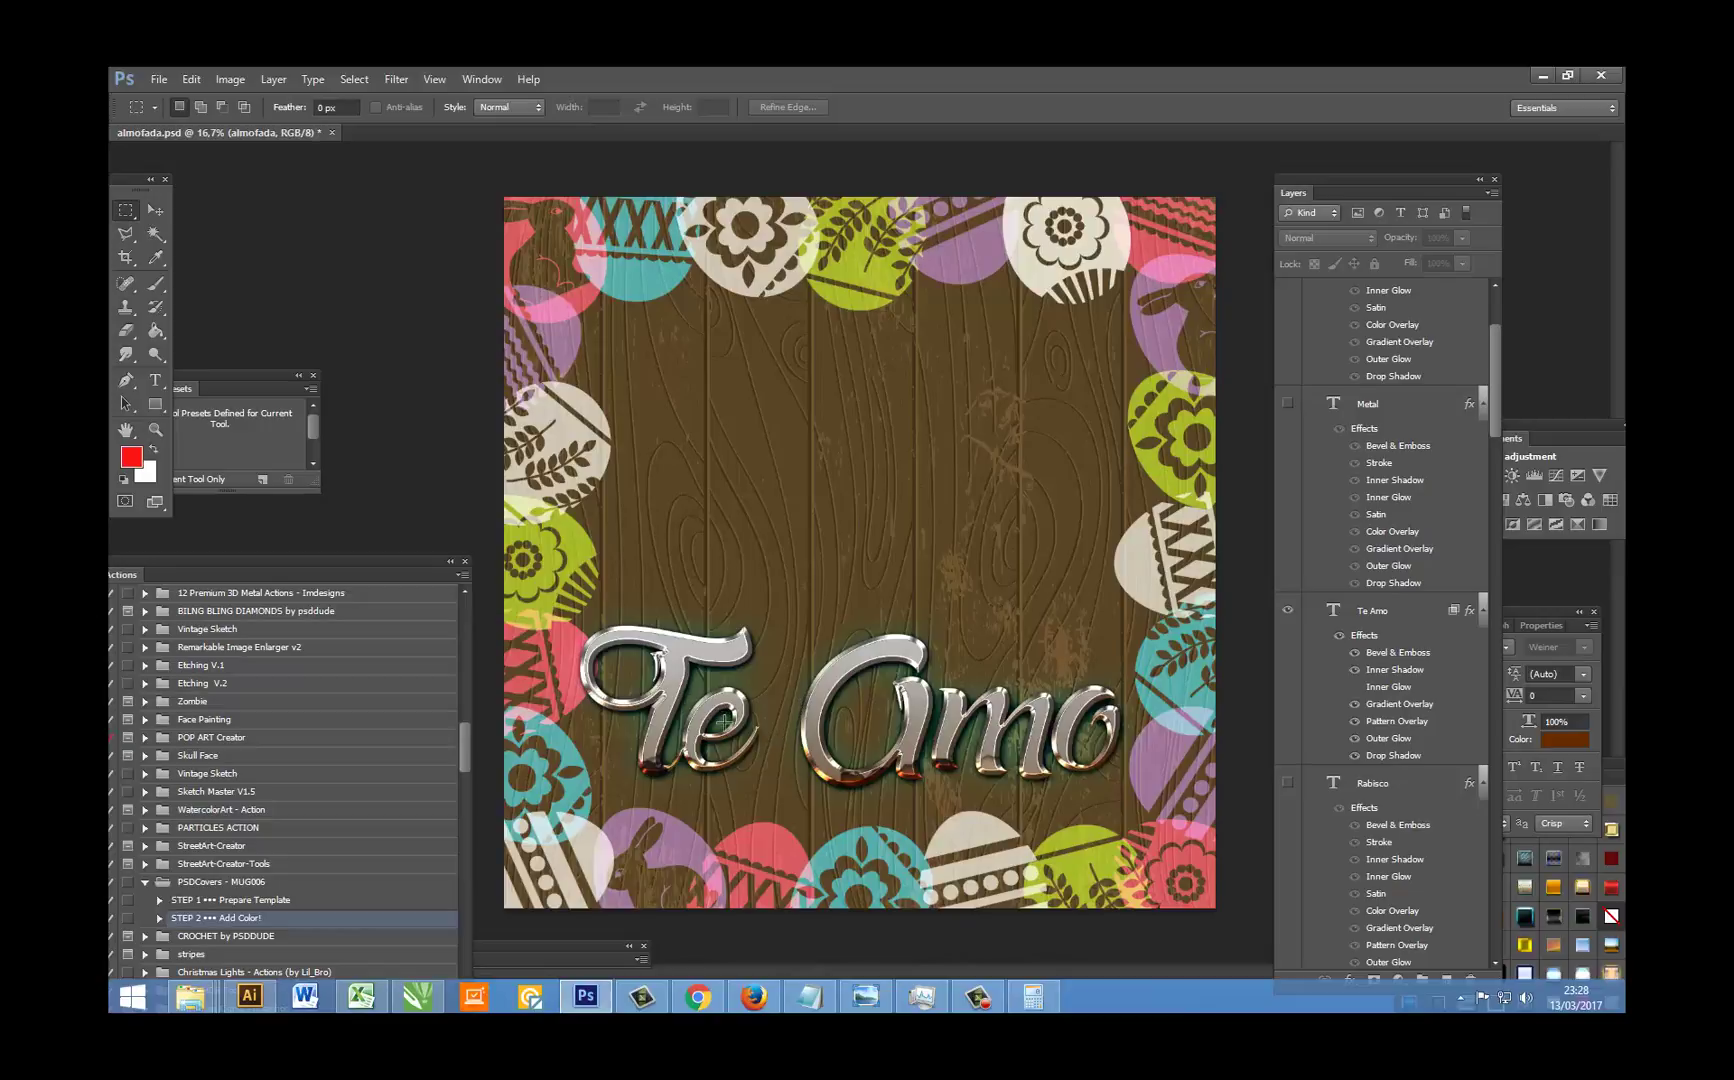
double_click(1332, 614)
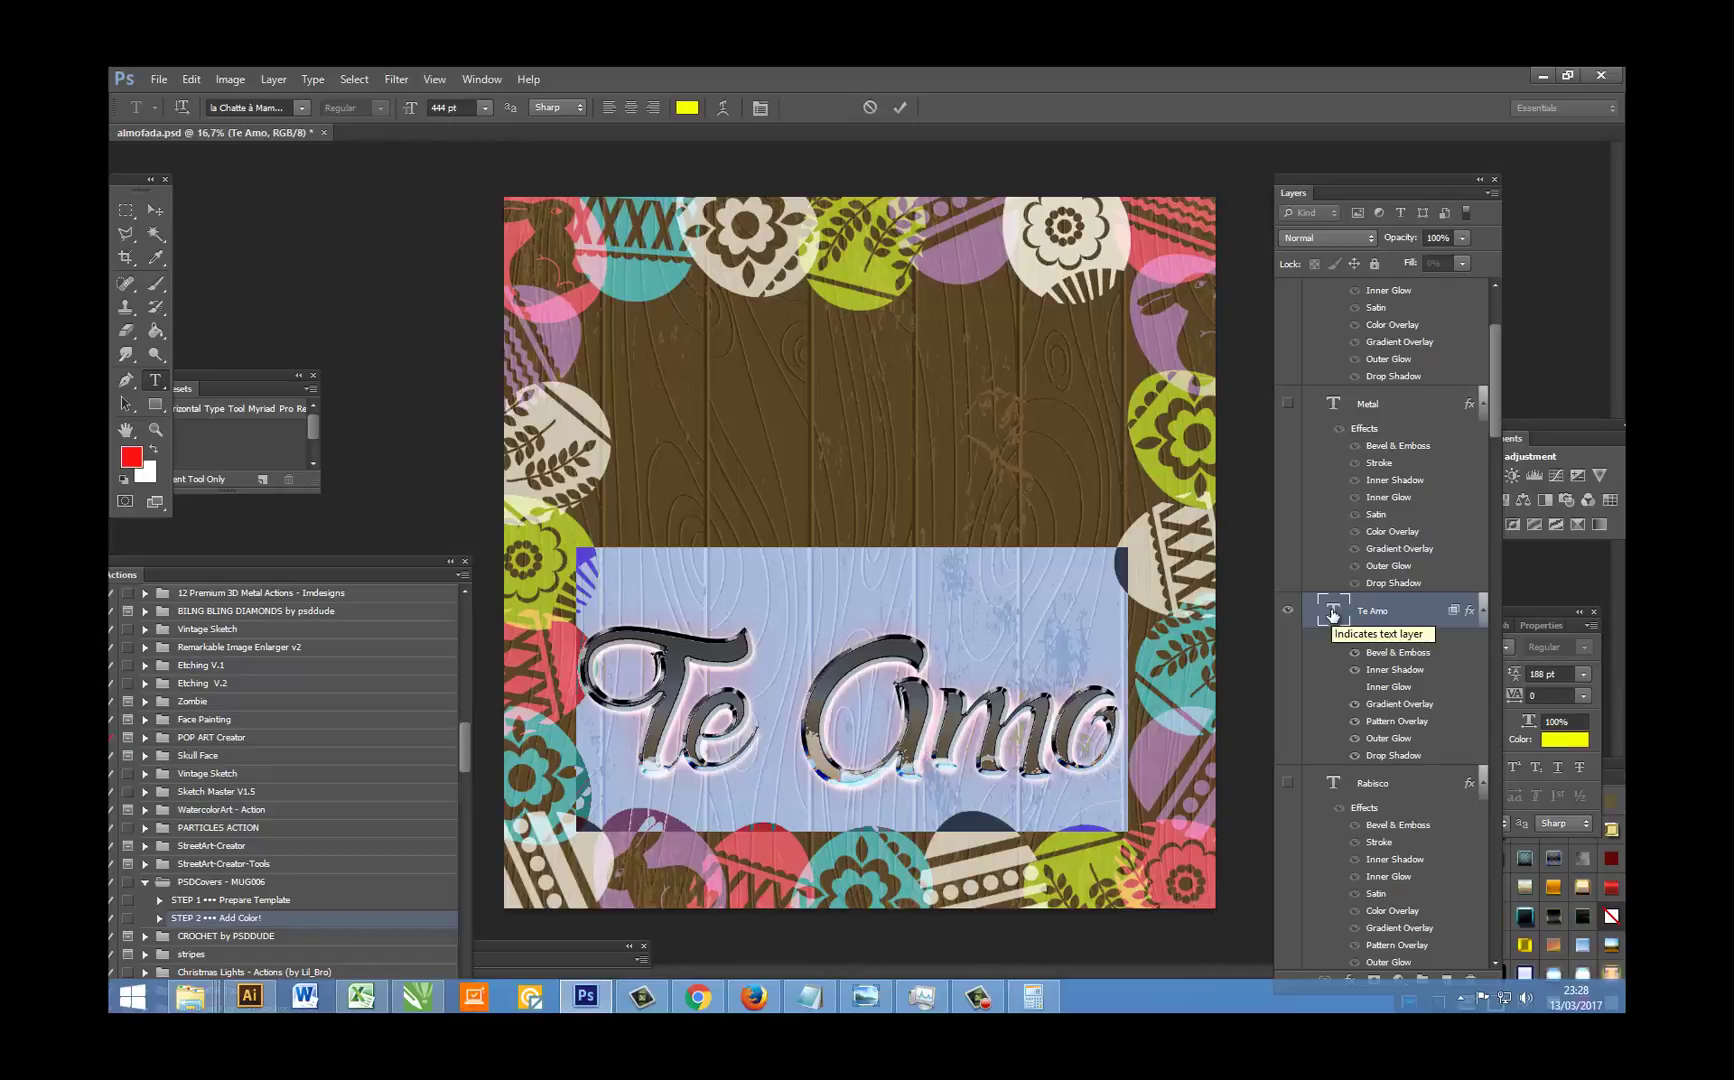
type("T")
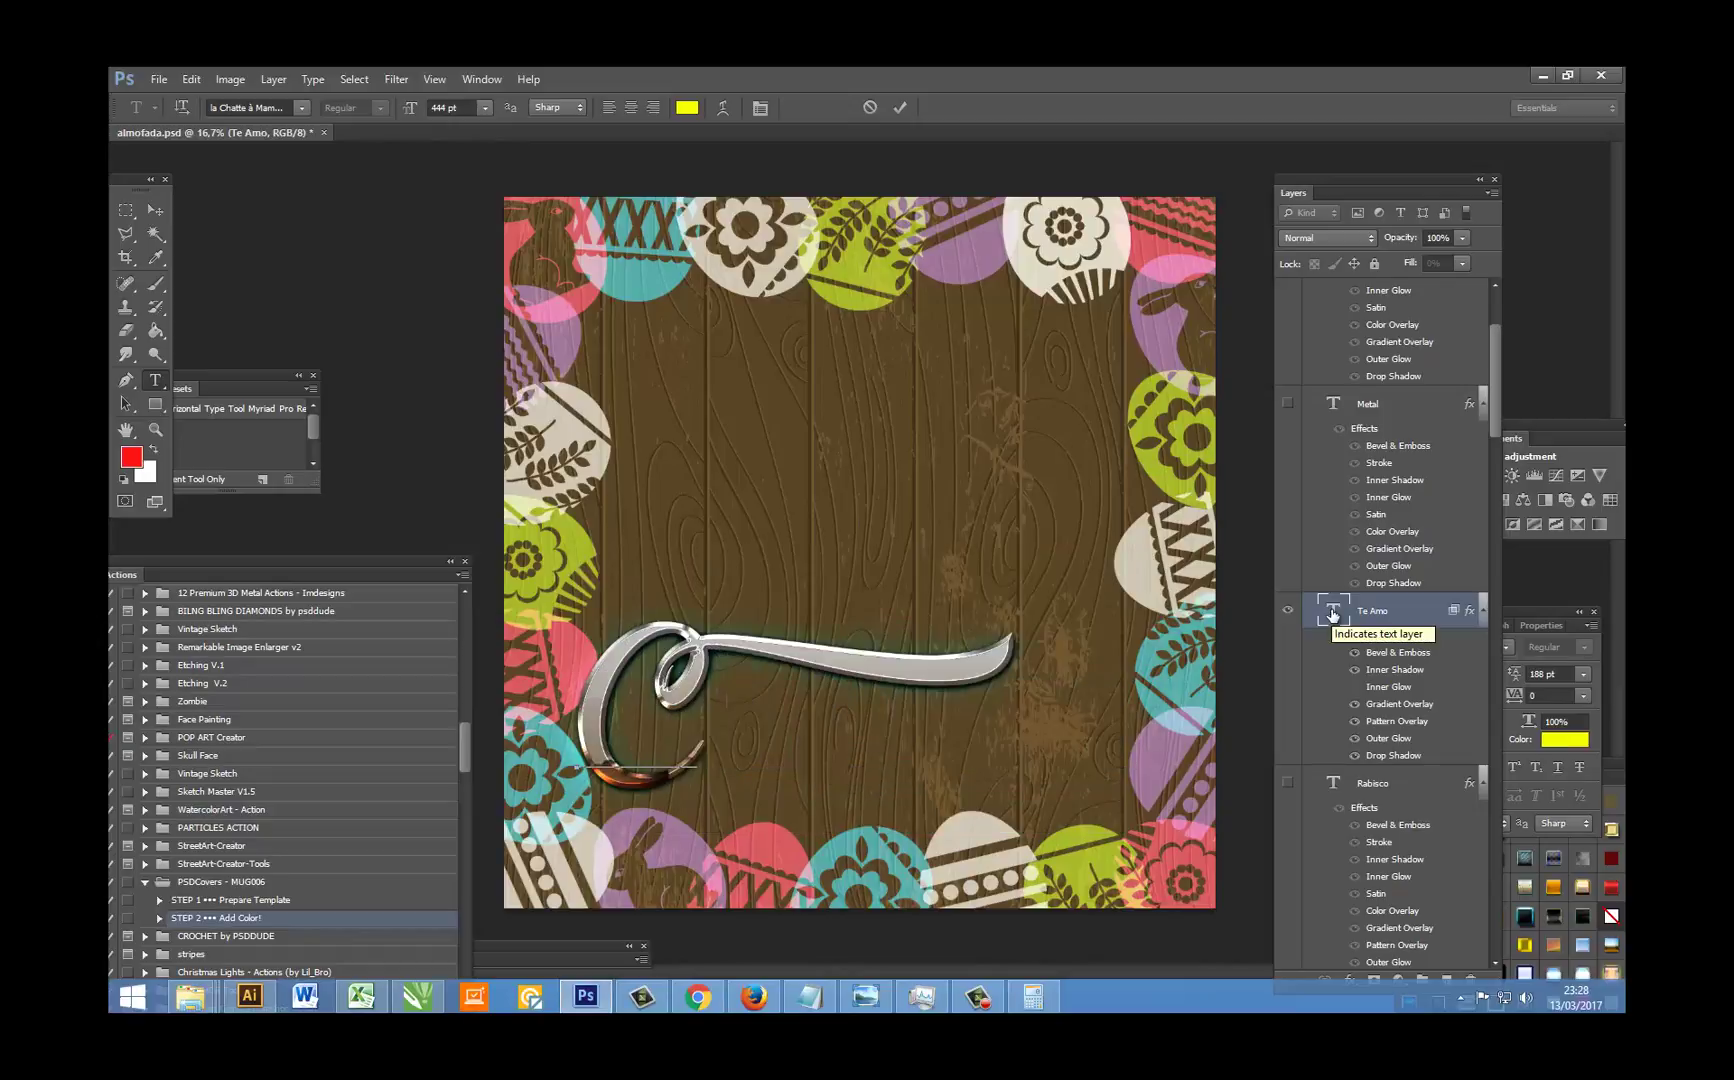
type("wo")
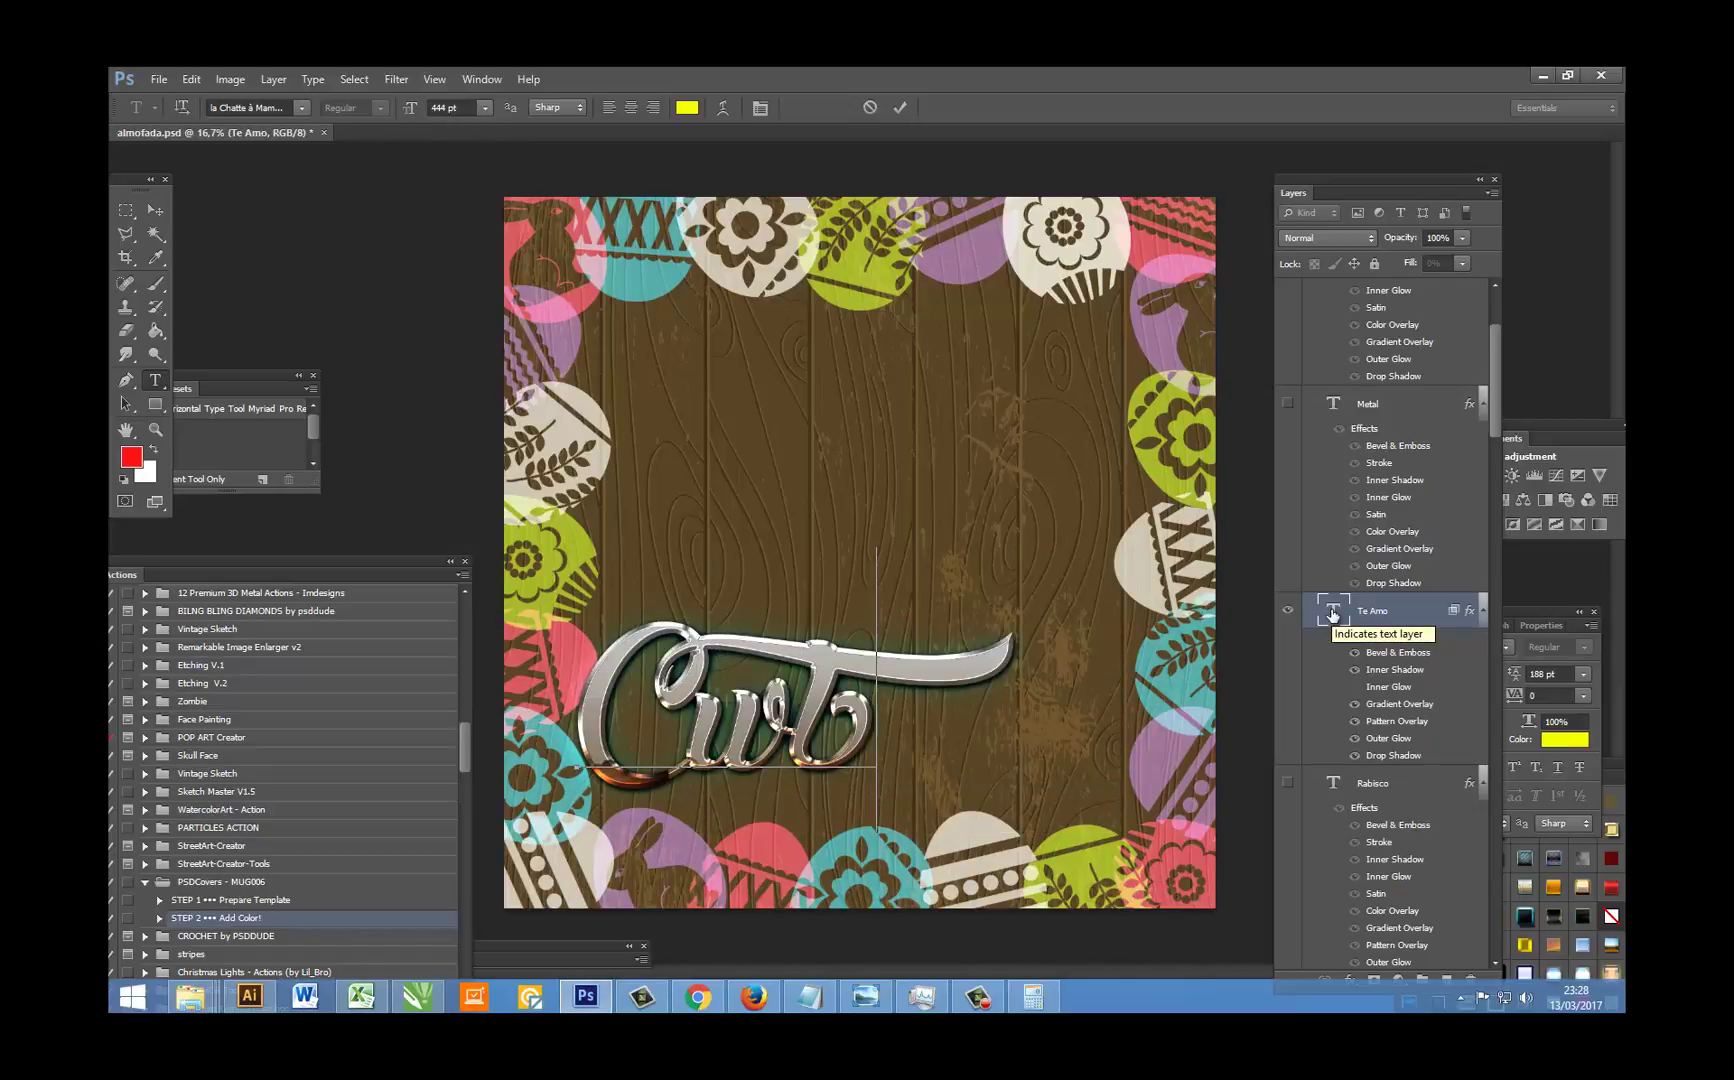
type(" Try")
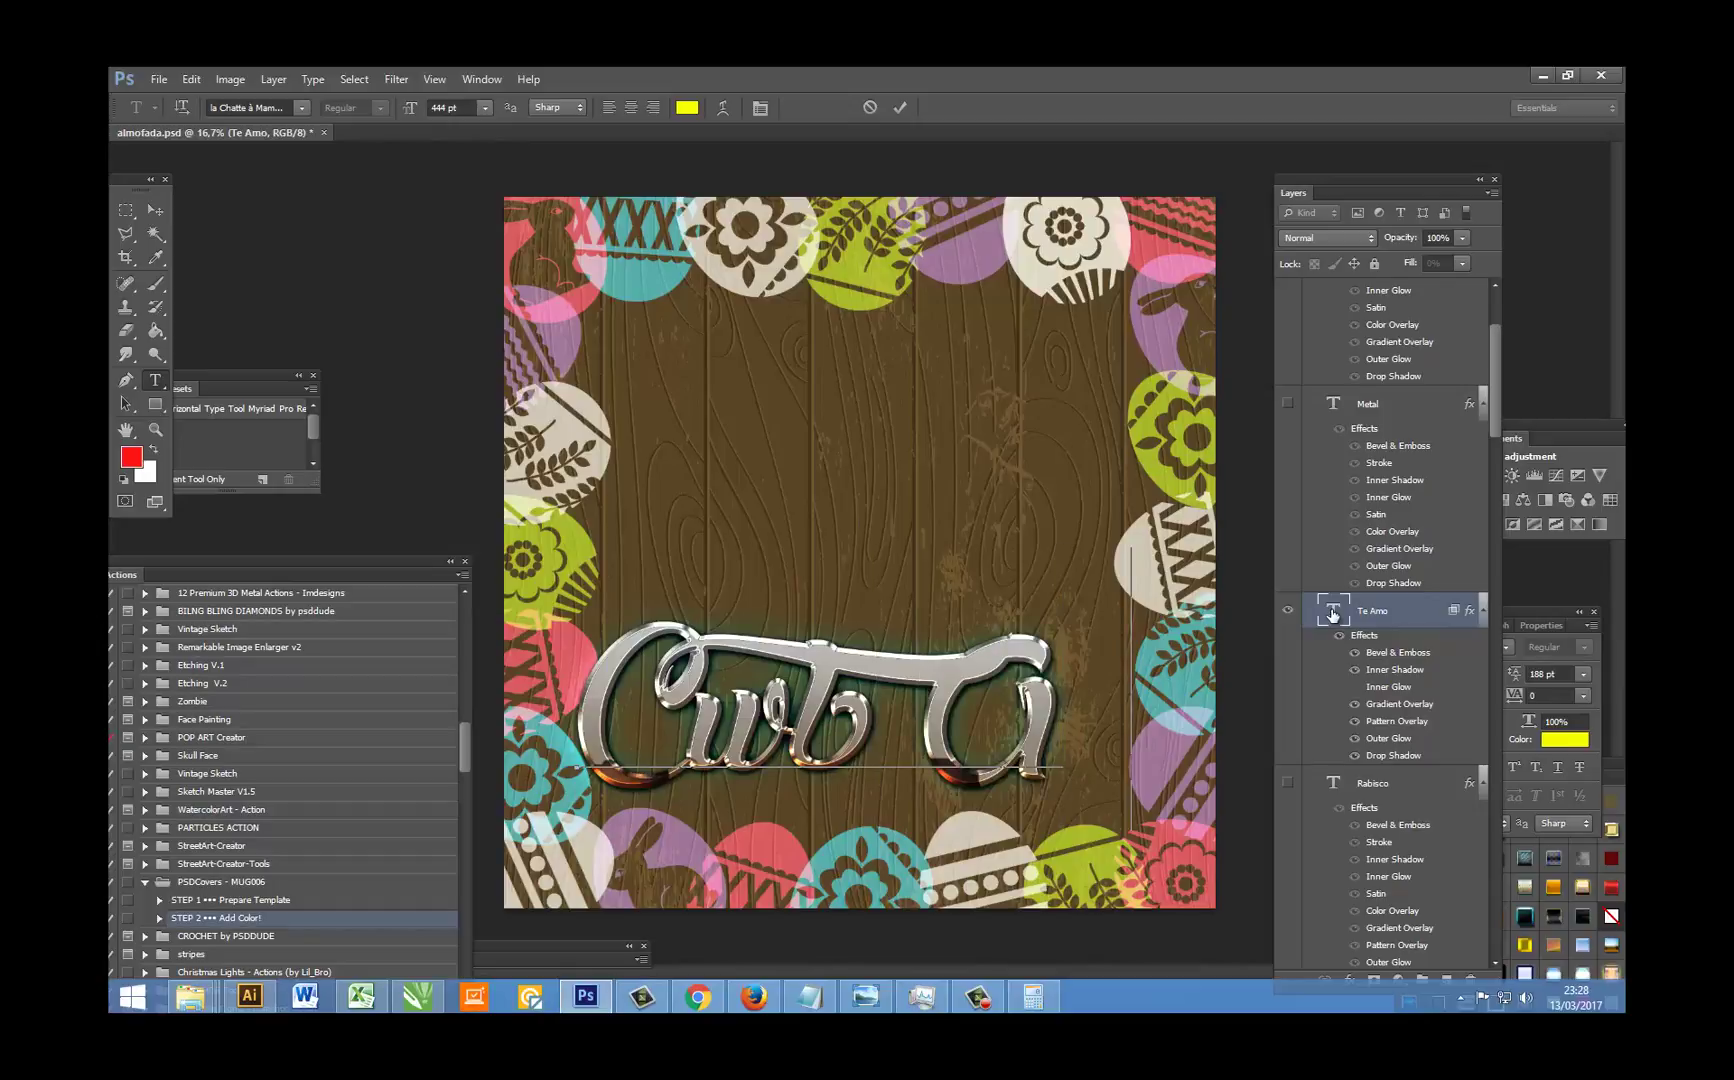
key("BackSpace")
key("BackSpace")
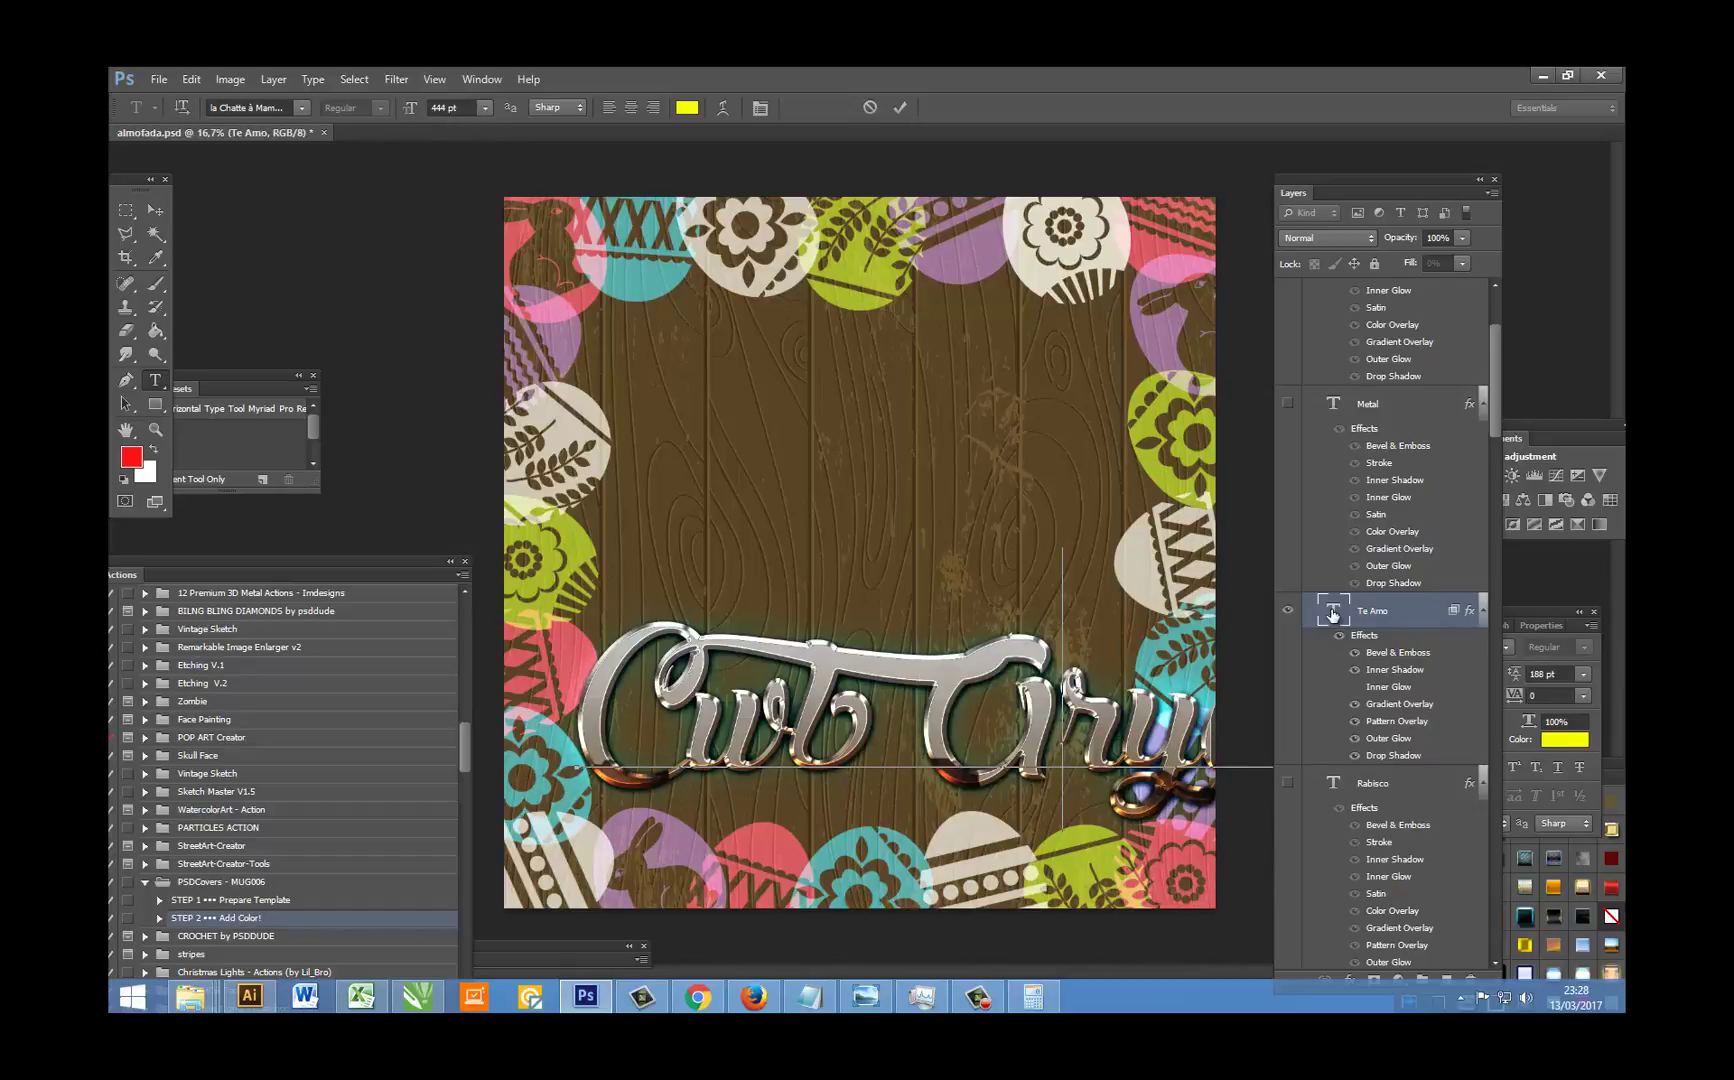
type("ribe")
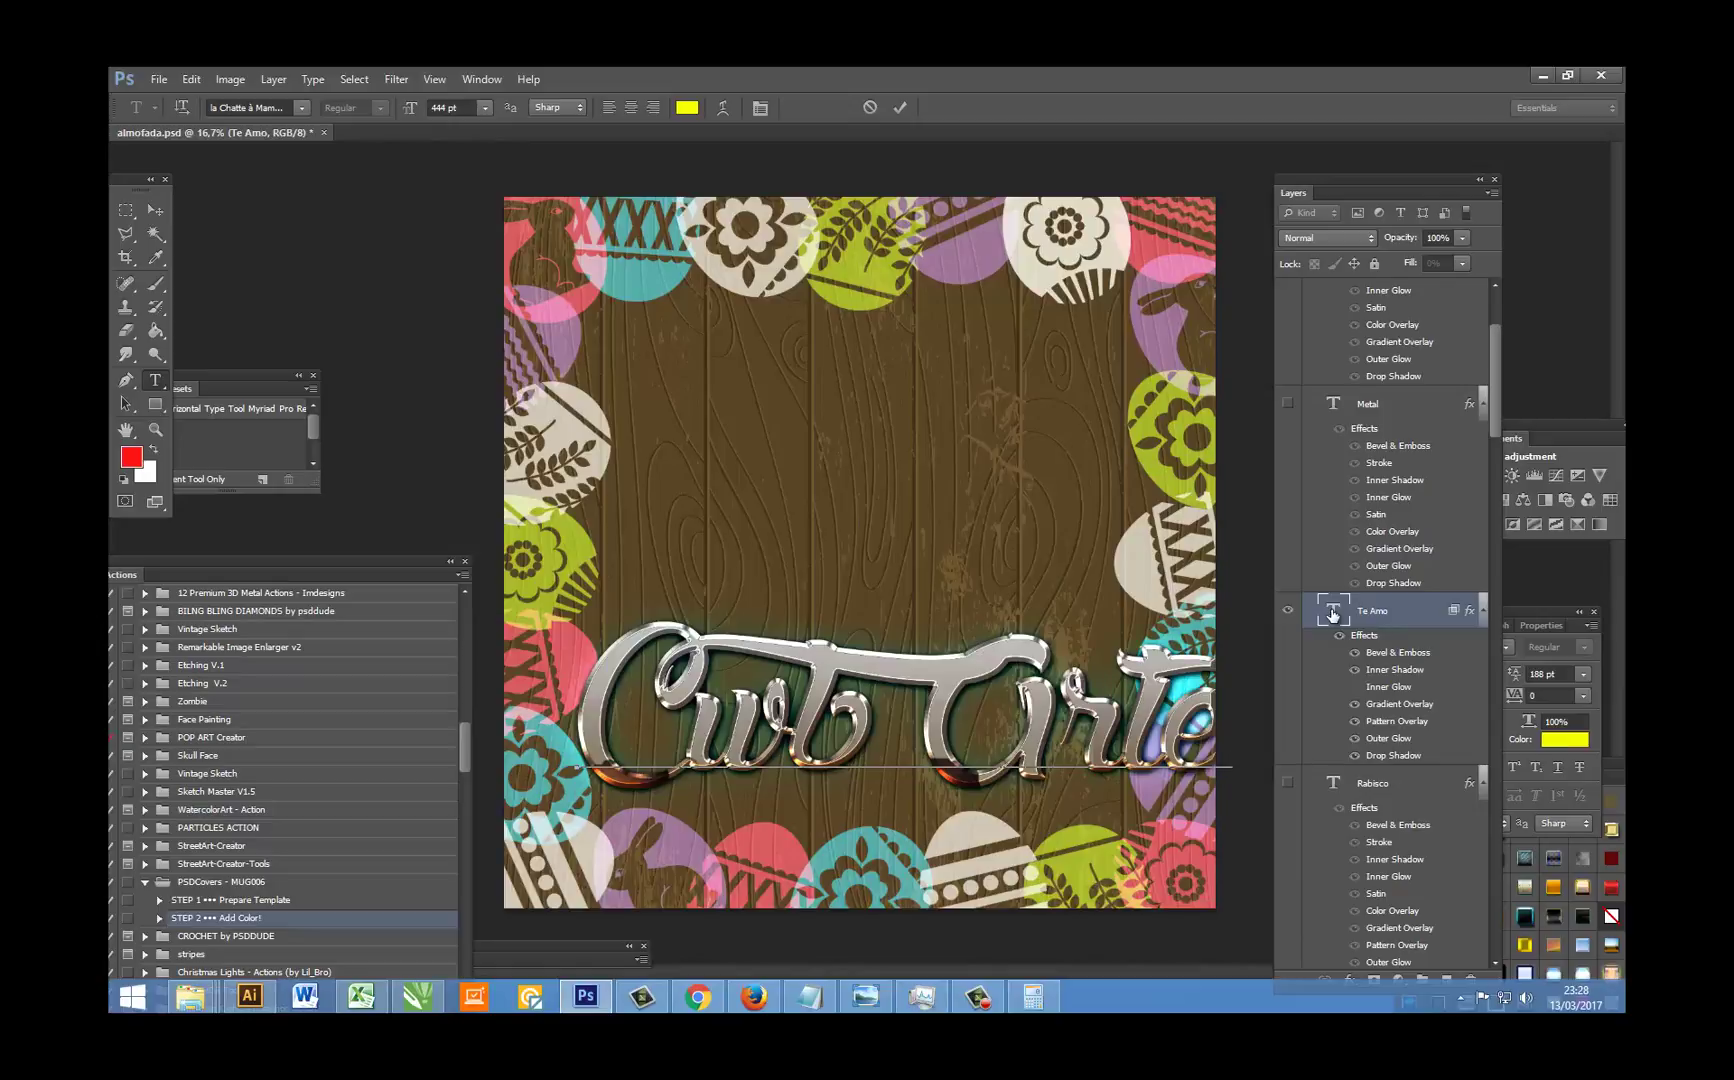
left_click(154, 209)
left_click_drag(945, 745, 905, 780)
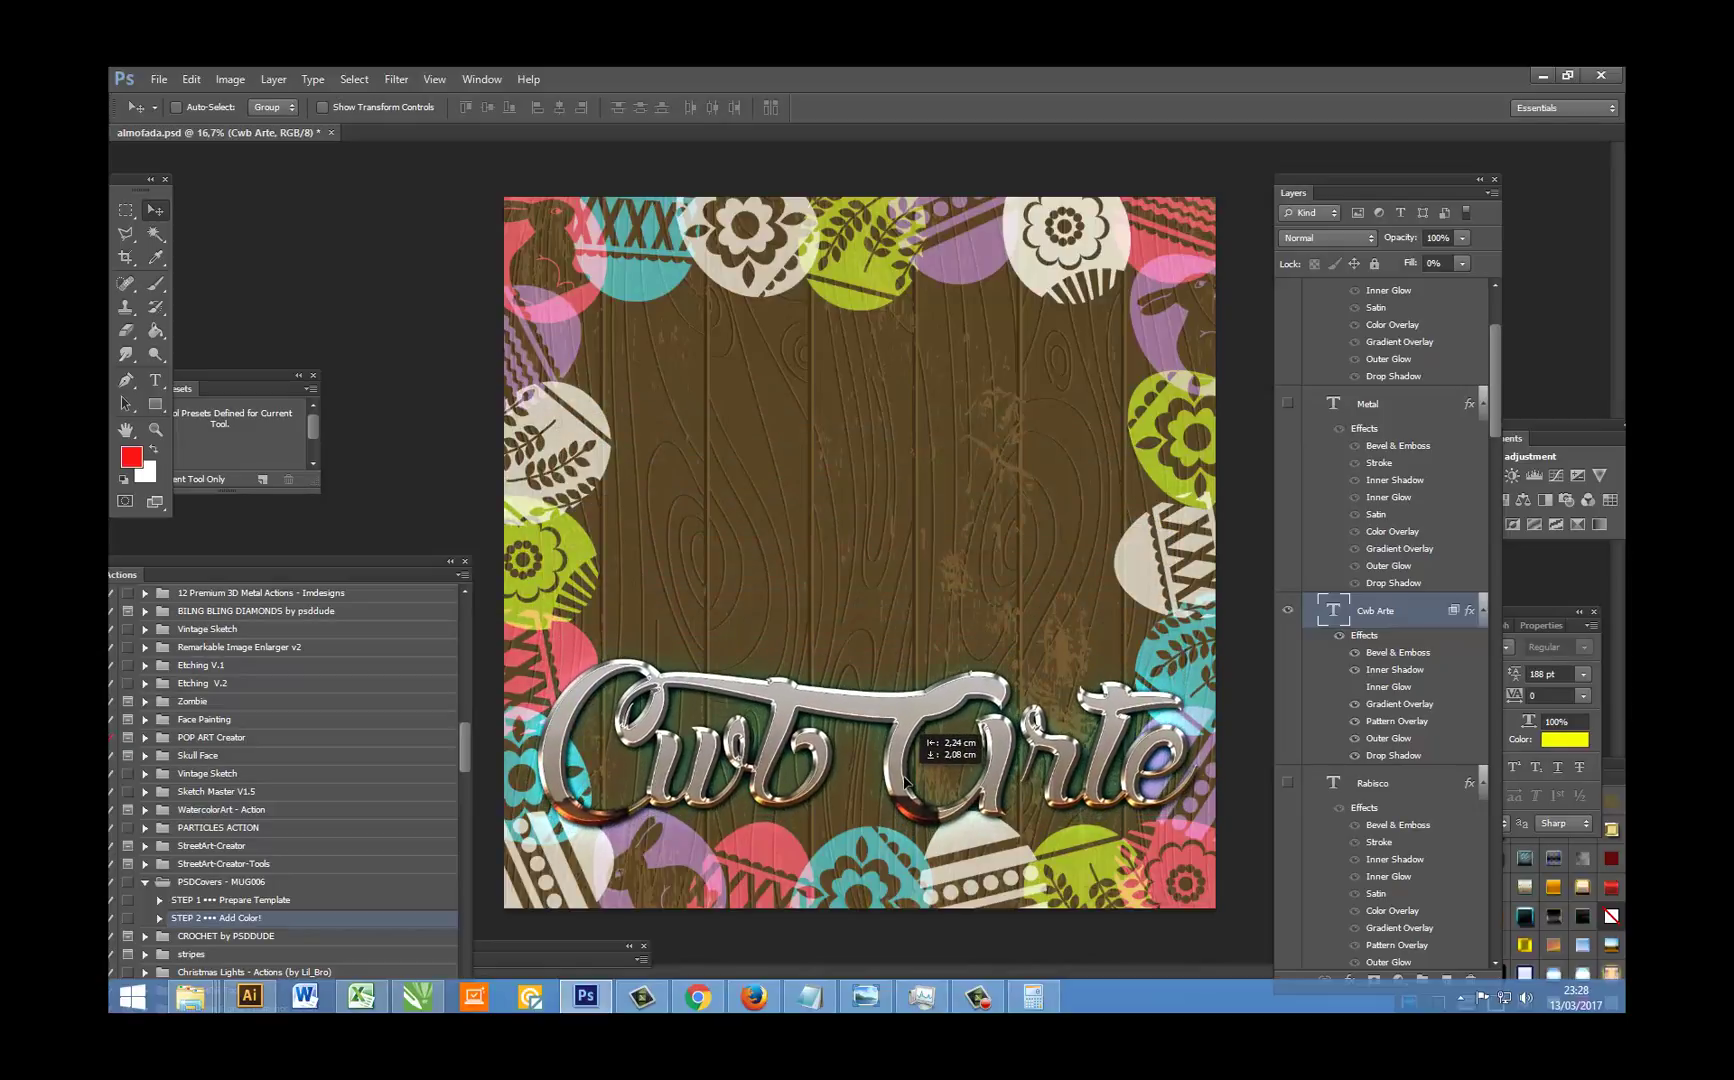
Step: Replace the "Cwb Arte" text with "Seu Texto" and return to the Move tool
left_click(155, 380)
left_click(556, 716)
key("ctrl+a")
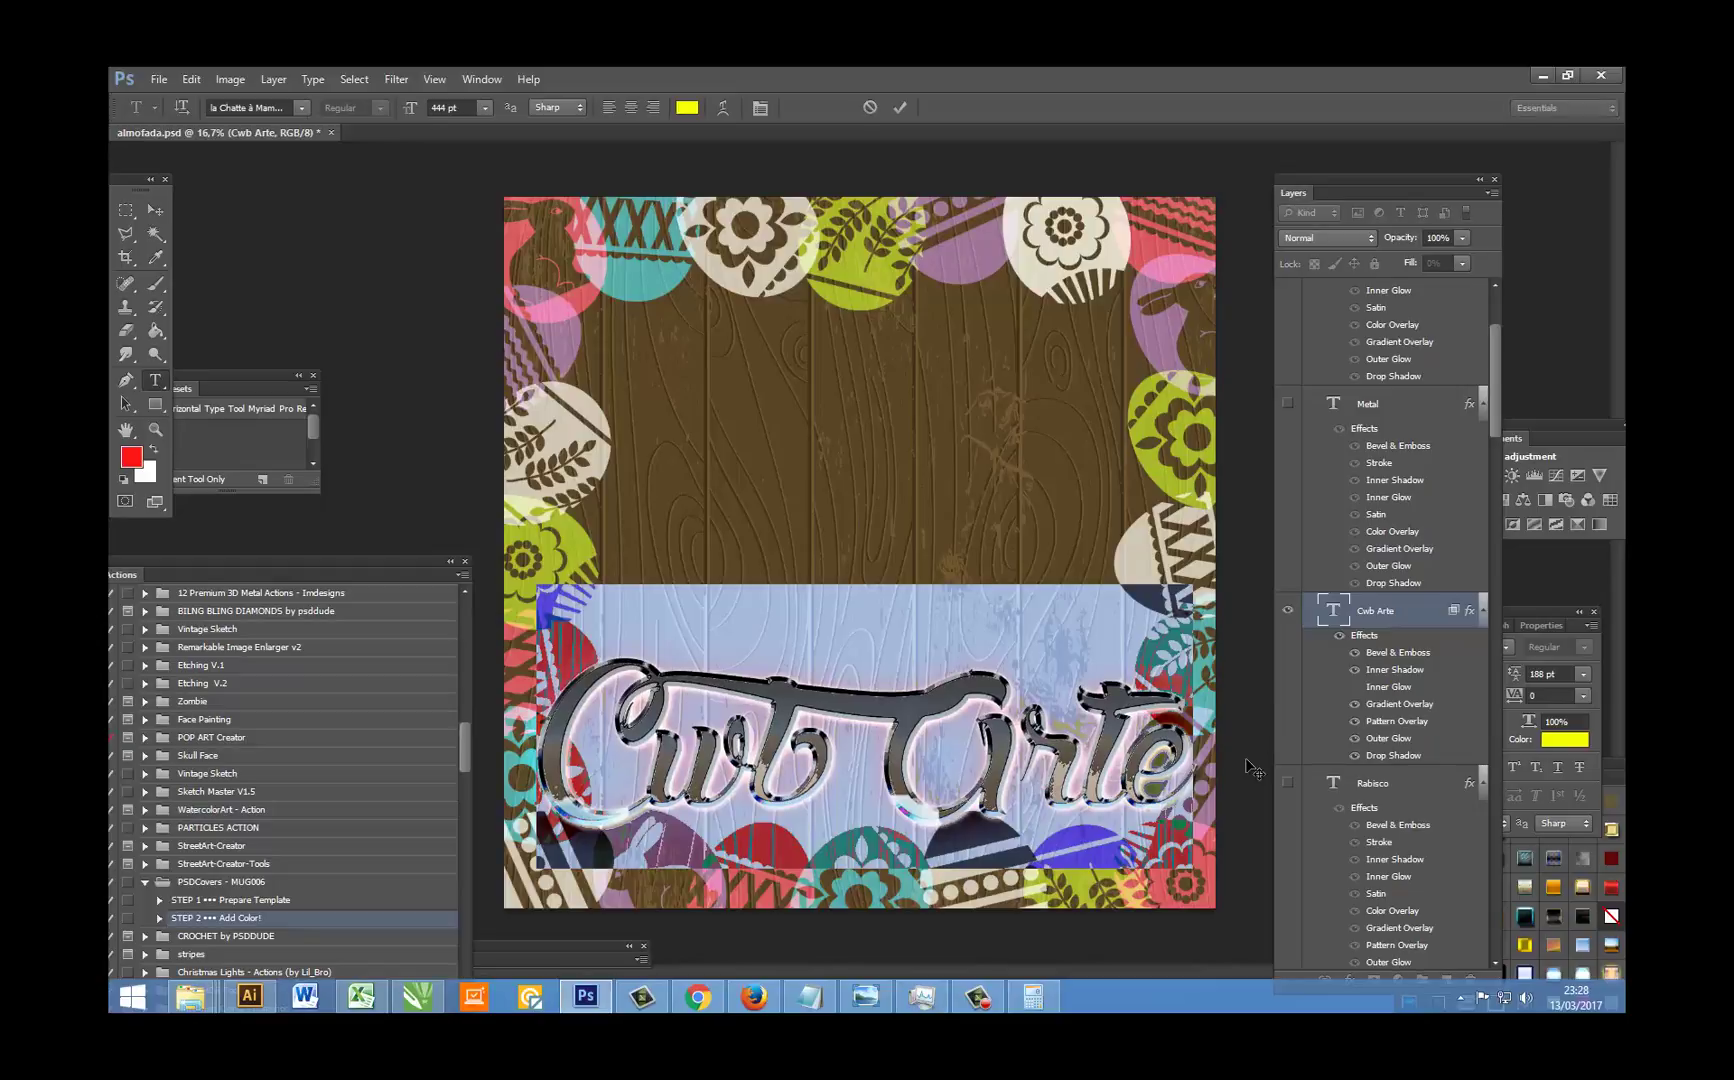
type("Seu Texto")
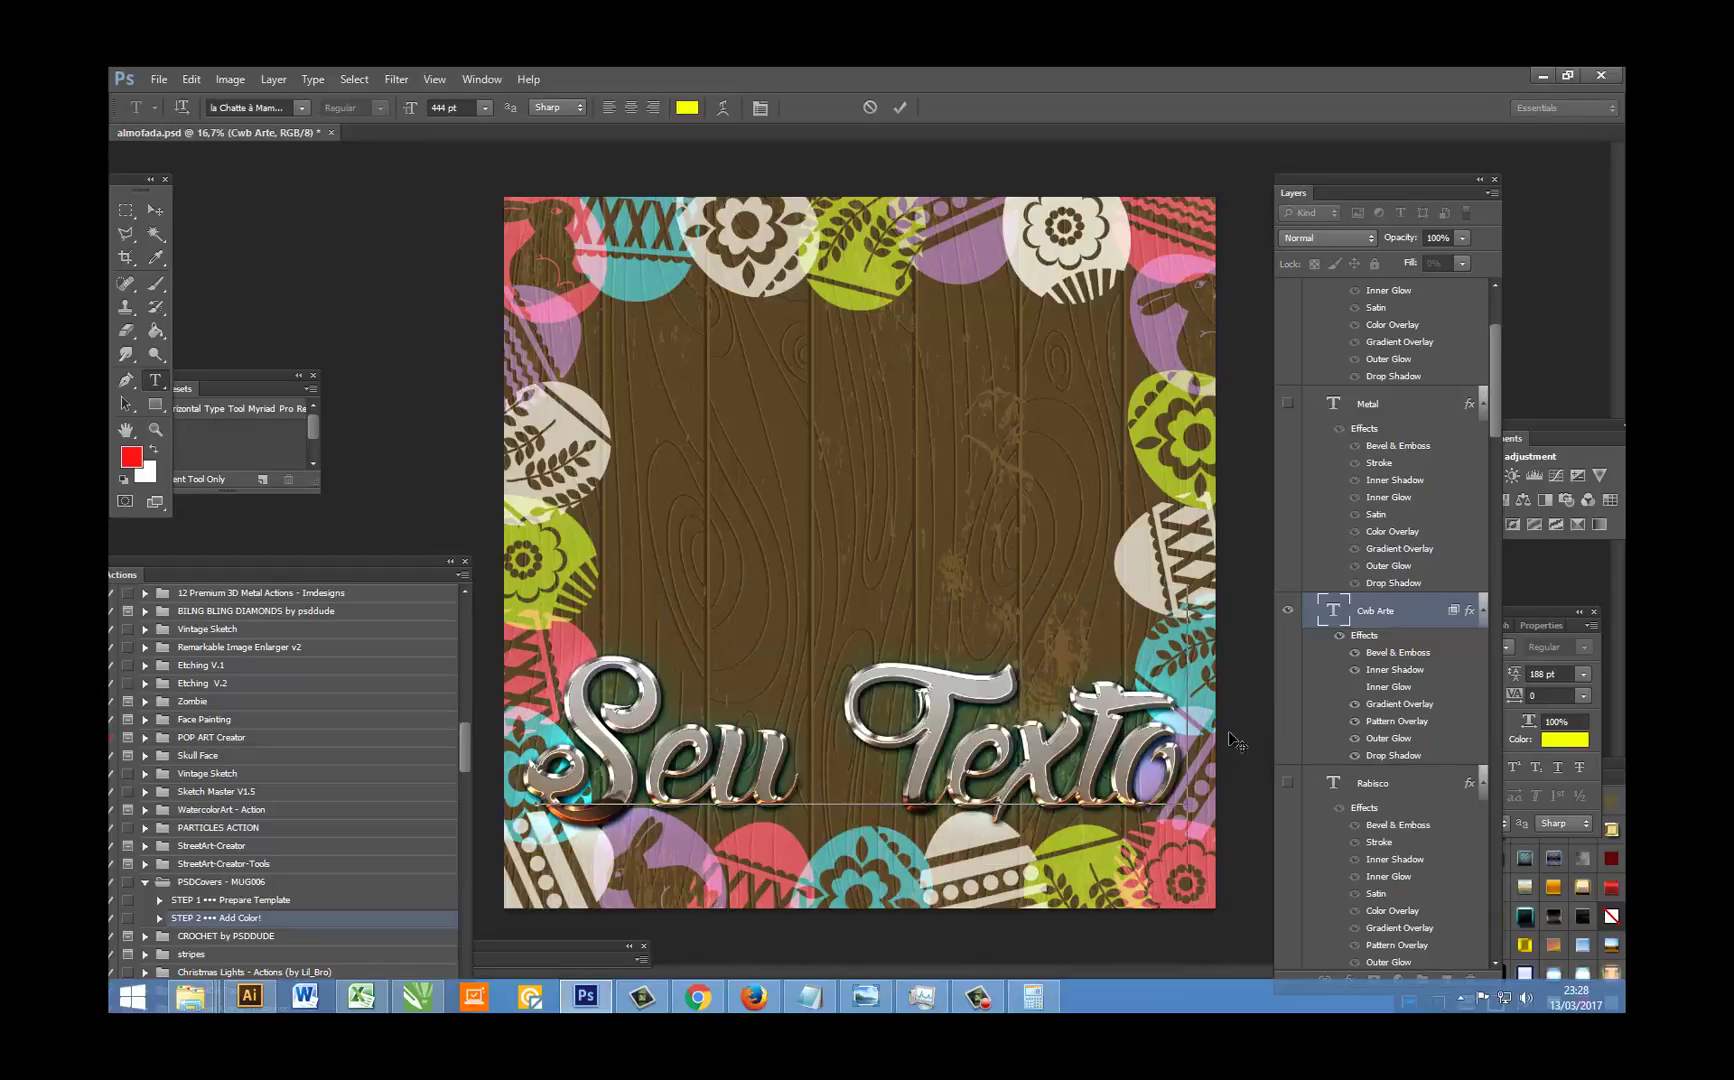
left_click(155, 209)
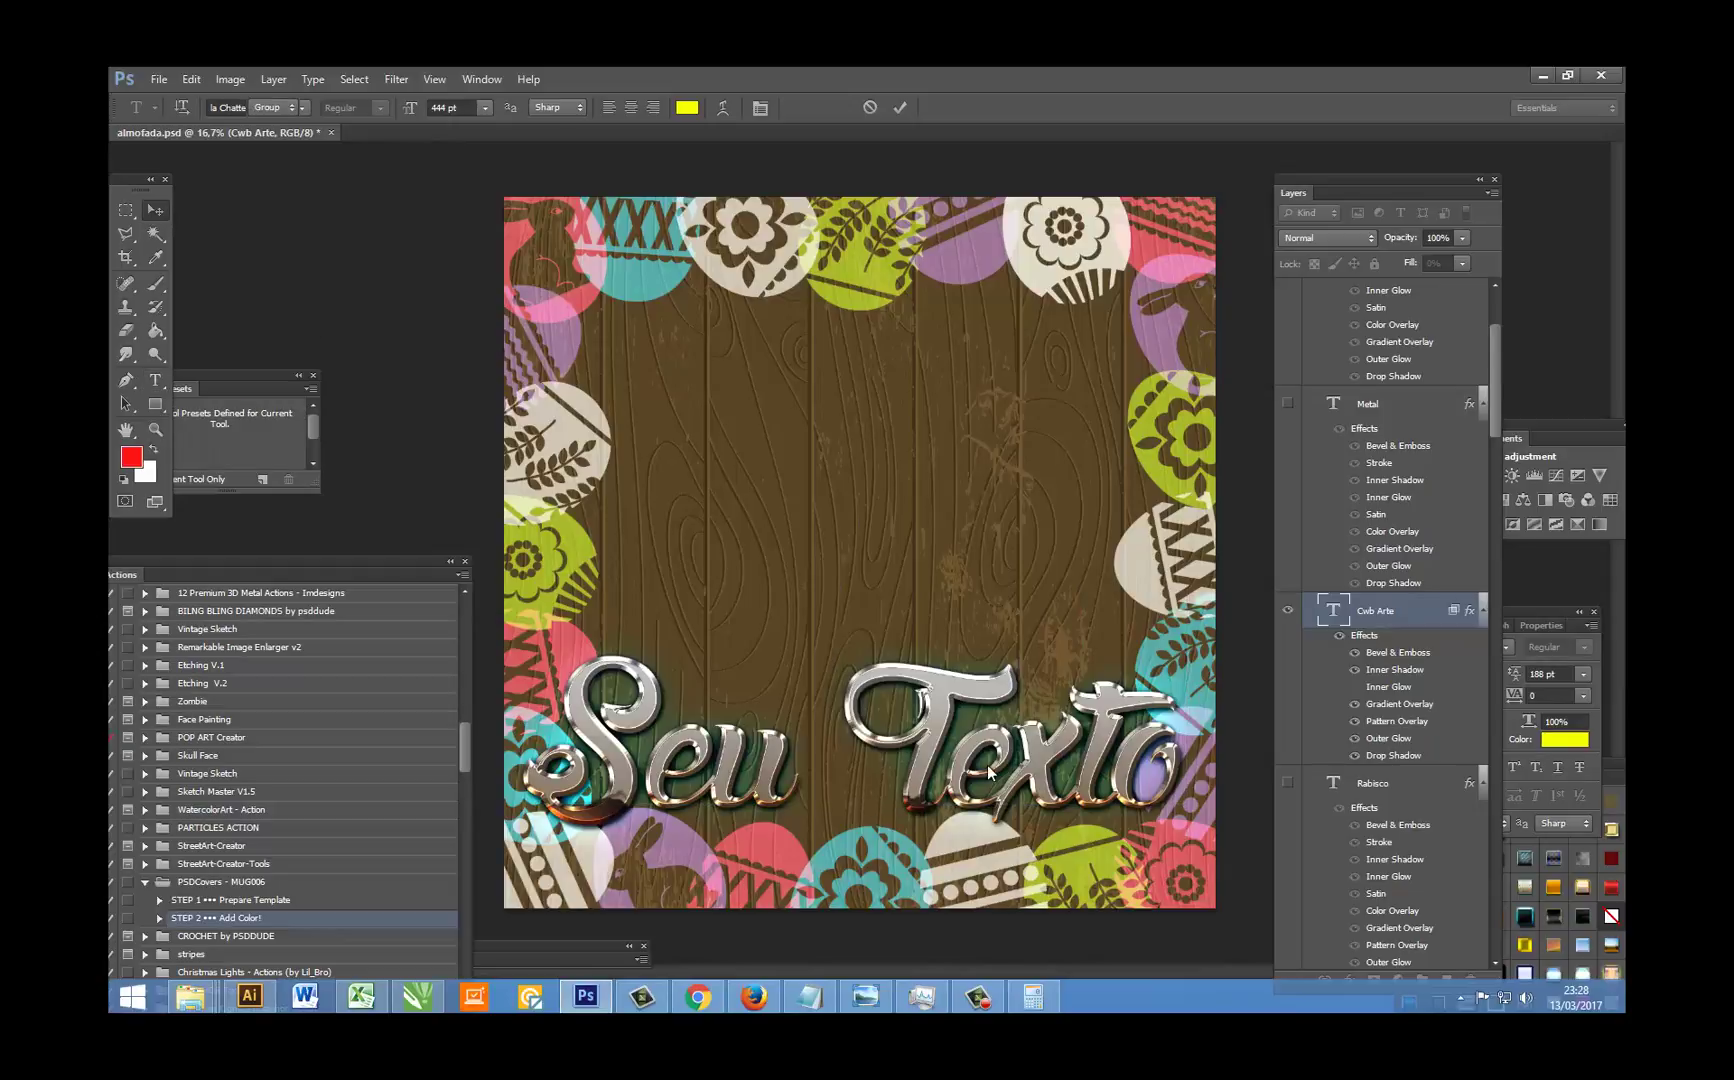
Step: Hide the chrome Seu Texto layer and preview the Rabisco and Metalico azul text layers one at a time
left_click(1288, 612)
left_click(1288, 784)
scroll(1367, 728, "down", 2)
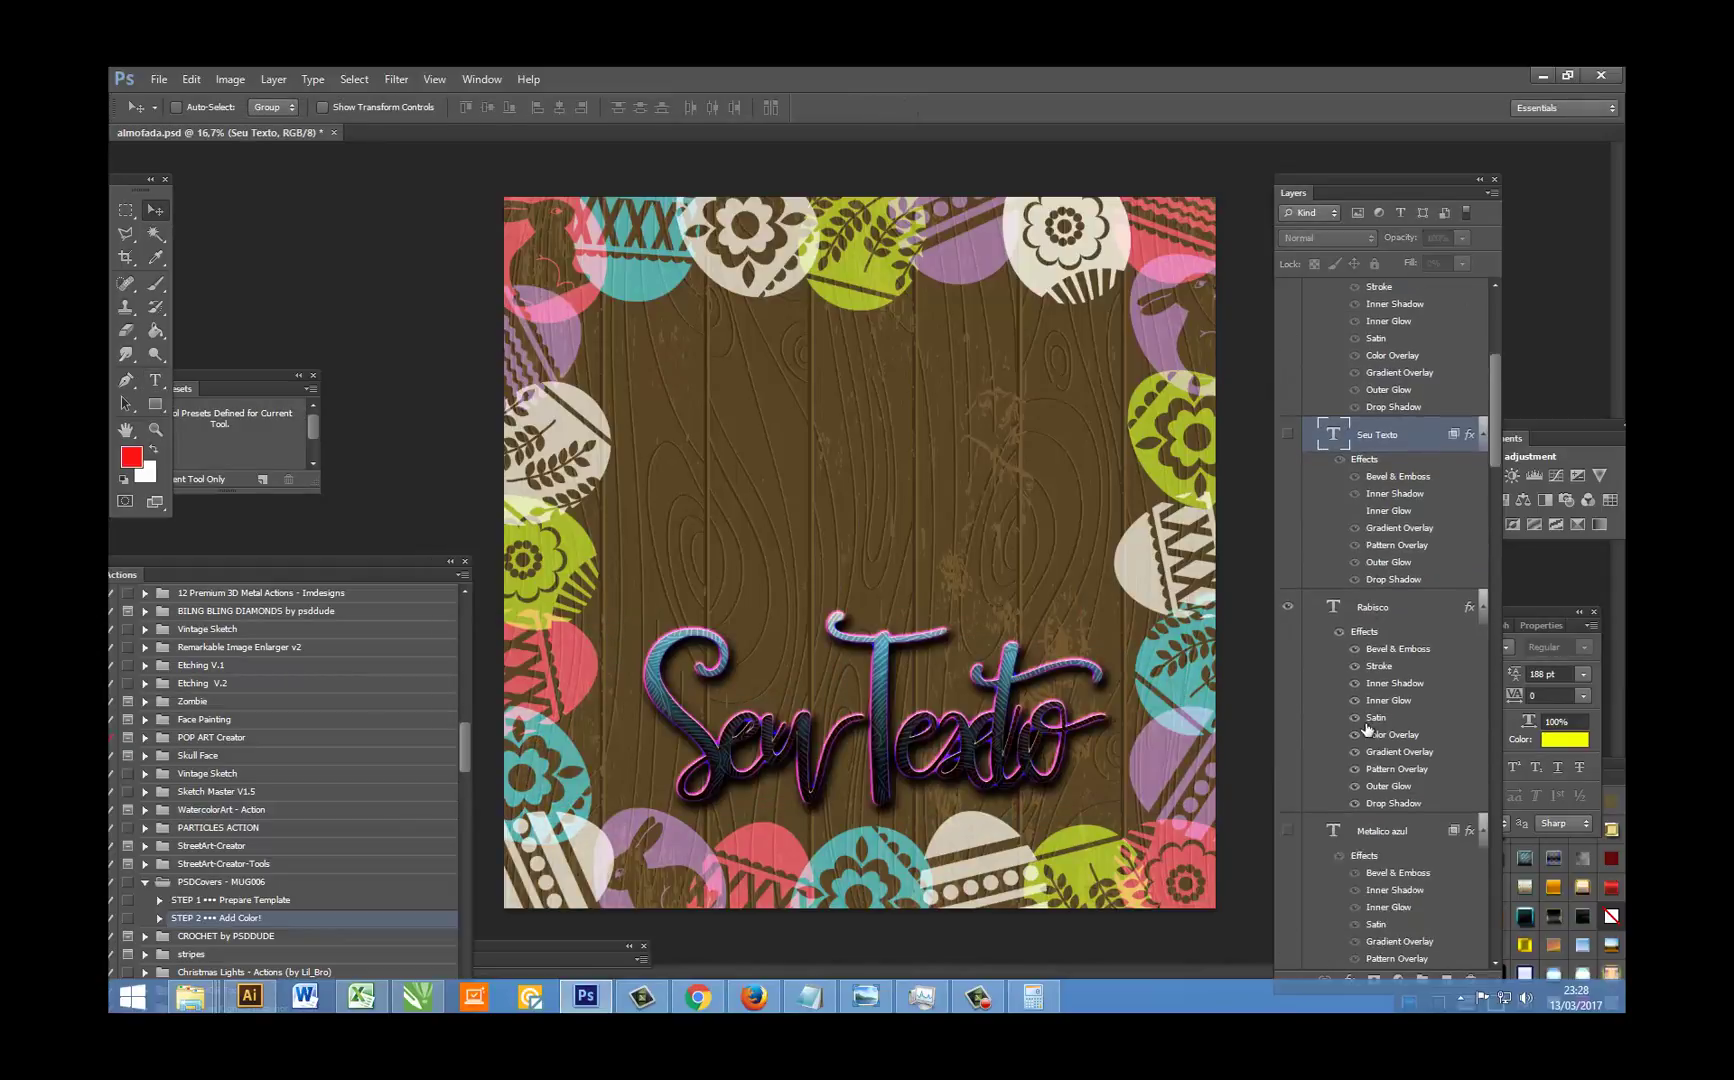
scroll(1367, 728, "down", 2)
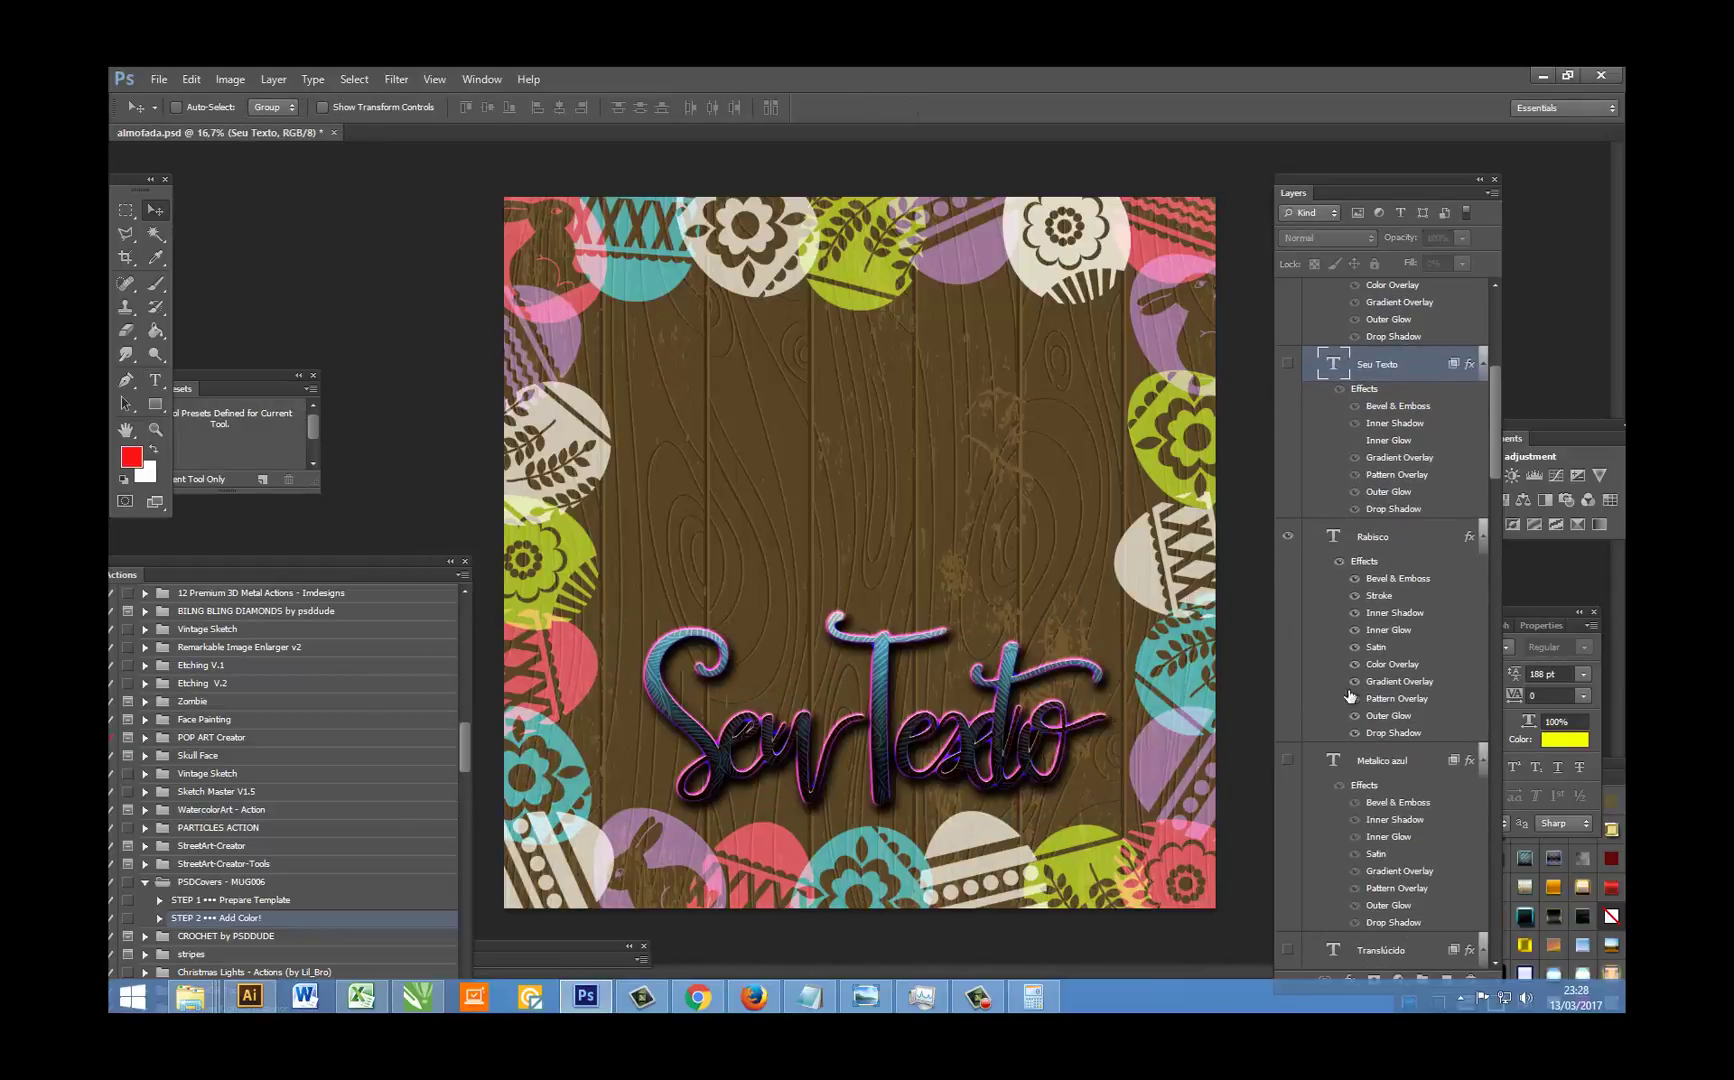
left_click(1288, 536)
scroll(1298, 560, "down", 3)
left_click(1289, 656)
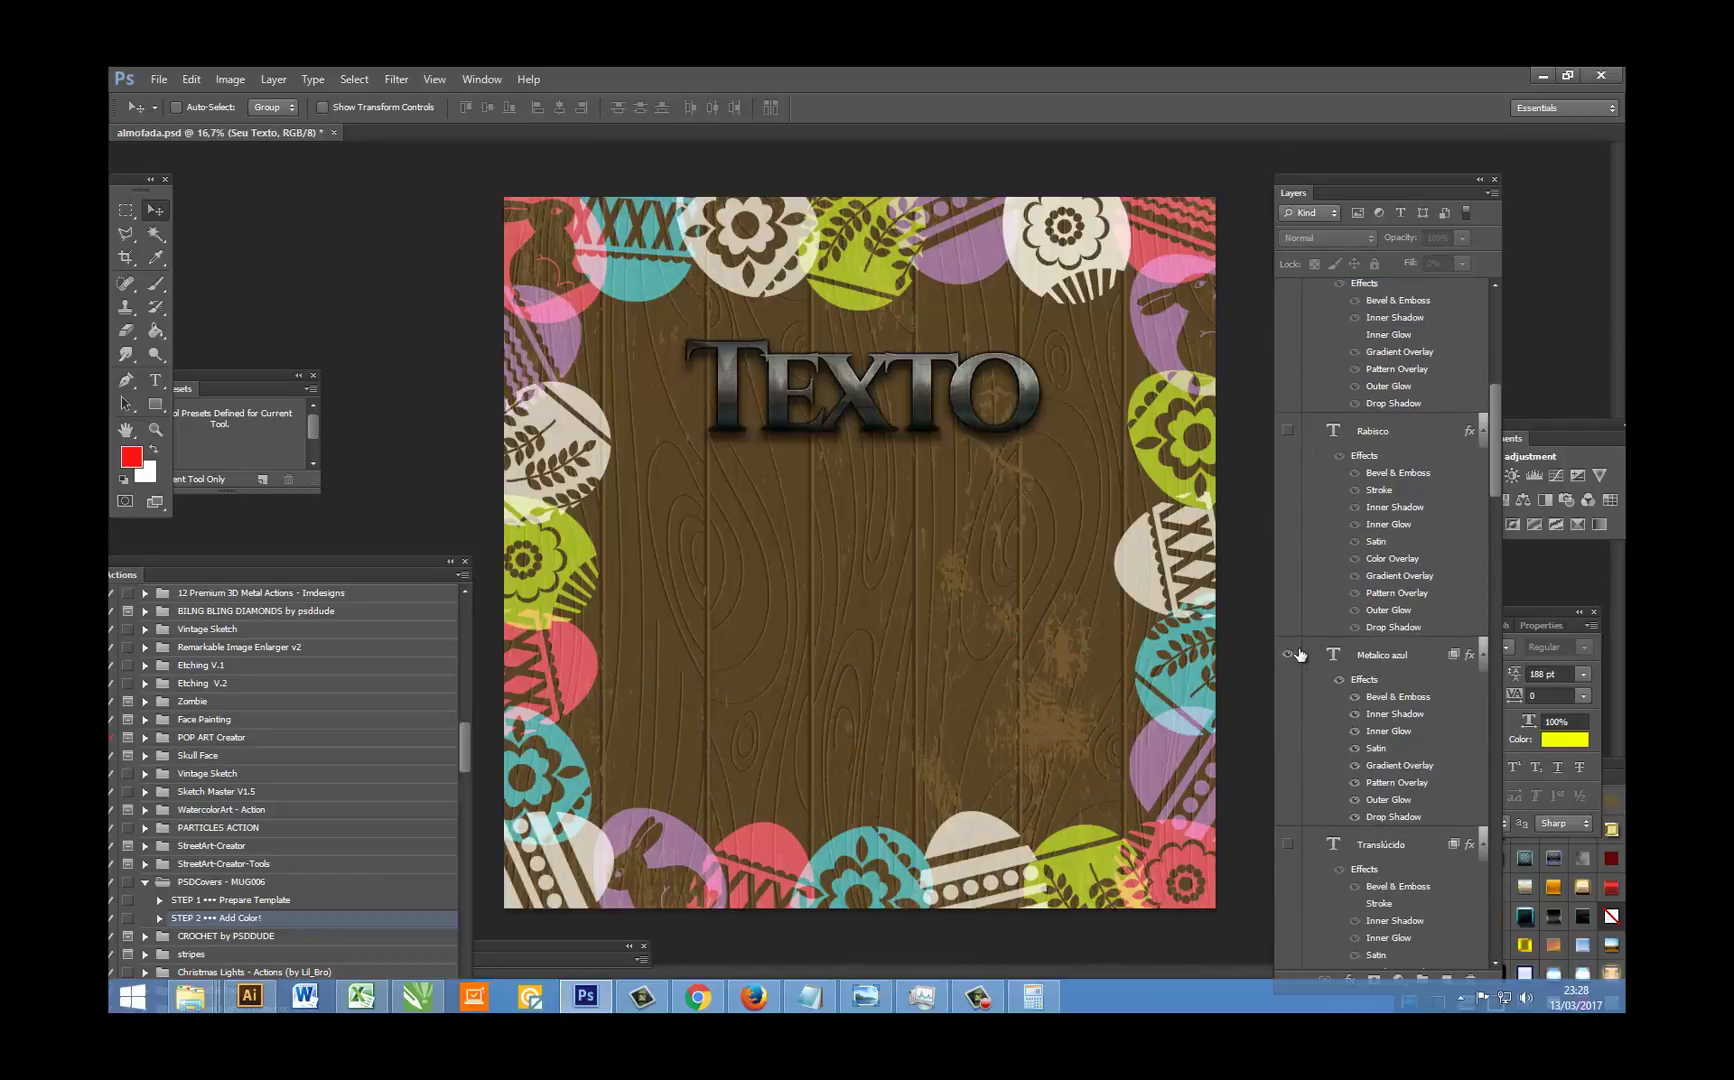
scroll(1300, 622, "down", 2)
left_click(1288, 584)
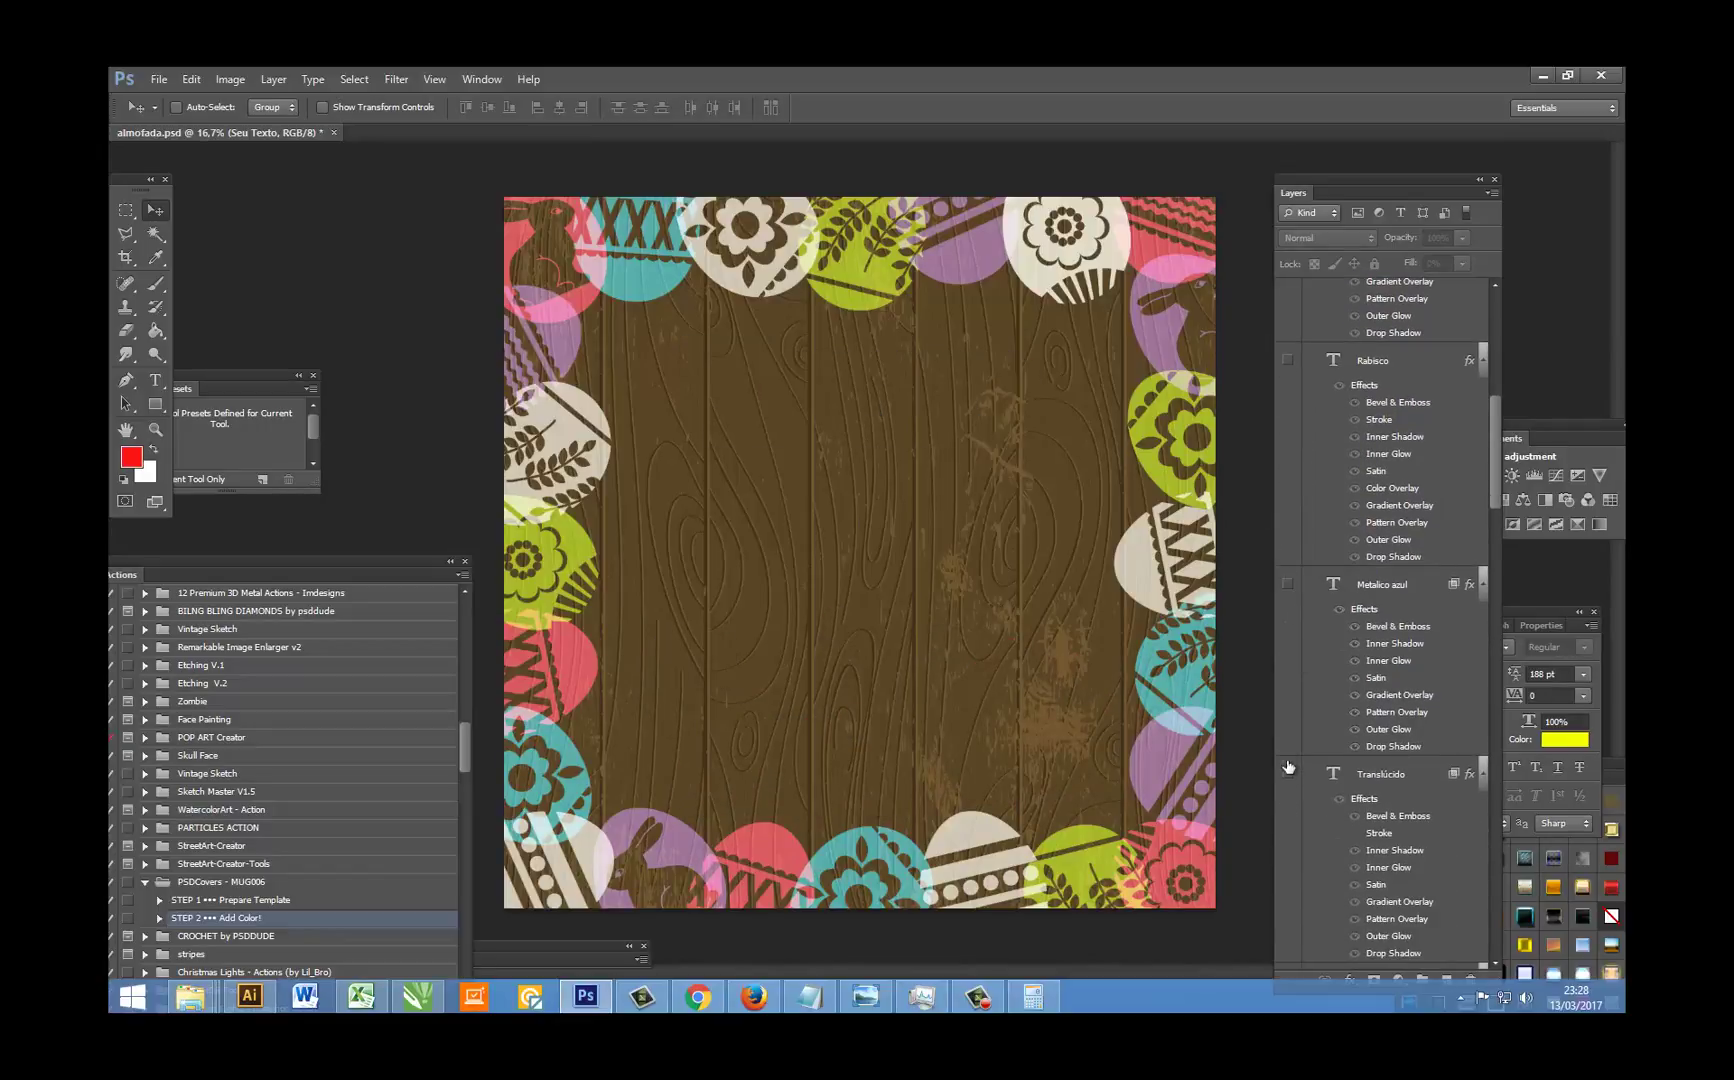
Step: Preview the Translúcido text layer, moving its "Escreva Aqui" text down toward the middle of the wood background
left_click(1288, 774)
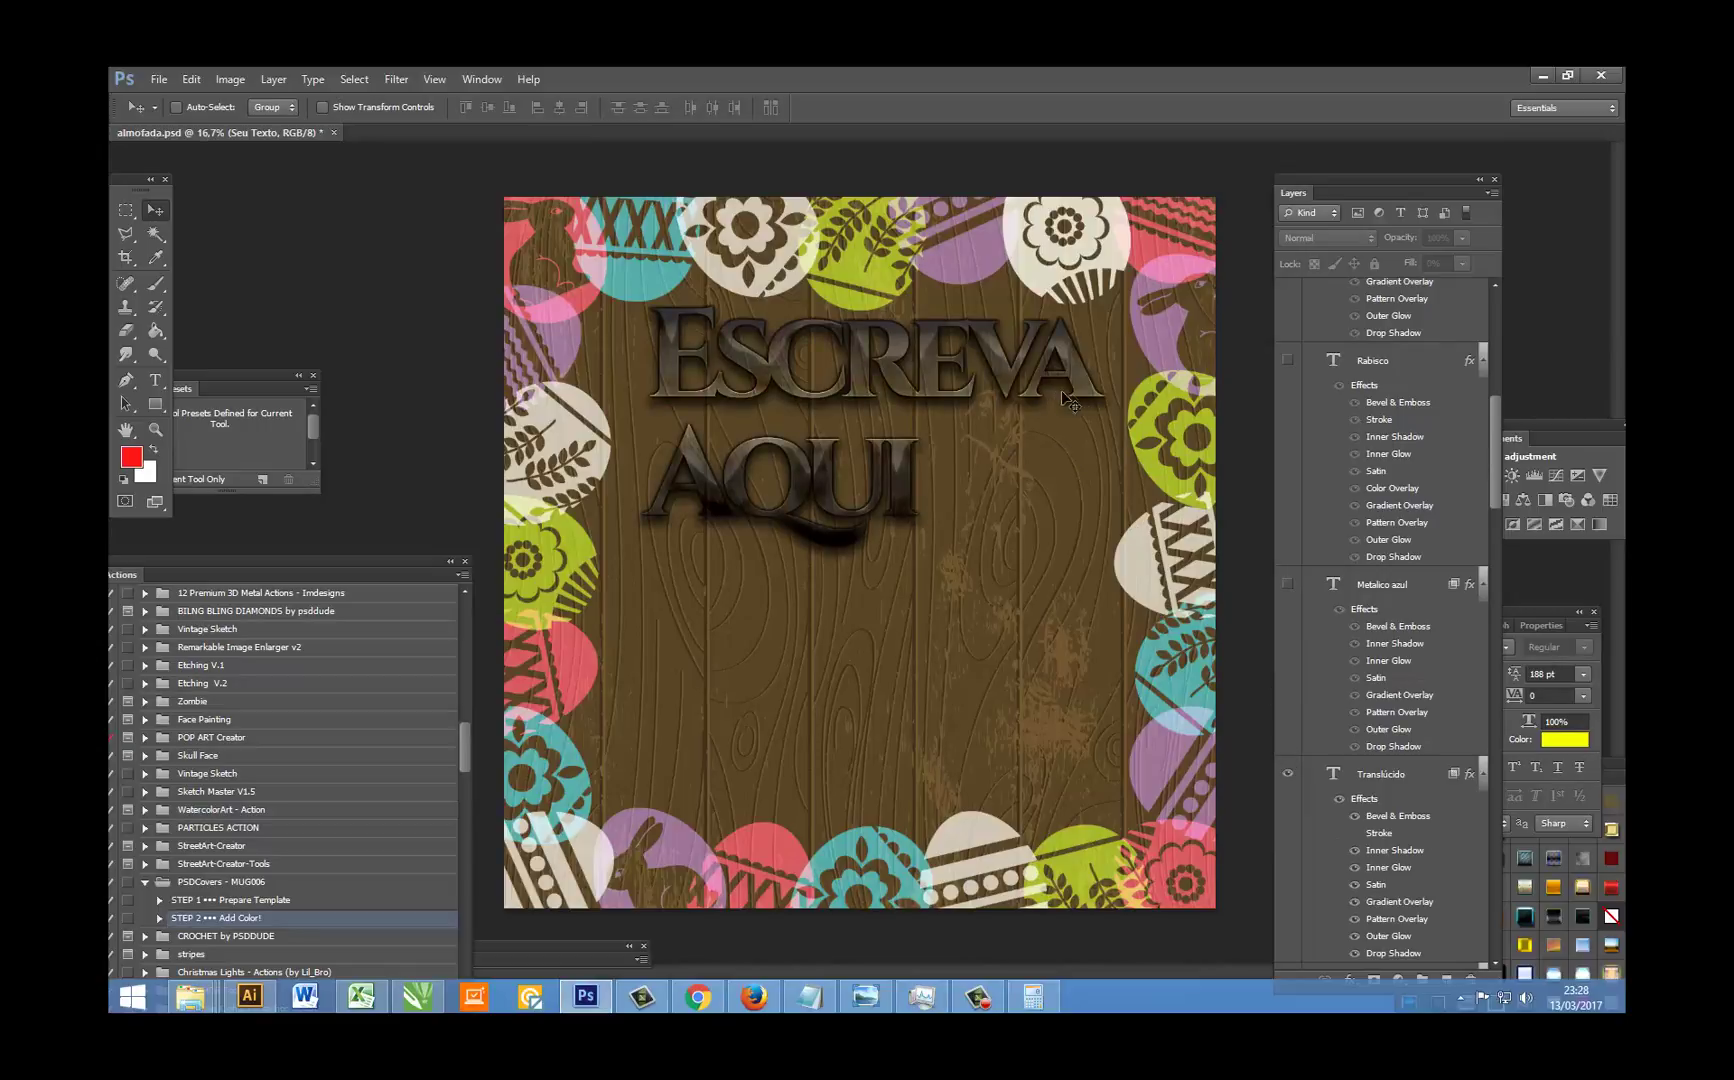
left_click(1350, 785)
left_click_drag(889, 525, 923, 558)
scroll(1348, 731, "down", 2)
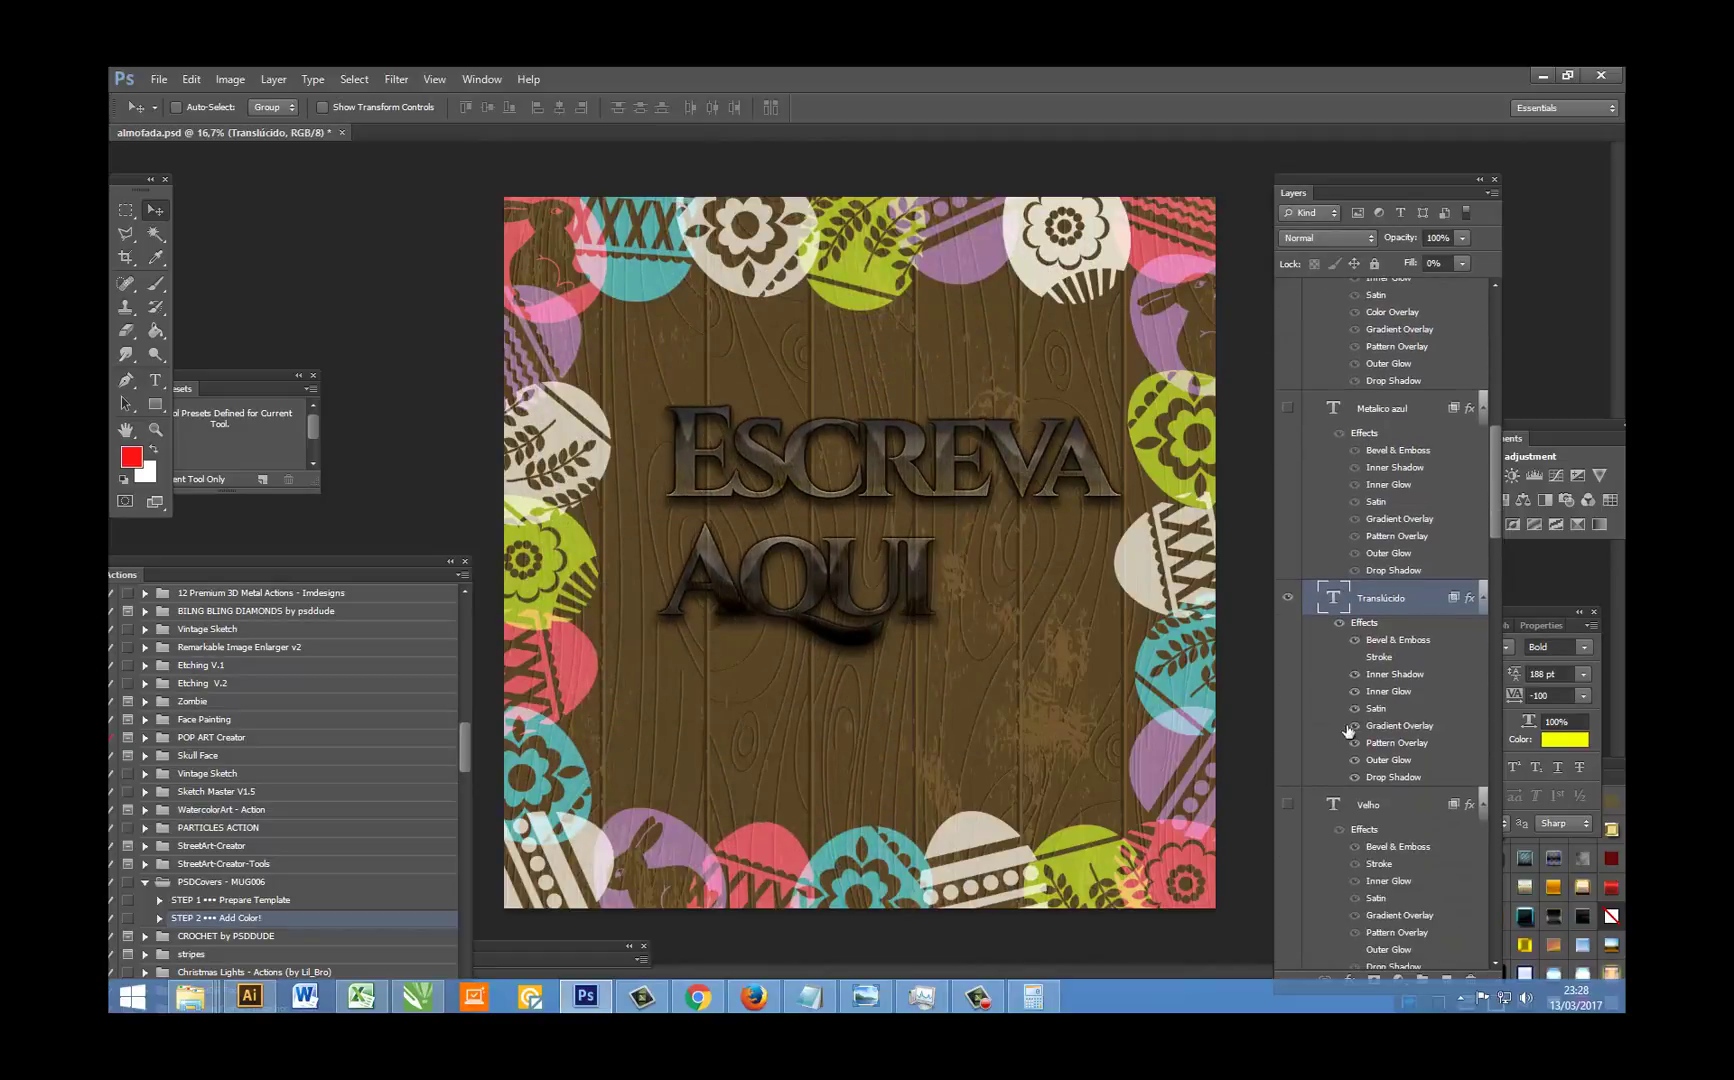
left_click(1288, 599)
Step: Preview the Velho and Fogo text layers one at a time
left_click(1288, 805)
scroll(1340, 740, "down", 2)
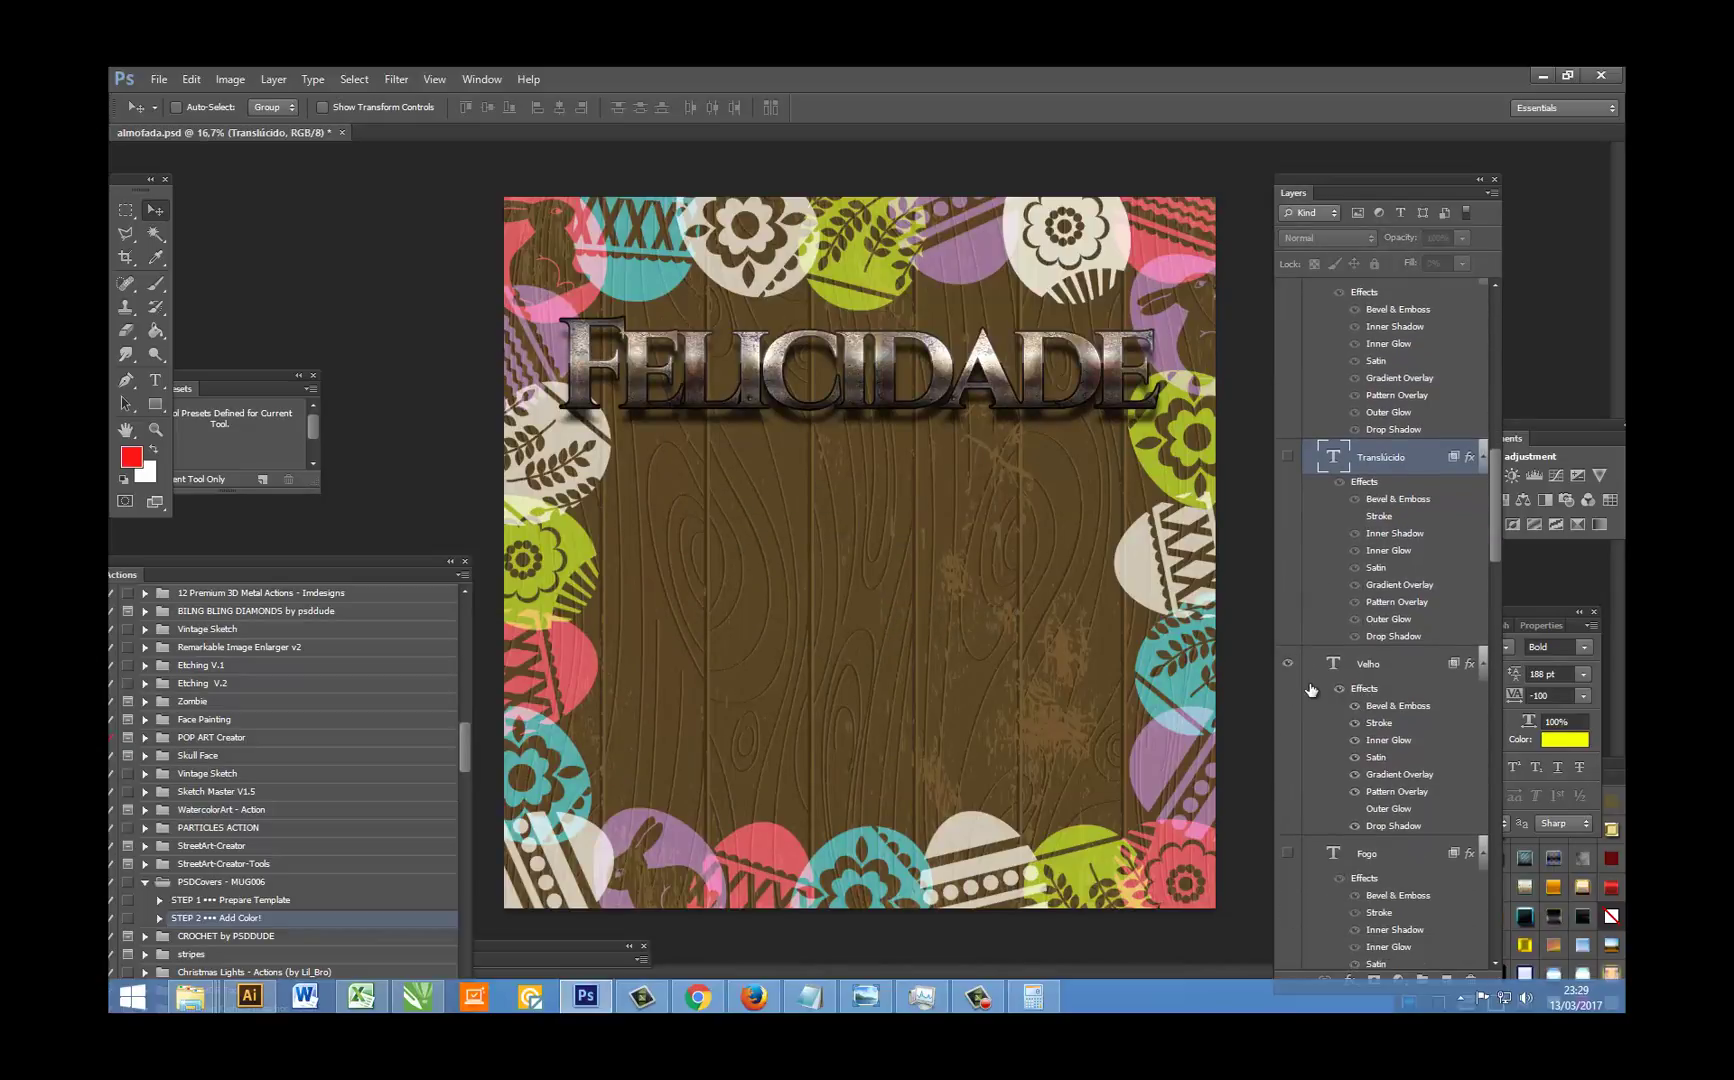
scroll(1305, 600, "down", 2)
left_click(1288, 522)
left_click(1289, 713)
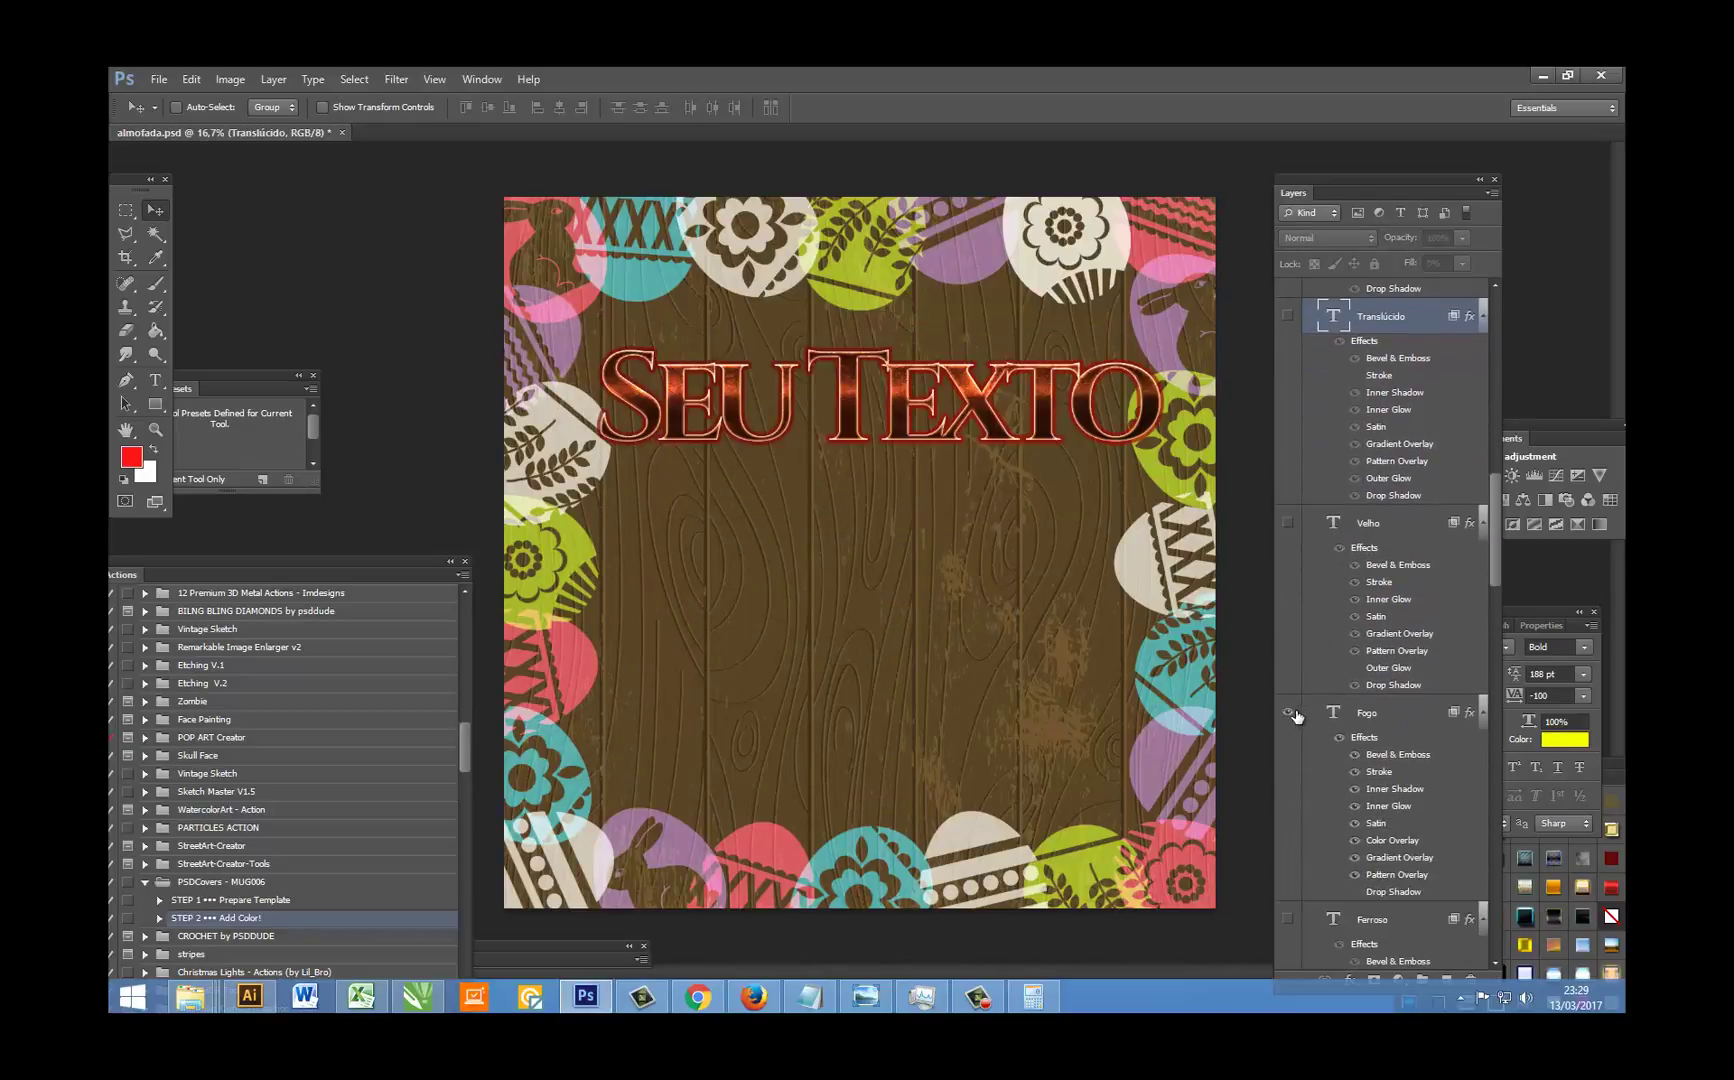
left_click(1289, 713)
scroll(1295, 716, "down", 1)
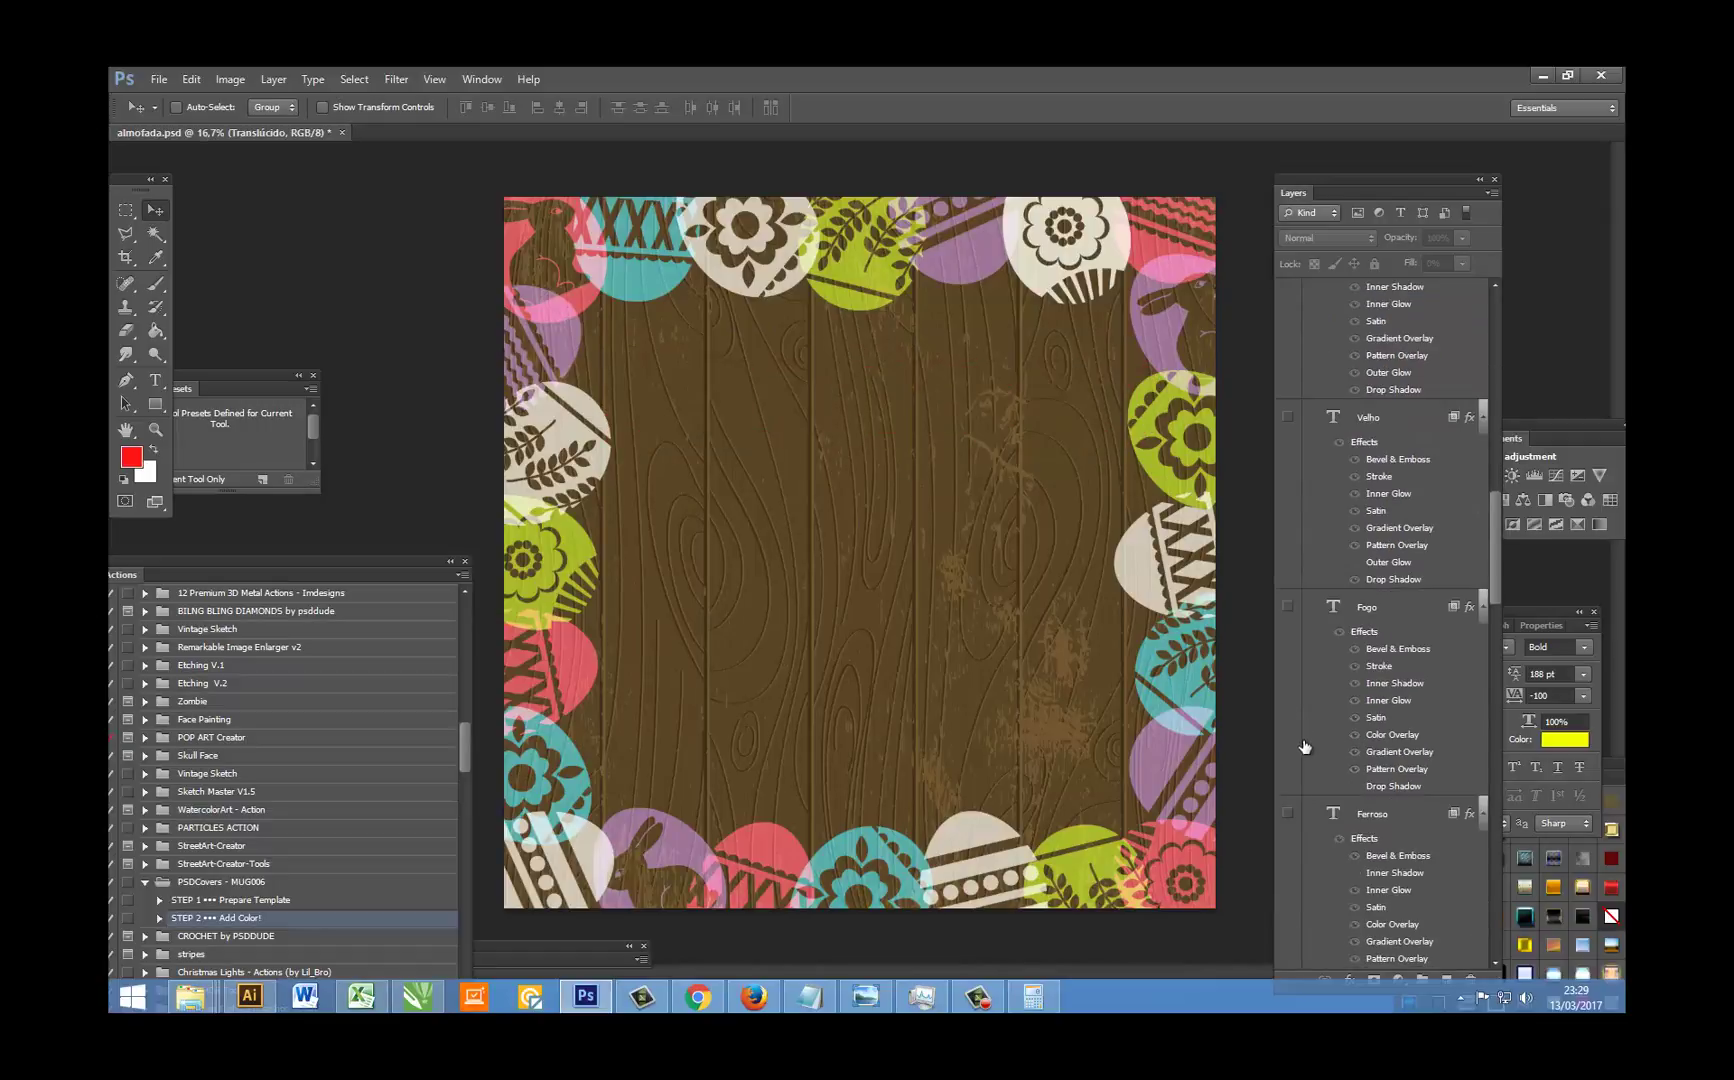
Step: Preview the Ferroso text layer, replacing its text with a first name and moving it down to the middle of the artwork
left_click(1288, 813)
scroll(1352, 708, "down", 2)
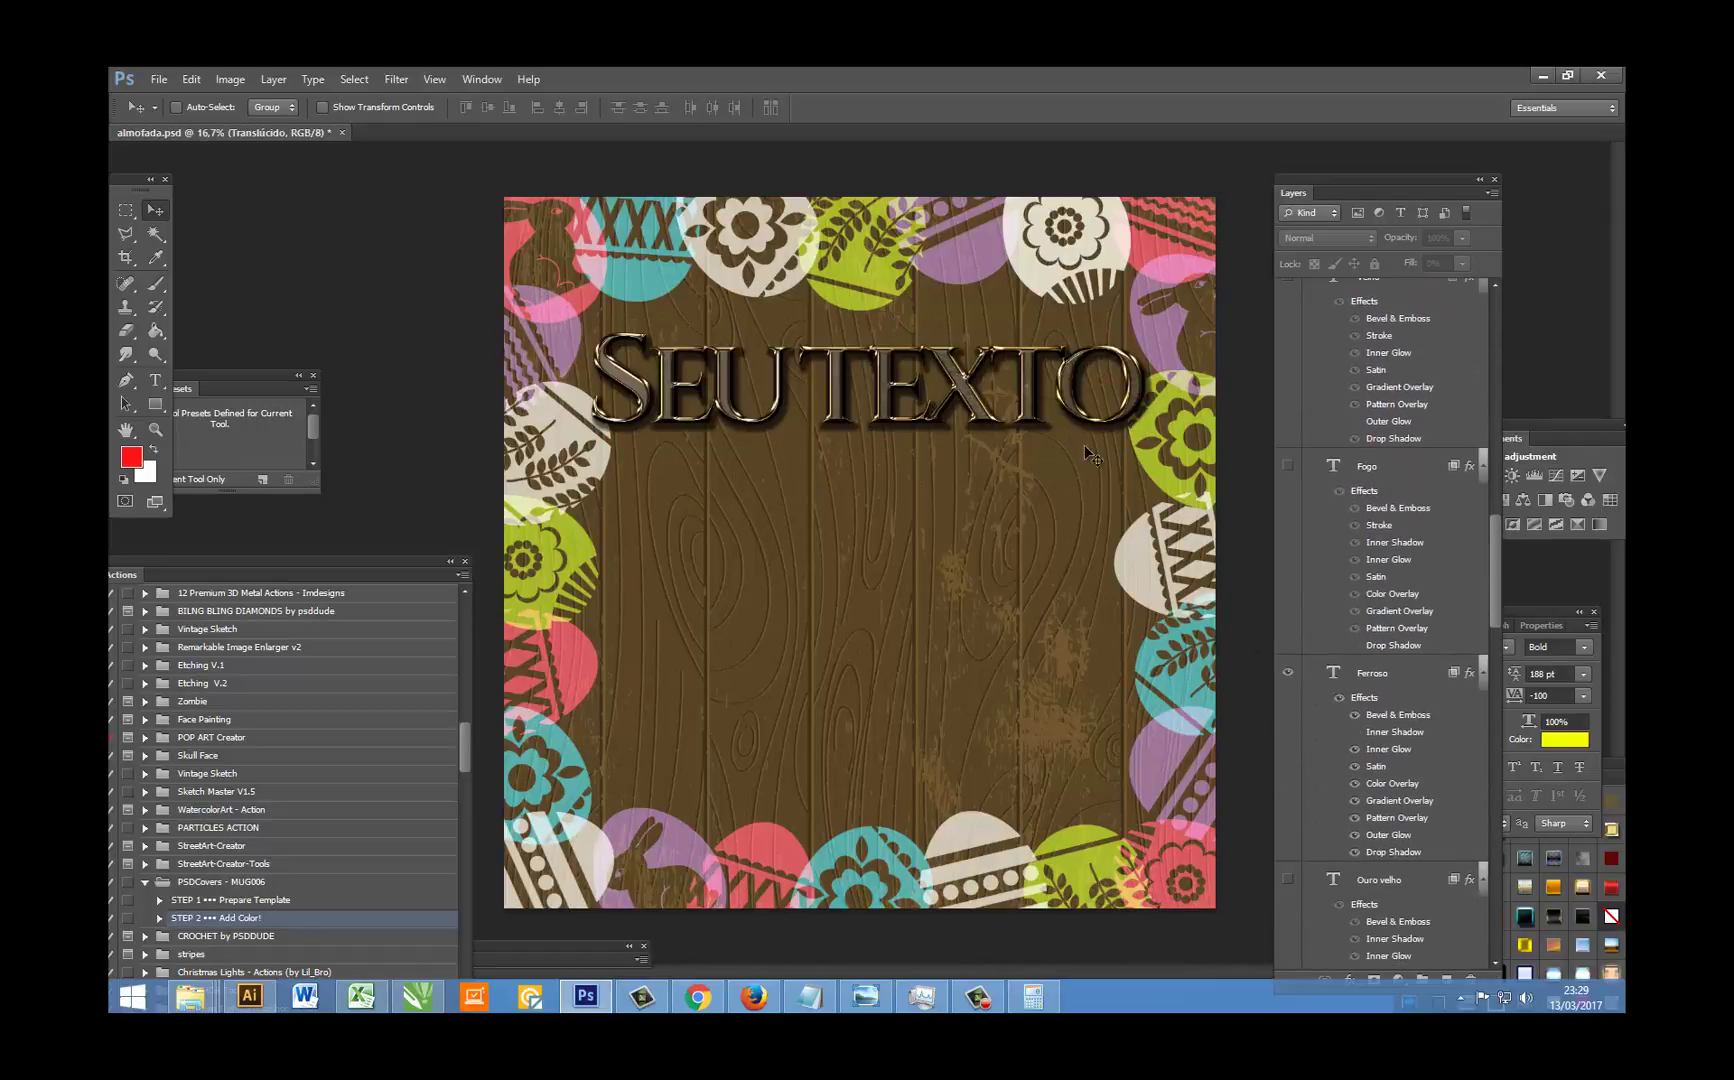
double_click(1334, 677)
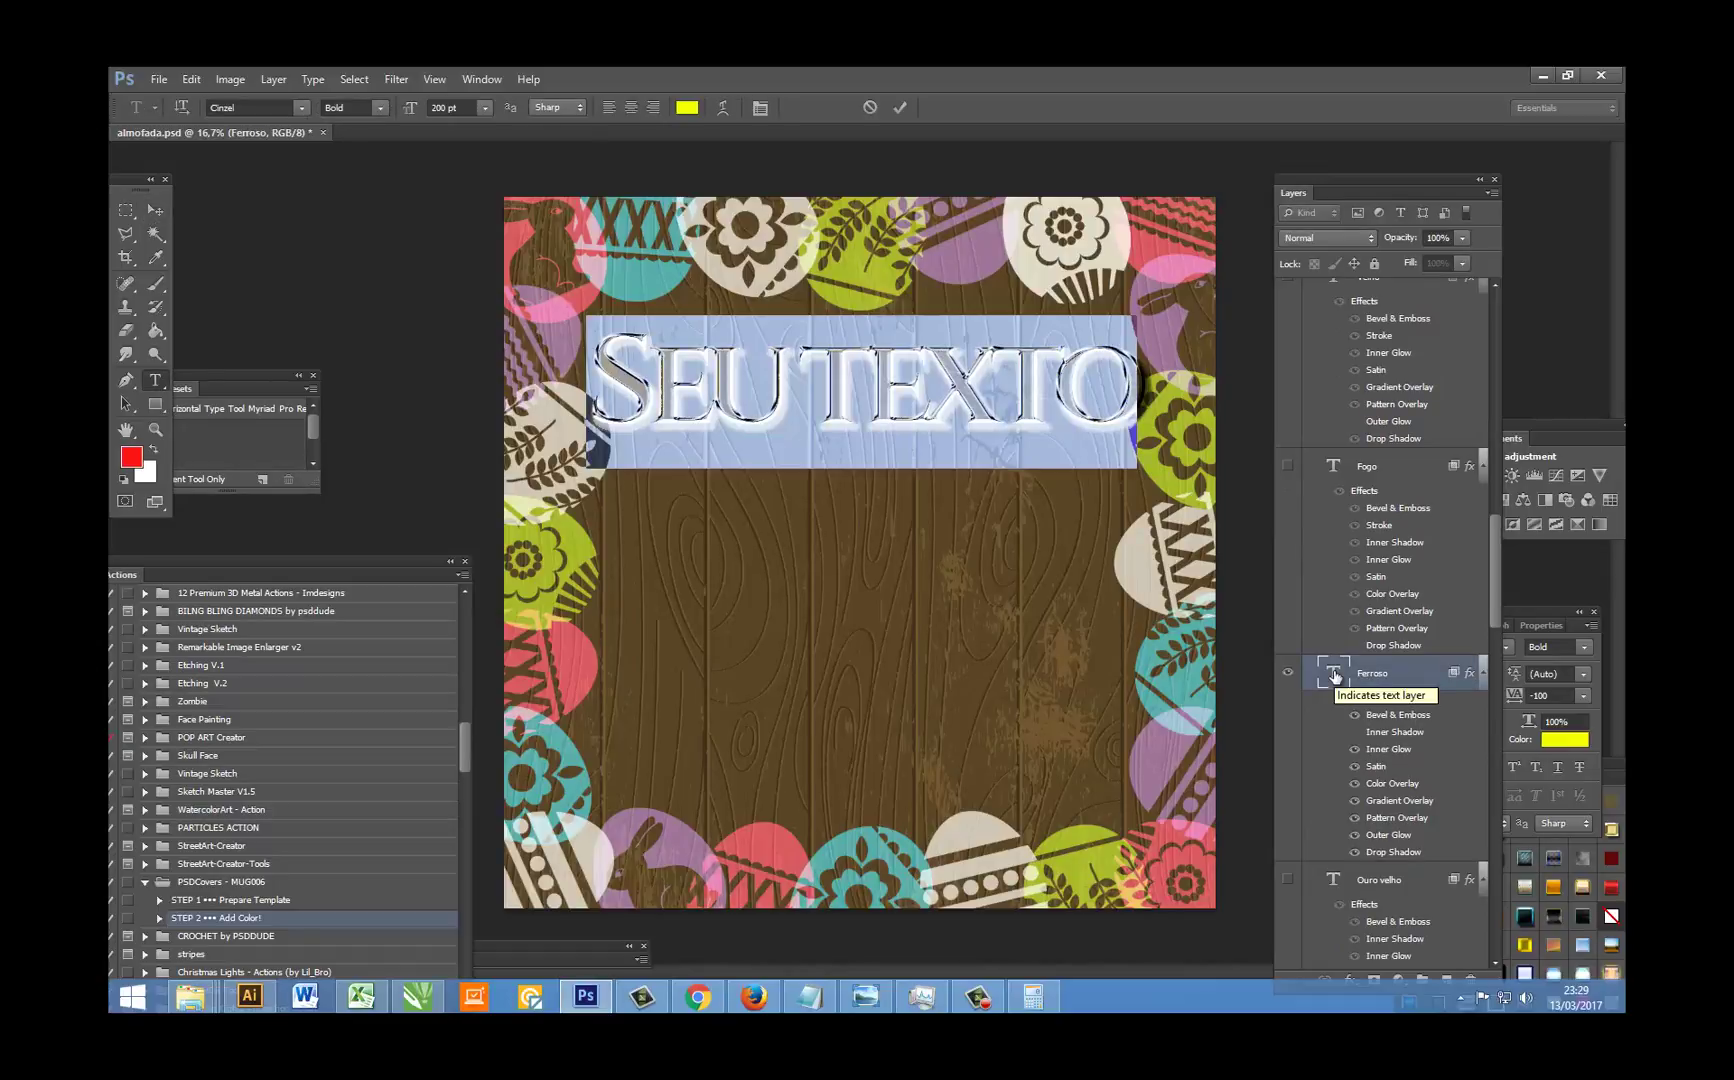
type("Jefferson")
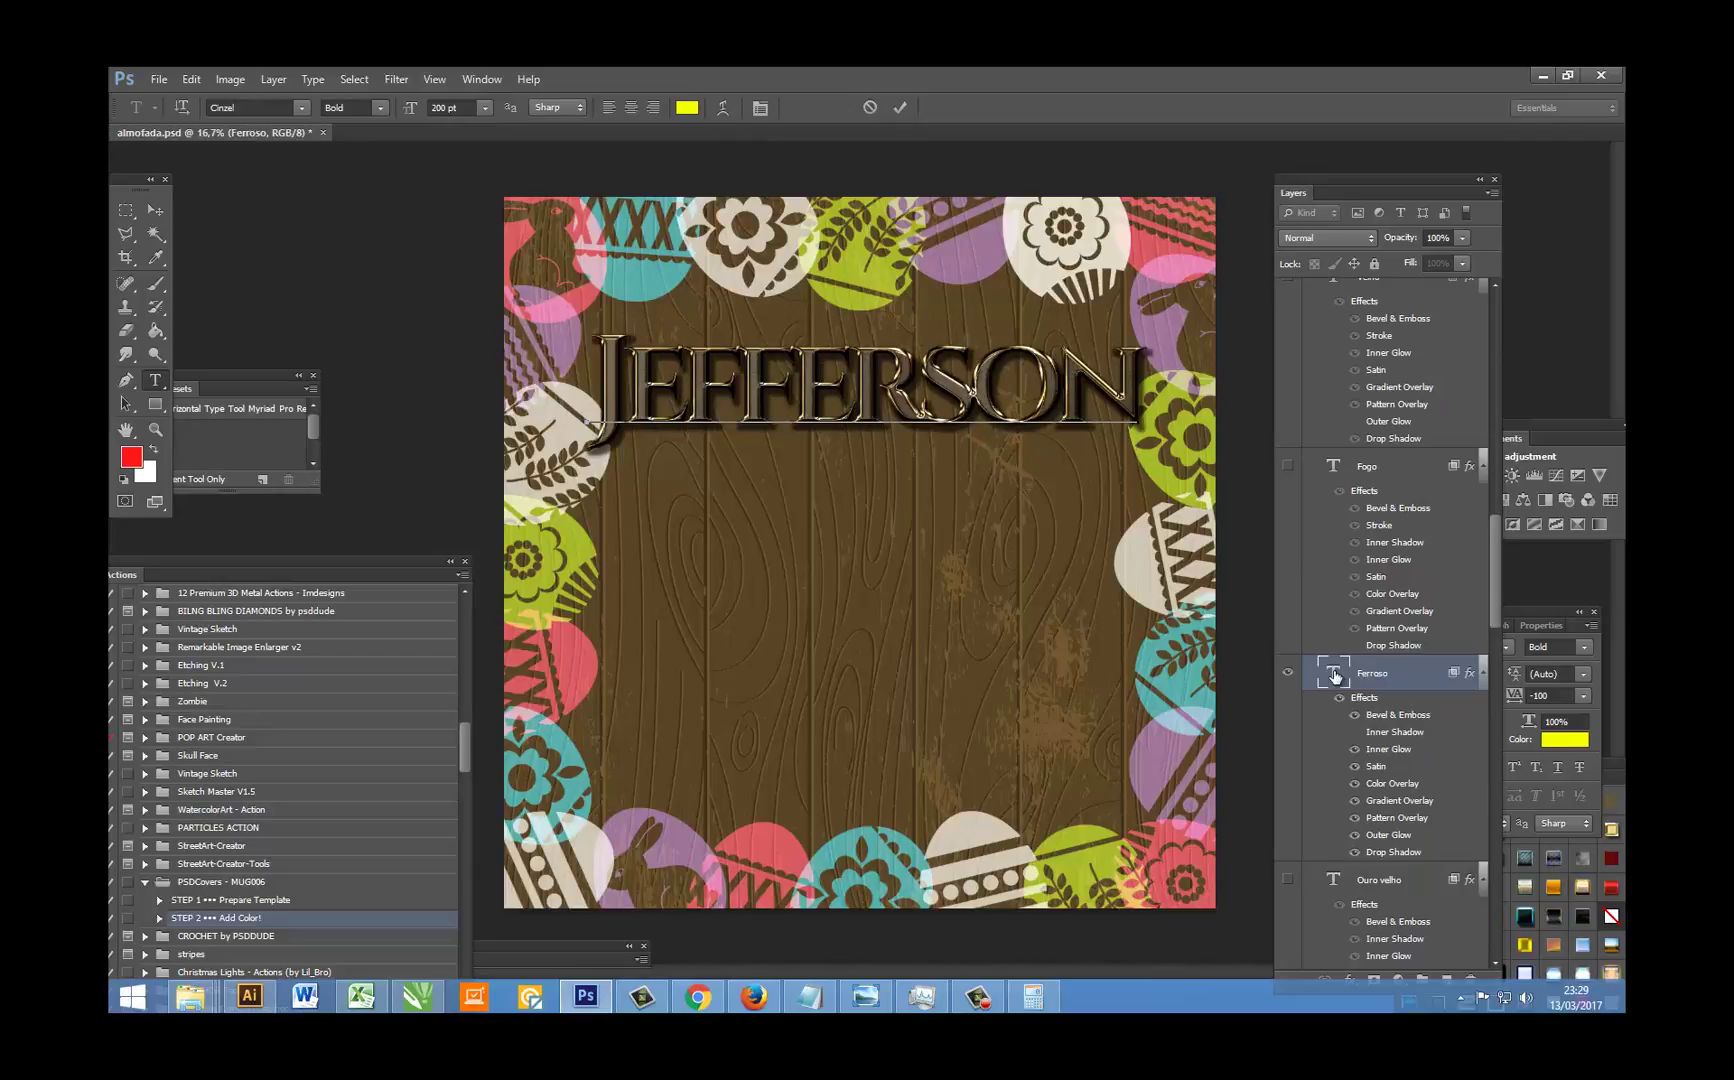
left_click(155, 209)
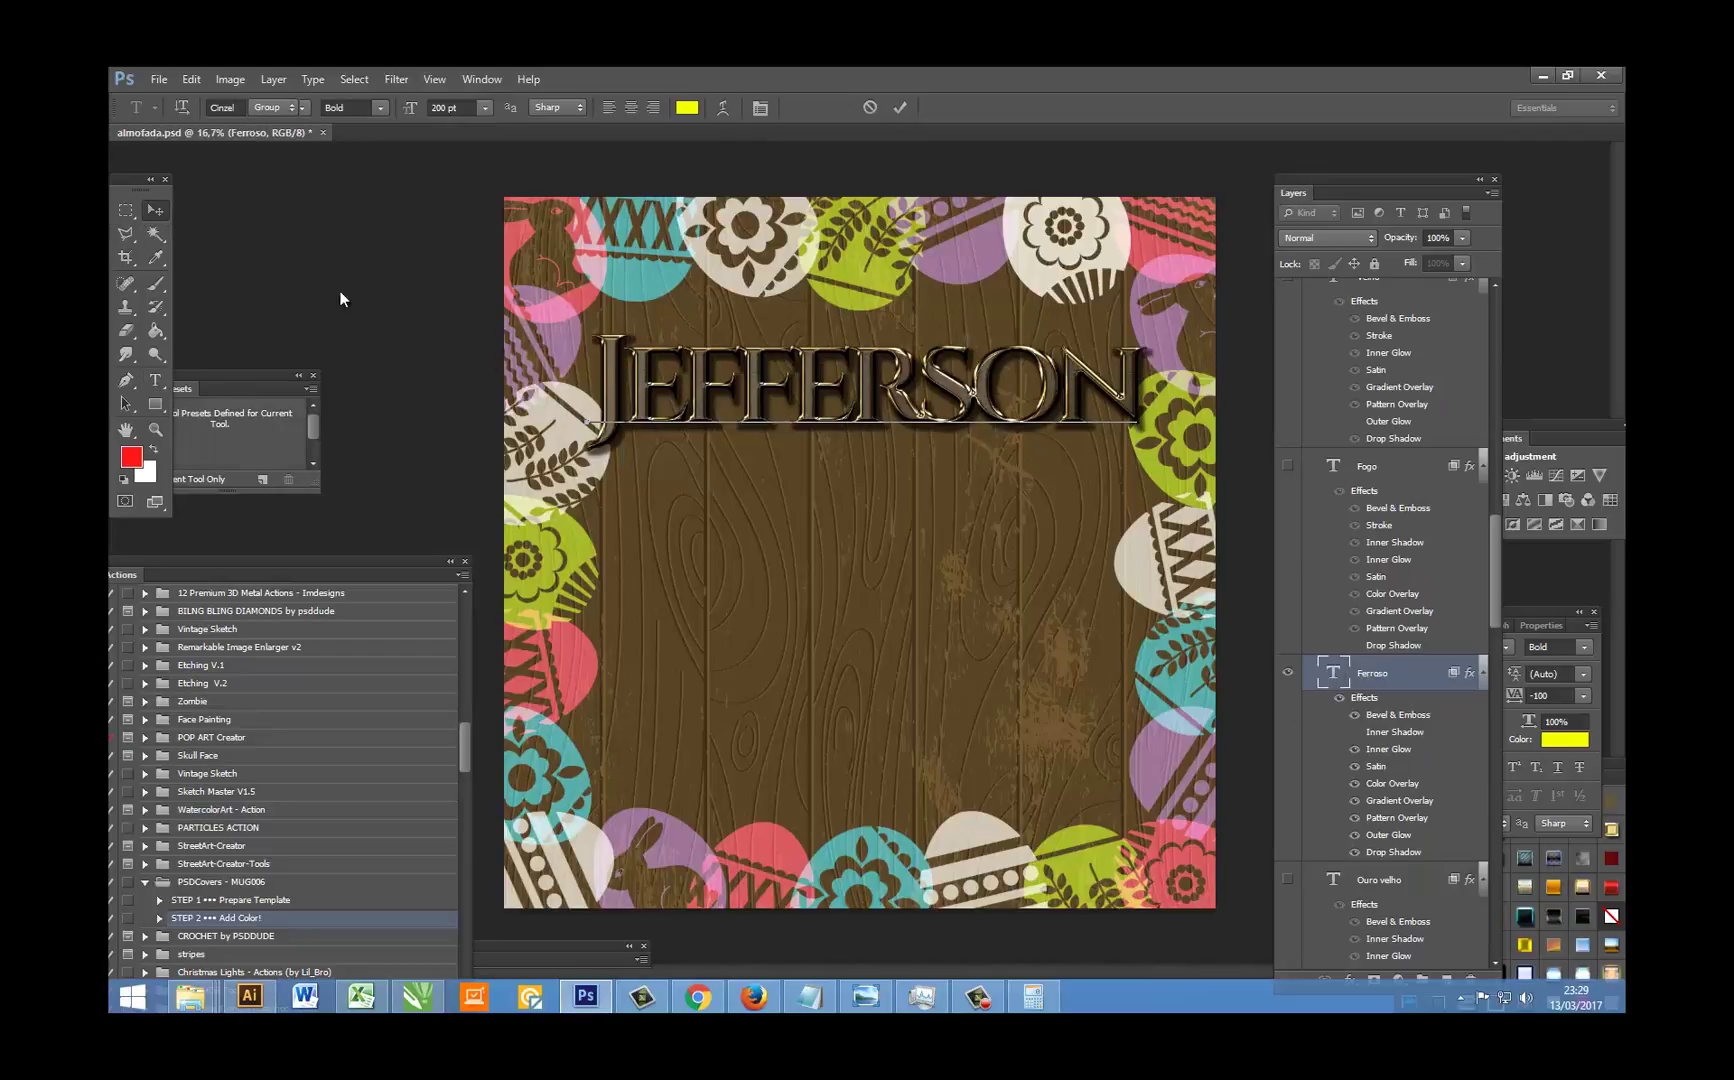
left_click_drag(857, 453, 845, 628)
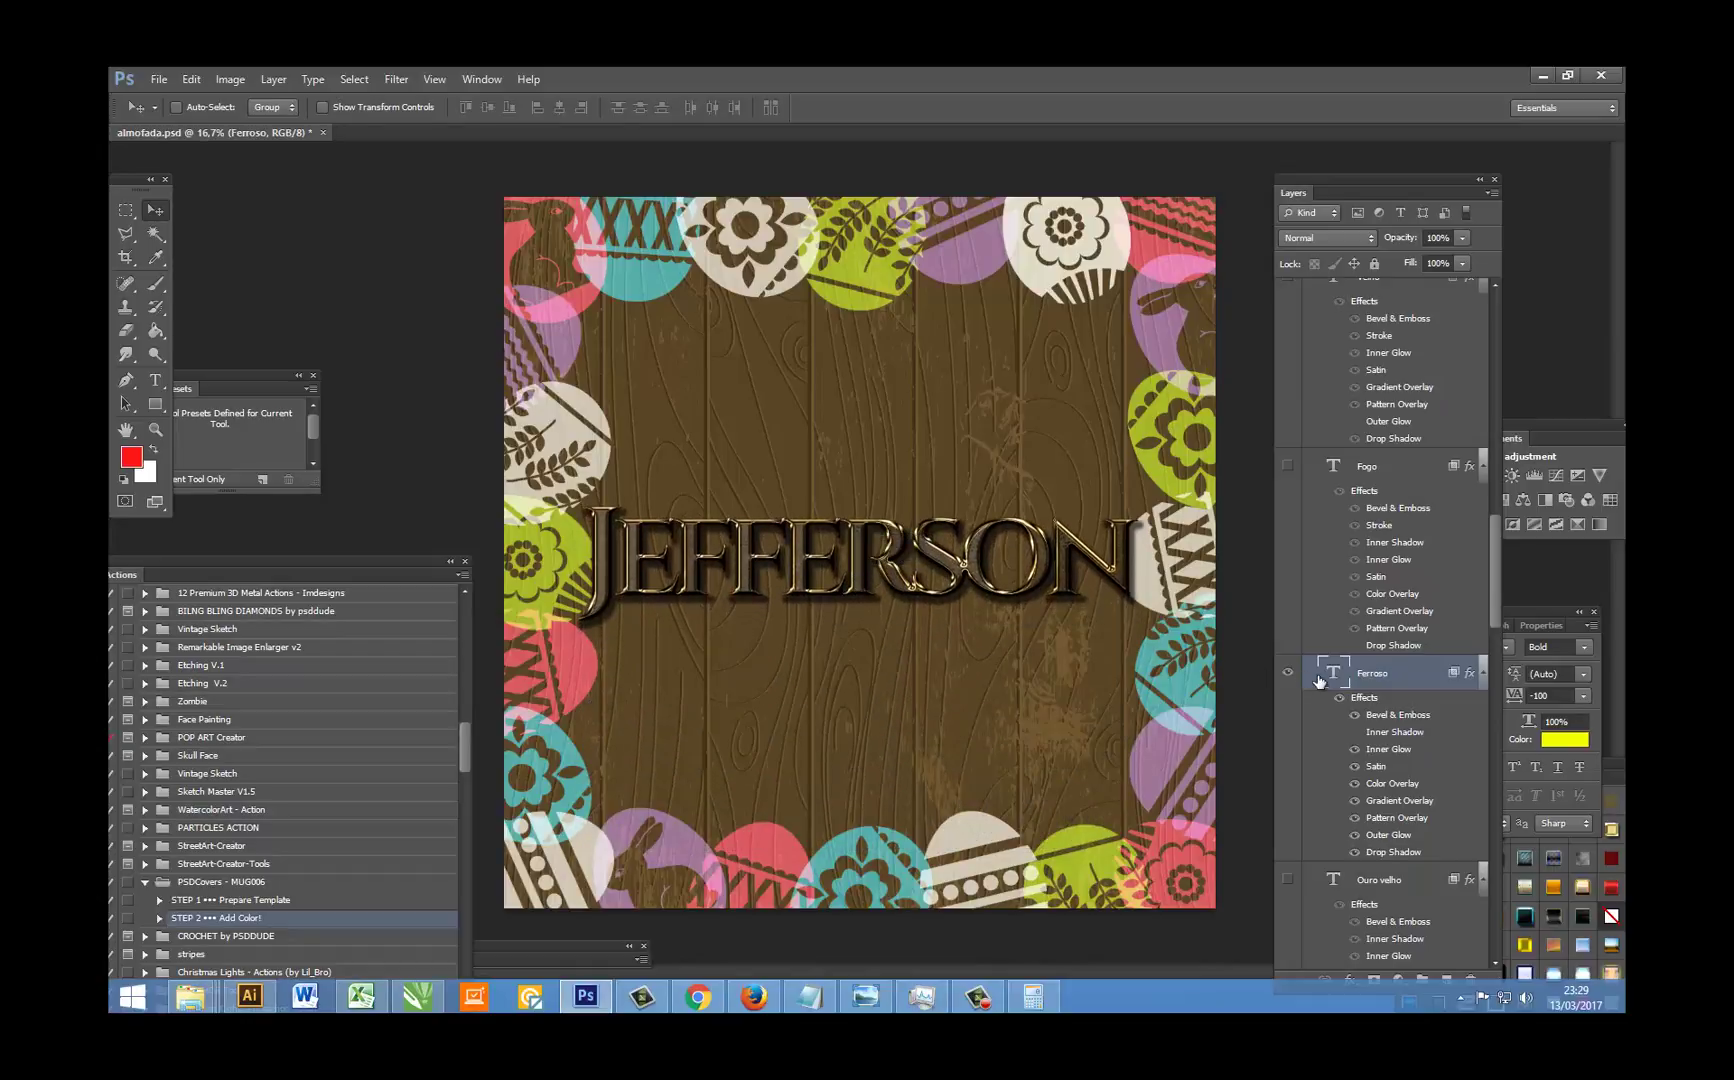
scroll(1342, 662, "down", 3)
left_click(1288, 497)
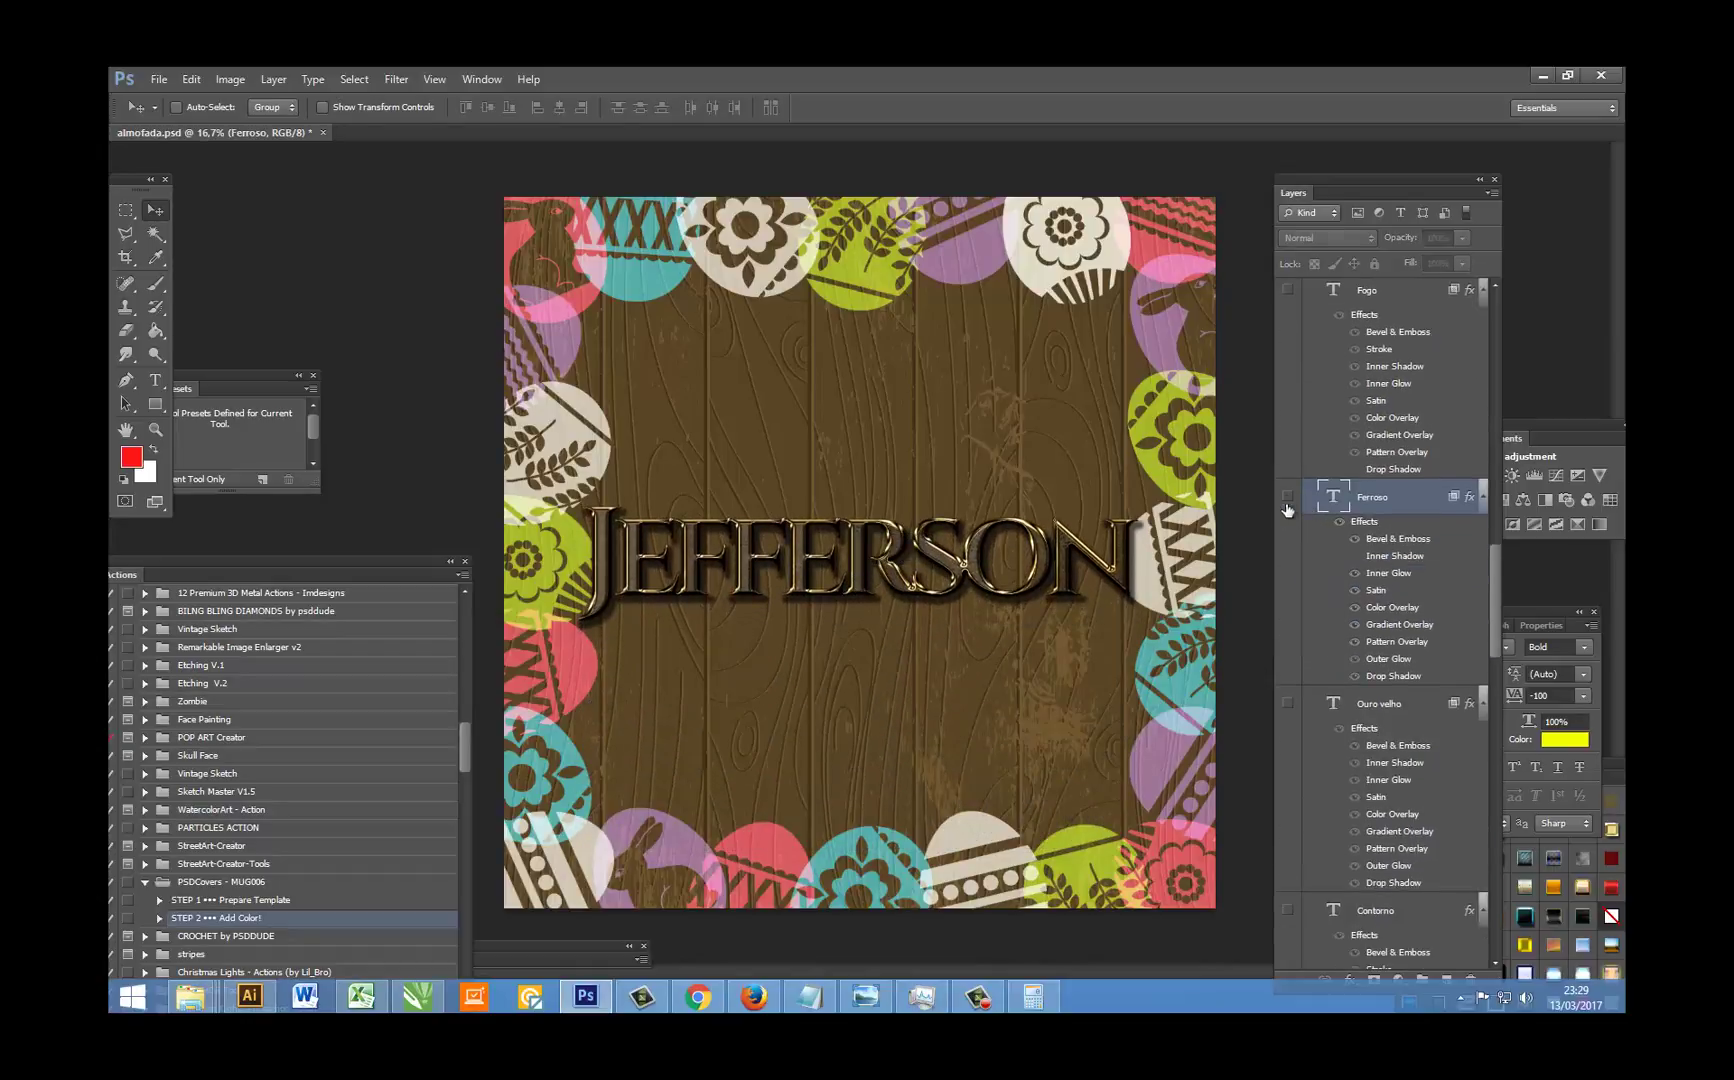
Step: Preview the Ouro velho, Contorno and chocolate text layers one at a time
left_click(1288, 703)
scroll(1313, 690, "down", 4)
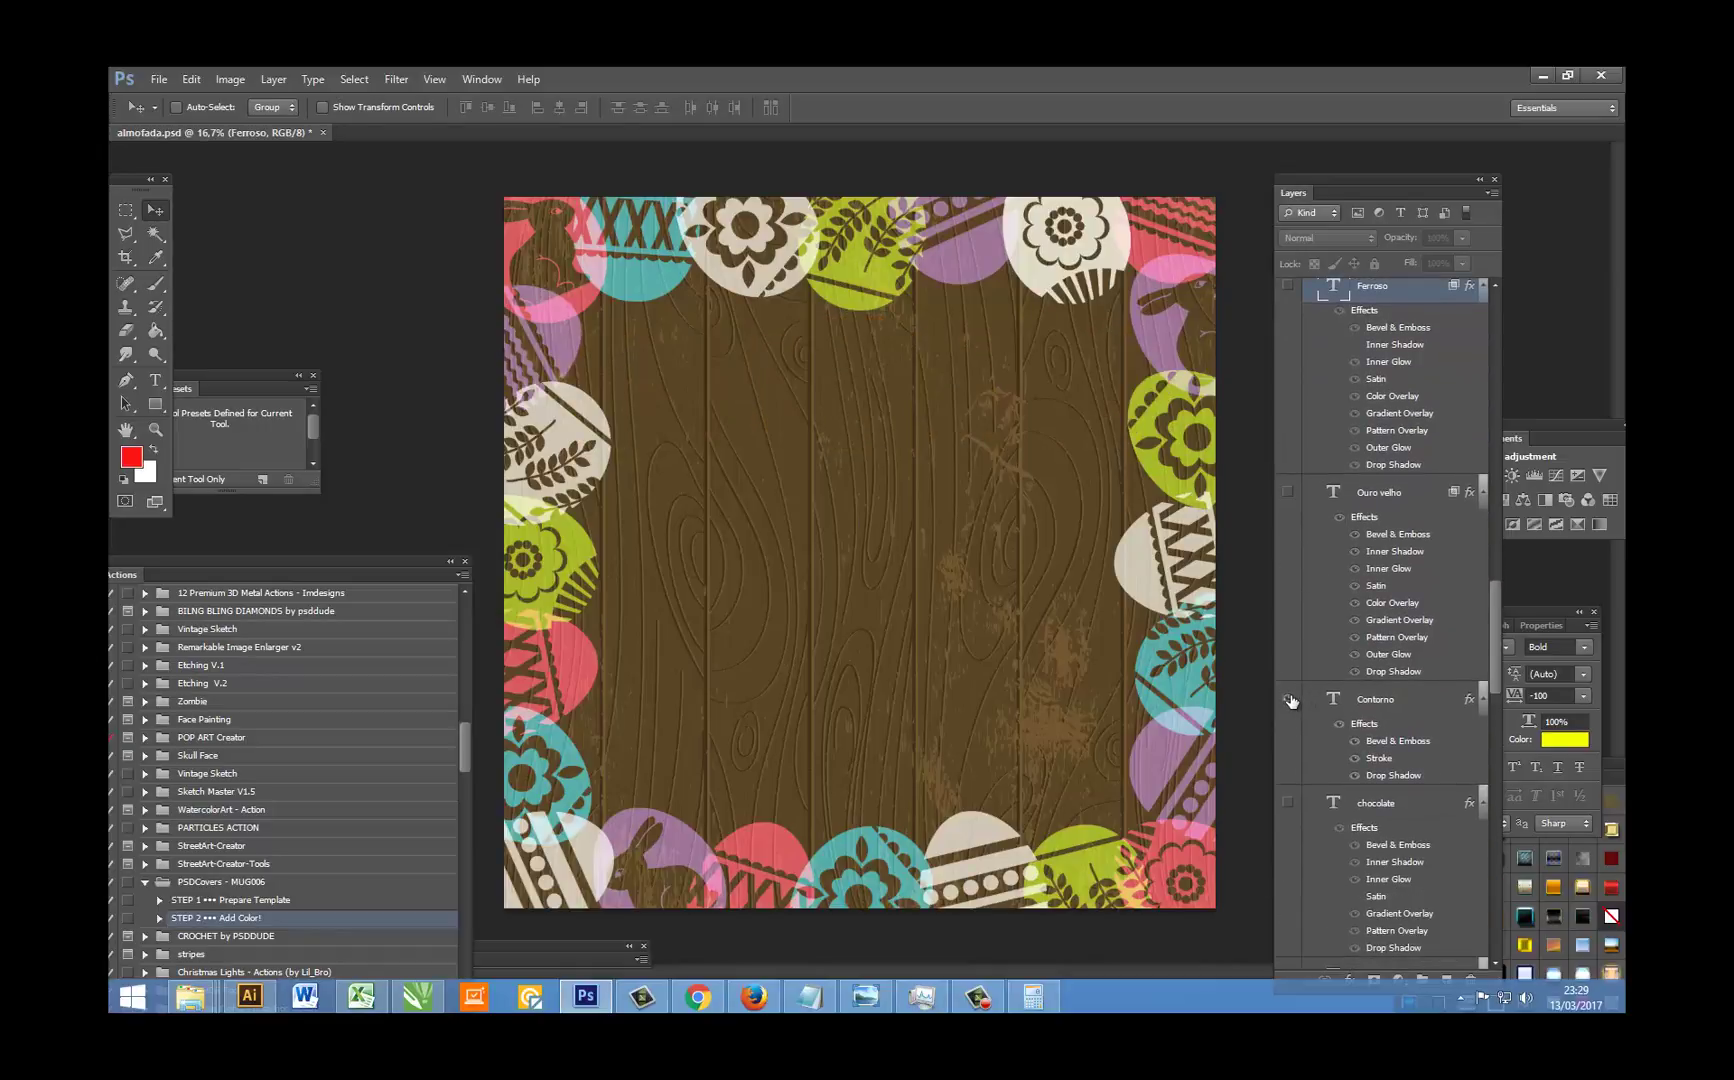
left_click(1288, 700)
scroll(1310, 700, "down", 1)
left_click(1288, 628)
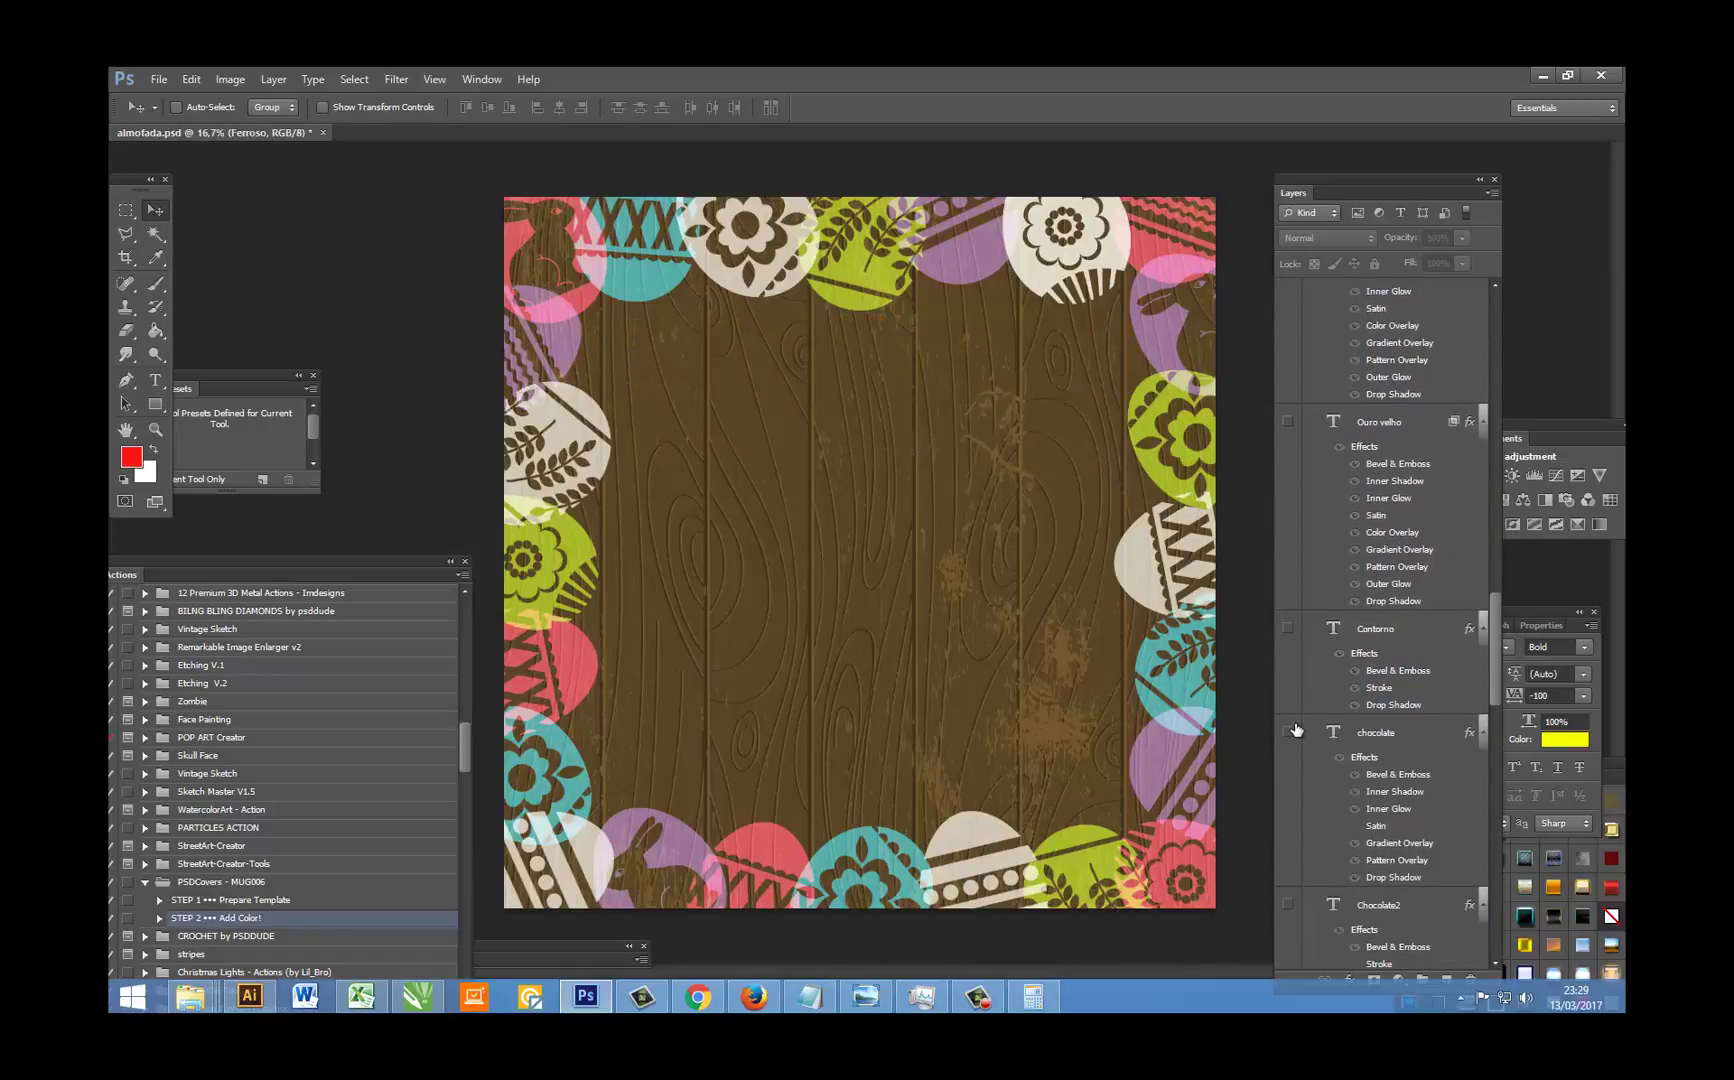
left_click(1288, 731)
scroll(1310, 722, "down", 2)
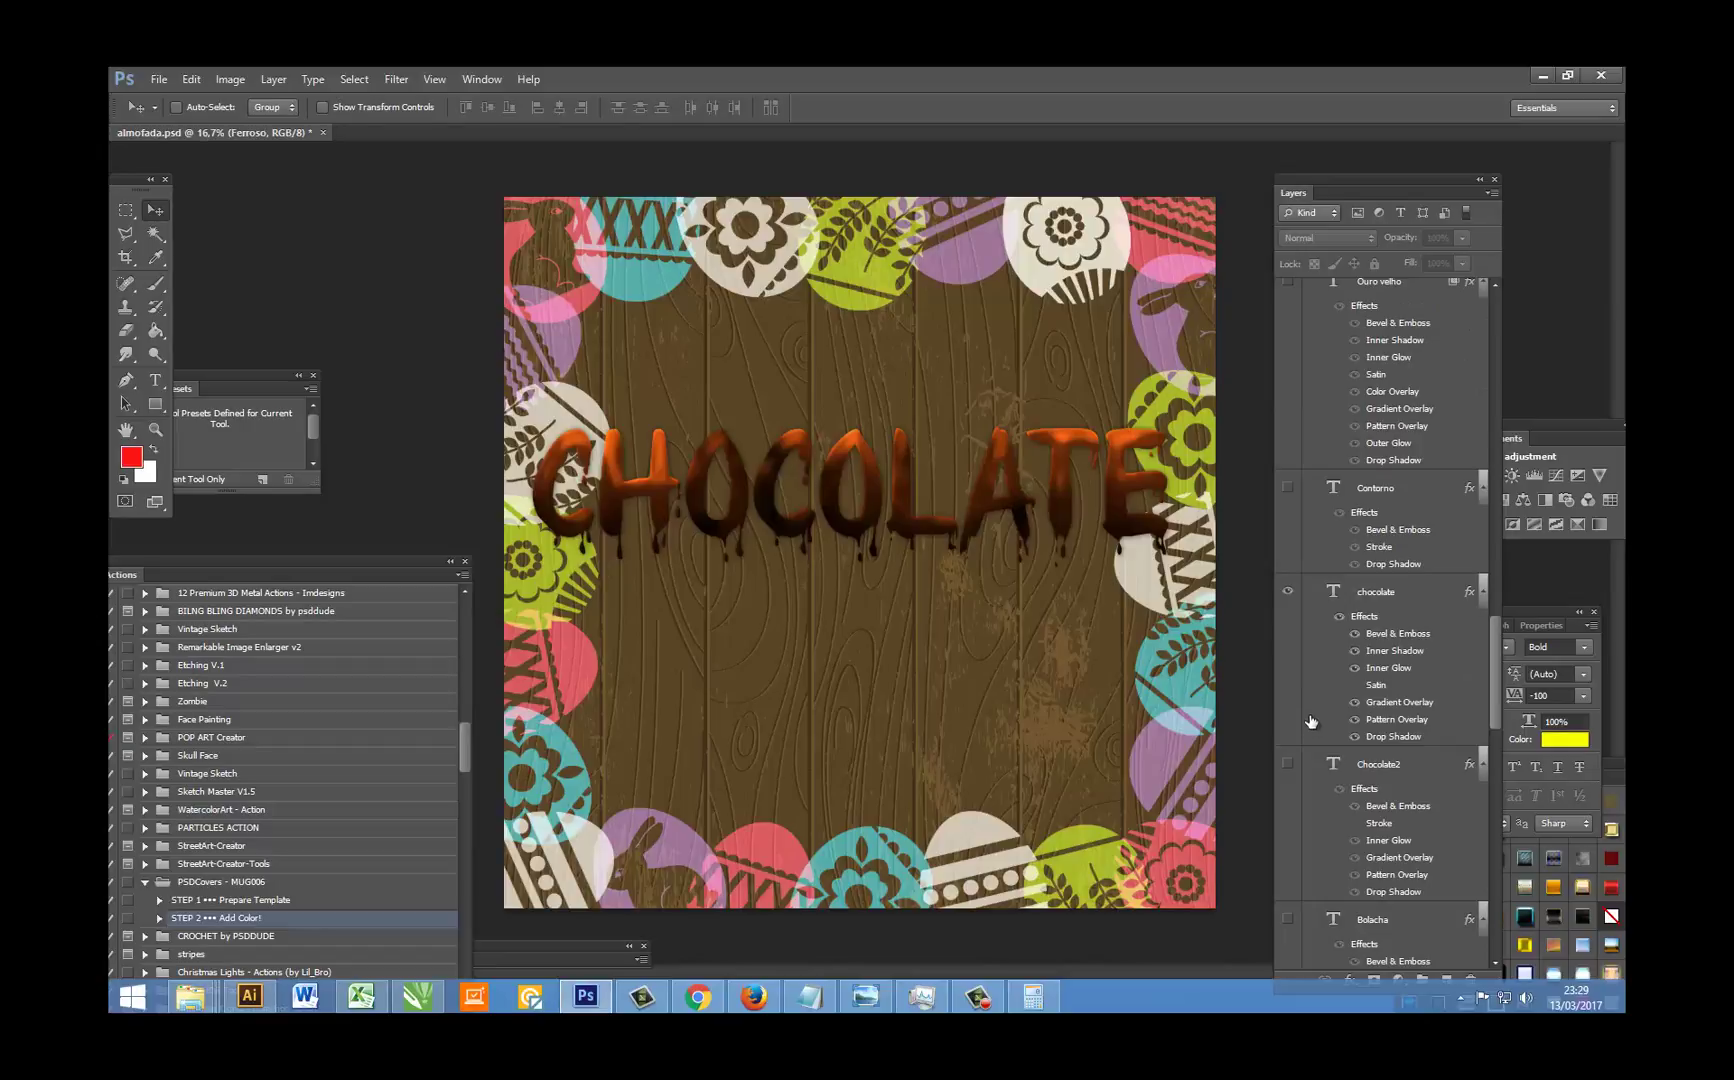
left_click(1288, 594)
scroll(1300, 625, "down", 2)
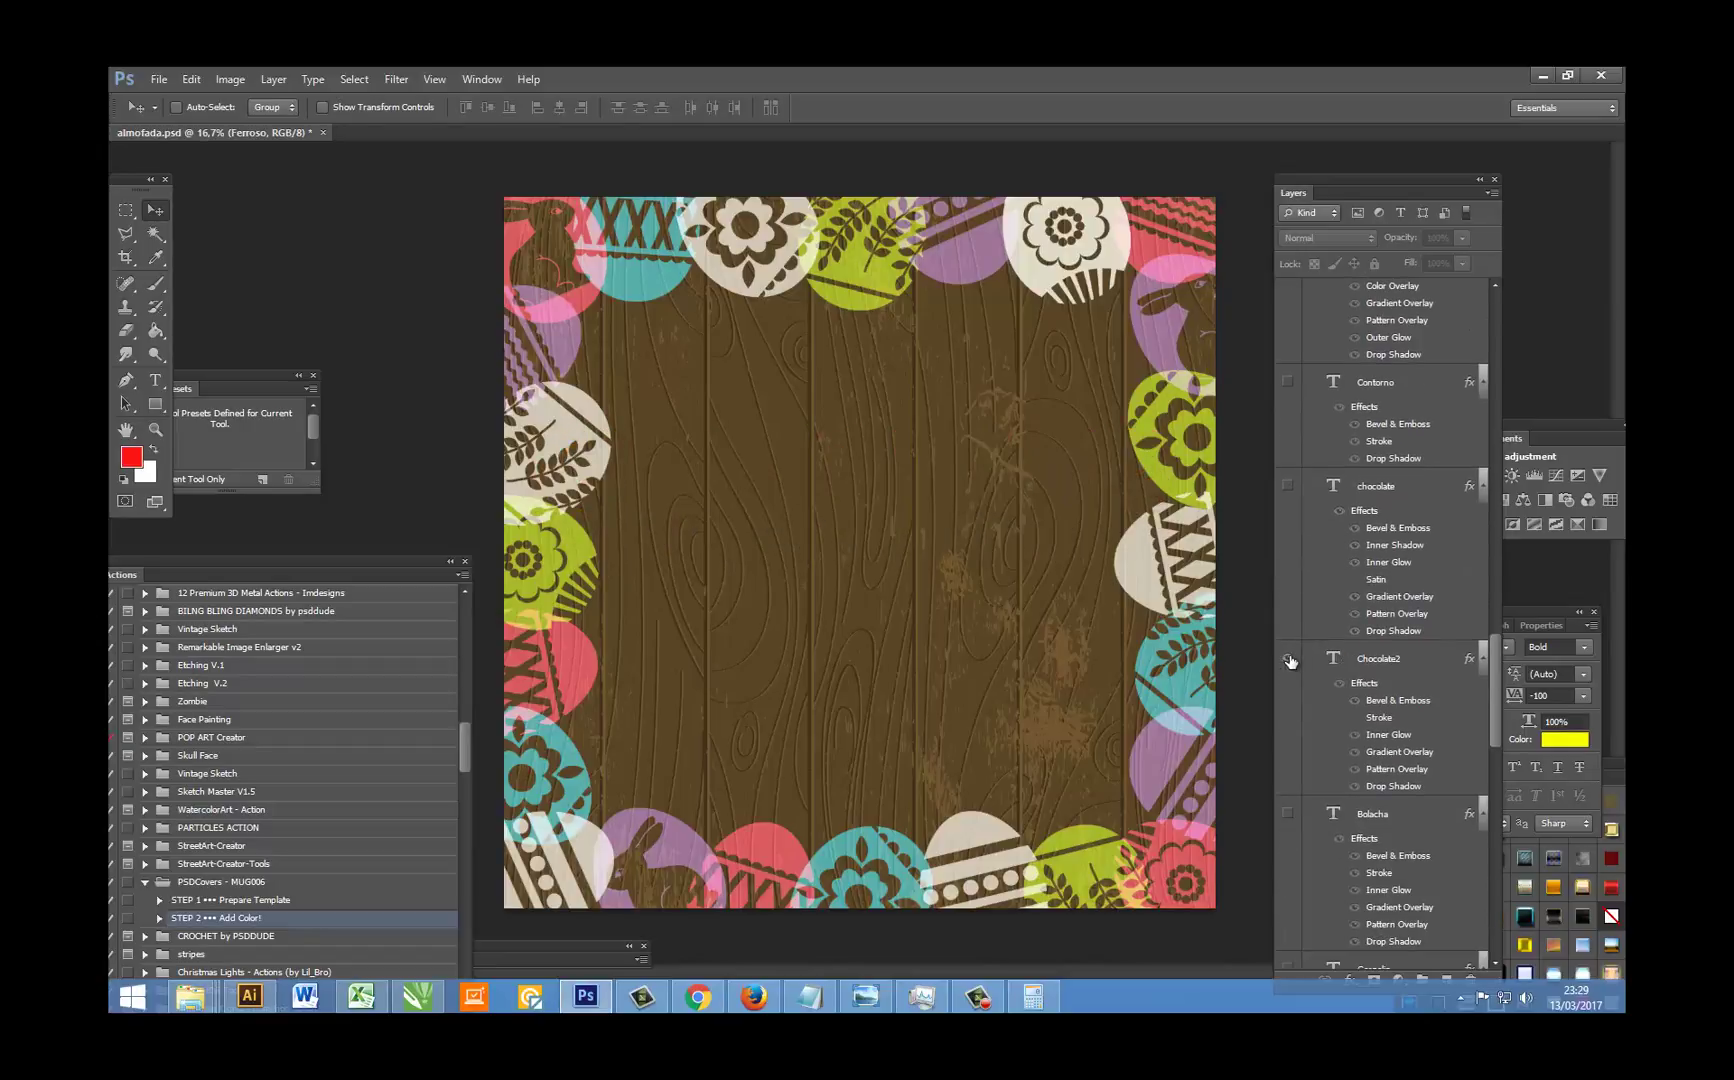
Step: Preview the Chocolate2, Bolacha and Gergelin text layers one at a time
left_click(1289, 659)
left_click(1288, 658)
scroll(1300, 700, "down", 2)
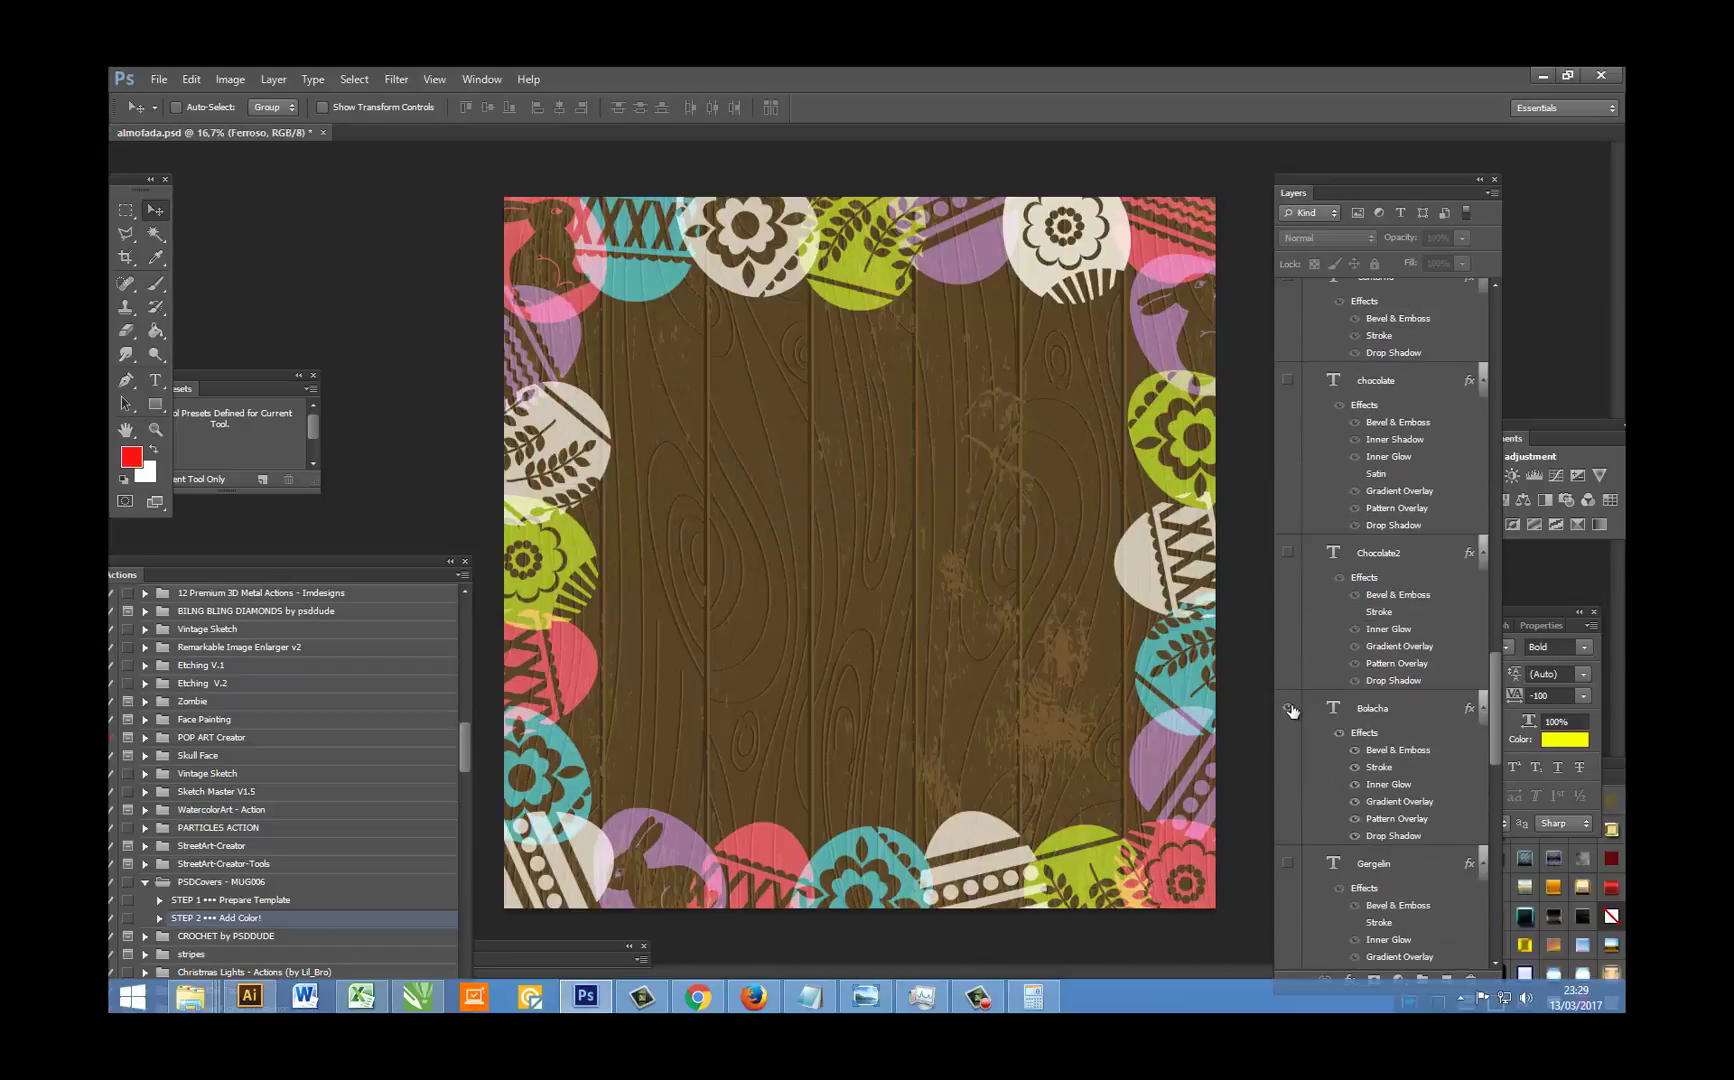
left_click(1289, 709)
left_click(1288, 708)
scroll(1305, 735, "down", 2)
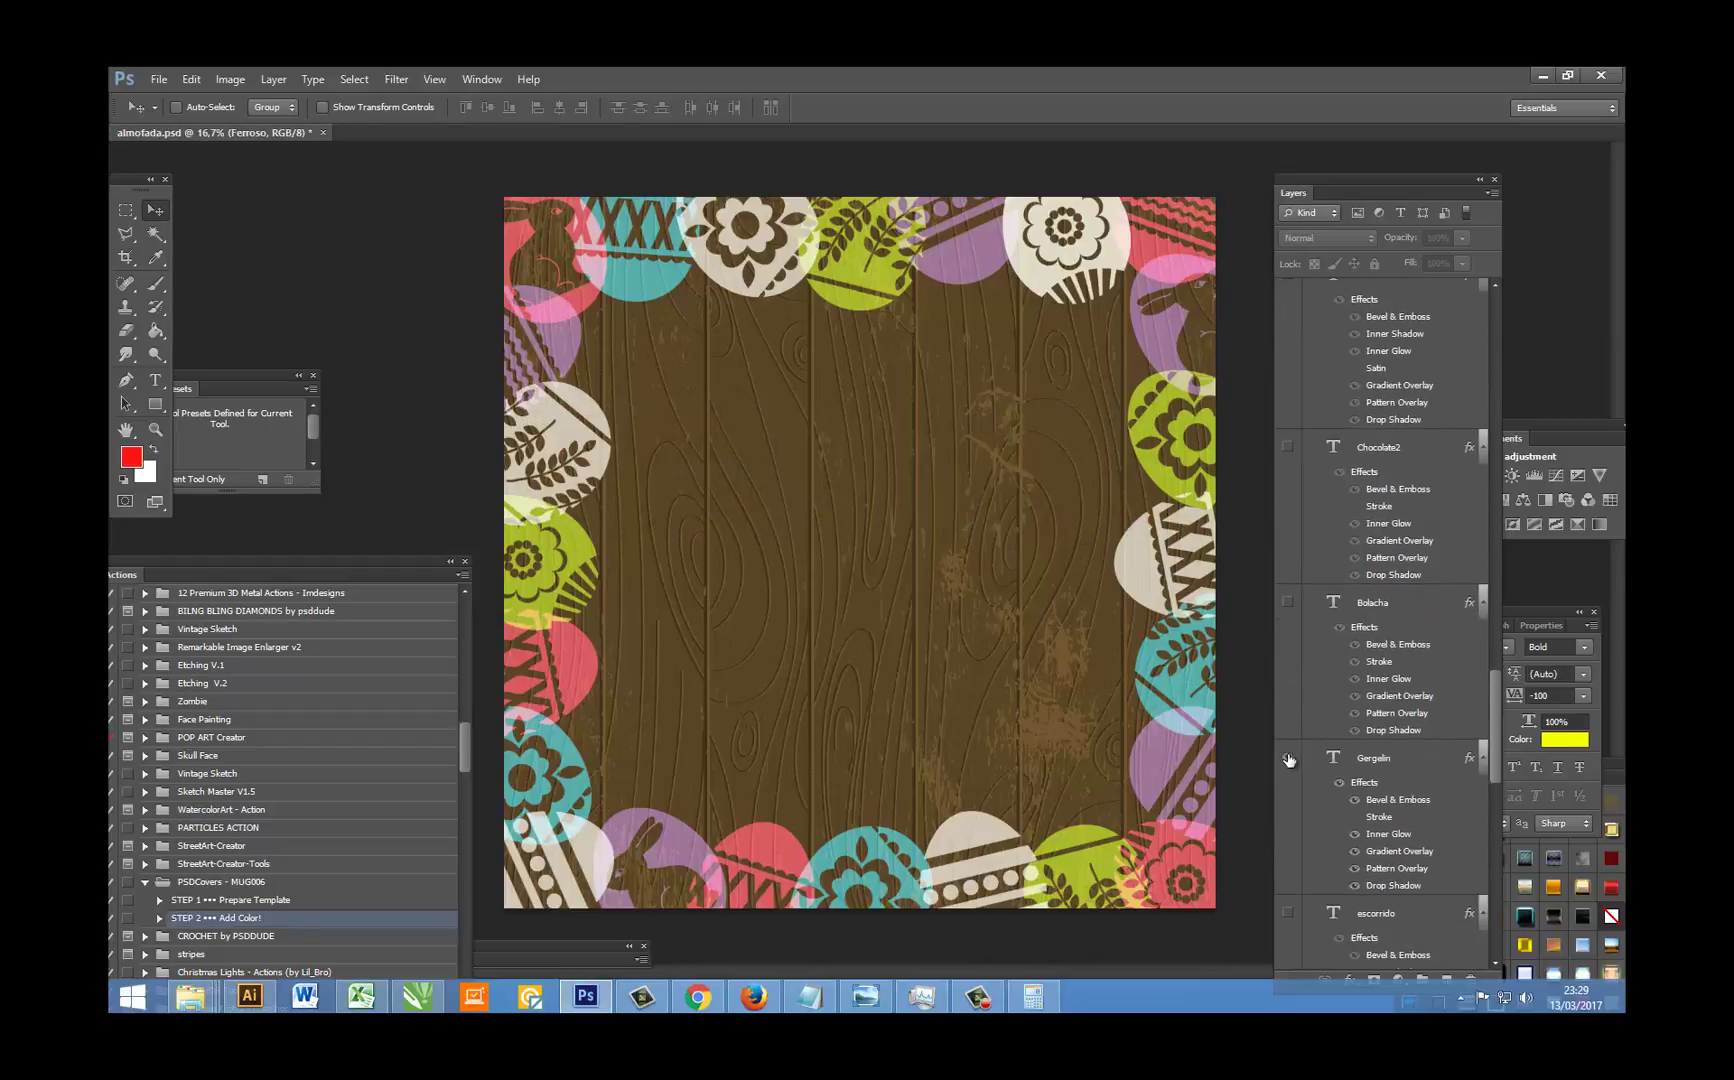
left_click(1288, 759)
left_click(1288, 759)
scroll(1290, 765, "down", 3)
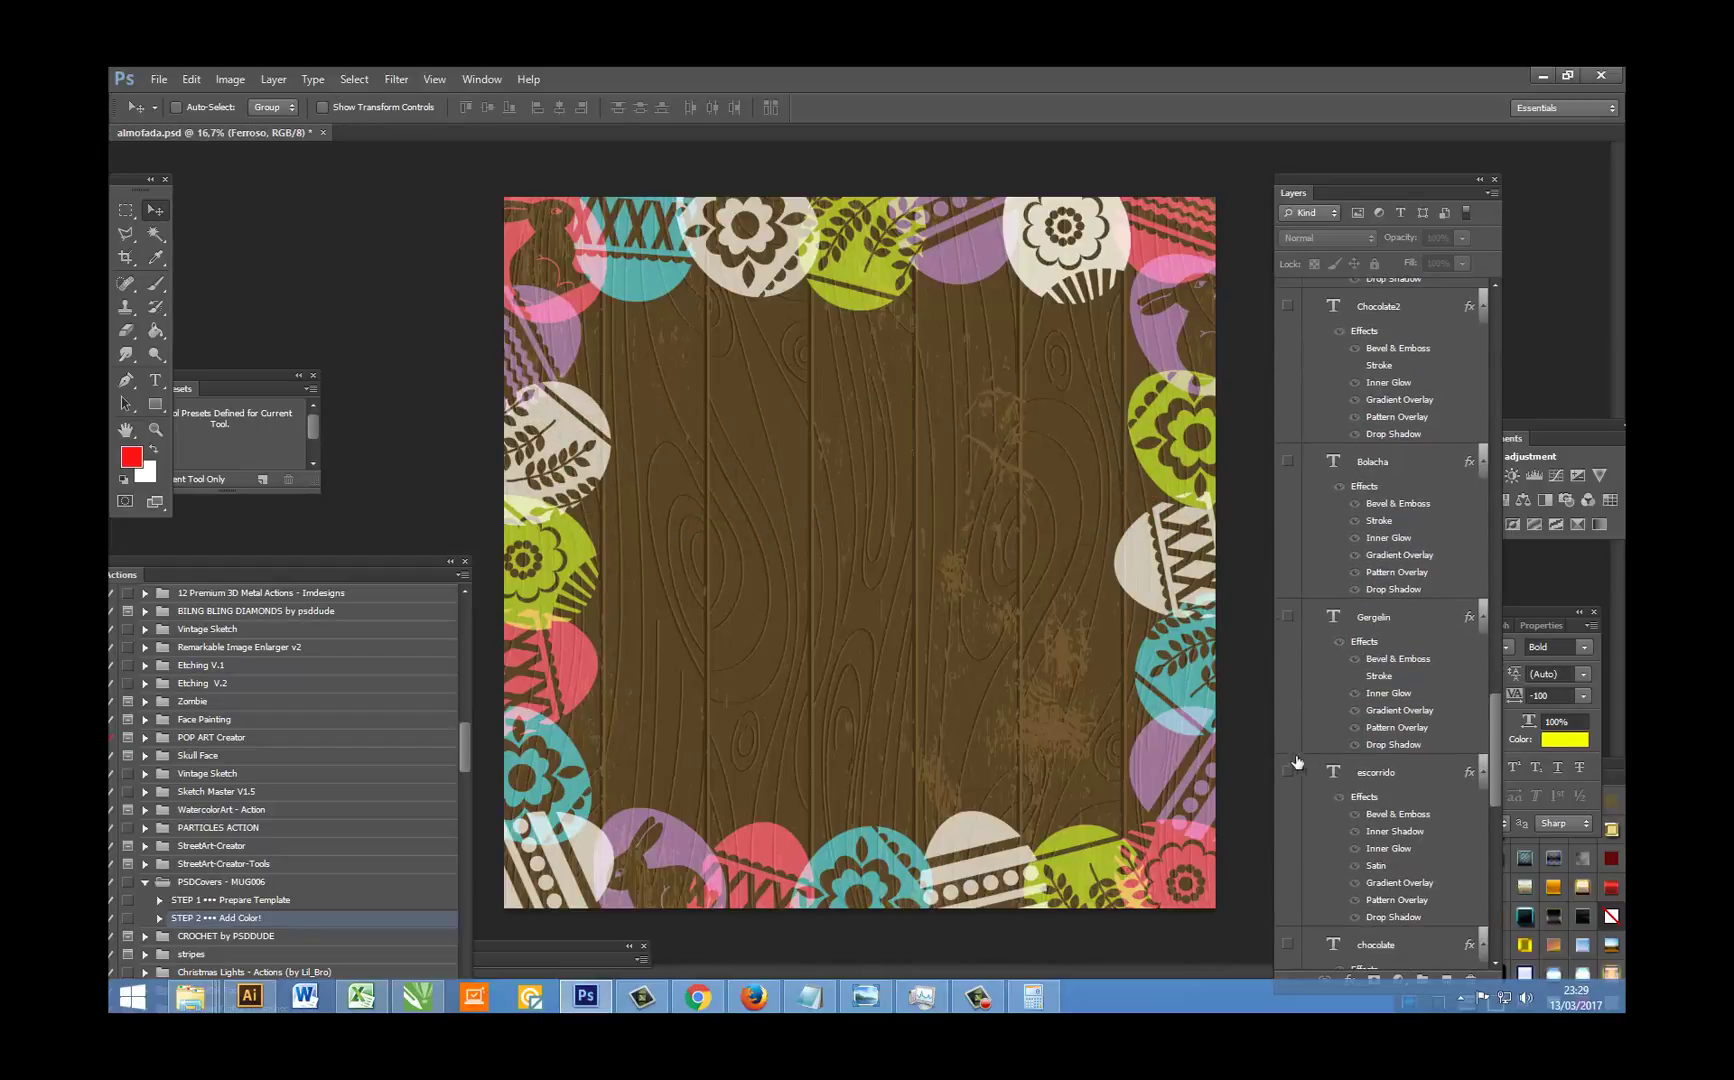
Step: Preview the escorrido, the second chocolate and the delicioso text layers one at a time
left_click(1290, 771)
left_click(1290, 771)
scroll(1291, 766, "down", 4)
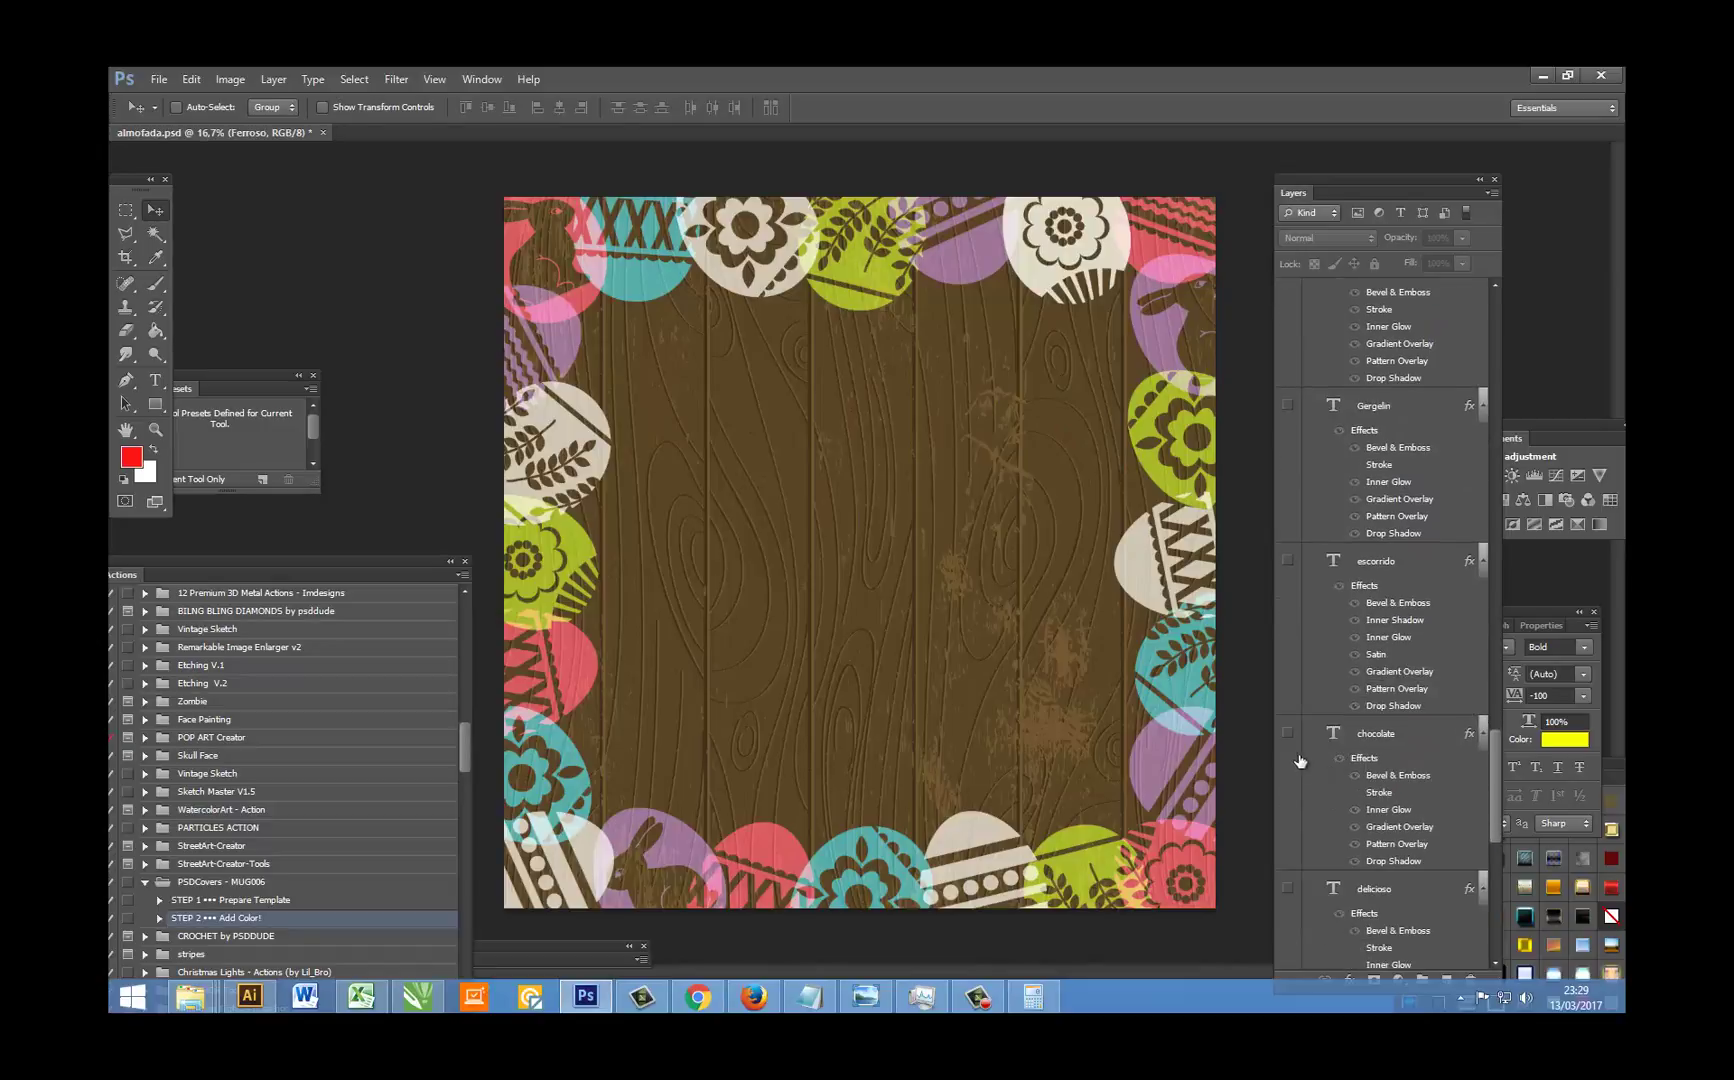
left_click(1288, 733)
left_click(1288, 737)
scroll(1300, 740, "down", 4)
left_click(1289, 713)
left_click(1289, 713)
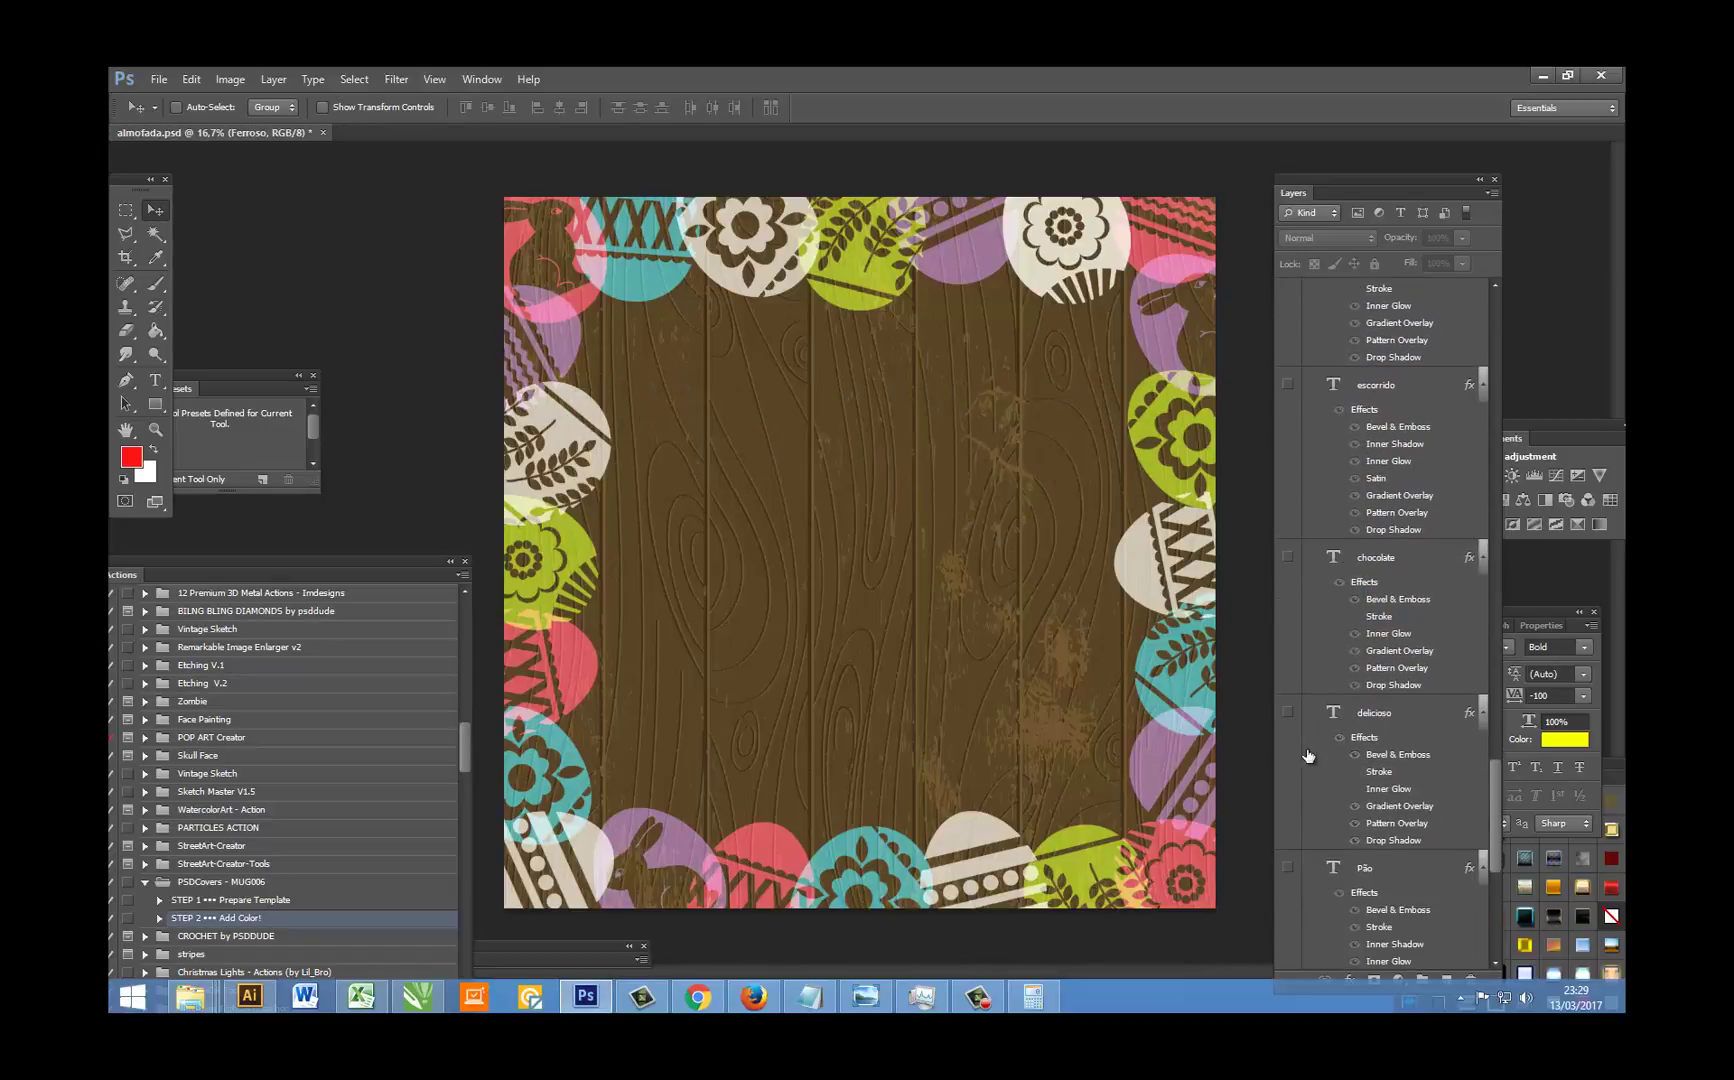
Step: Preview the Pão and Confeito text layers one at a time
left_click(1288, 867)
scroll(1309, 802, "down", 4)
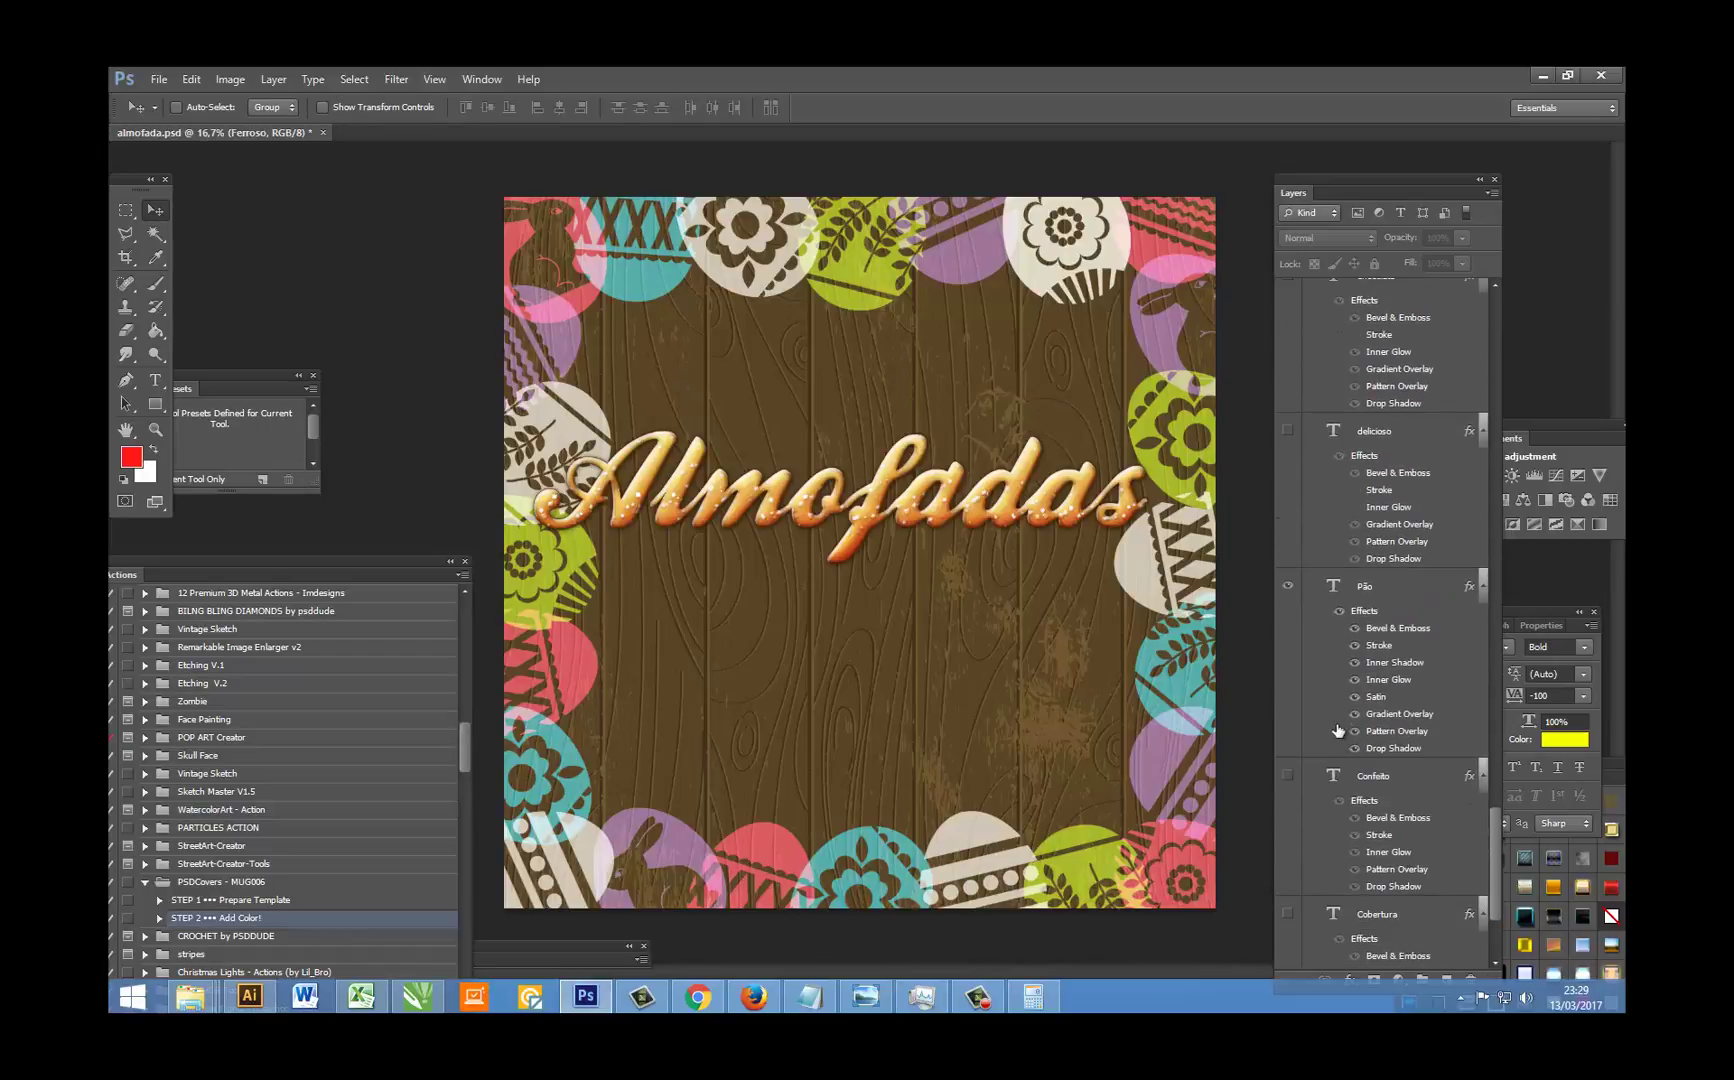
left_click(1288, 587)
left_click(1288, 775)
scroll(1300, 745, "down", 2)
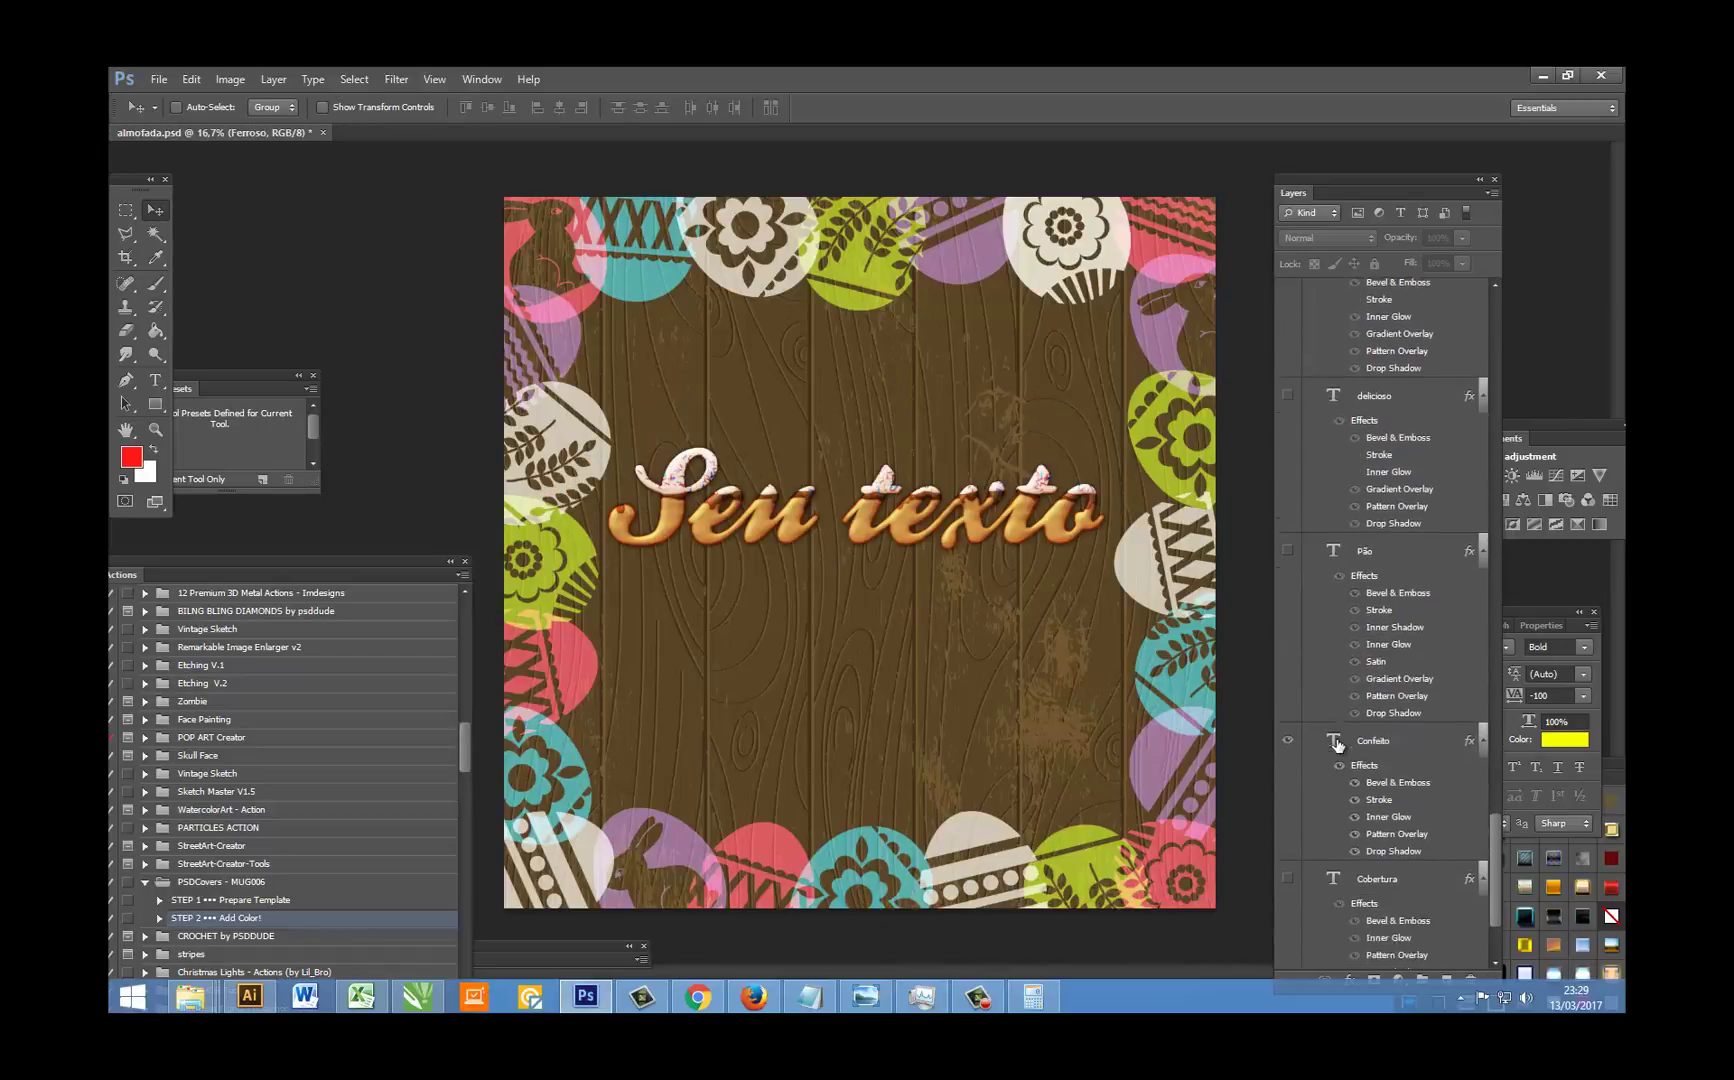
left_click(1288, 634)
Step: Preview the Cobertura and Açúcar text layers one at a time
left_click(1288, 773)
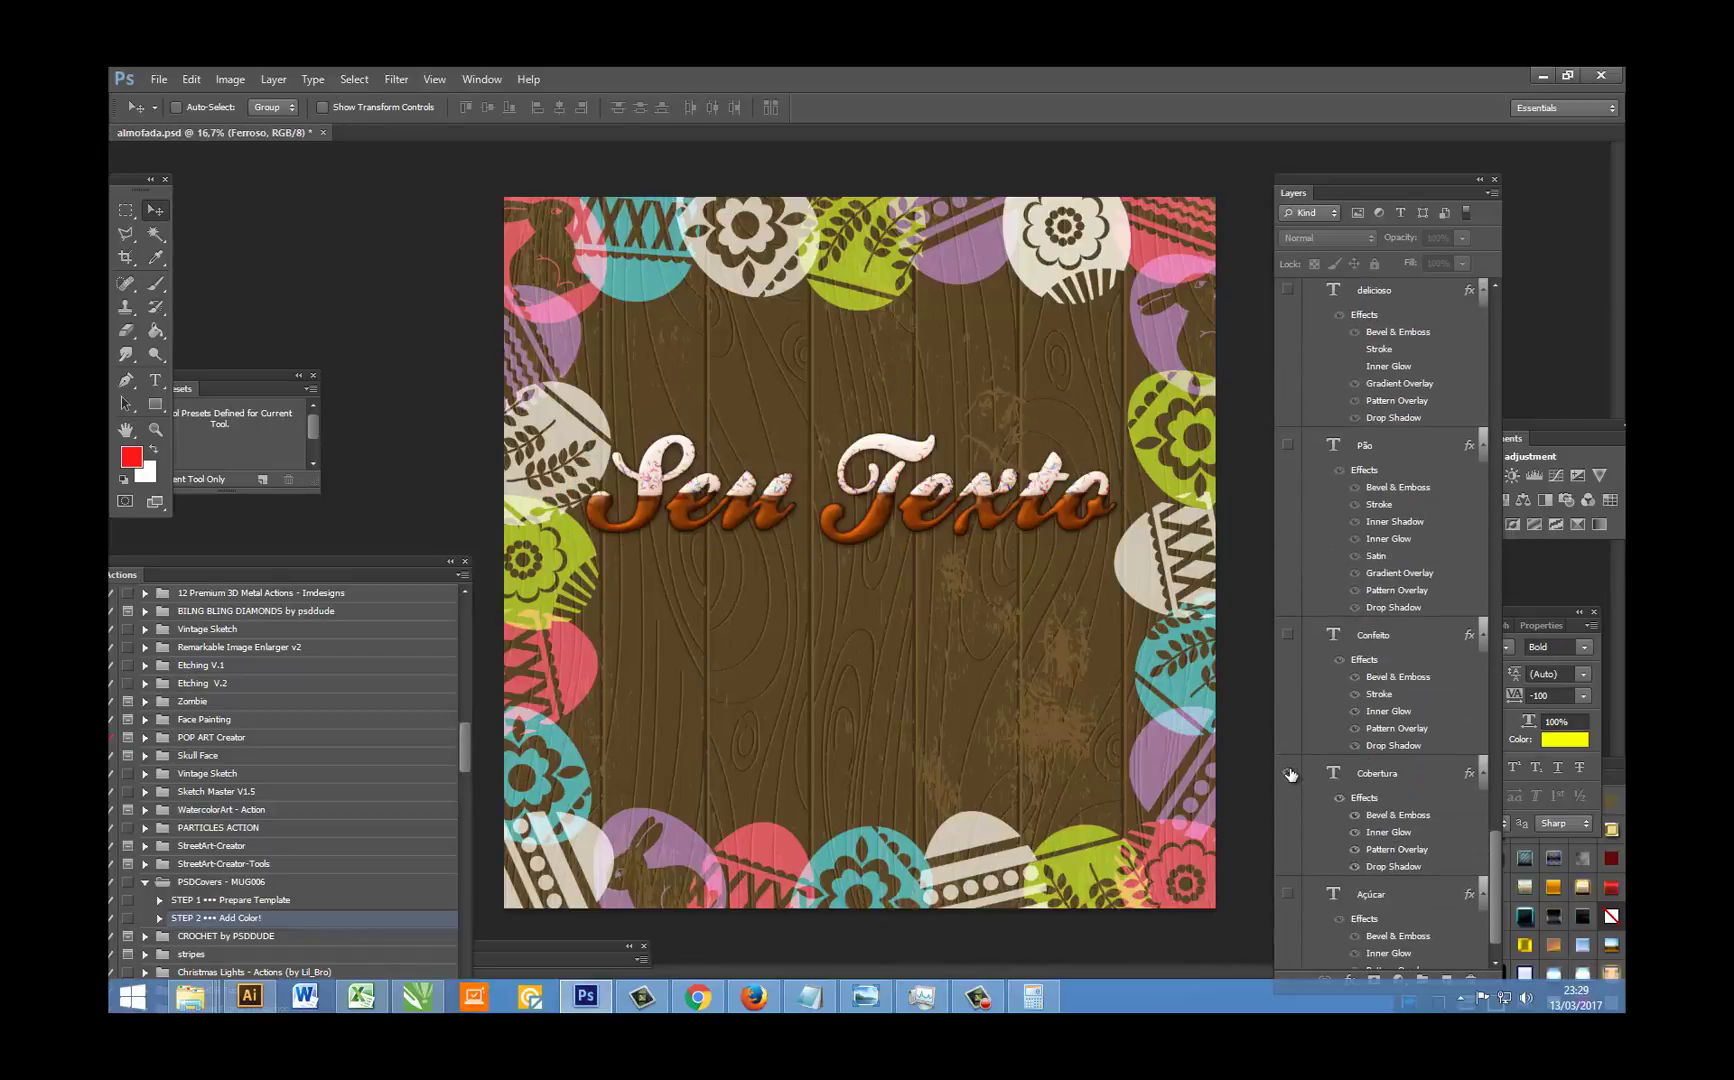
left_click(1288, 773)
scroll(1290, 775, "down", 1)
left_click(1288, 846)
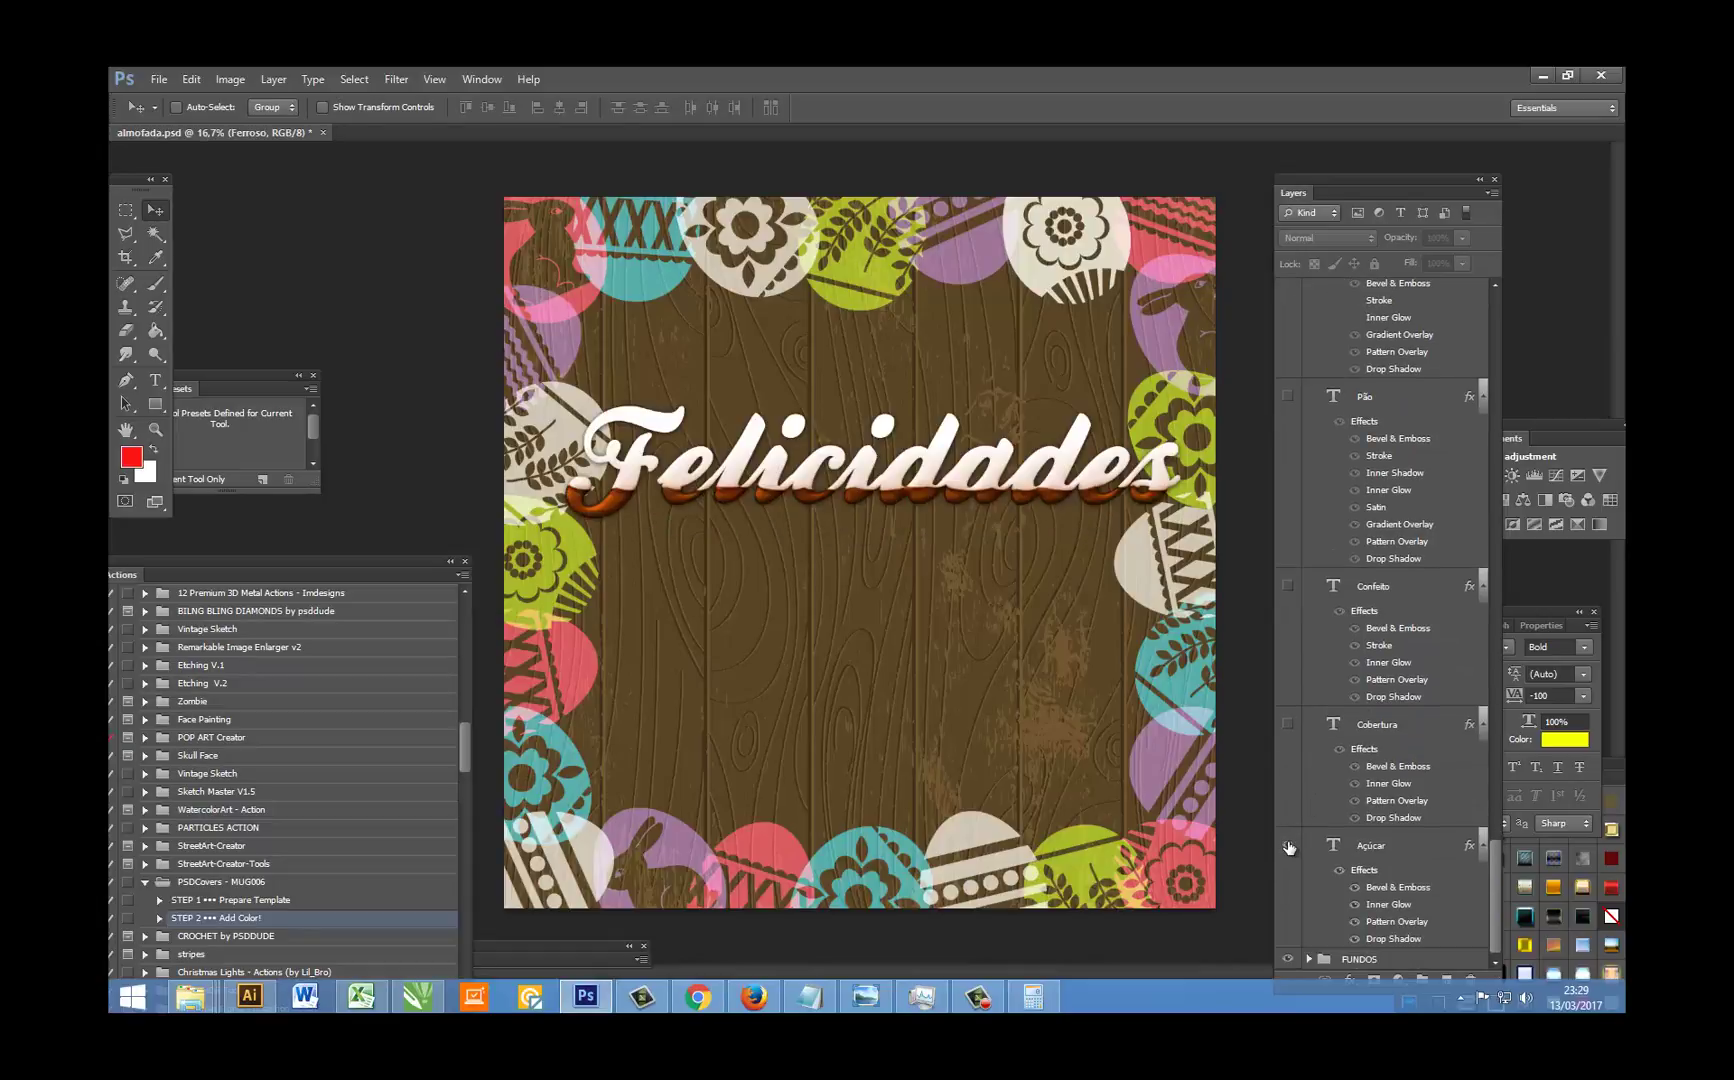
left_click(1288, 843)
Step: Show the Cobertura text layer and replace its text with "Te amo"
left_click(1288, 723)
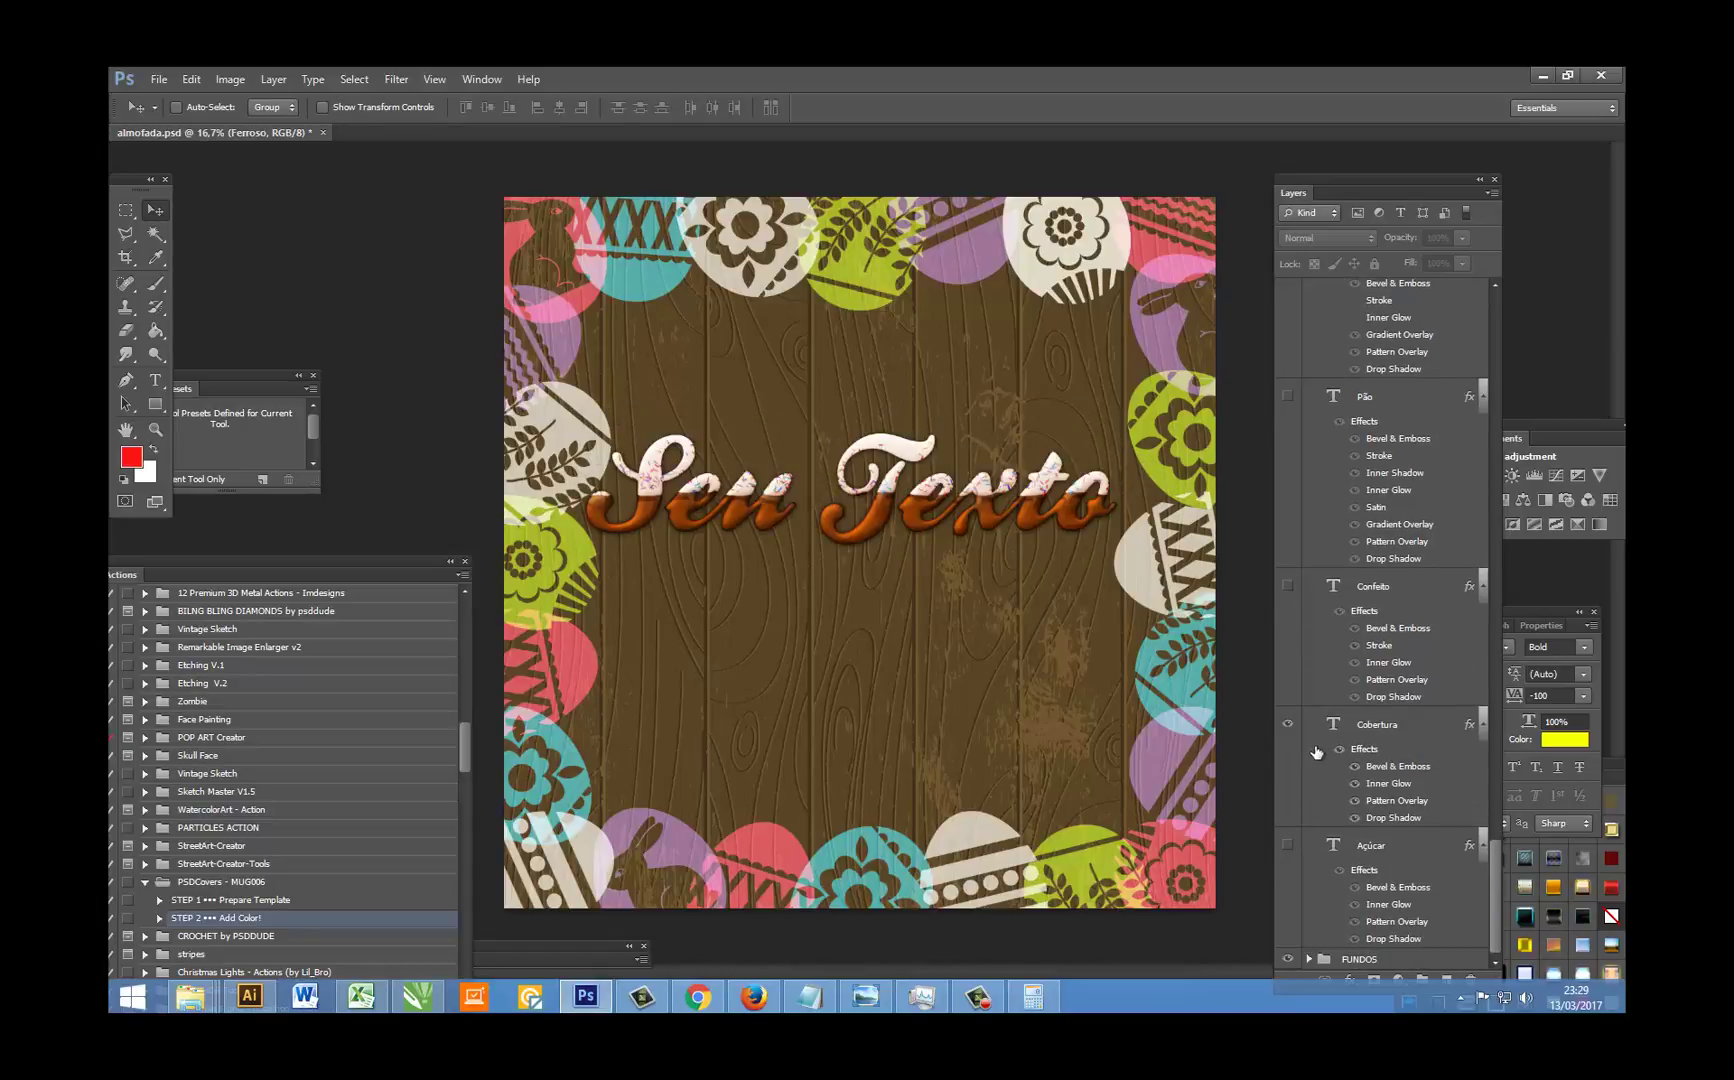
double_click(1335, 724)
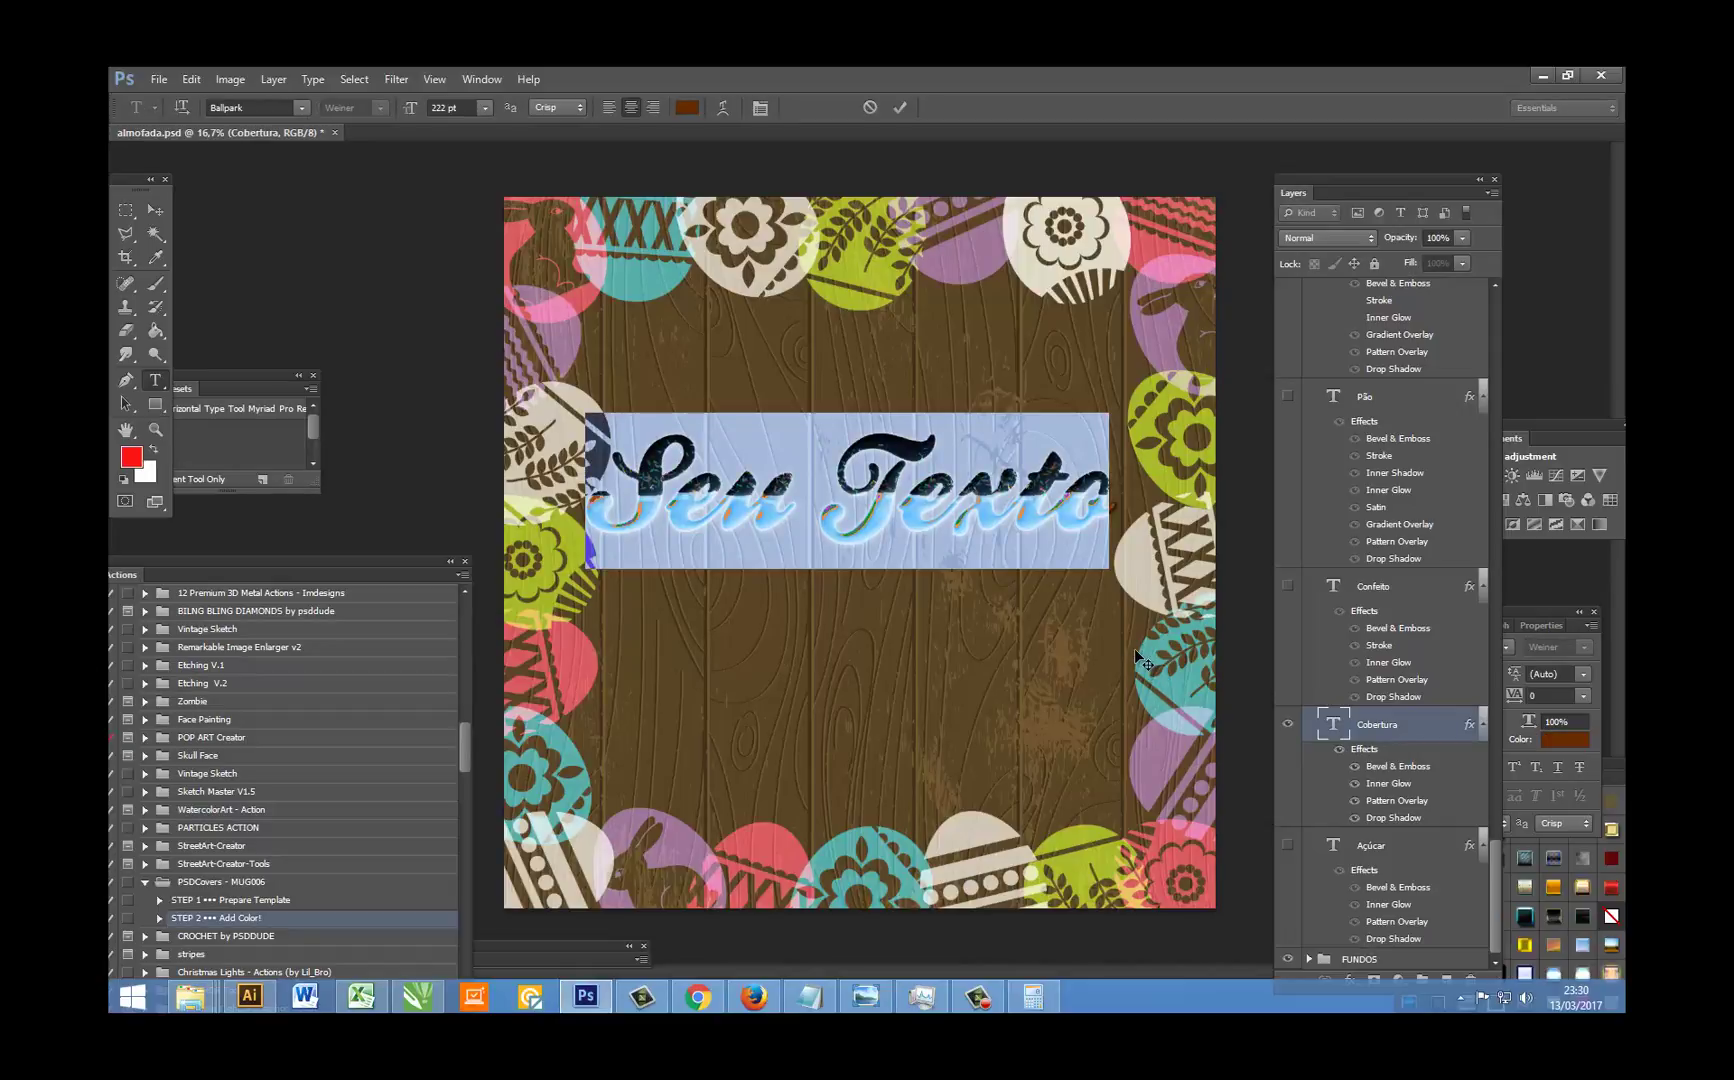
type("Te amo")
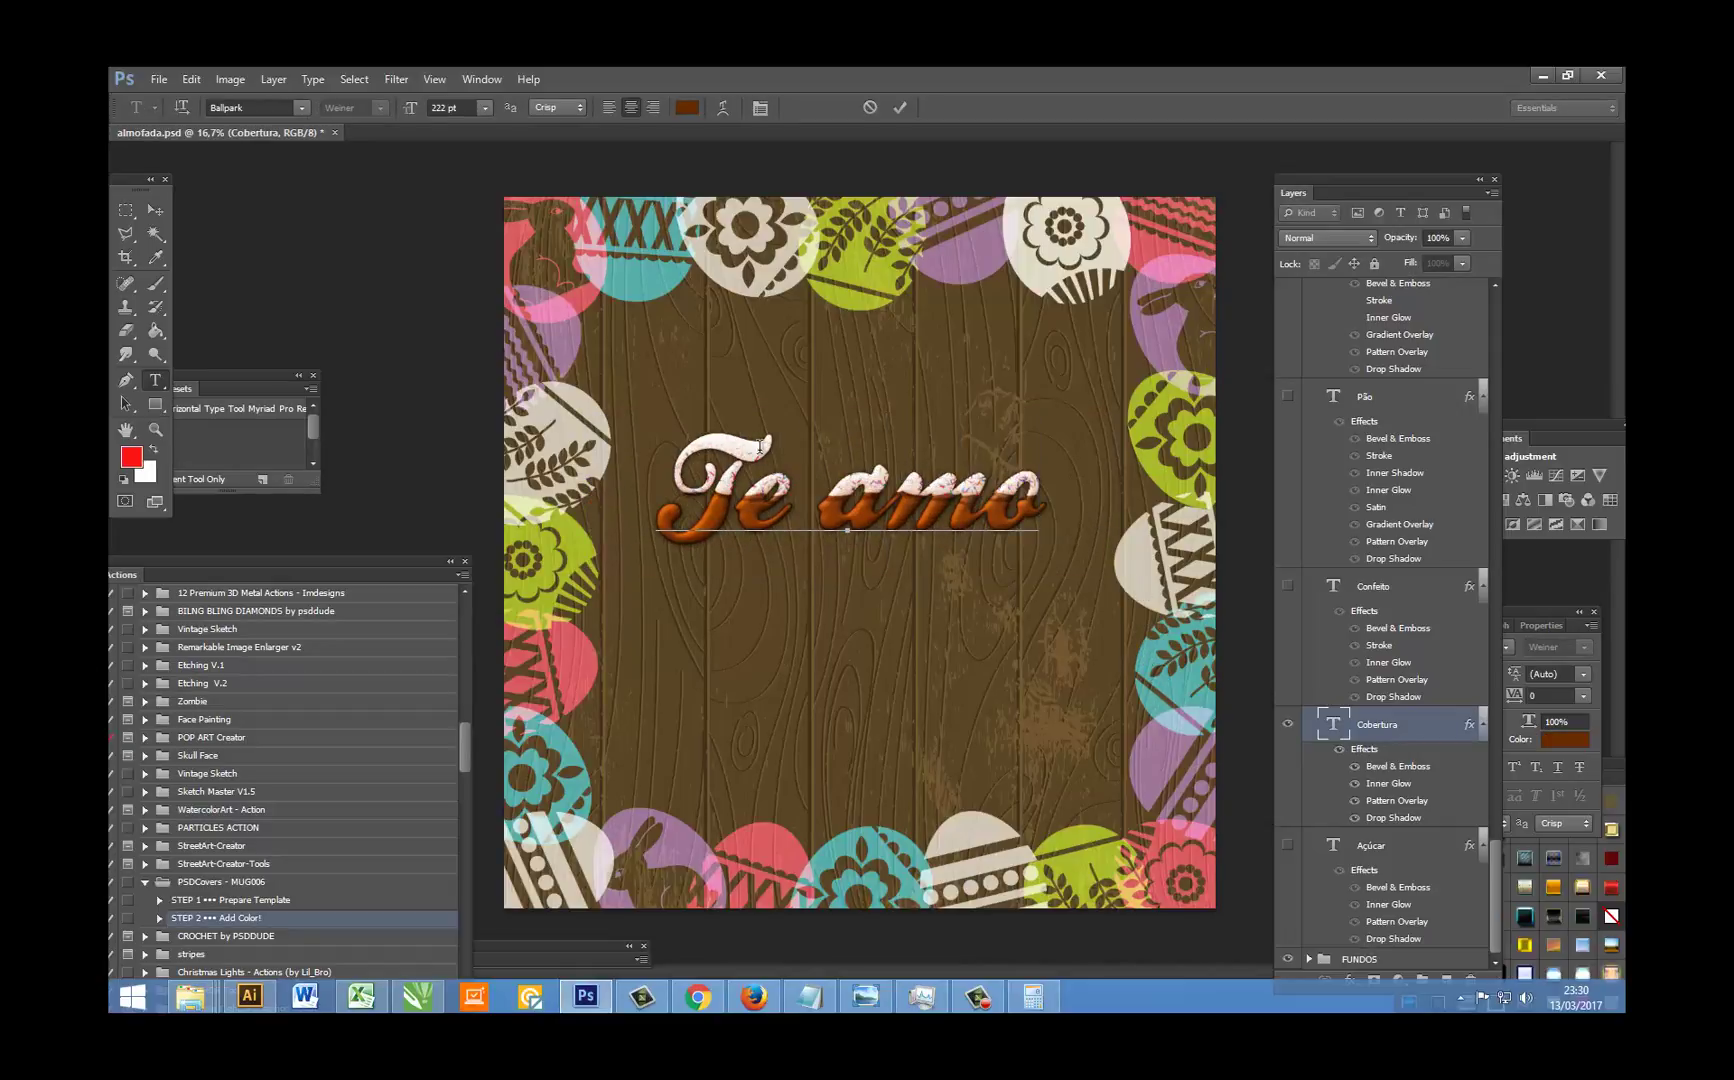
Step: Set the "Te amo" text size to 288 pt and move the text down to the lower edge of the artwork
key("ctrl+a")
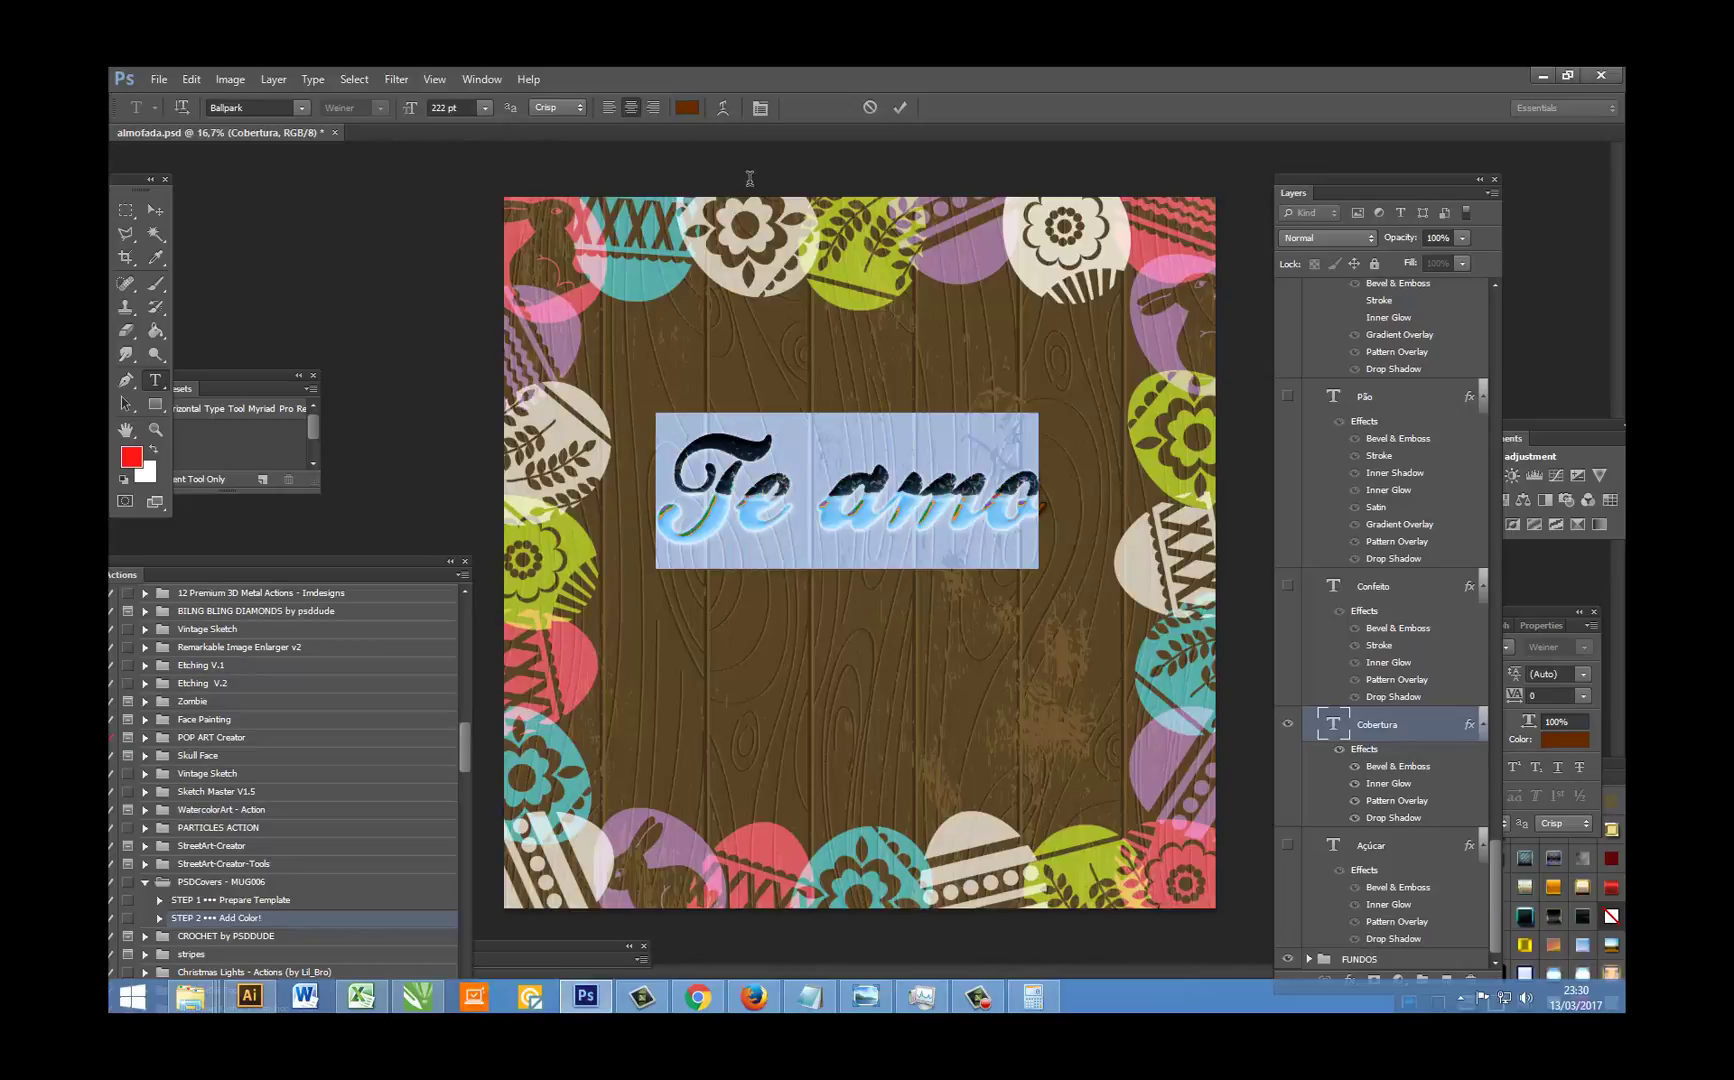
left_click(469, 103)
type("288")
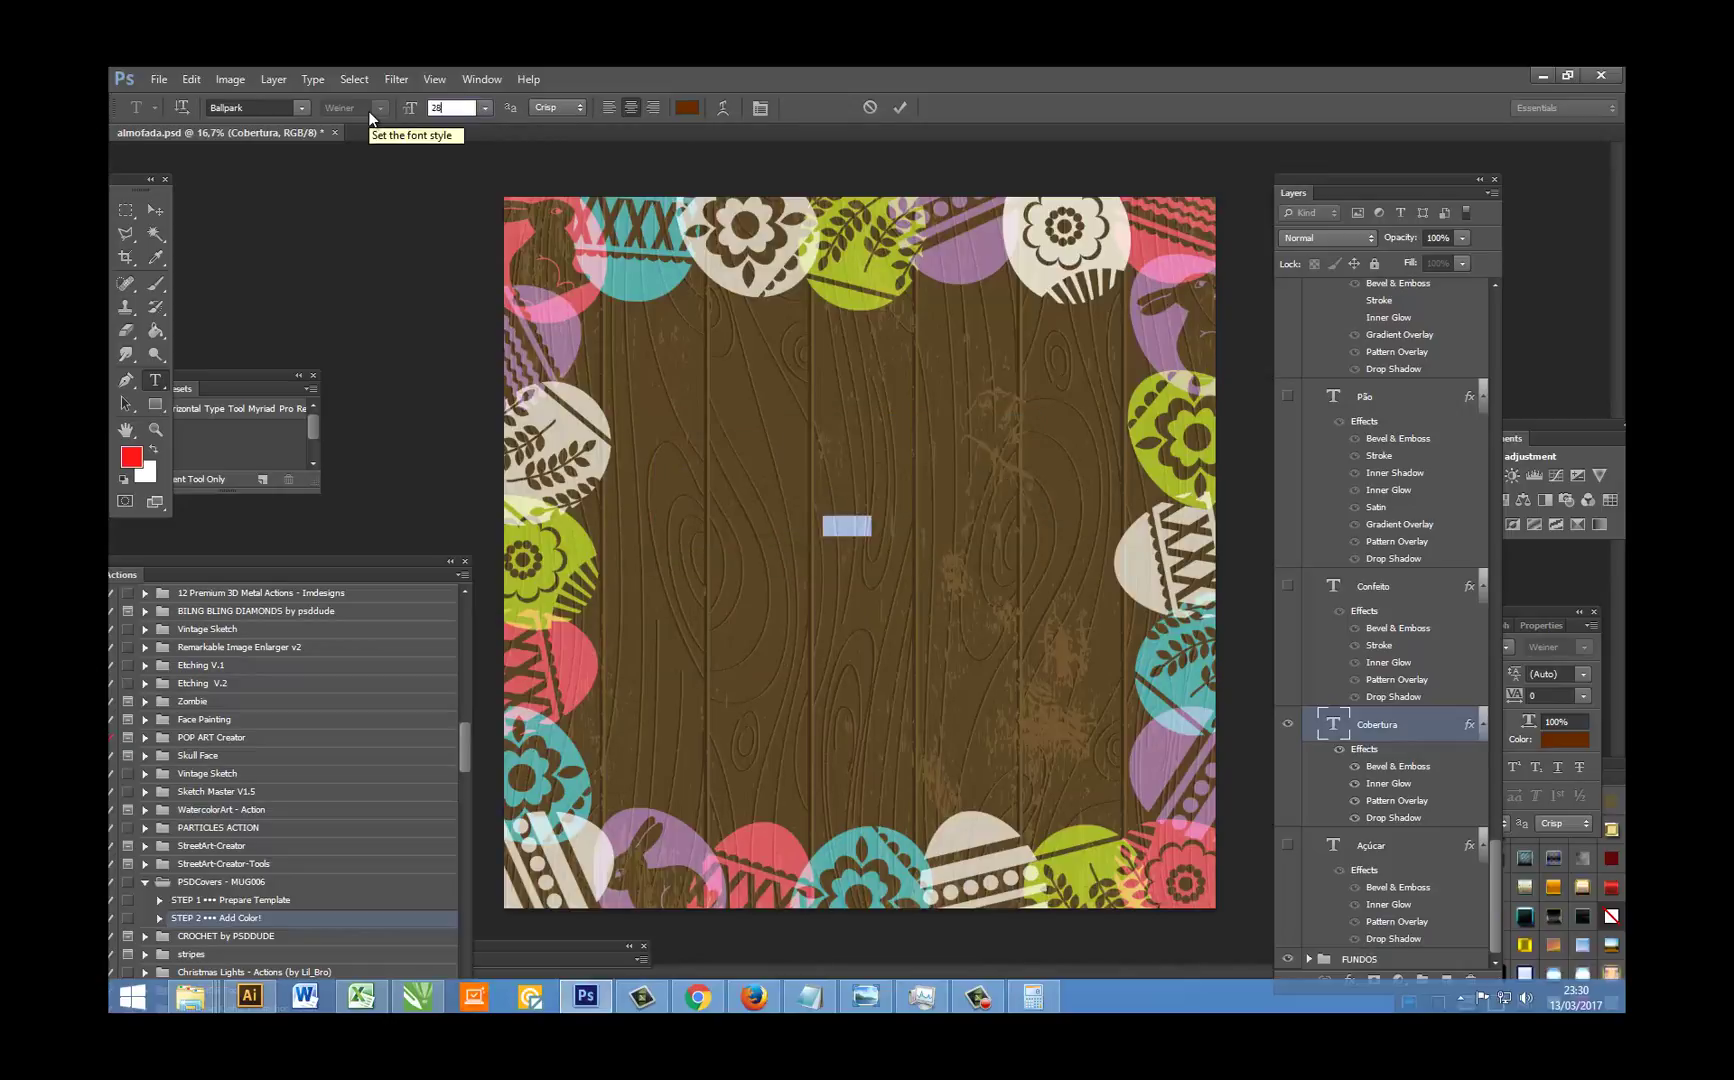
left_click(155, 210)
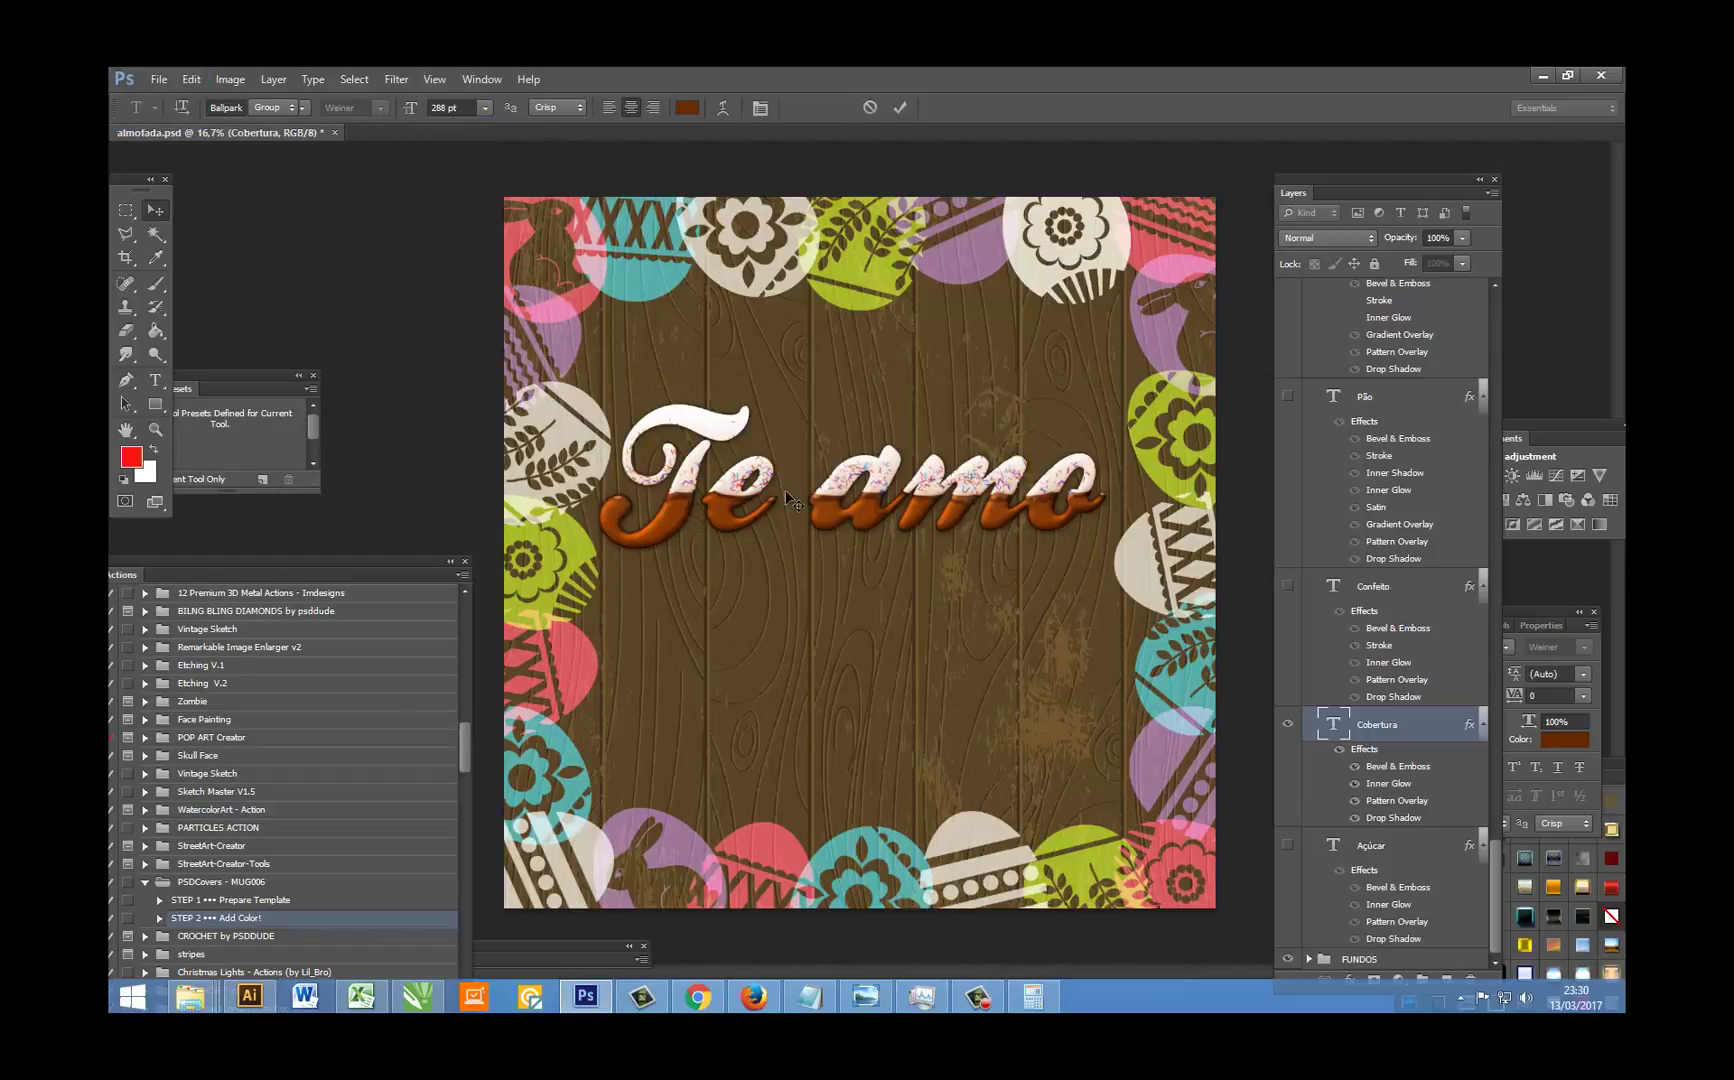
left_click_drag(886, 520, 900, 826)
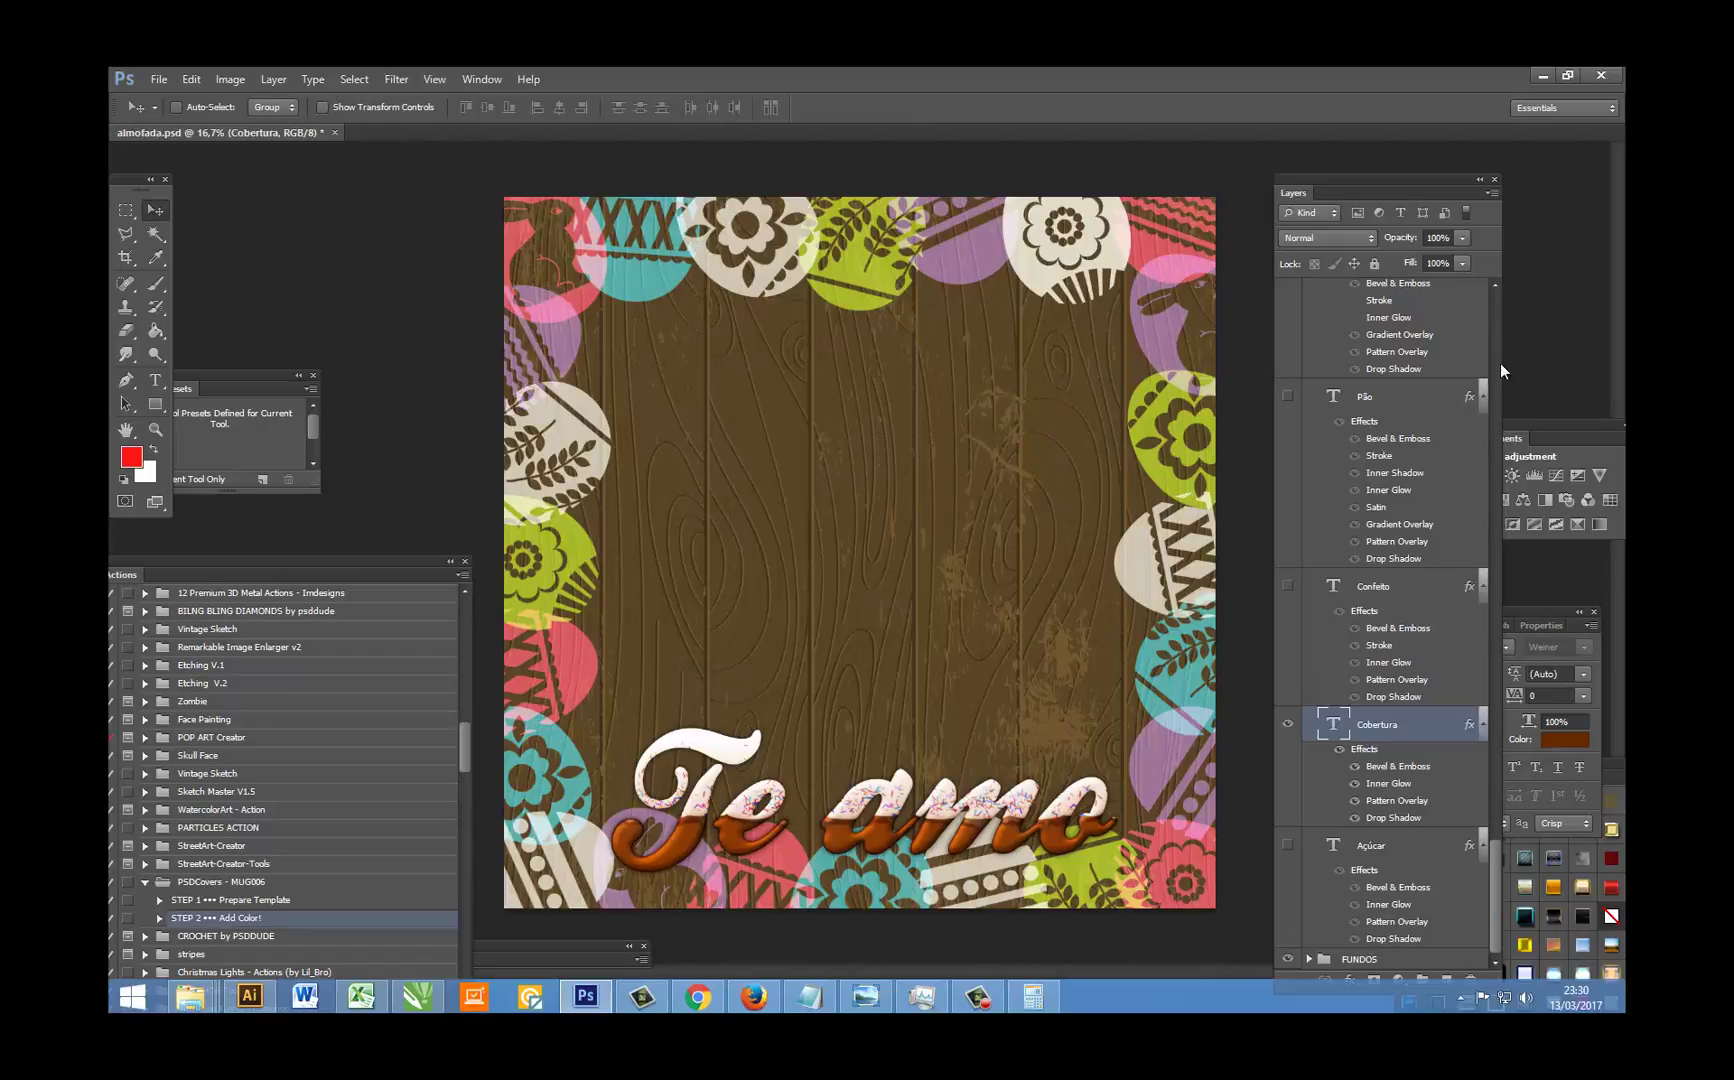
Step: Collapse the TEXTOS group, then show and expand the ELEMENTOS group
left_click_drag(1489, 901, 1487, 322)
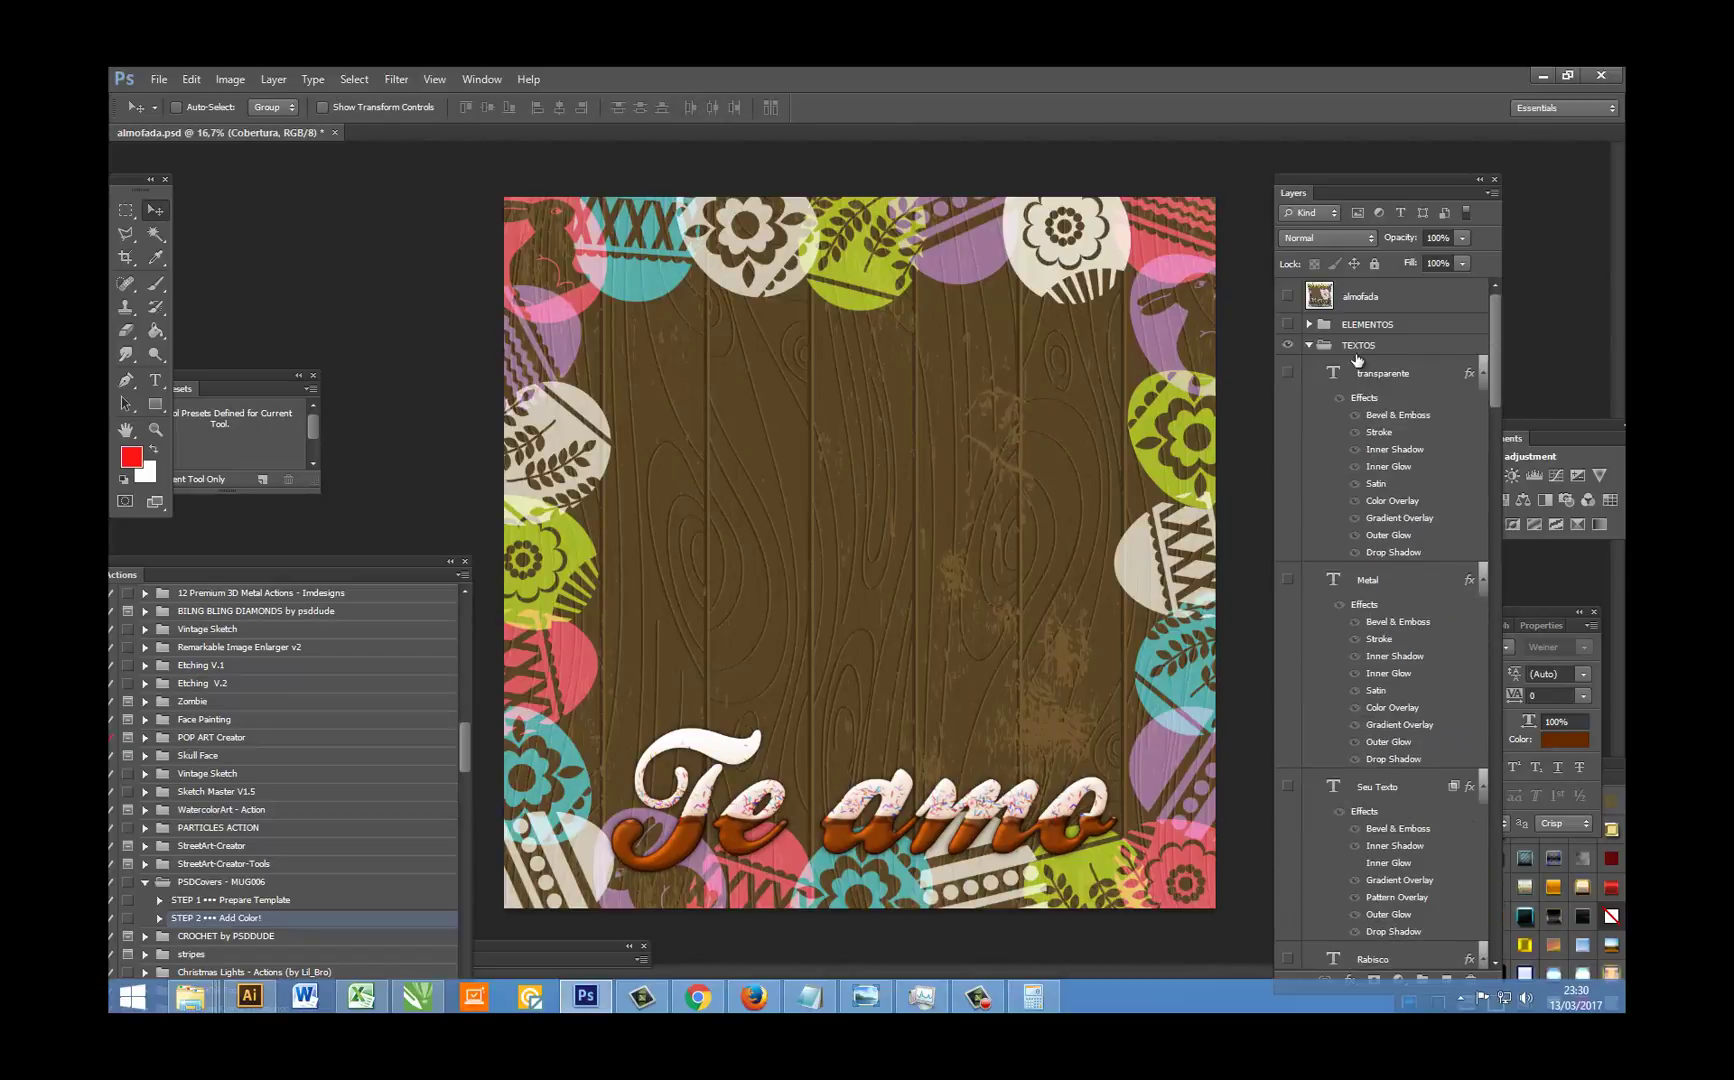
left_click(1309, 345)
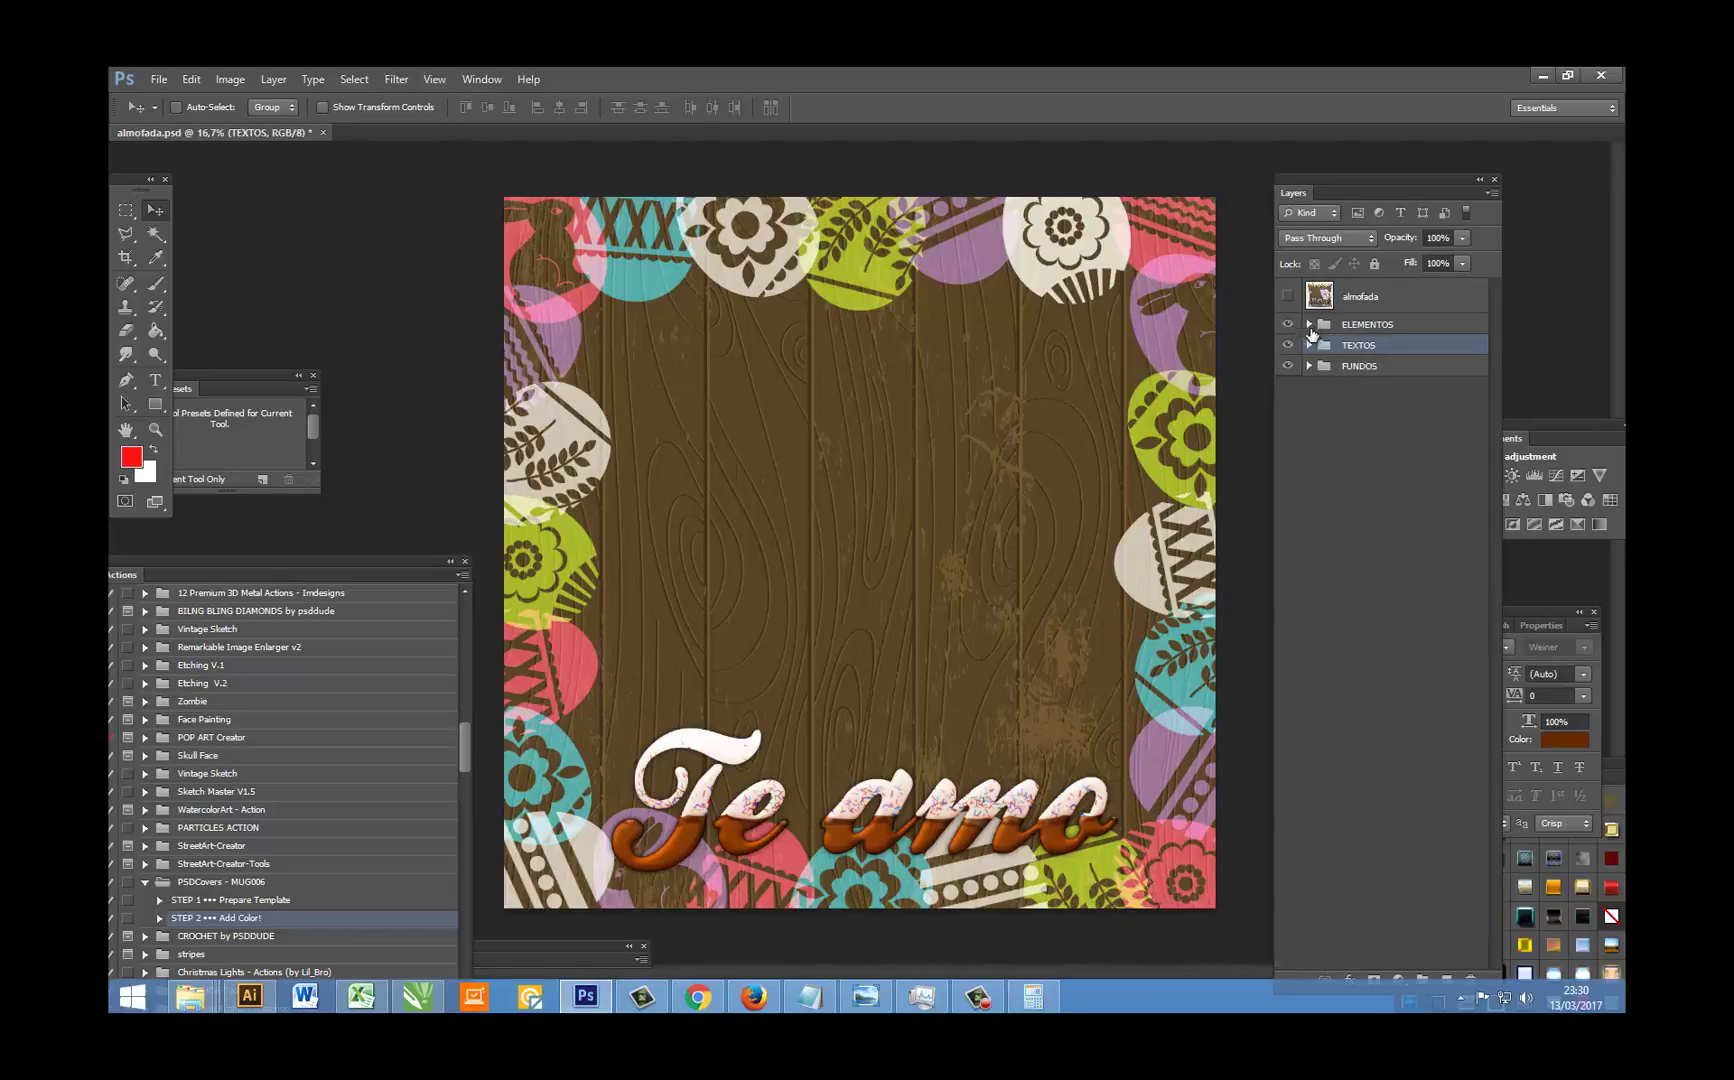
left_click(1309, 324)
Step: Preview the elemento1, elemento4, elemento5 and elemento7 layers one at a time
left_click(1288, 353)
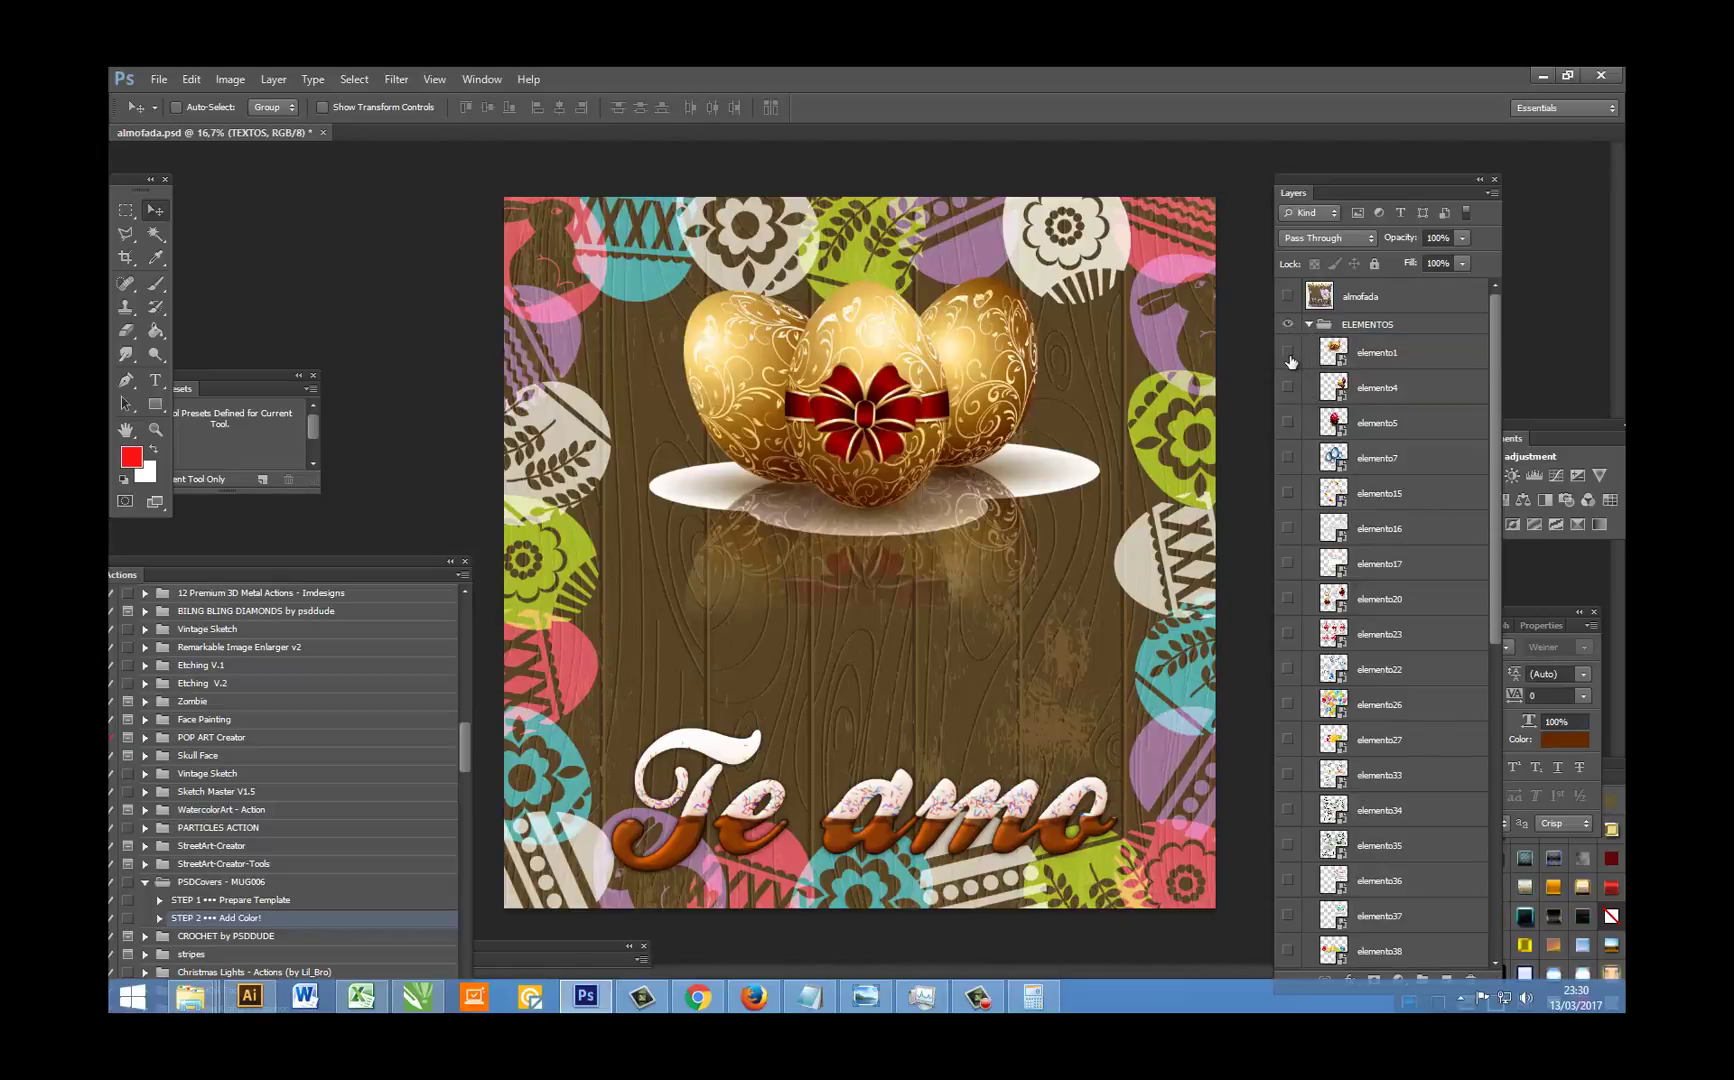
left_click(1288, 353)
left_click(1288, 387)
left_click(1288, 388)
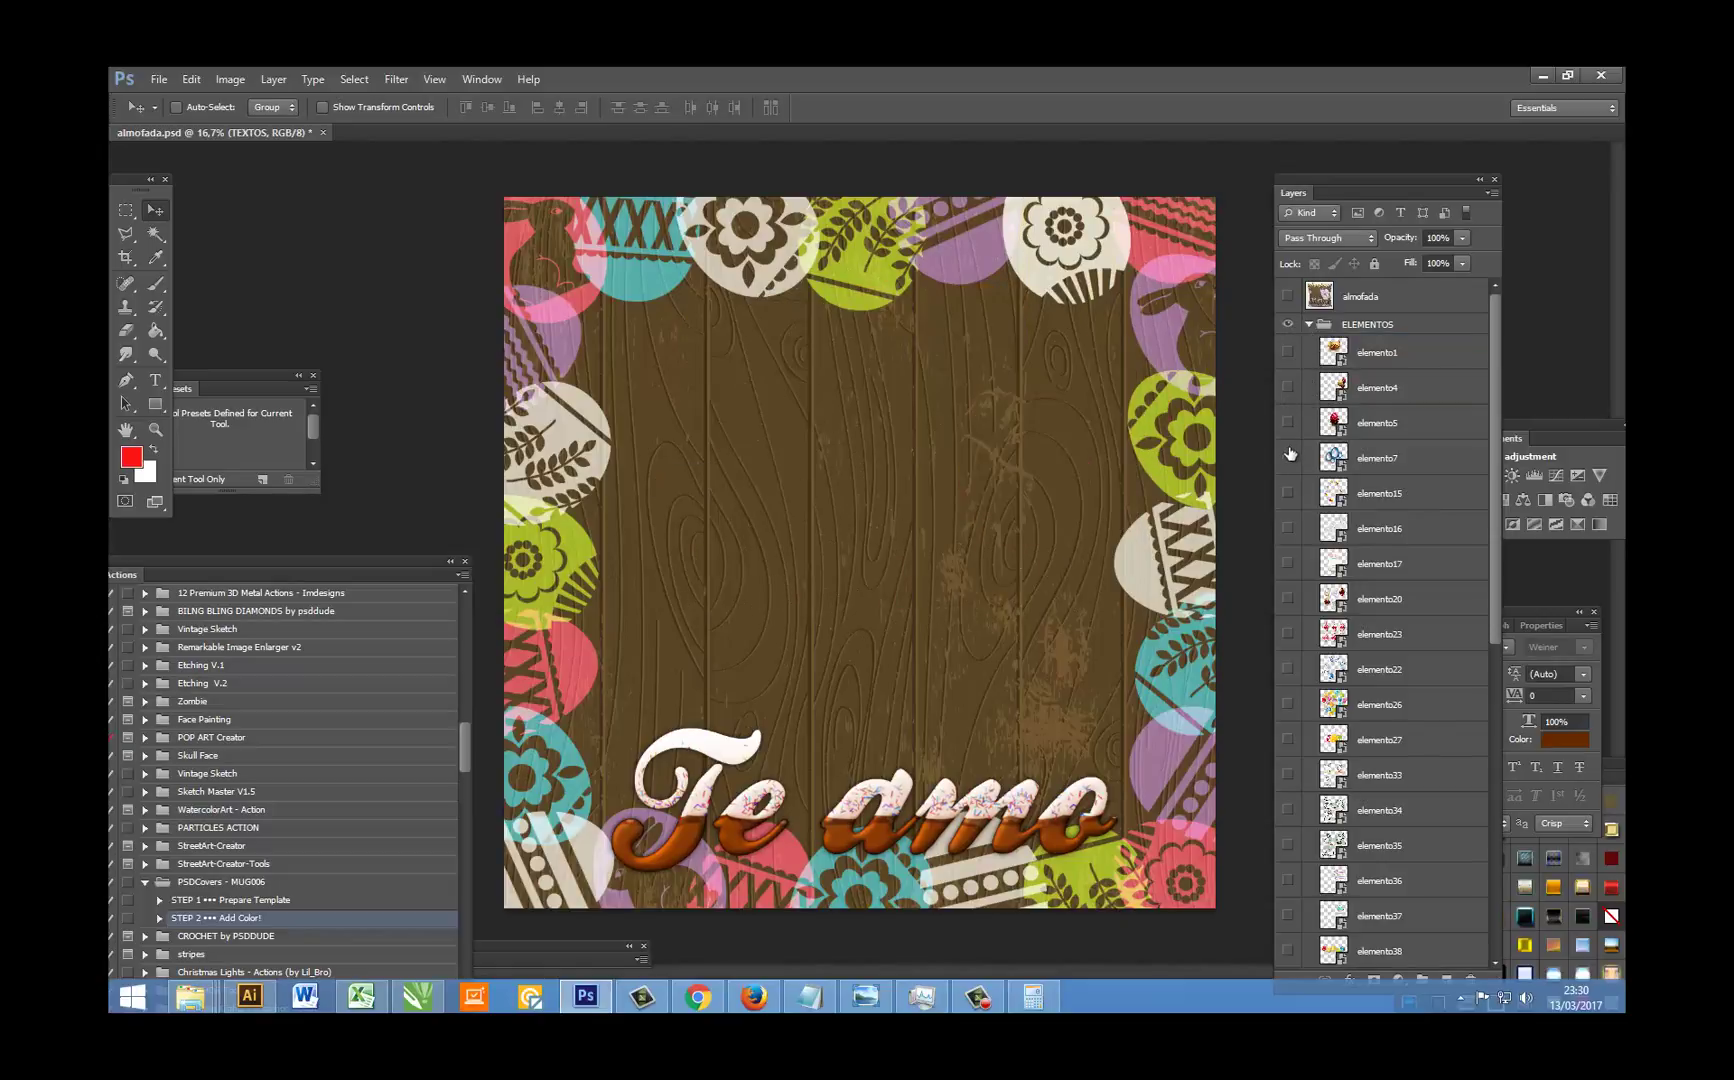
left_click(1288, 424)
left_click(1288, 424)
left_click(1288, 458)
left_click(1288, 458)
Step: Preview the elemento15, elemento16 and elemento17 layers one at a time
left_click(1289, 493)
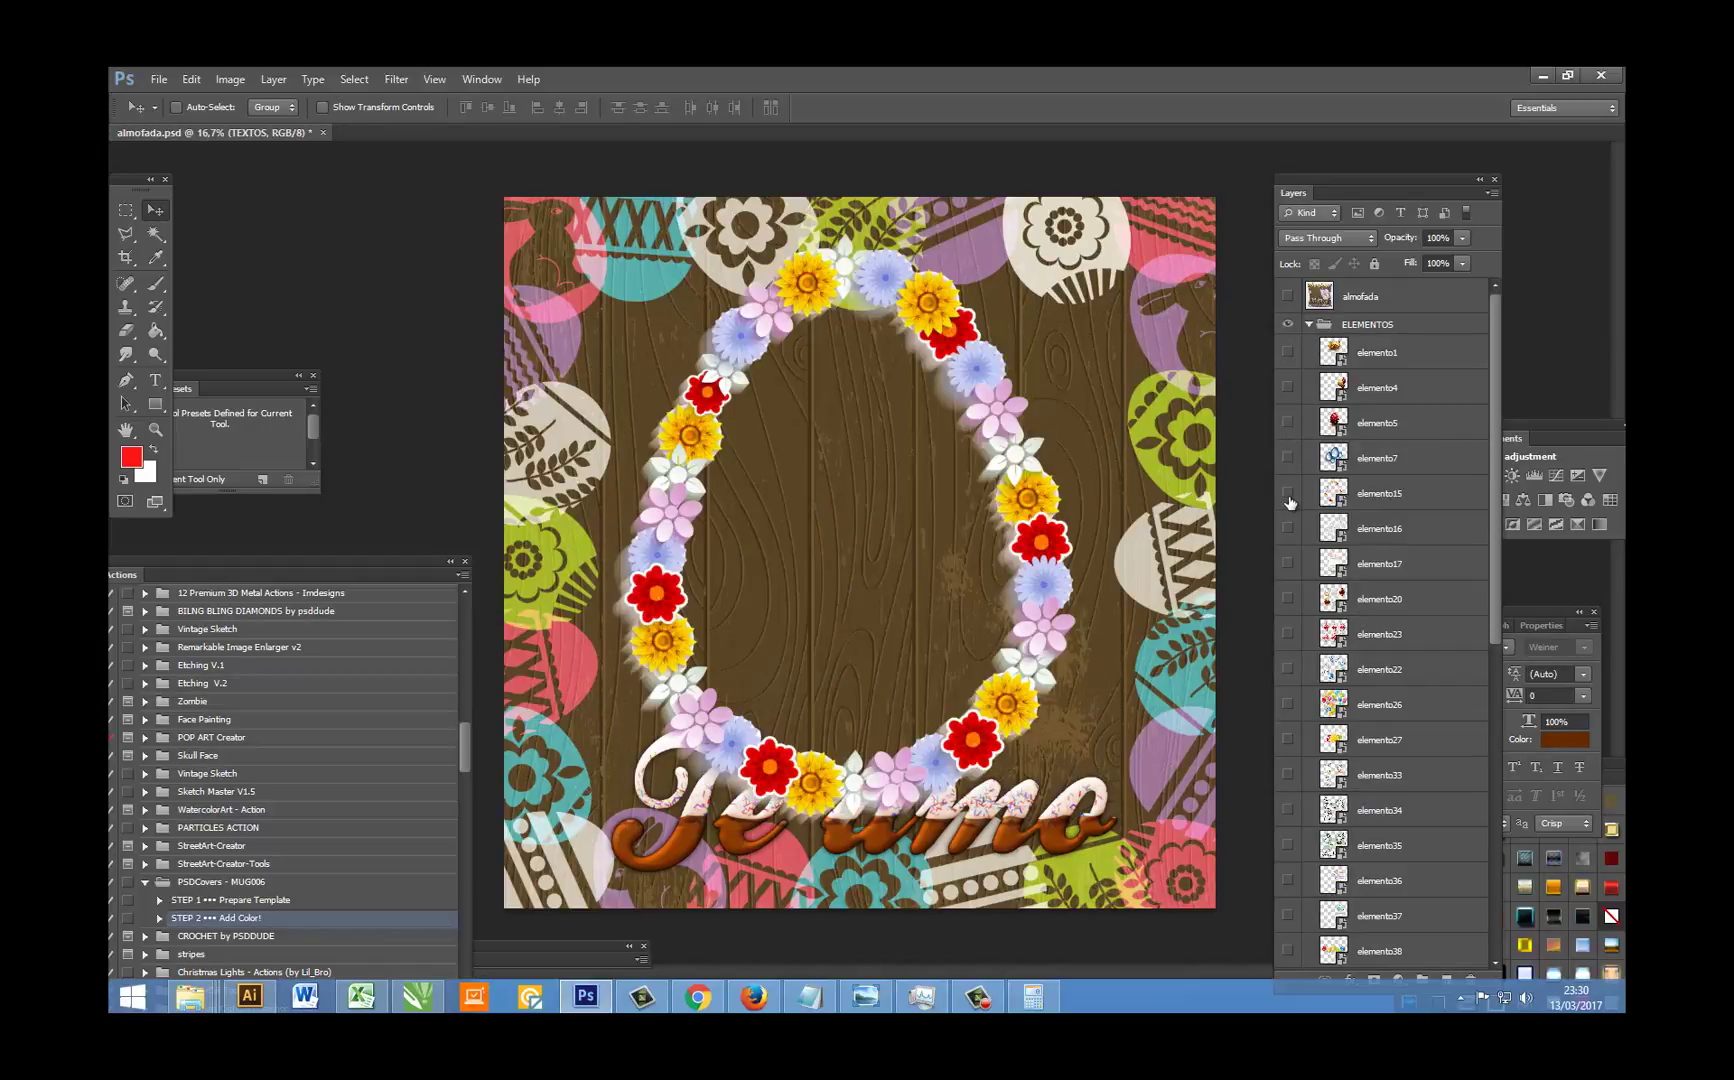
left_click(1289, 498)
left_click(1288, 528)
left_click(1288, 528)
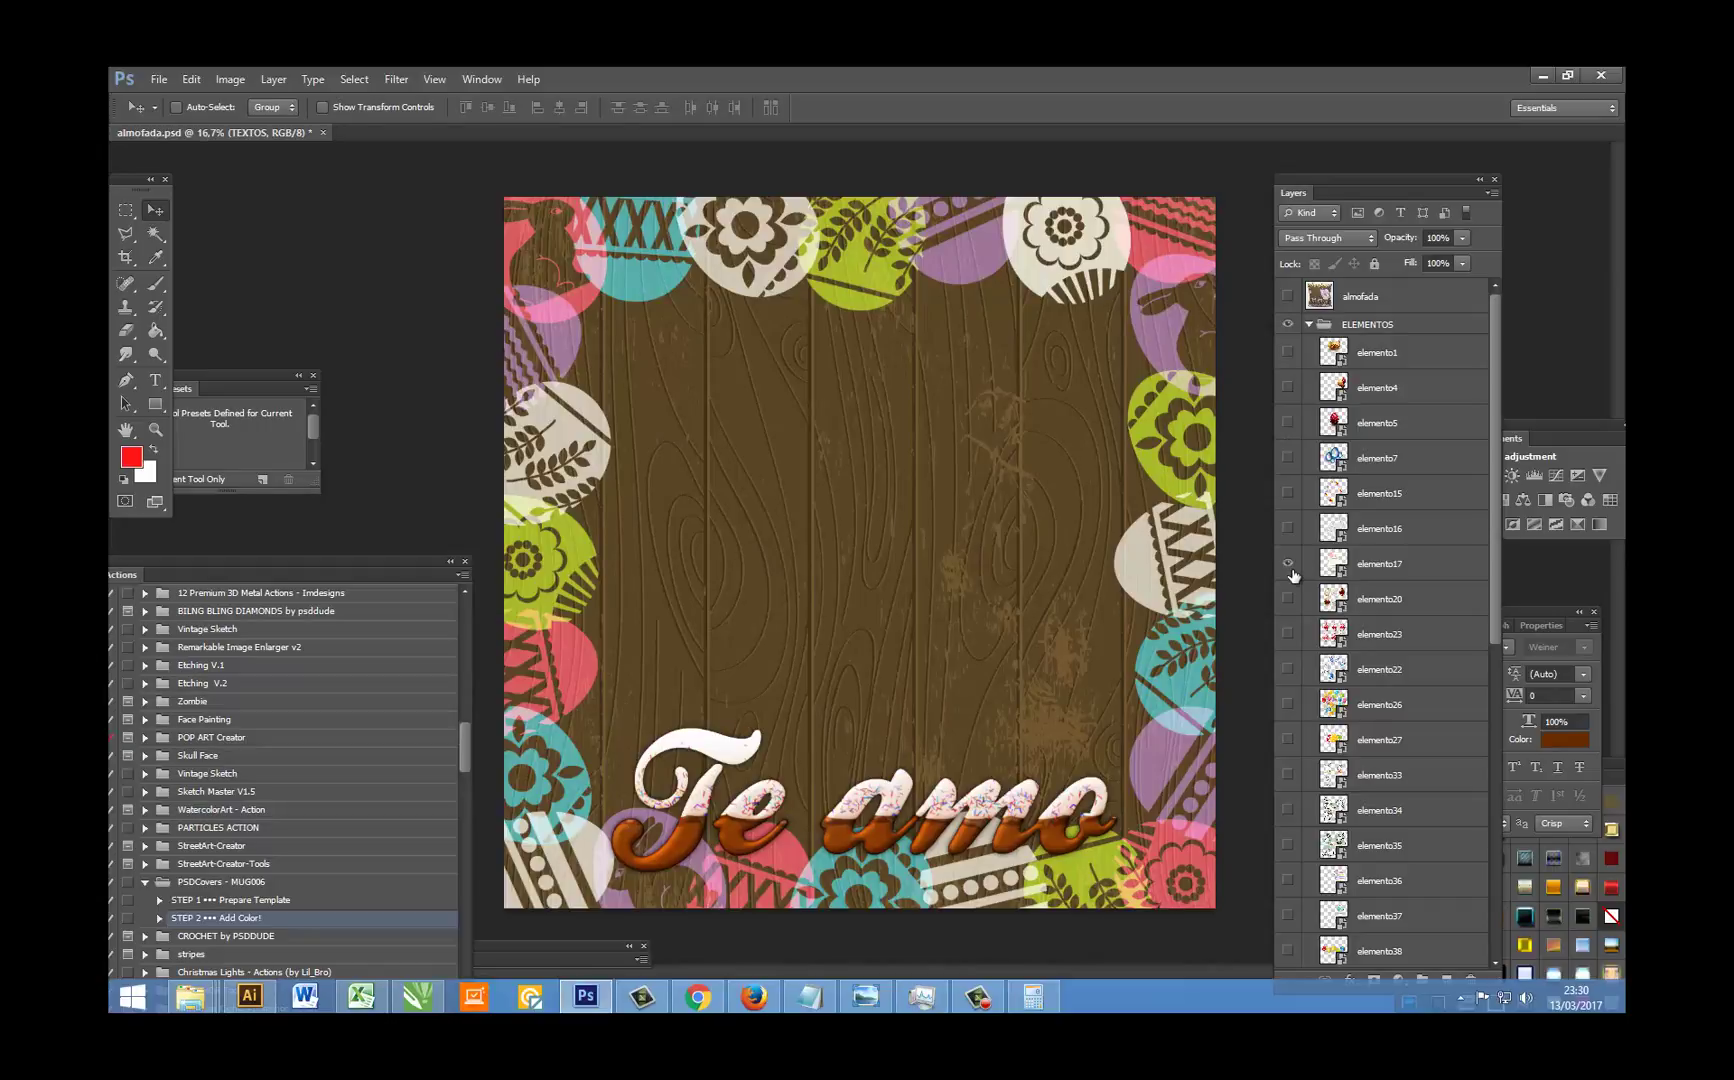
left_click(1288, 564)
left_click(1288, 566)
Step: Preview the elemento20, elemento23 and elemento22 layers one at a time
left_click(1288, 599)
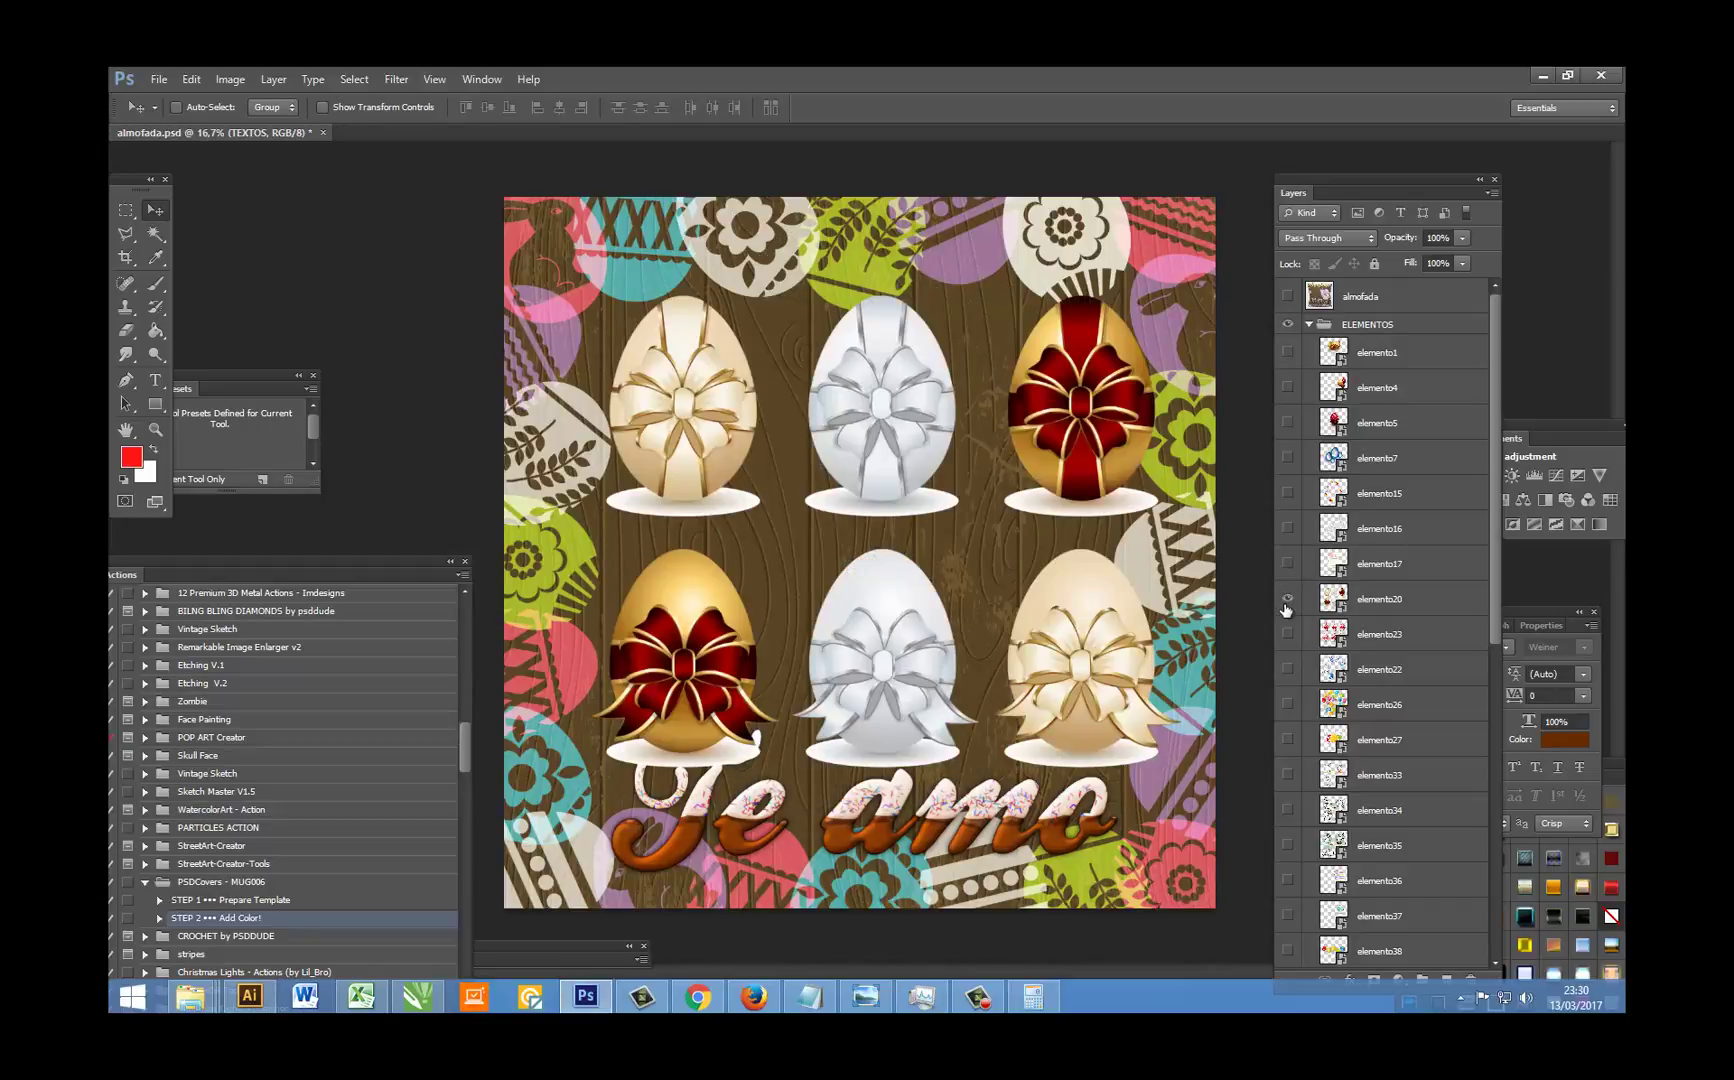
left_click(1288, 600)
left_click(1289, 634)
scroll(1289, 636, "down", 1)
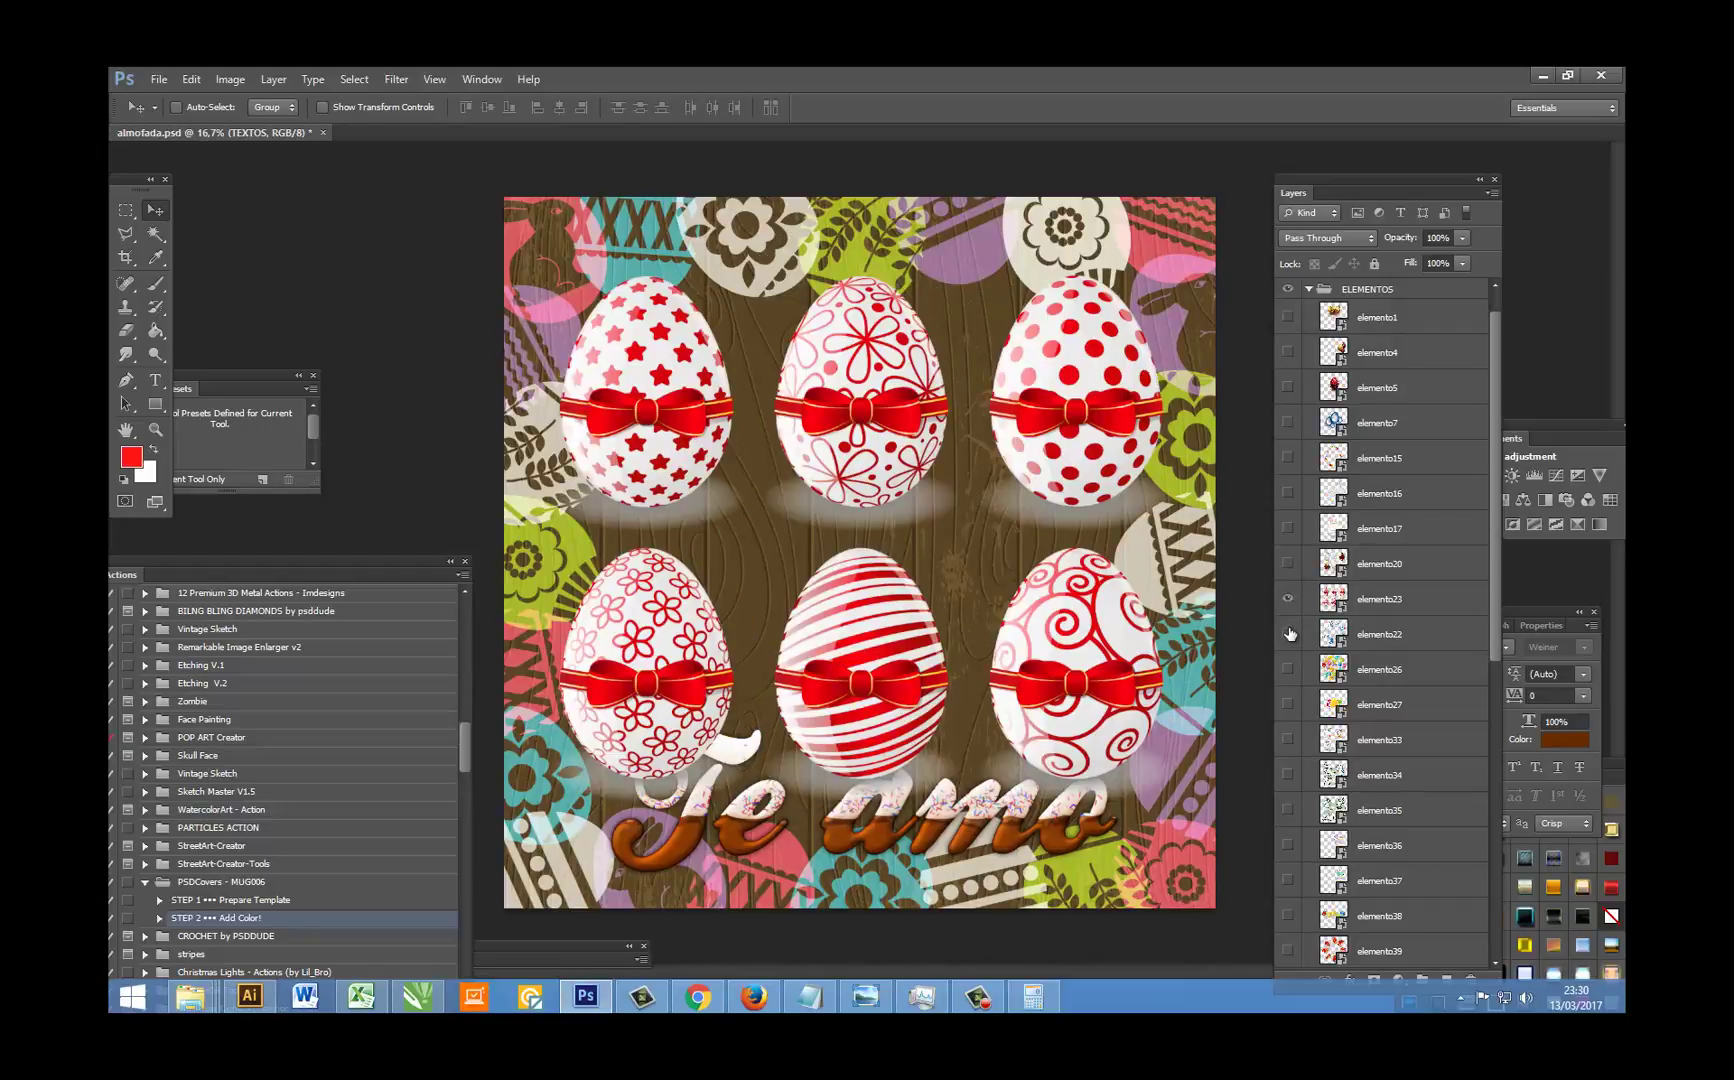
left_click(1288, 599)
left_click(1289, 634)
left_click(1288, 634)
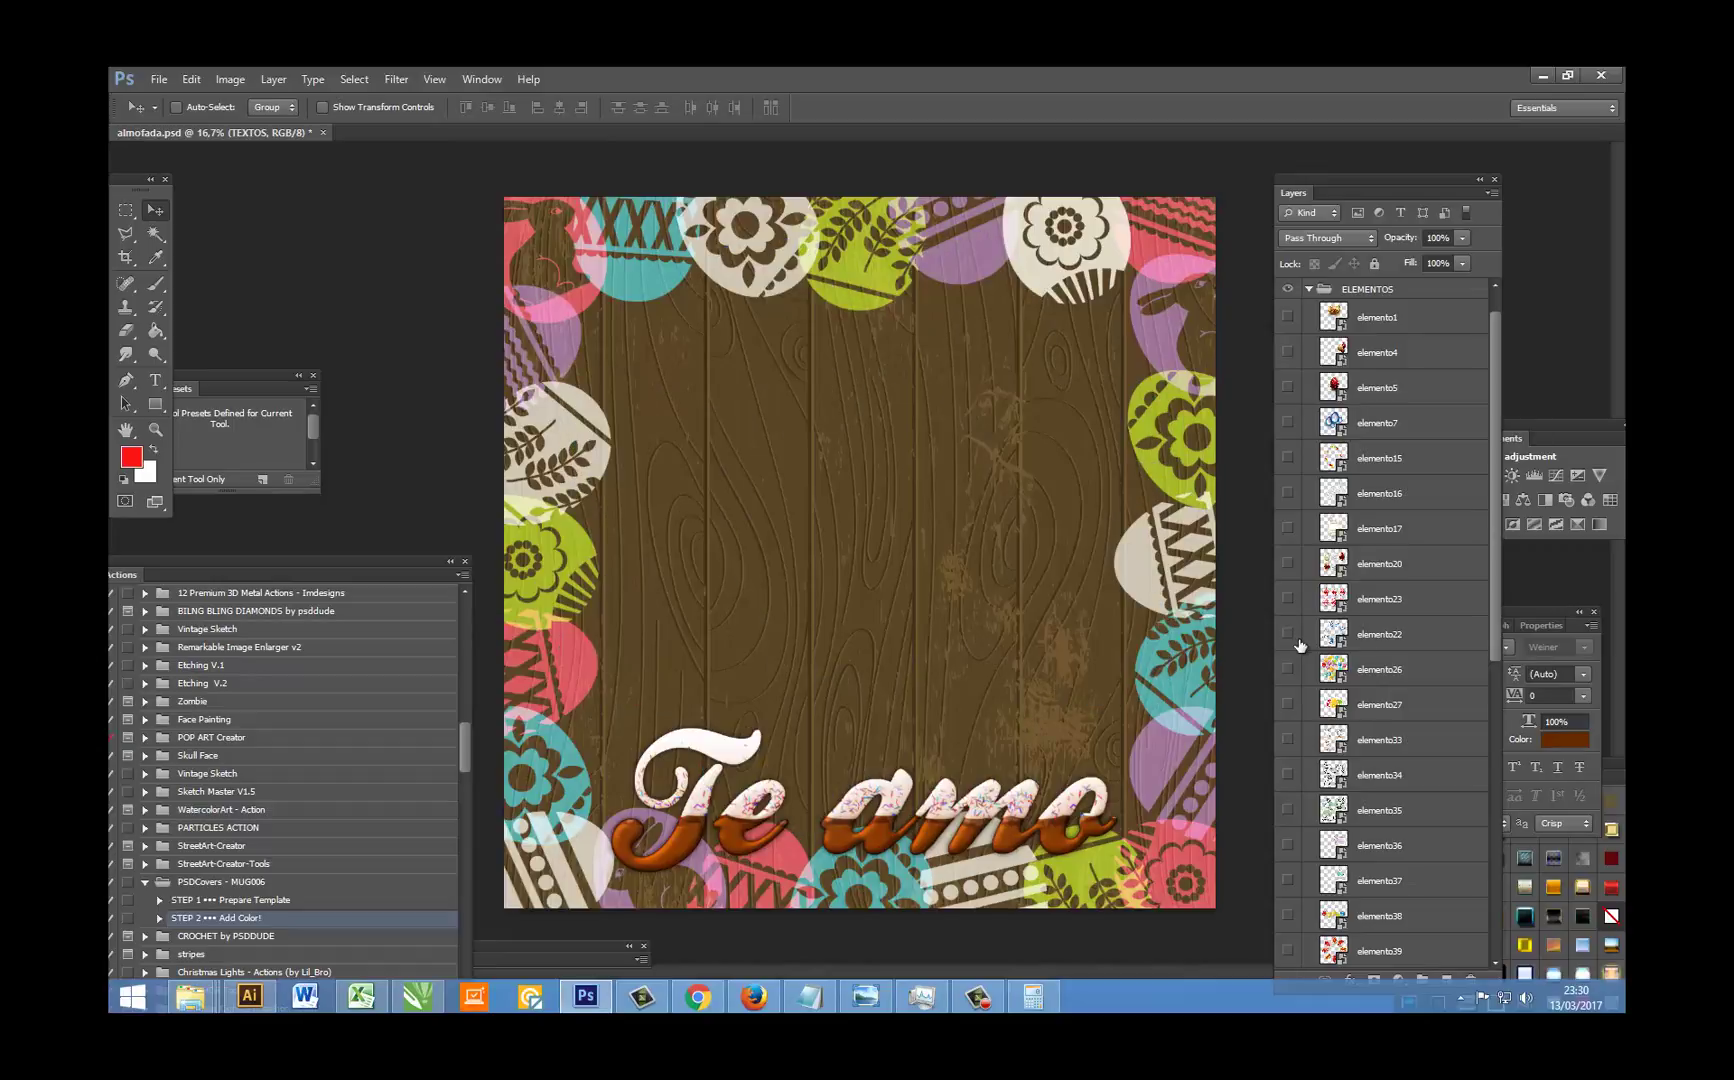
Step: Preview the elemento27 and elemento26 layers one at a time
scroll(1296, 625, "down", 4)
left_click(1288, 563)
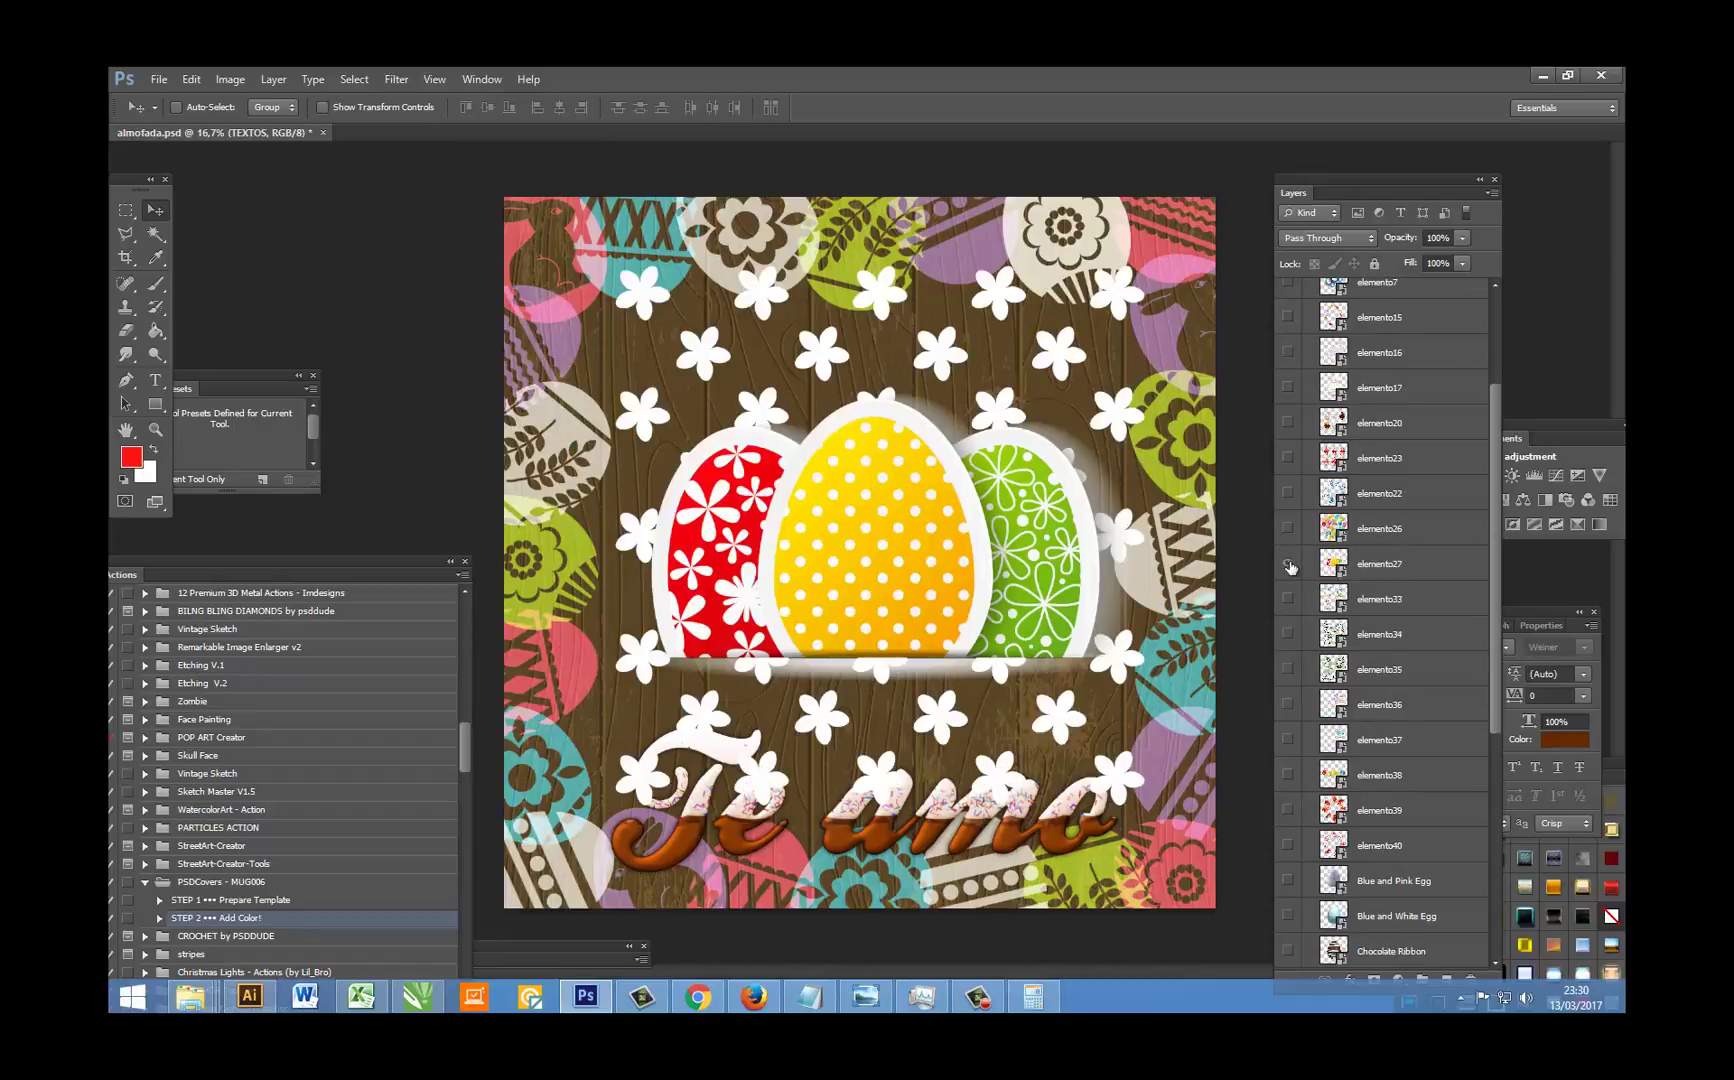
left_click(1288, 563)
left_click(1288, 528)
left_click(1288, 528)
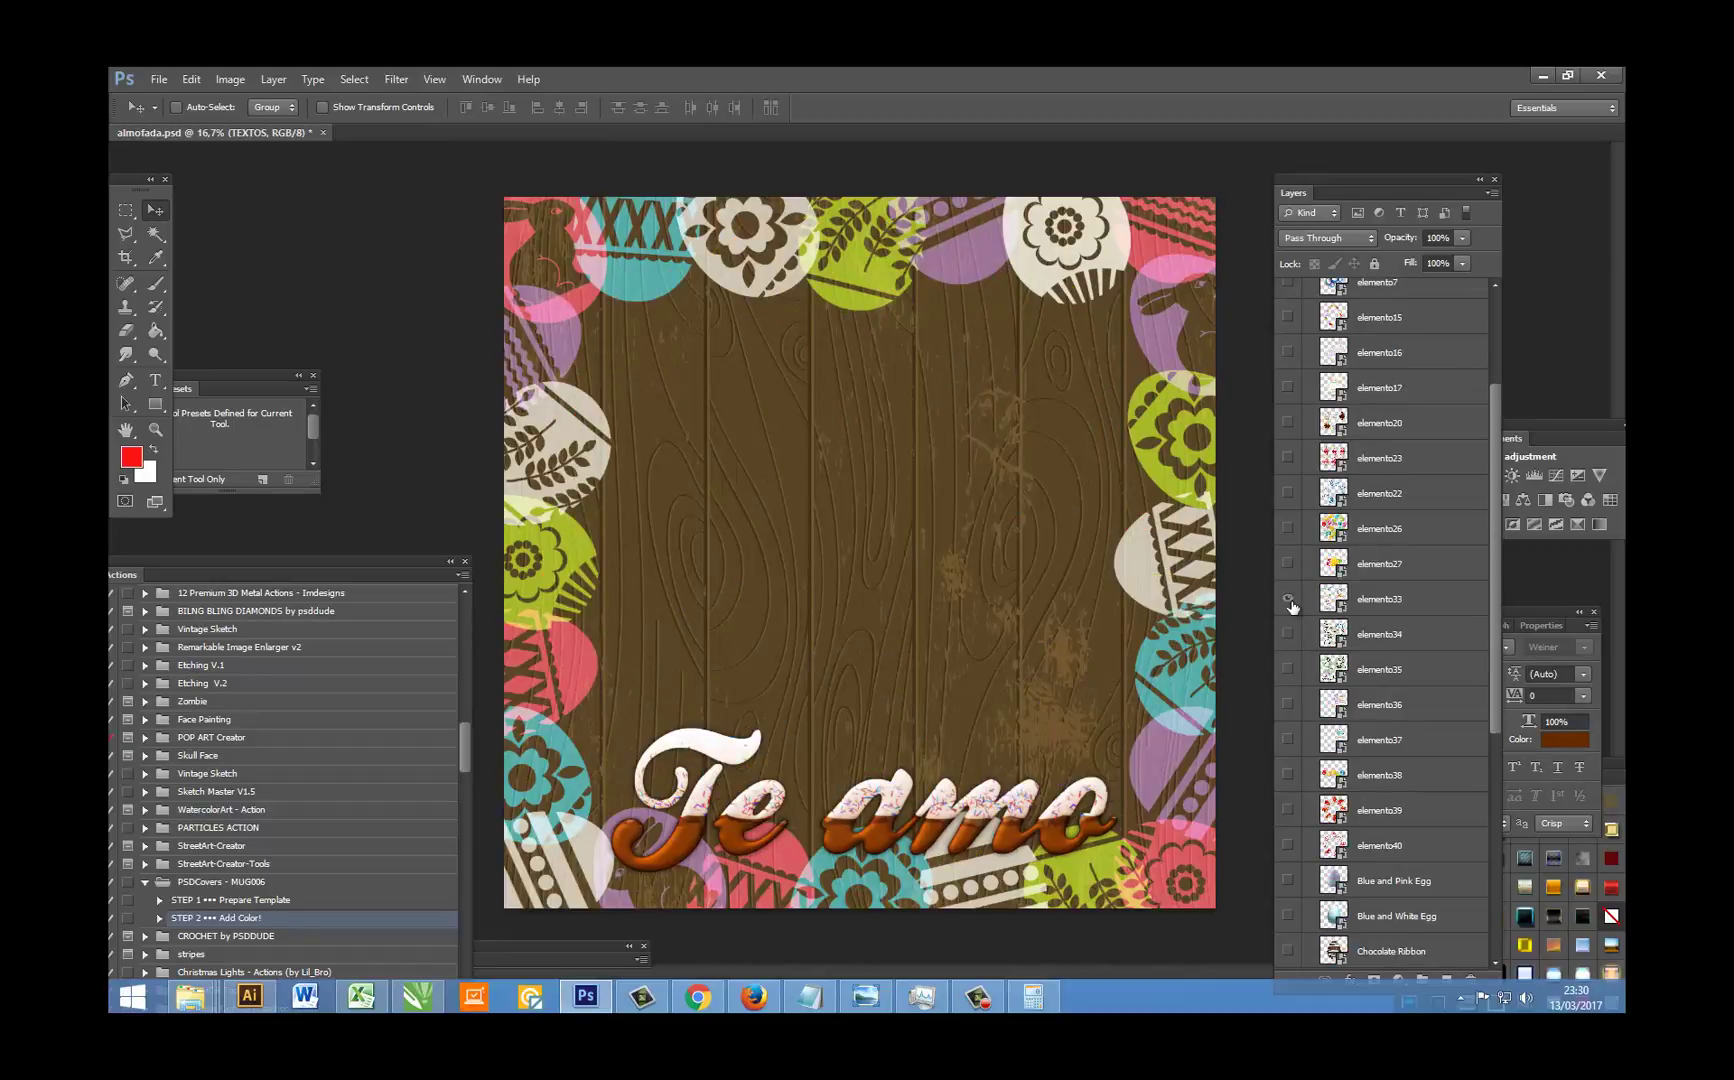
Step: Preview the elemento33, elemento34 and elemento35 layers one at a time
left_click(1288, 598)
left_click(1288, 599)
left_click(1288, 634)
left_click(1288, 634)
left_click(1288, 669)
left_click(1288, 669)
Step: Preview the elemento36 and elemento37 layers one at a time
left_click(1288, 704)
left_click(1288, 704)
scroll(1290, 712, "down", 1)
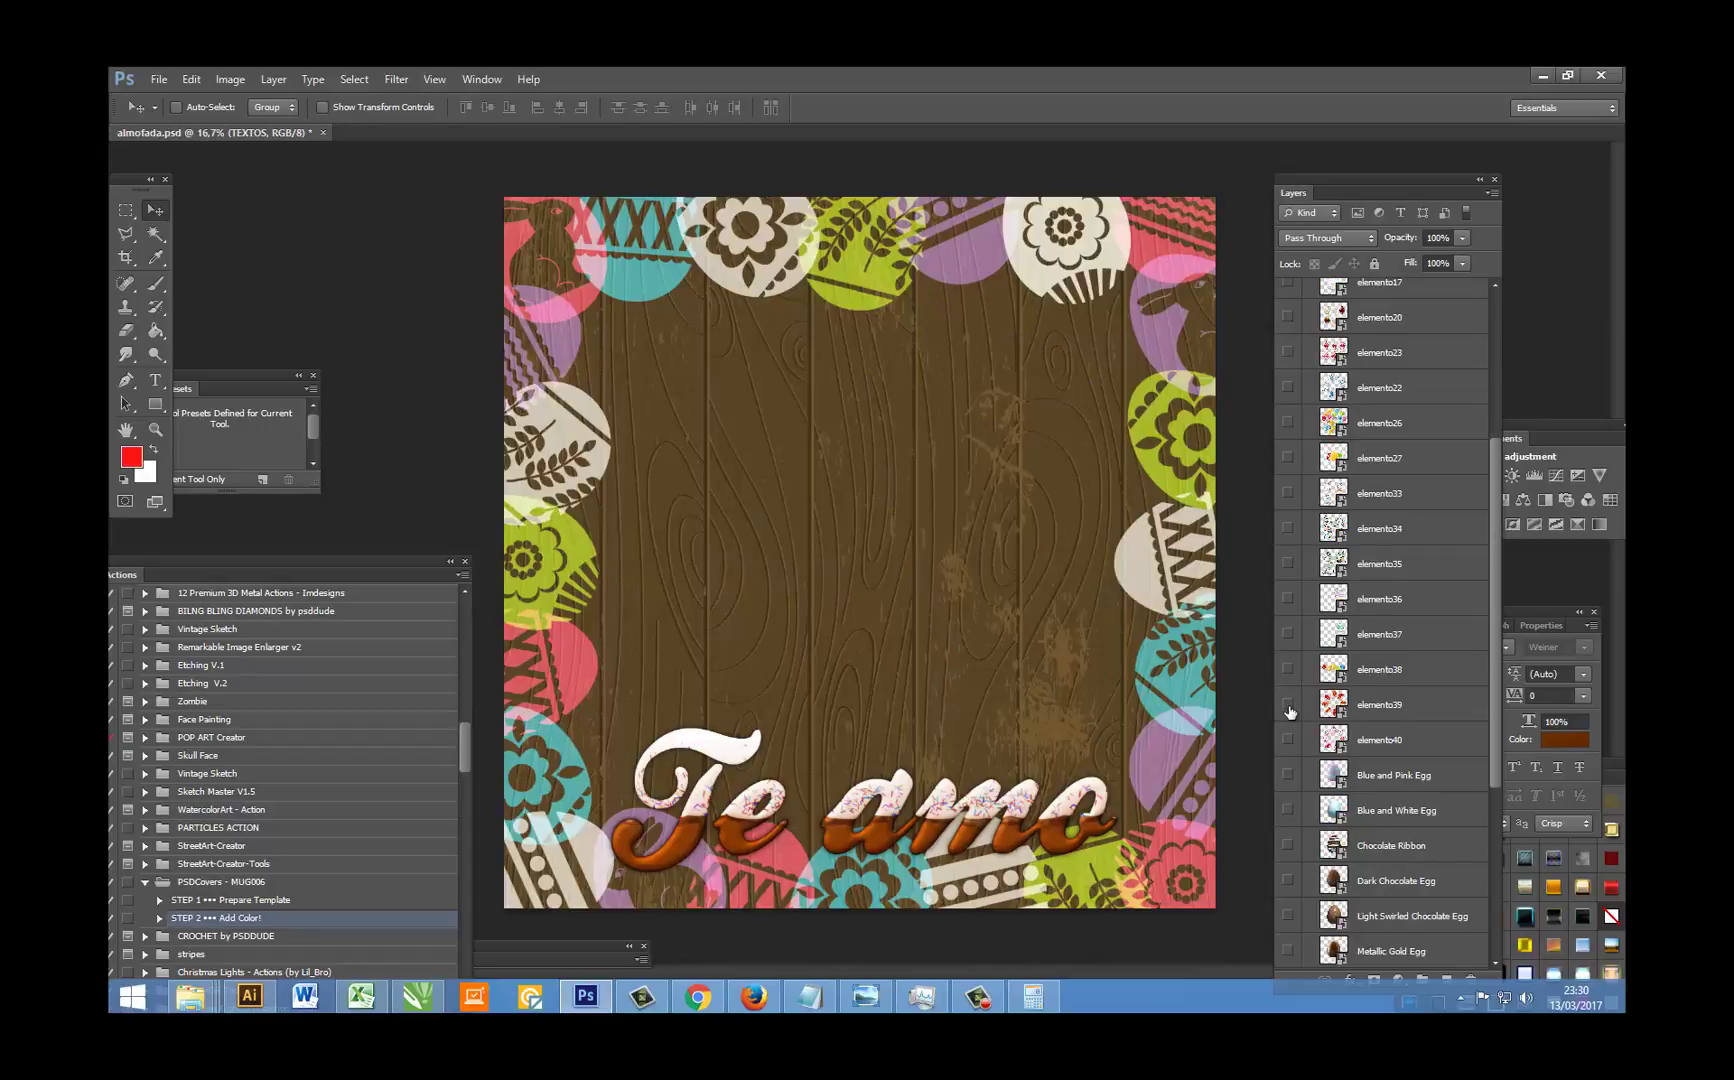
left_click(1288, 599)
left_click(1288, 601)
left_click(1288, 634)
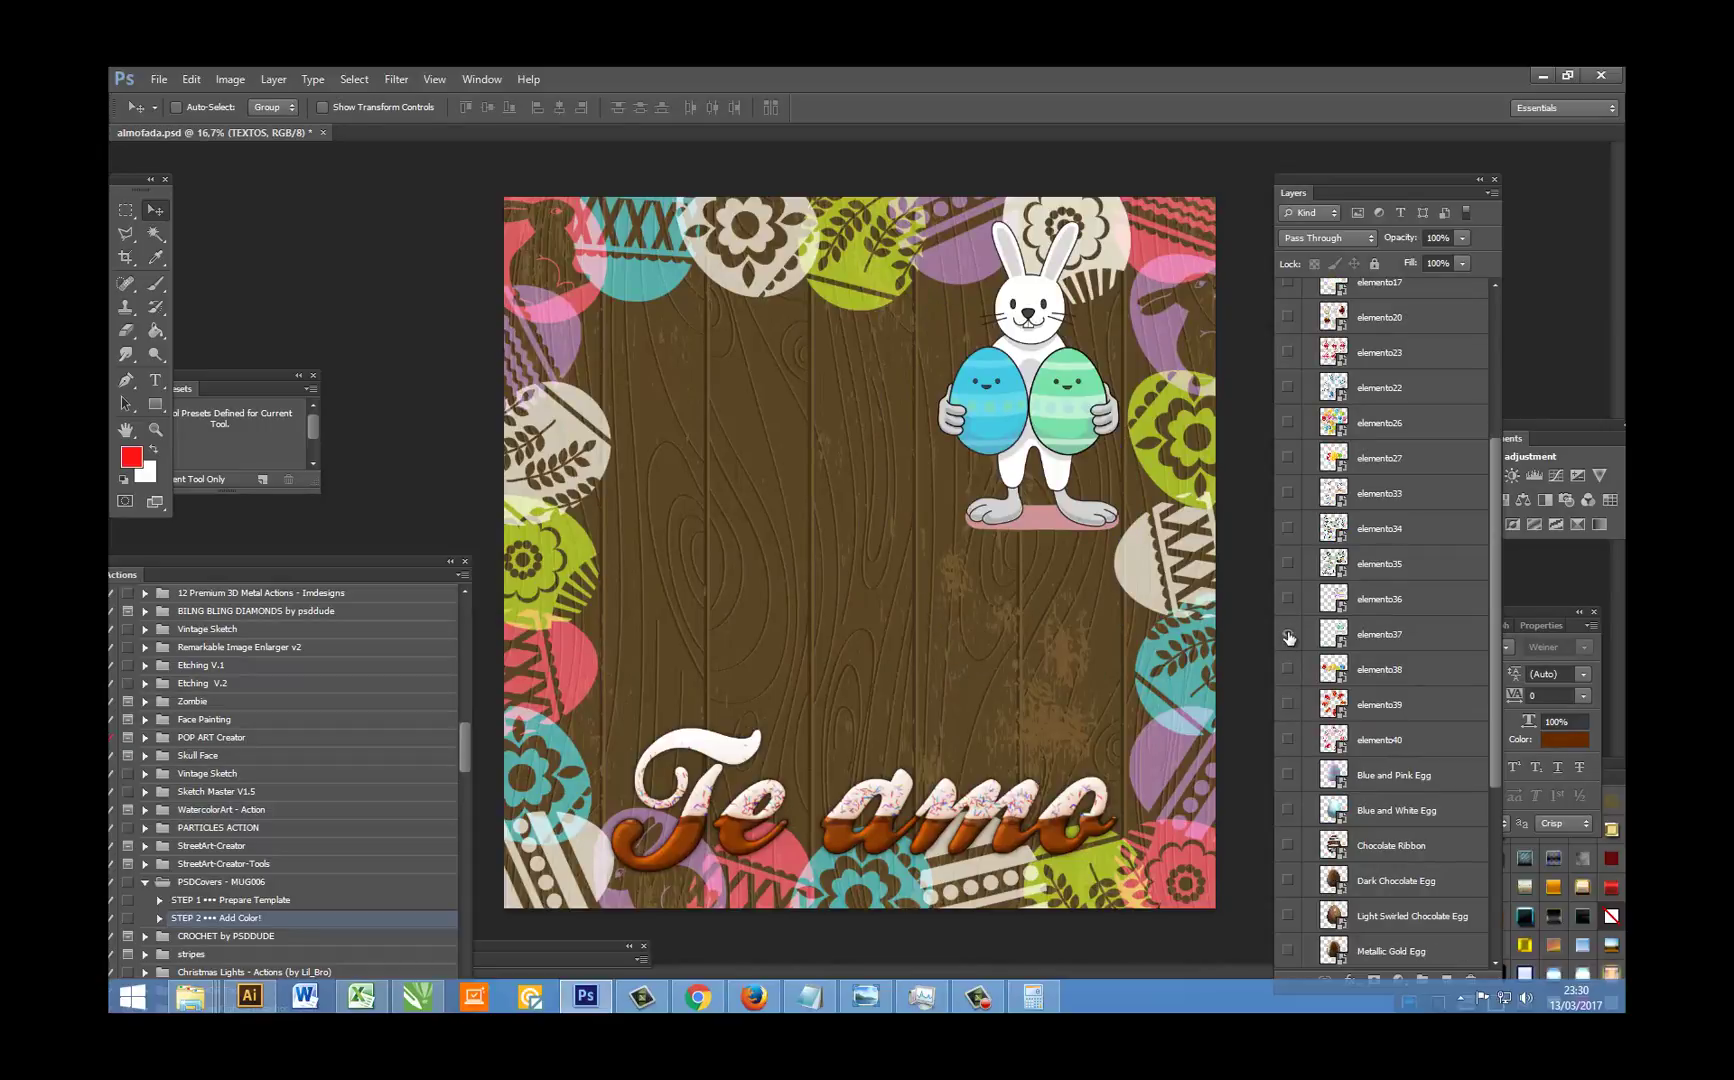
left_click(1289, 644)
Step: Preview the elemento38, elemento39 and elemento40 layers one at a time
left_click(1288, 669)
left_click(1288, 670)
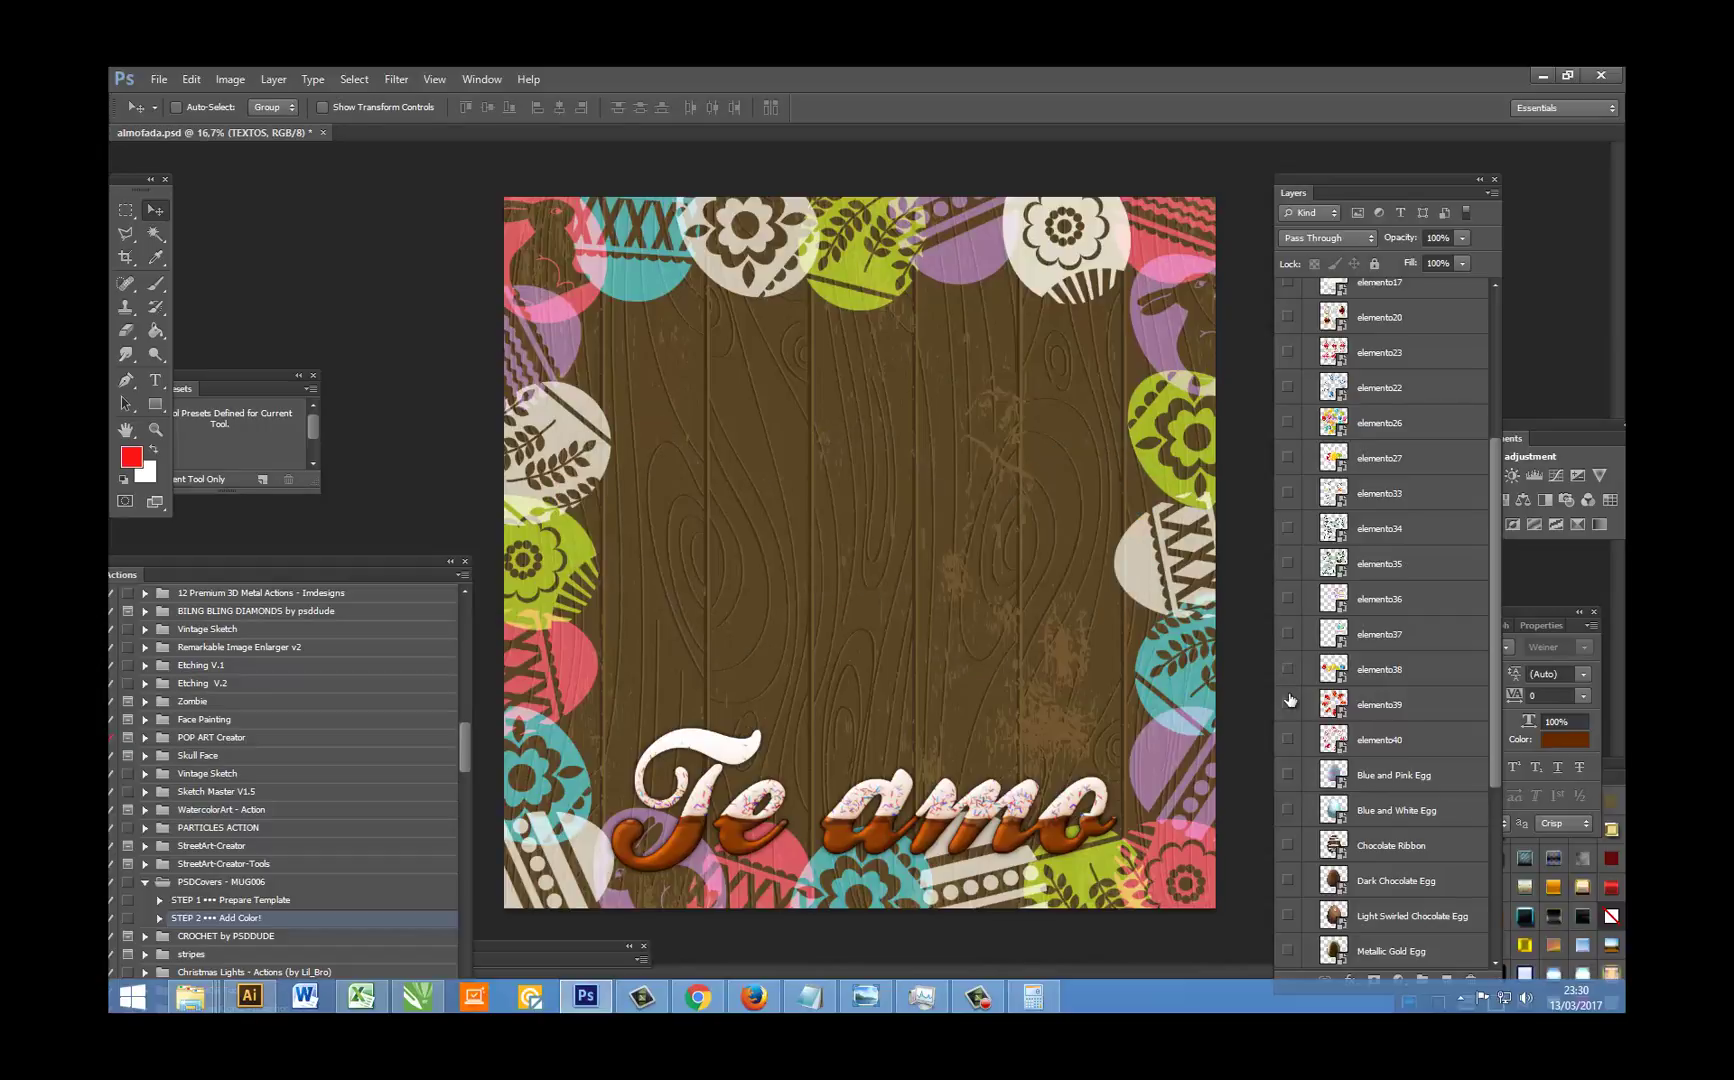
left_click(1289, 705)
left_click(1289, 705)
left_click(1288, 741)
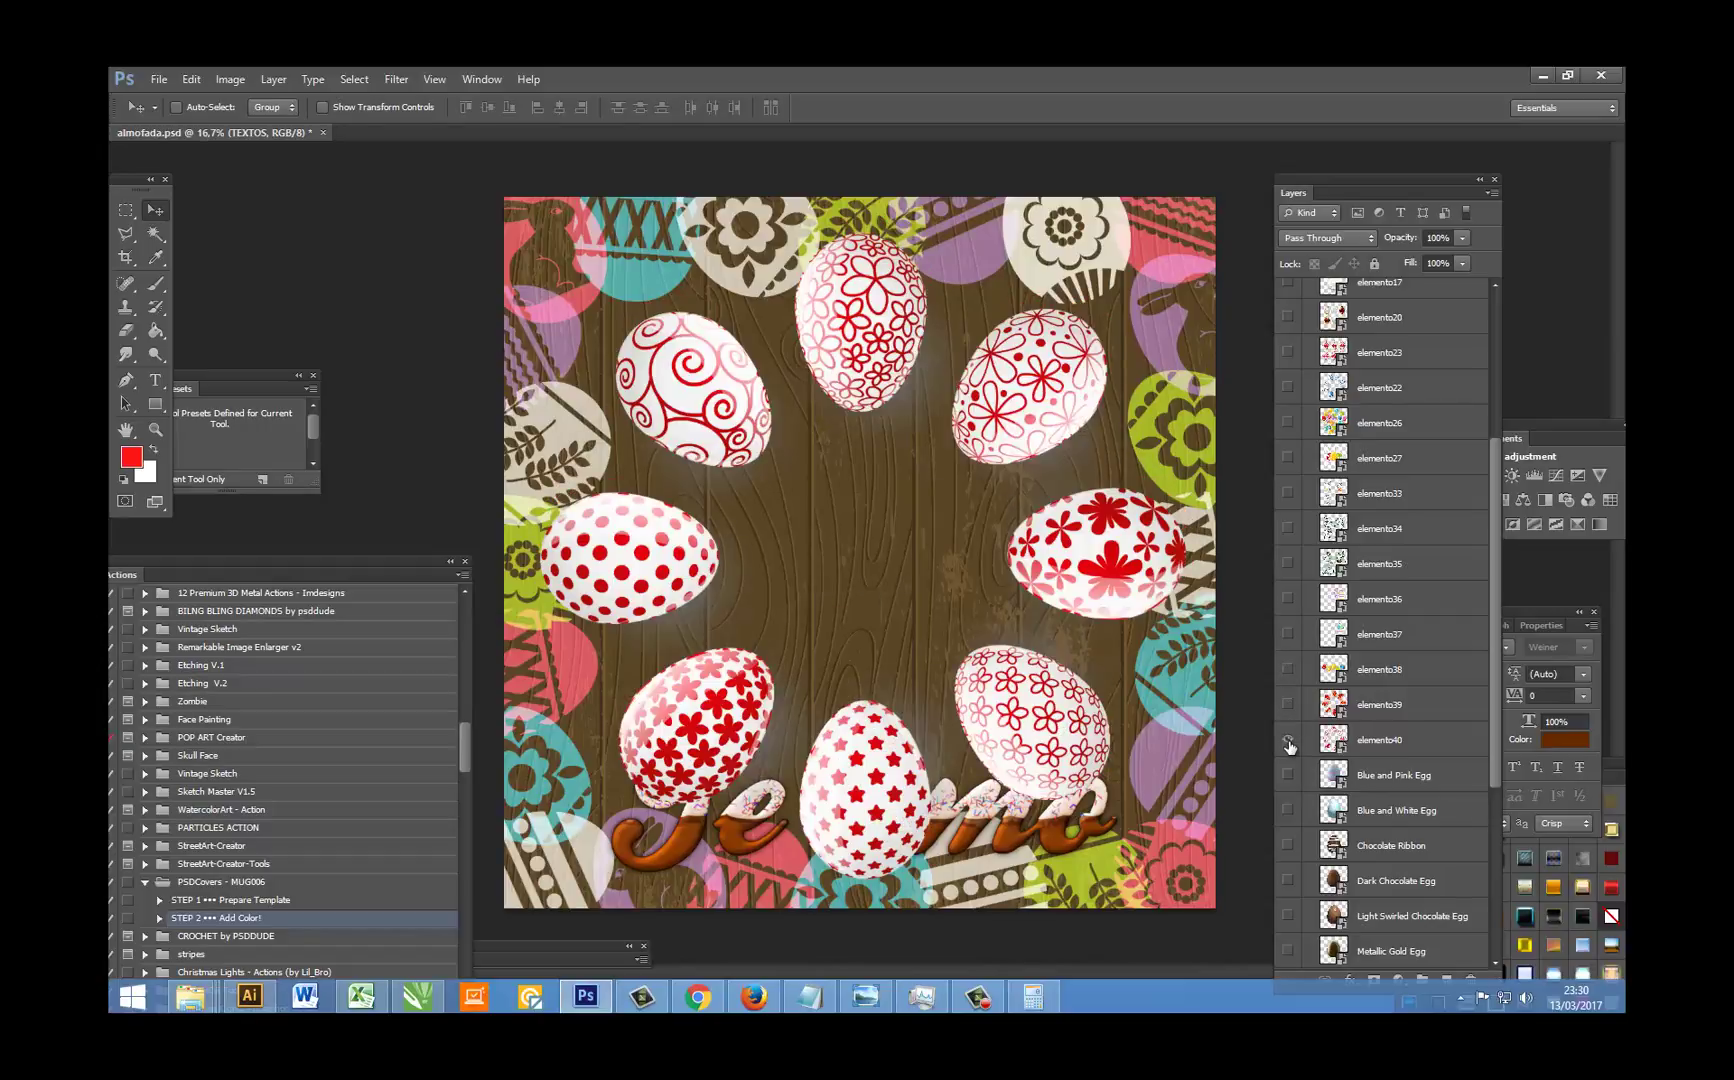
left_click(1288, 741)
Step: Preview the Blue and Pink Egg and Blue and White Egg layers one at a time
left_click(1289, 776)
left_click(1289, 776)
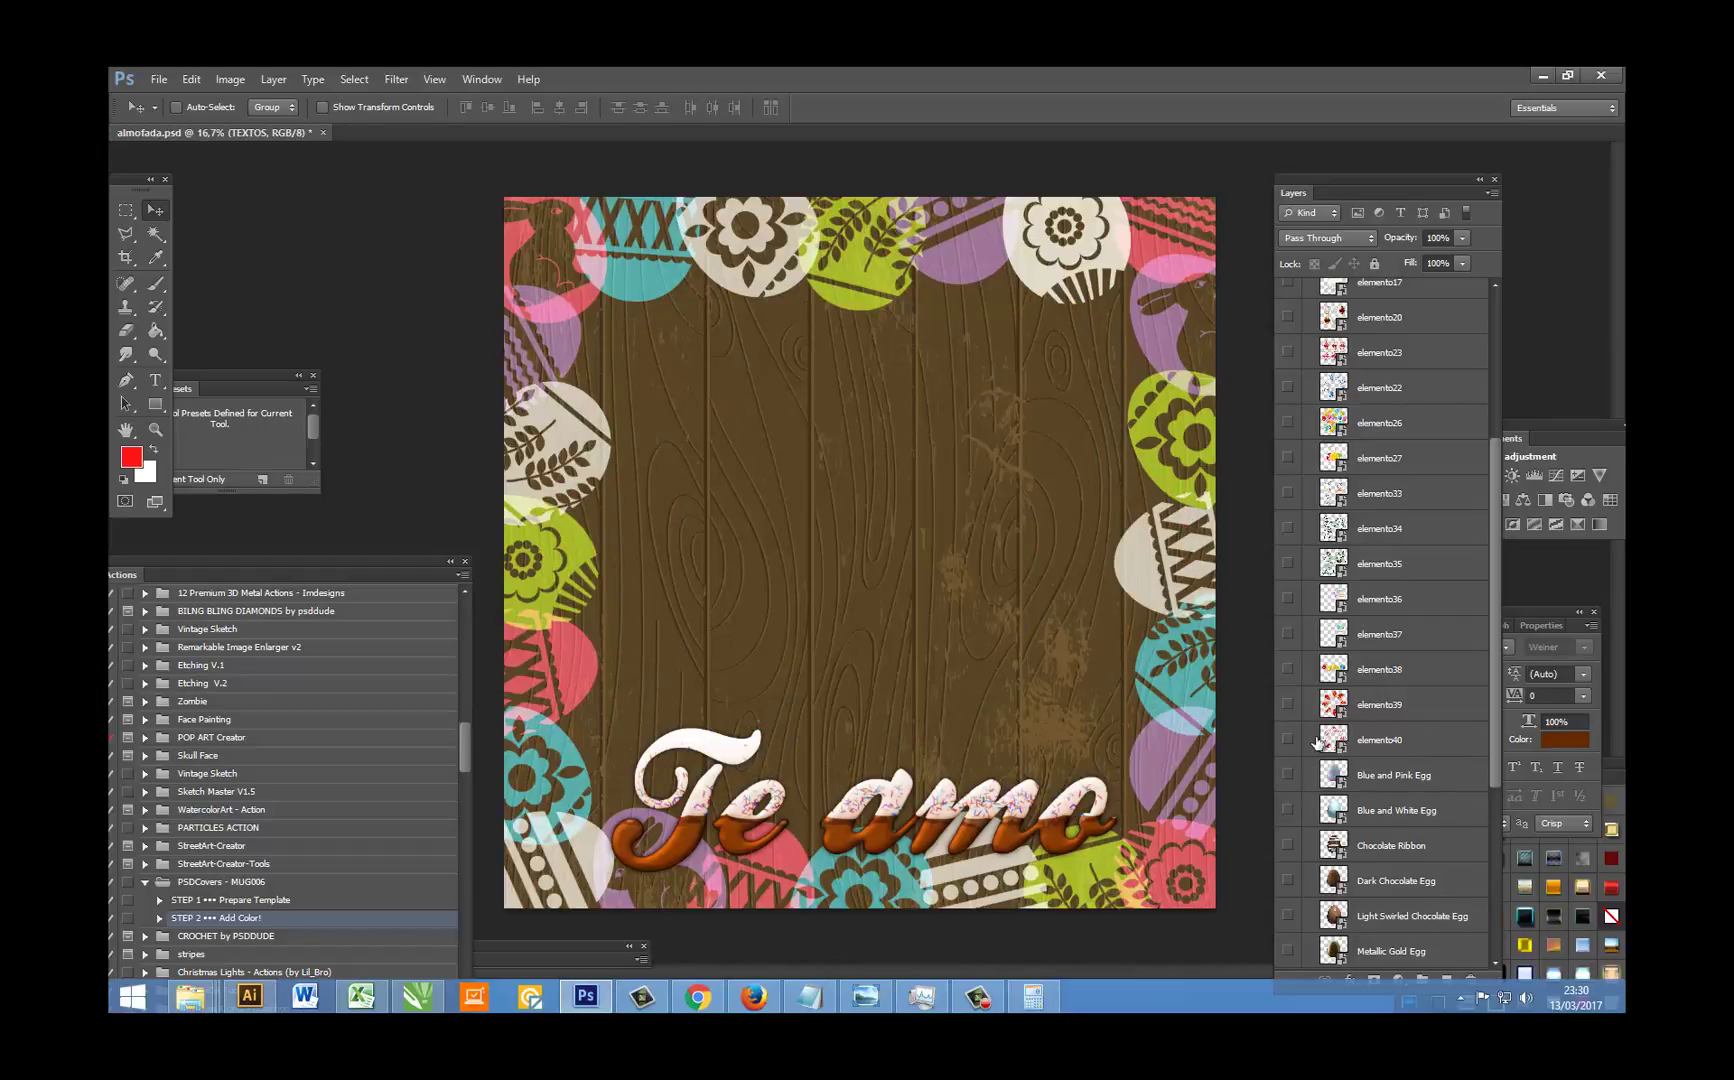
scroll(1313, 679, "down", 3)
left_click(1289, 634)
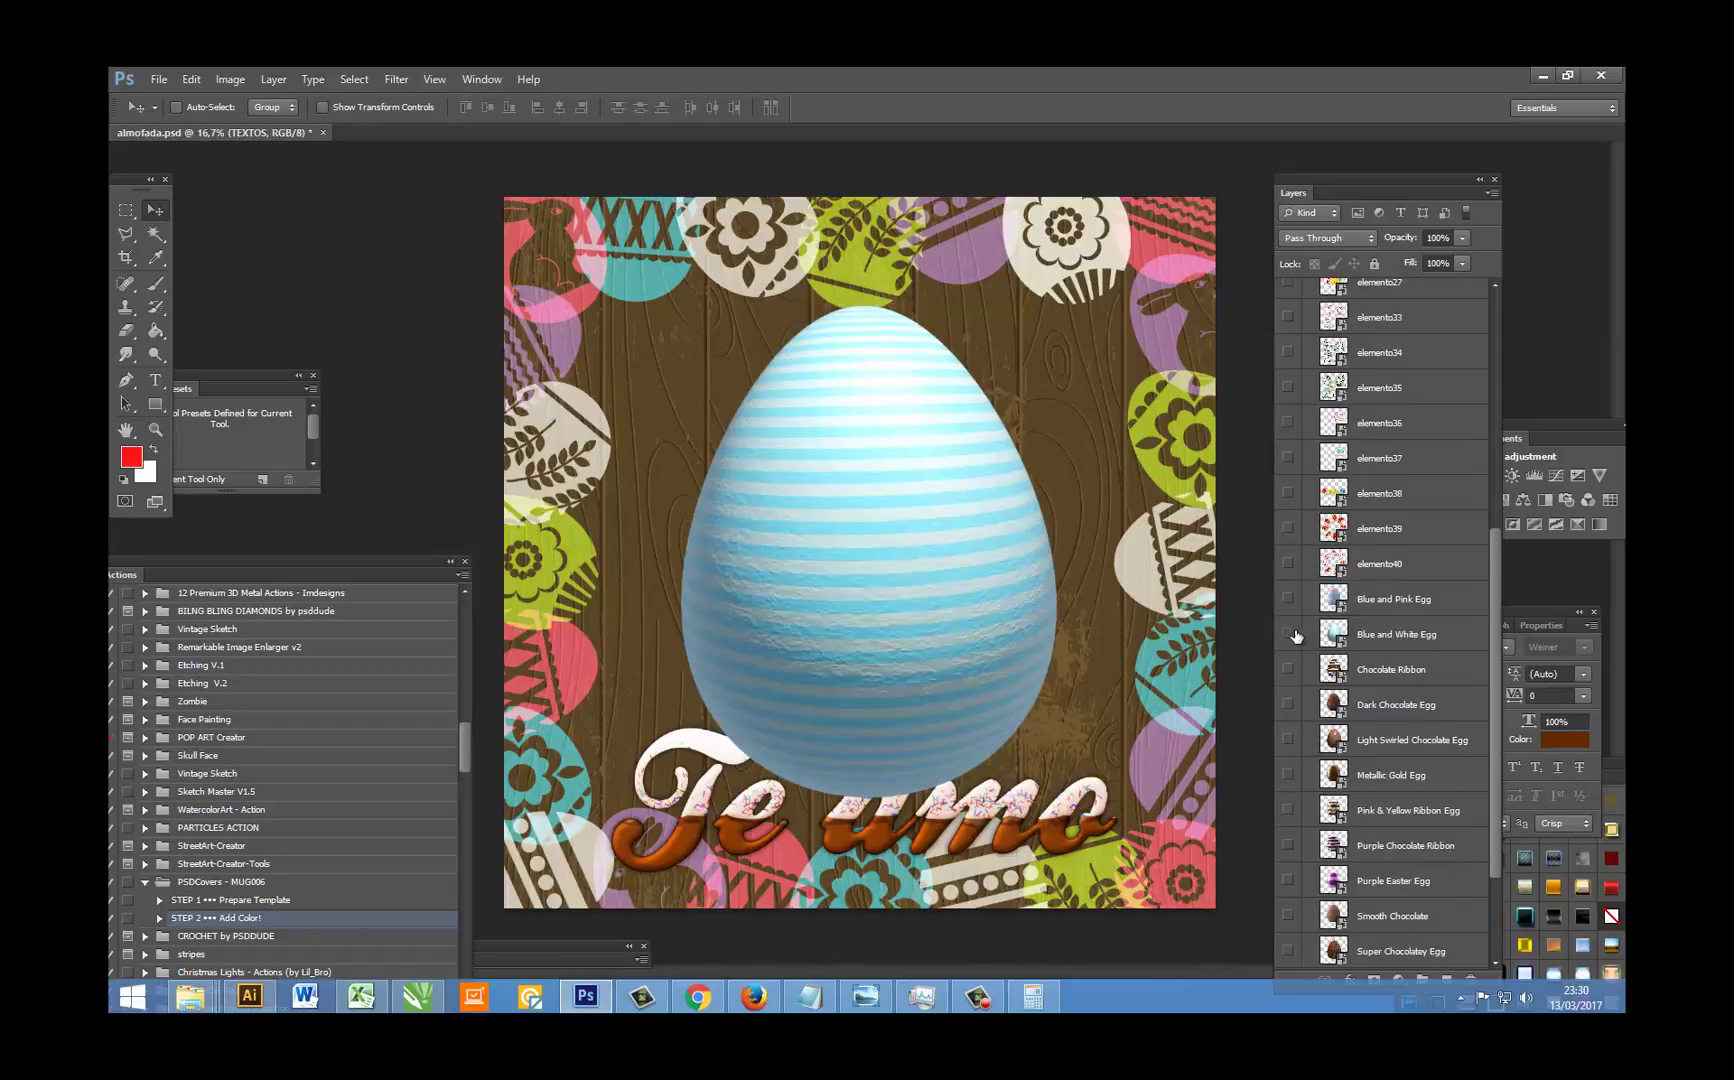
left_click(1289, 634)
Step: Preview the Chocolate Ribbon, Dark Chocolate Egg and Light Swirled Chocolate Egg layers one at a time
left_click(1289, 669)
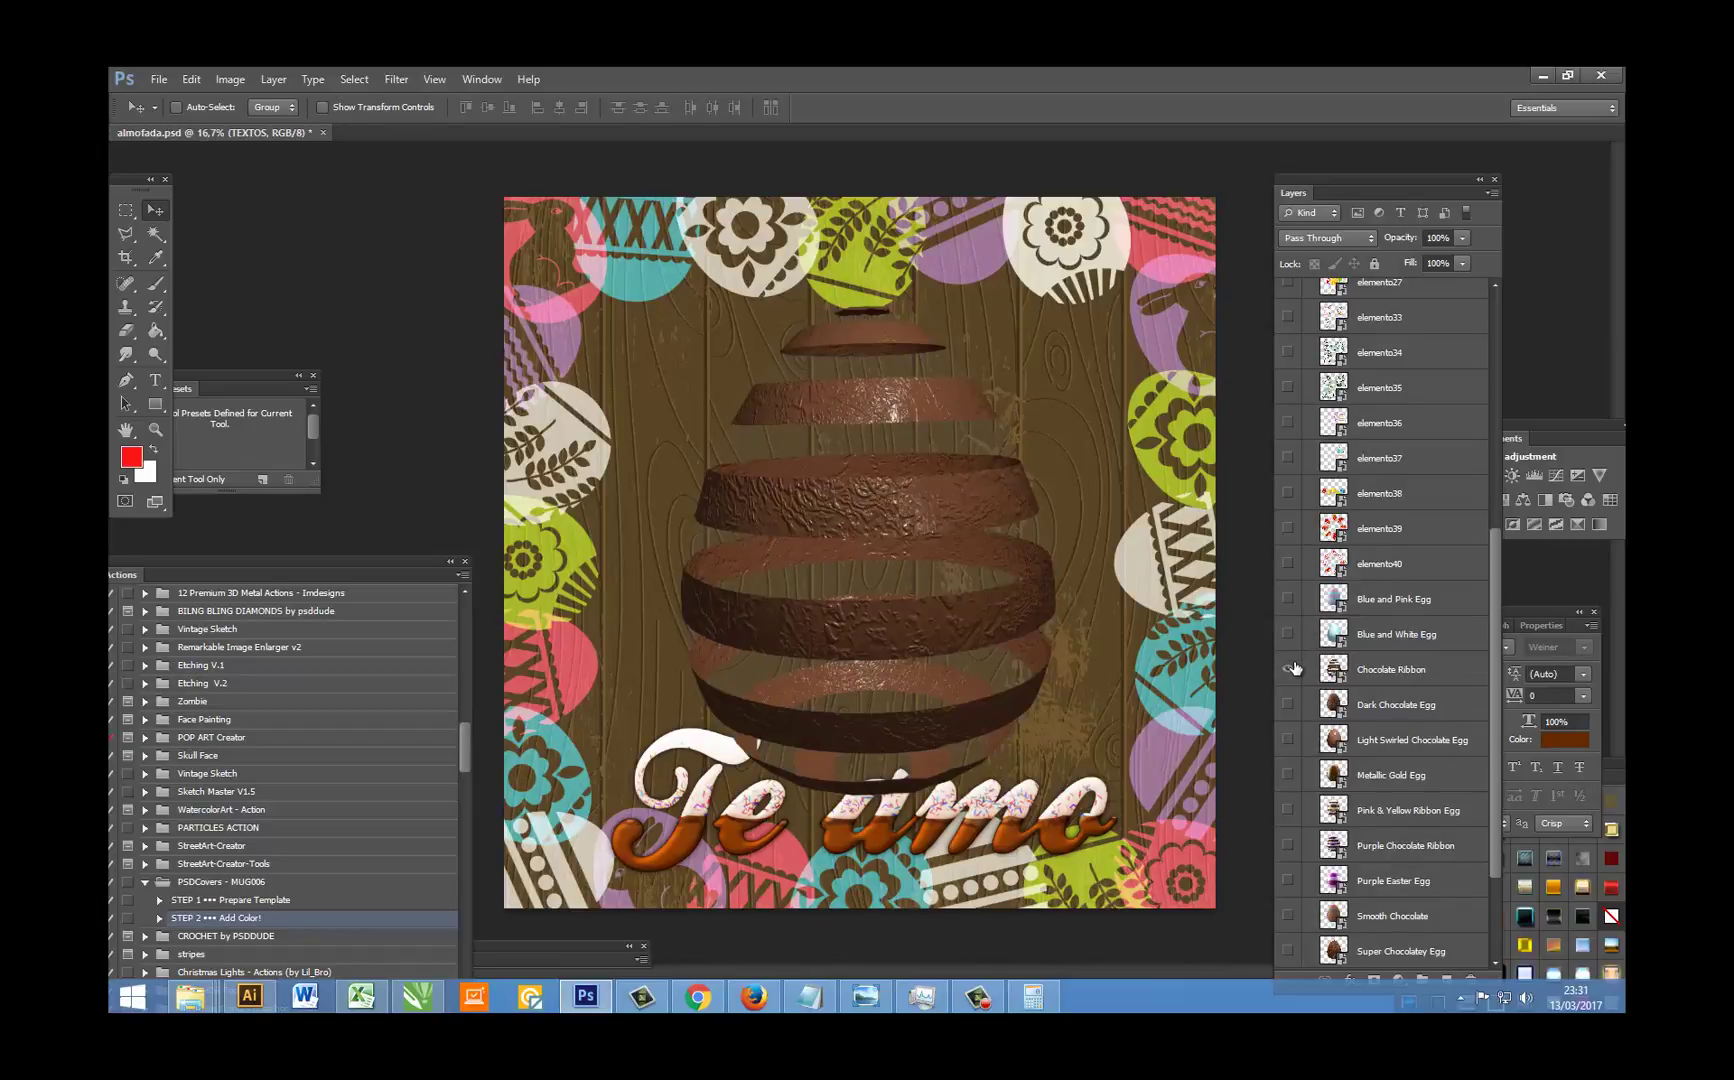
left_click(1289, 669)
left_click(1289, 704)
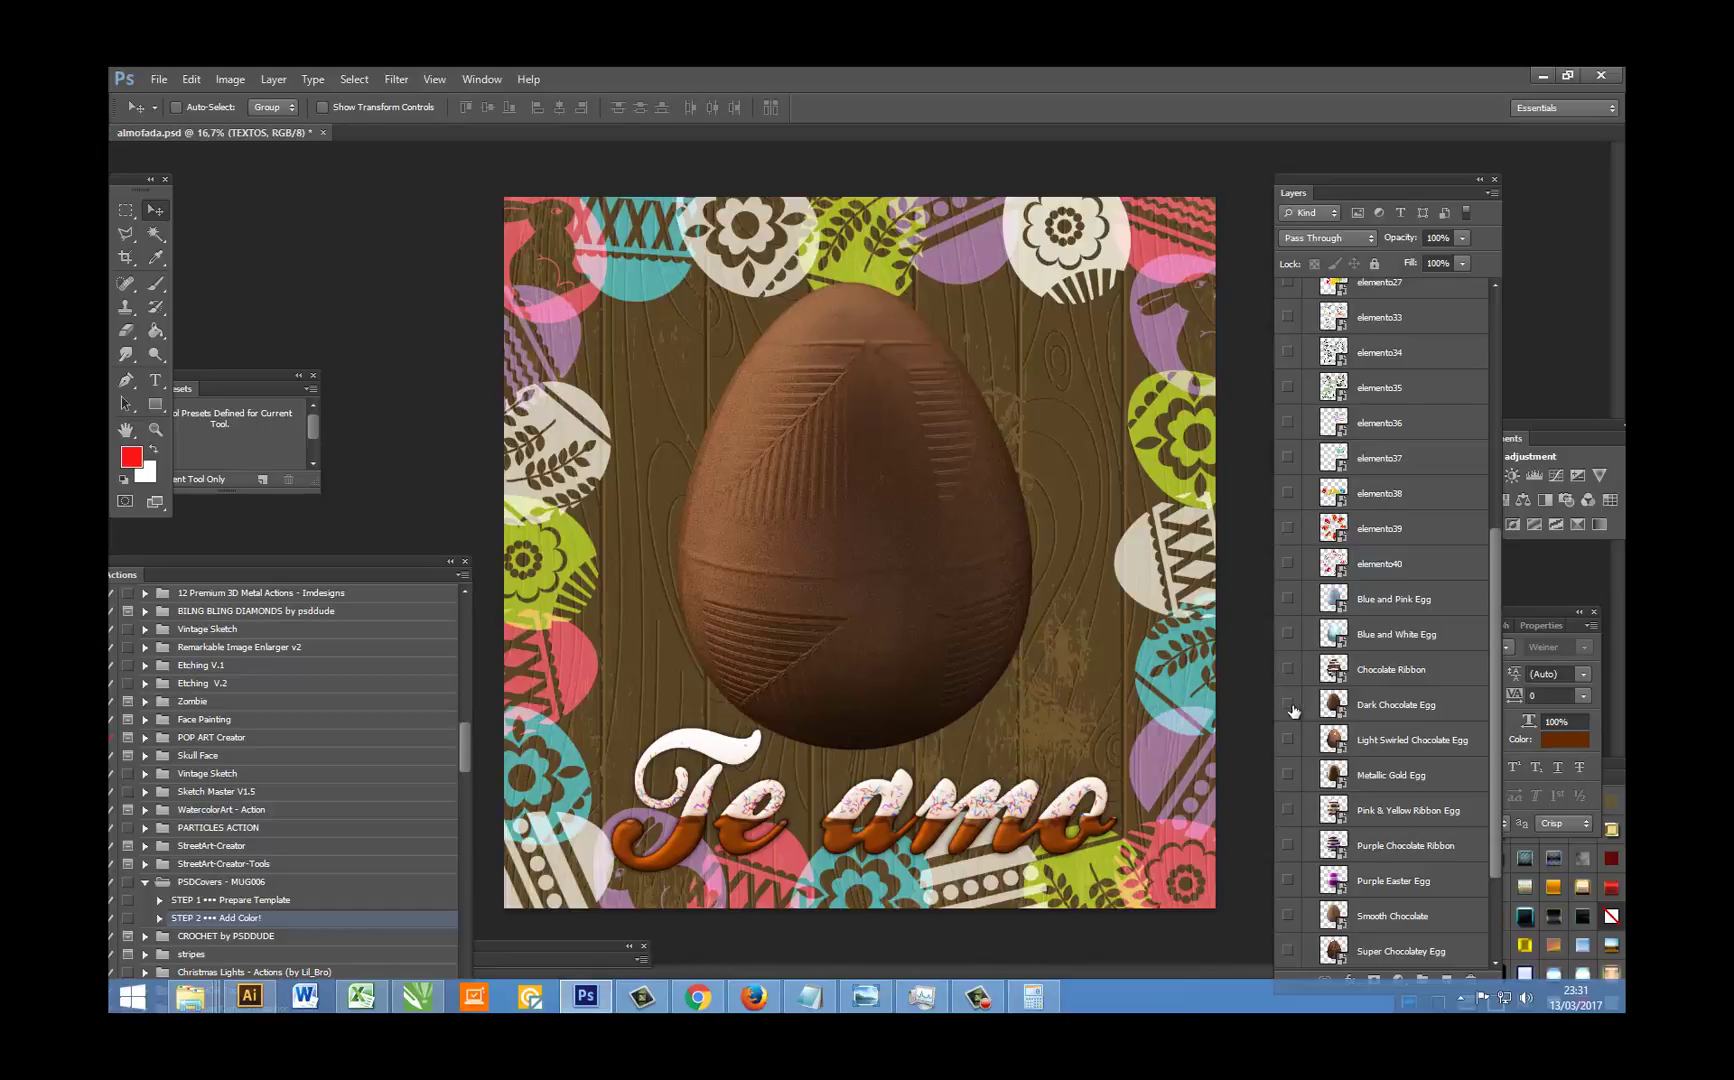
left_click(1289, 704)
left_click(1289, 739)
left_click(1289, 739)
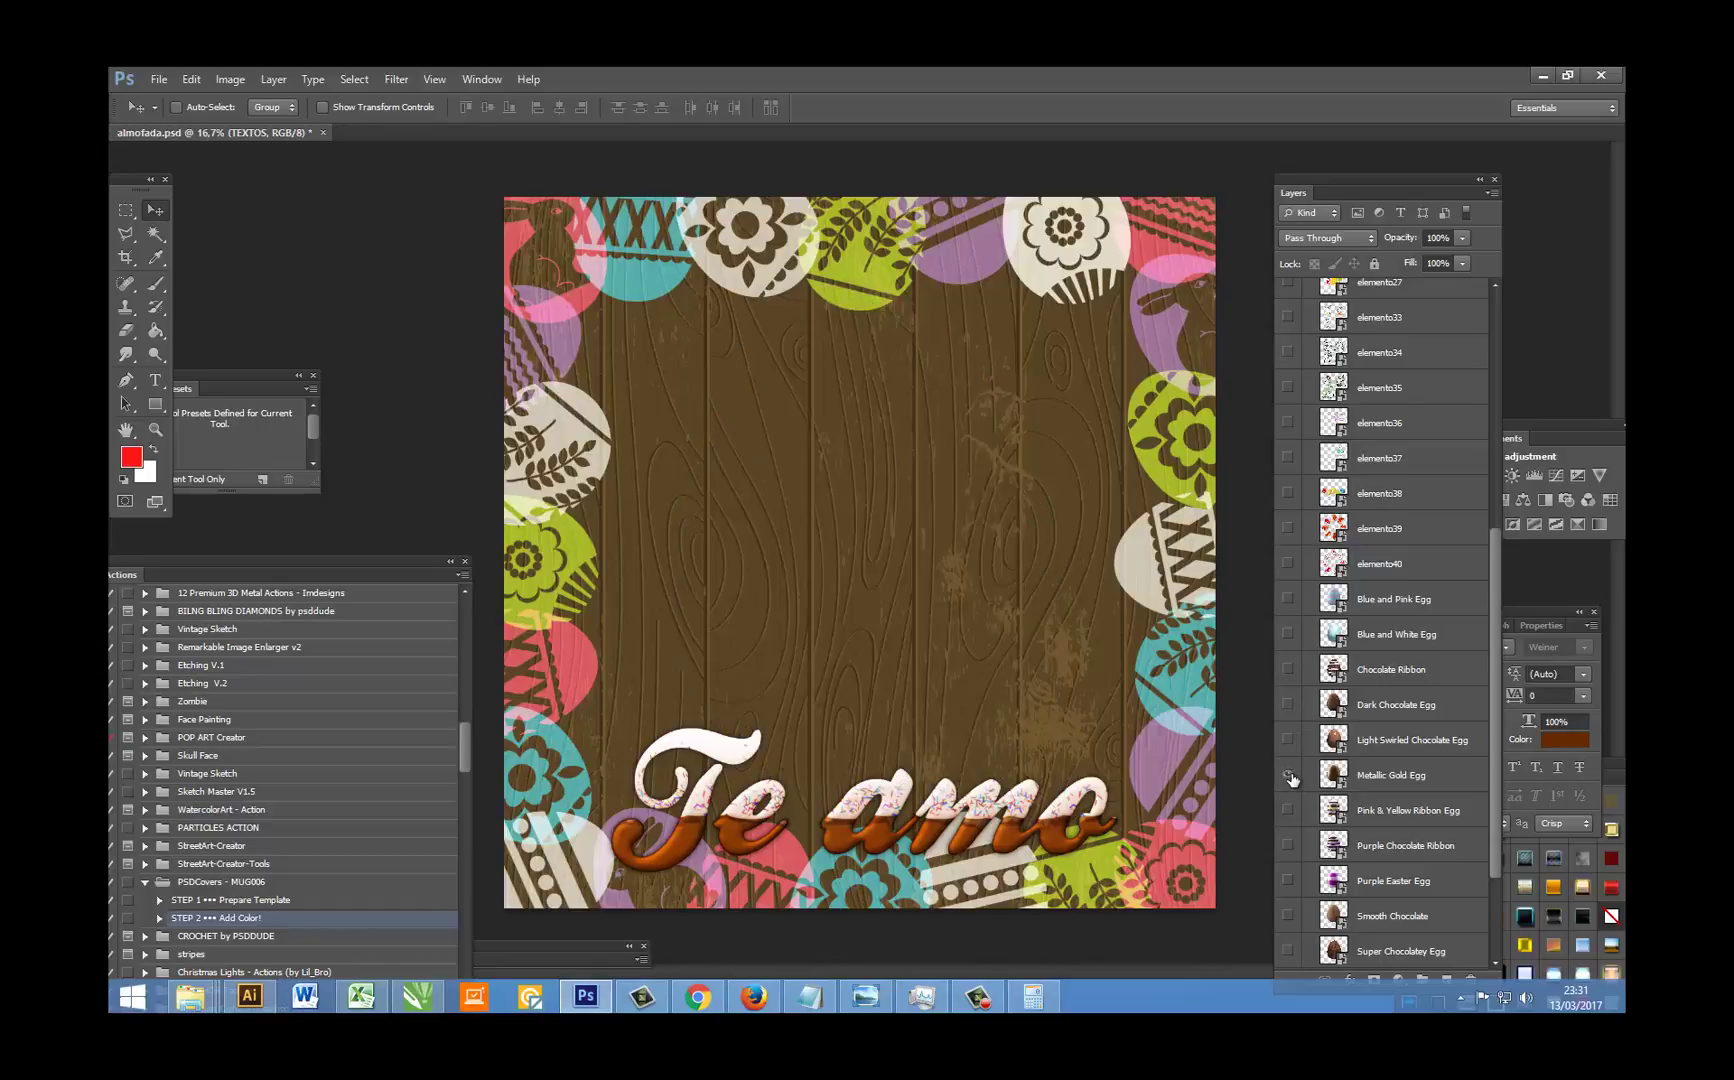
Step: Preview the Metallic Gold Egg and Pink & Yellow Ribbon Egg layers one at a time
left_click(1289, 774)
left_click(1289, 774)
left_click(1289, 810)
left_click(1289, 815)
scroll(1300, 830, "down", 2)
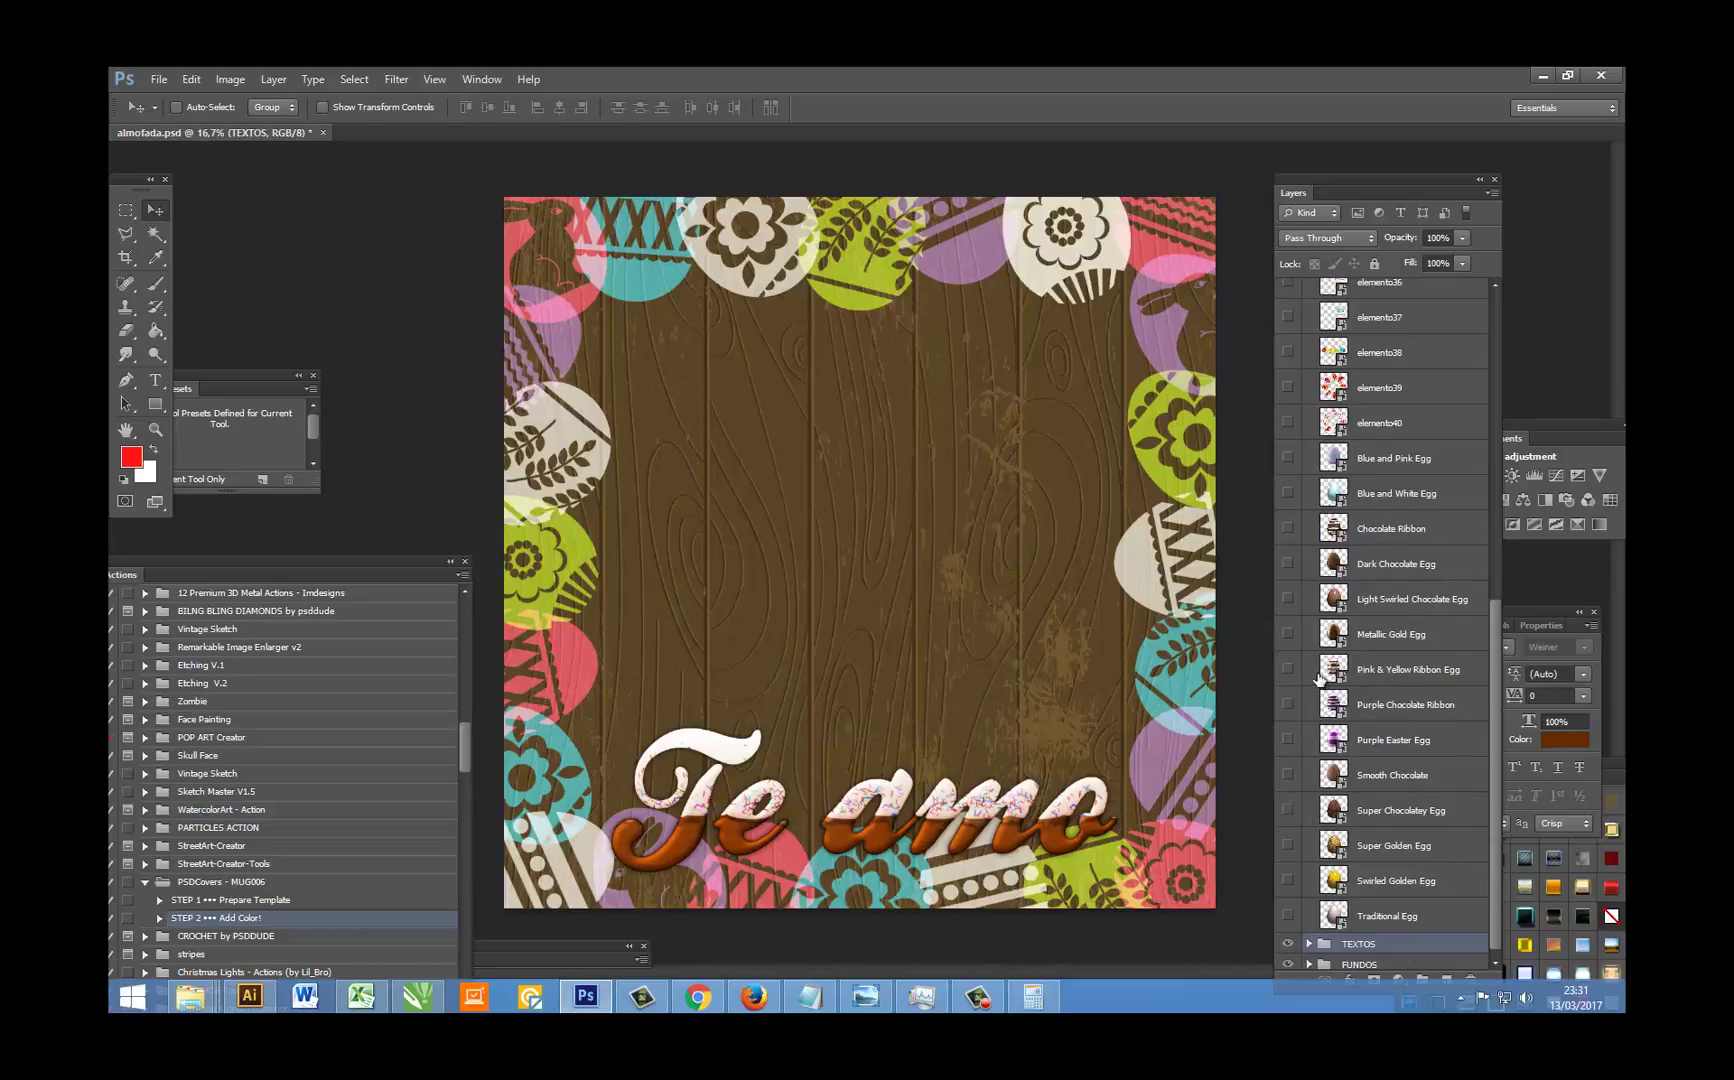
Step: Preview the Purple Chocolate Ribbon, Purple Easter Egg and Smooth Chocolate layers one at a time
left_click(1289, 704)
left_click(1289, 705)
left_click(1289, 740)
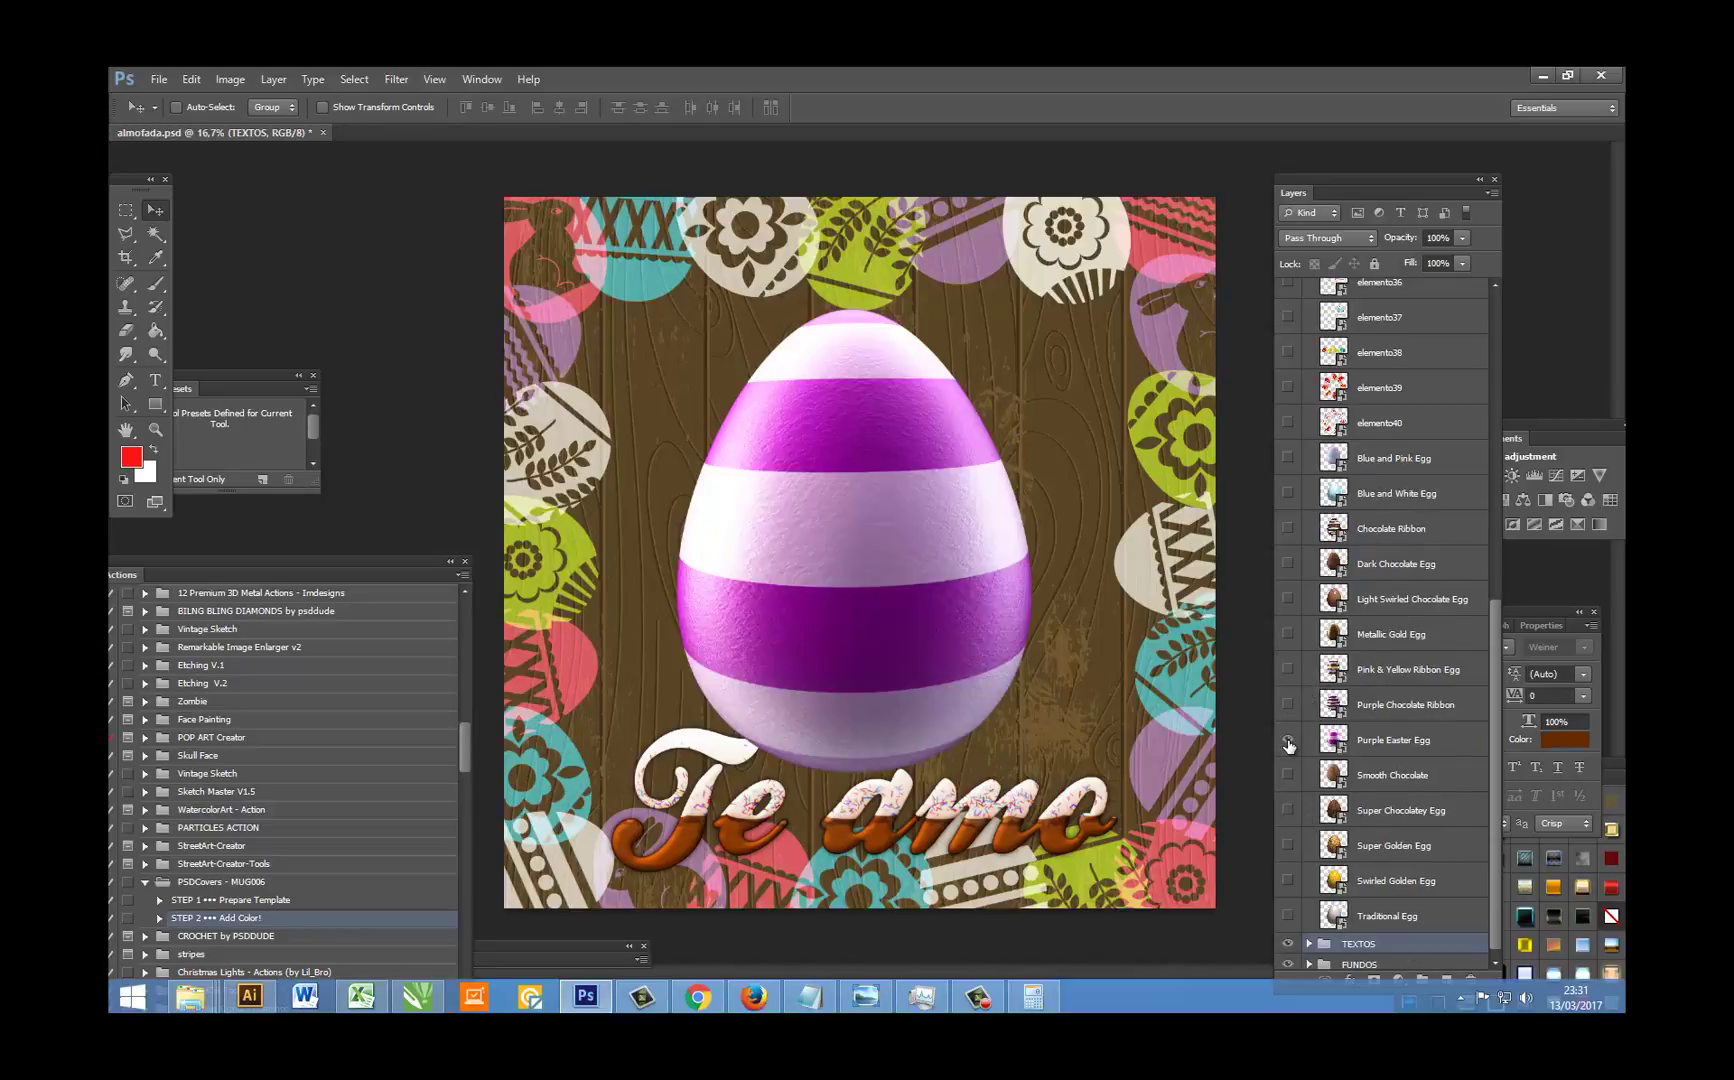
left_click(1289, 741)
left_click(1289, 775)
left_click(1290, 776)
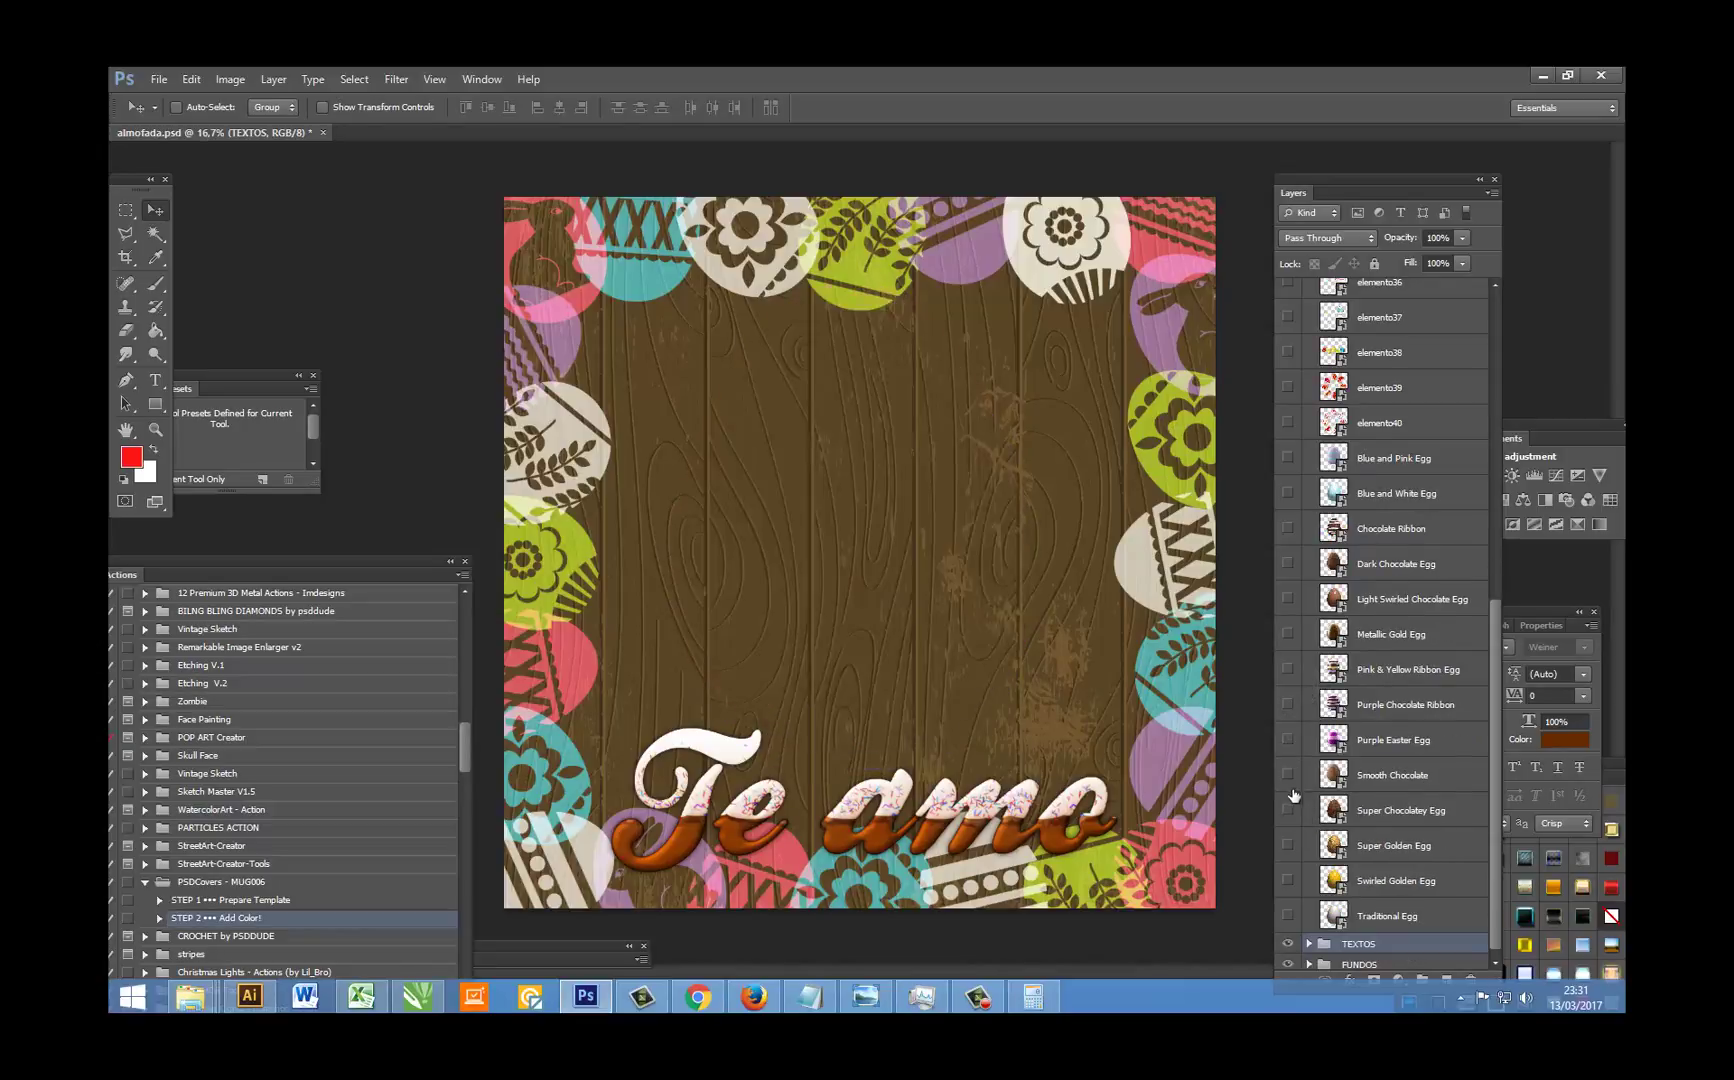
Step: Preview the Super Chocolatey Egg and Super Golden Egg layers one at a time
left_click(1289, 811)
left_click(1289, 811)
left_click(1289, 846)
left_click(1296, 845)
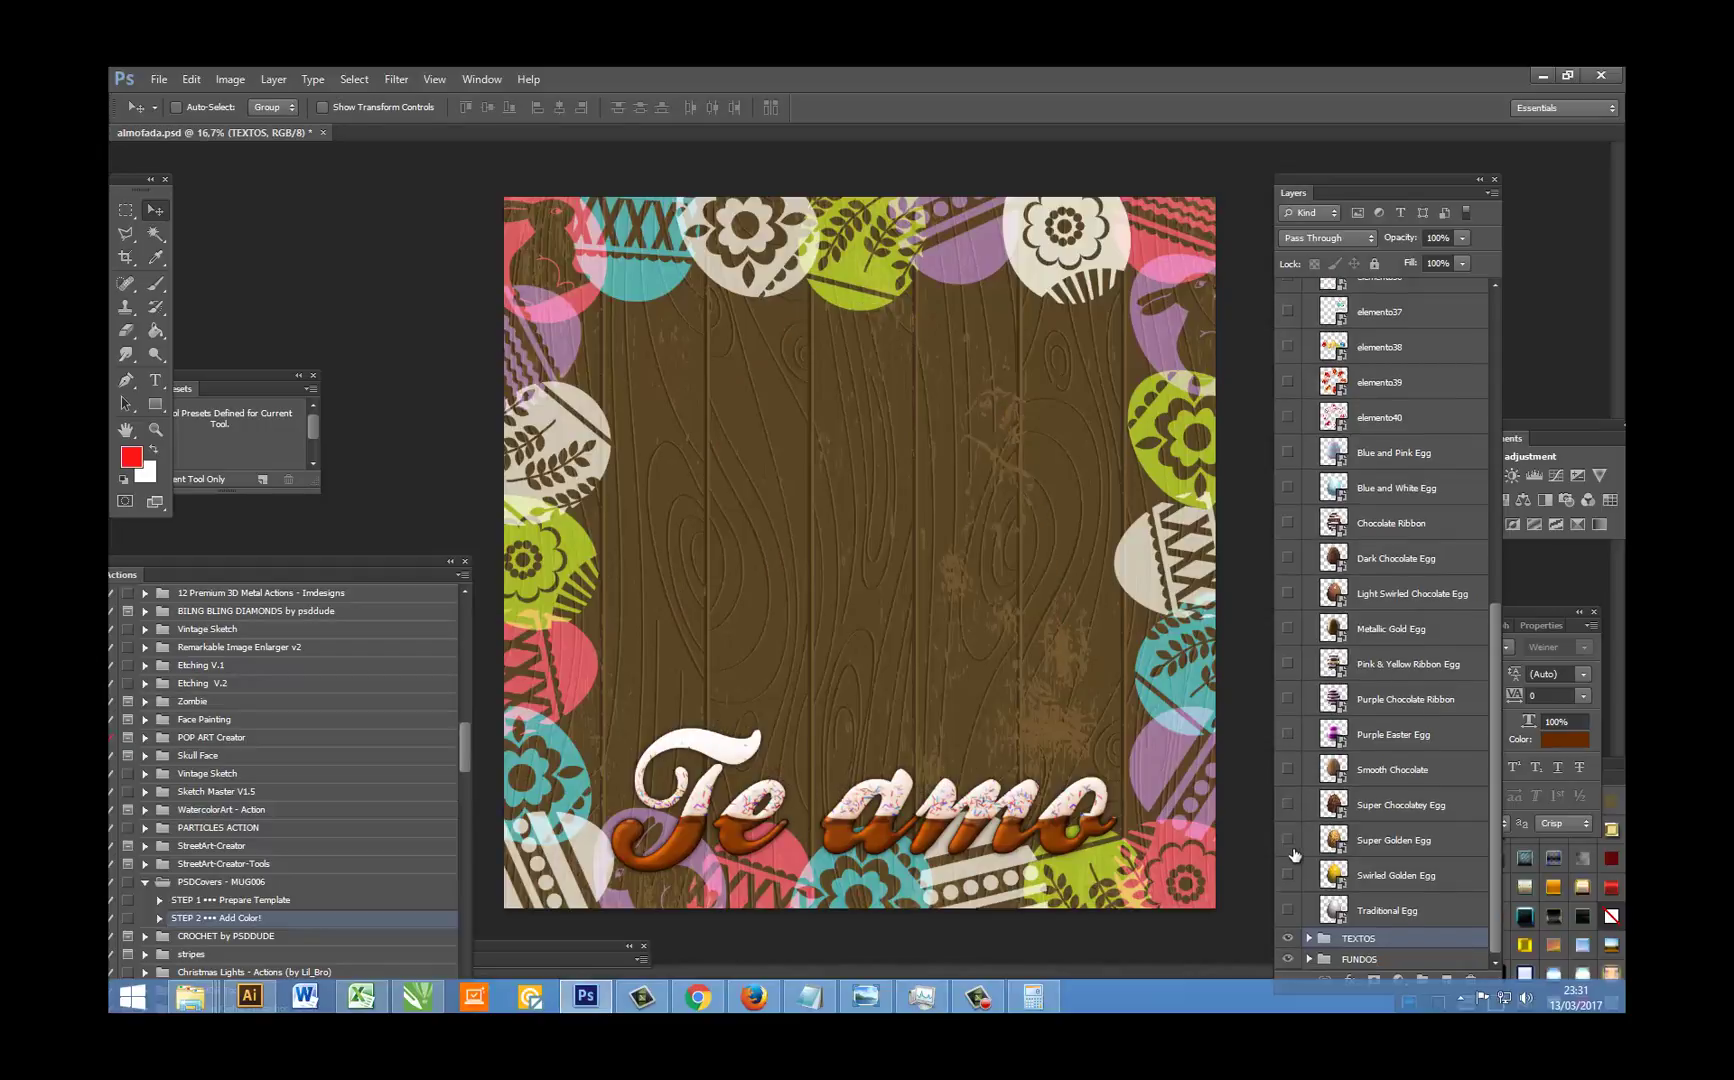
left_click(1289, 842)
left_click(1289, 843)
Step: Preview the Swirled Golden Egg and Traditional Egg layers one at a time
left_click(1289, 875)
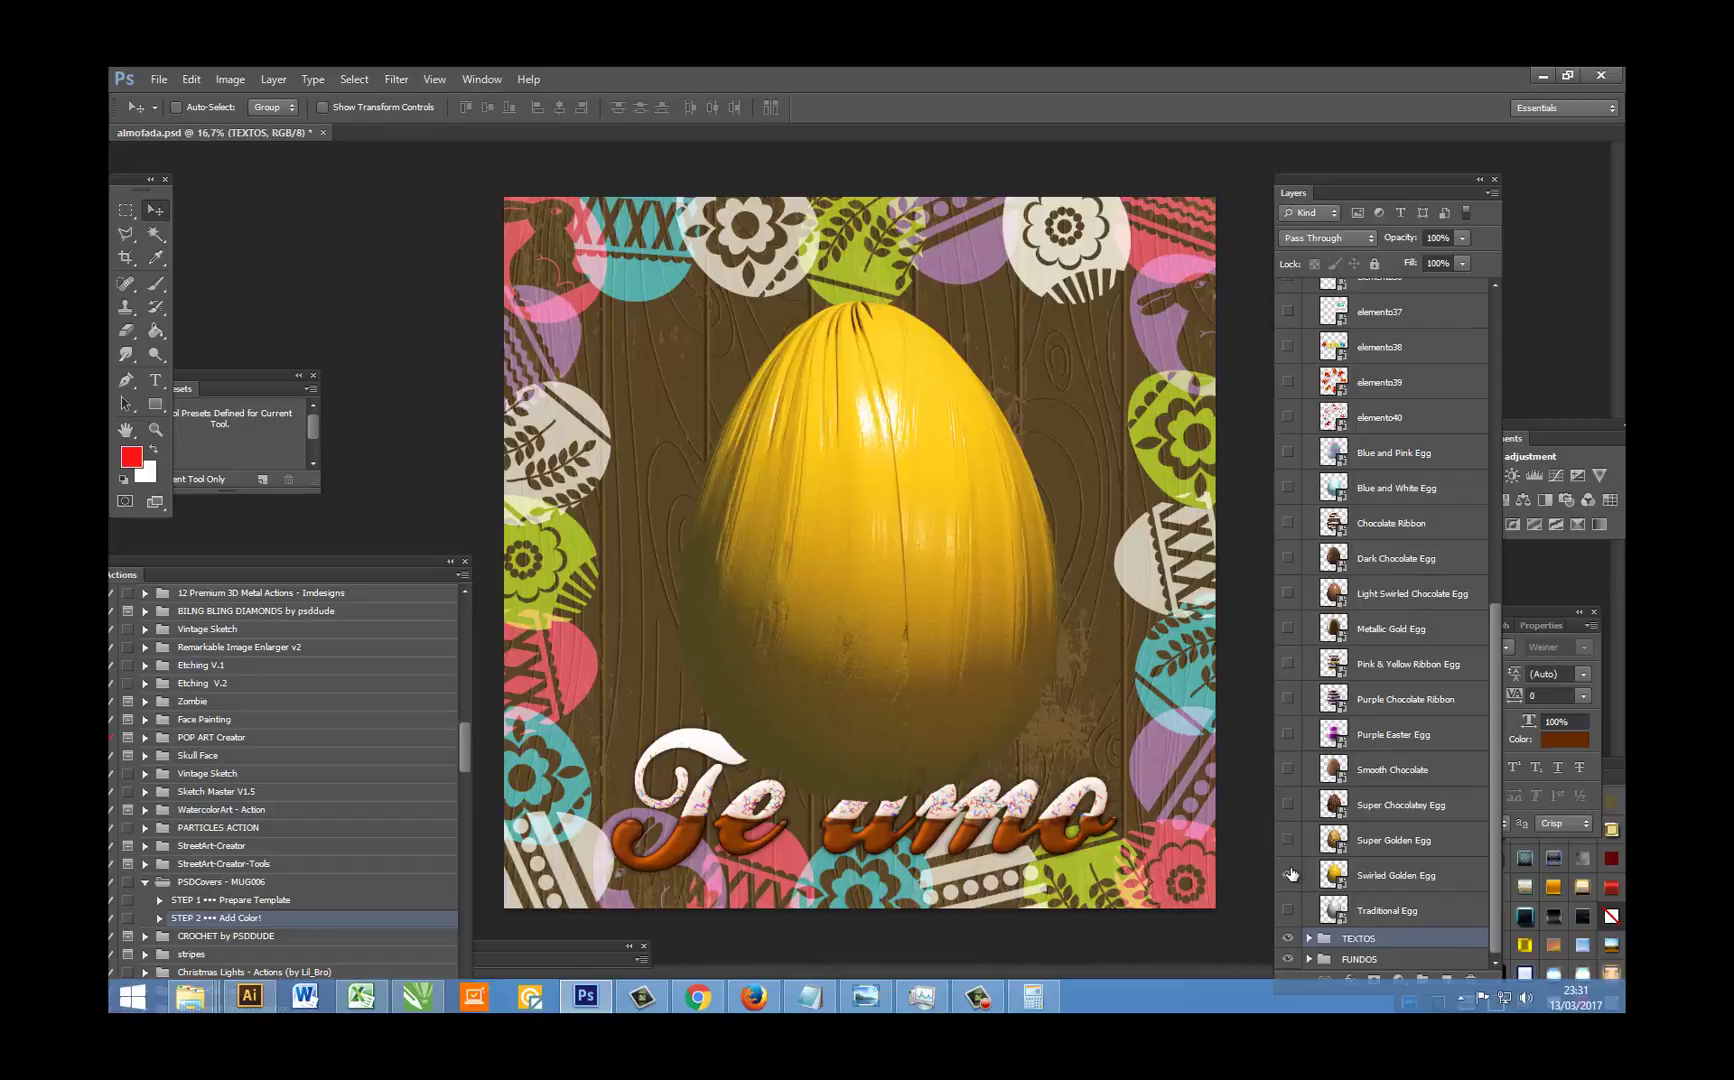
left_click(1289, 876)
left_click(1289, 911)
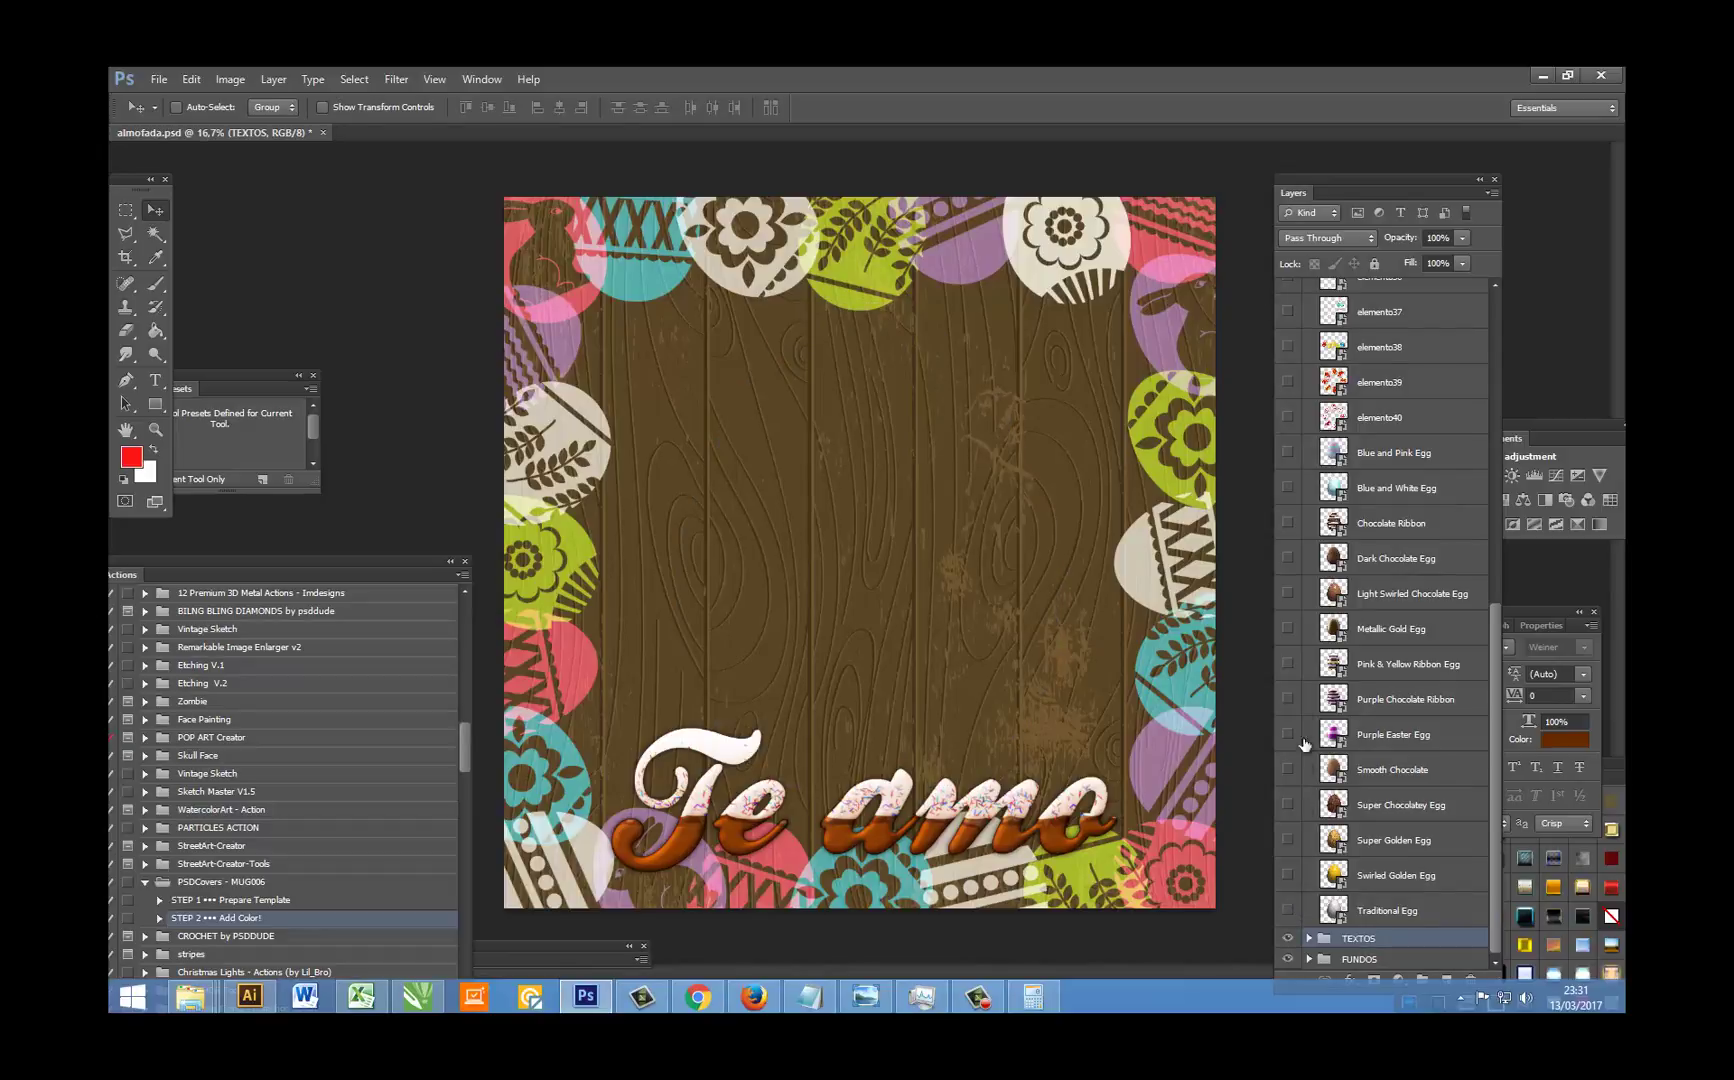
Step: Show the Purple Easter Egg layer in the artwork and keep the Purple Chocolate Ribbon layer hidden
left_click(1289, 699)
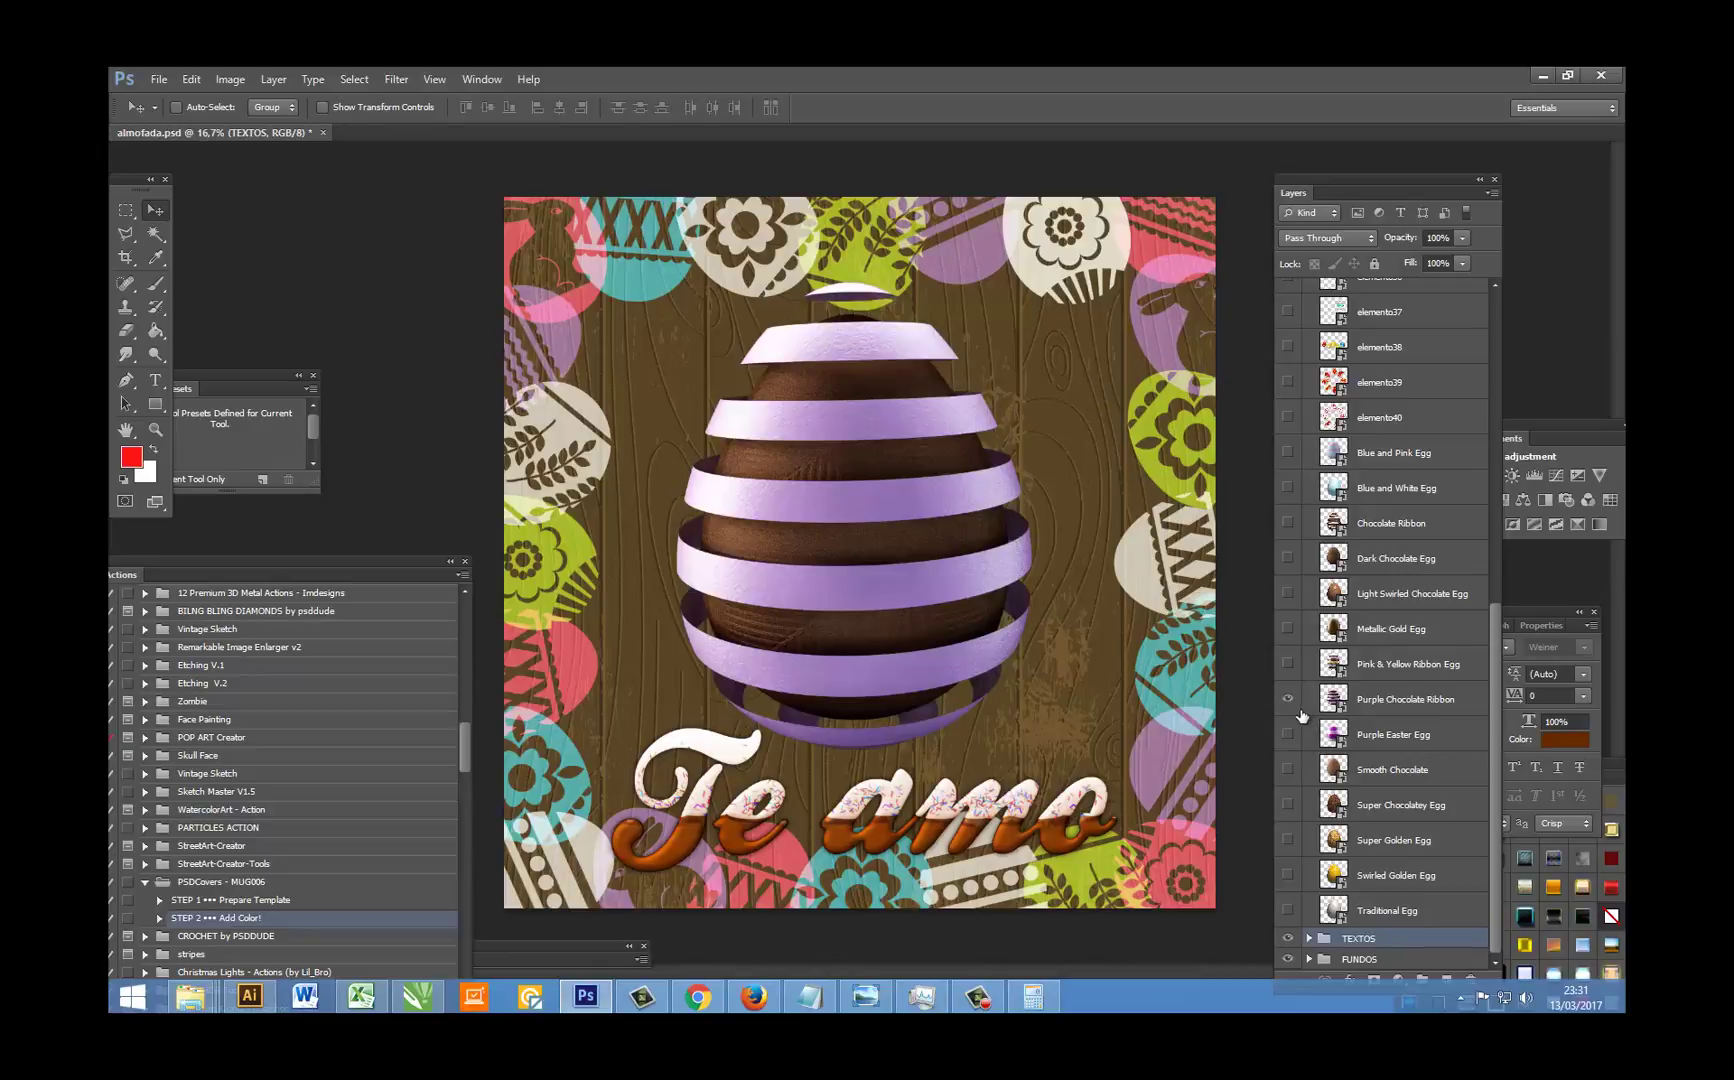
left_click(1300, 710)
left_click(1289, 734)
left_click(1288, 701)
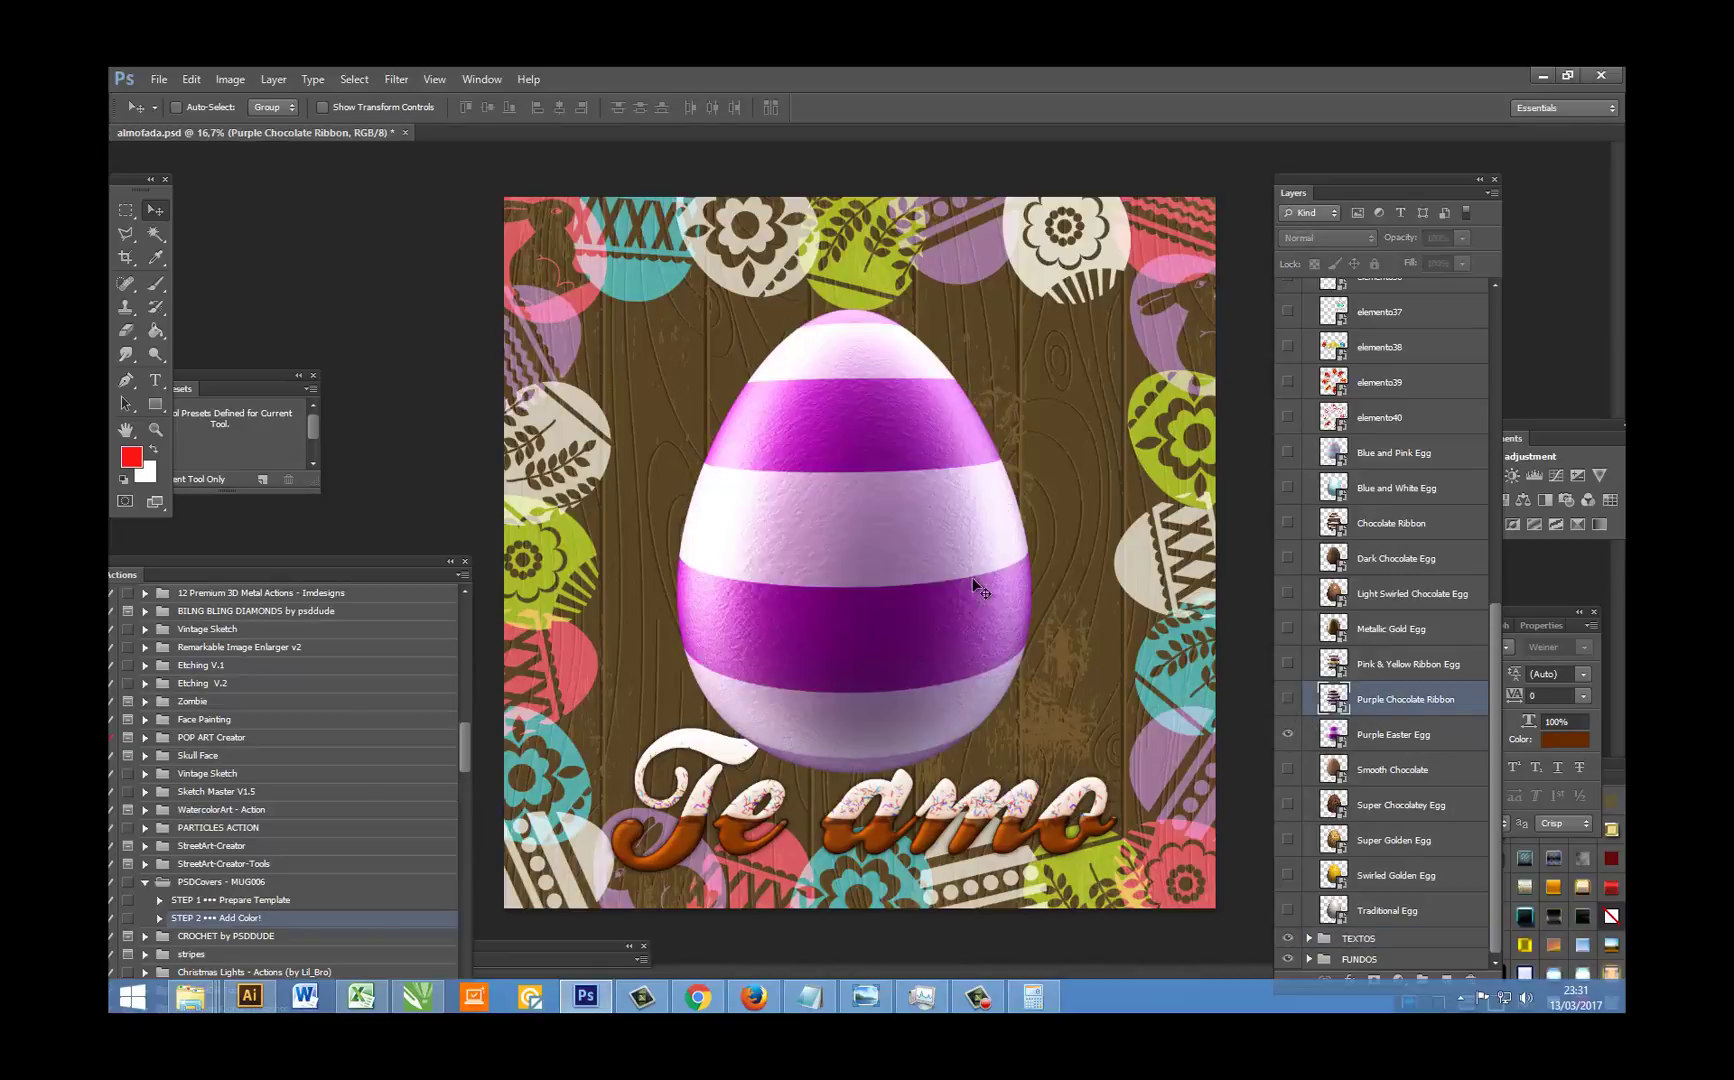
Step: Scale down the purple Easter egg and position it above the "Te amo" text
left_click(1355, 744)
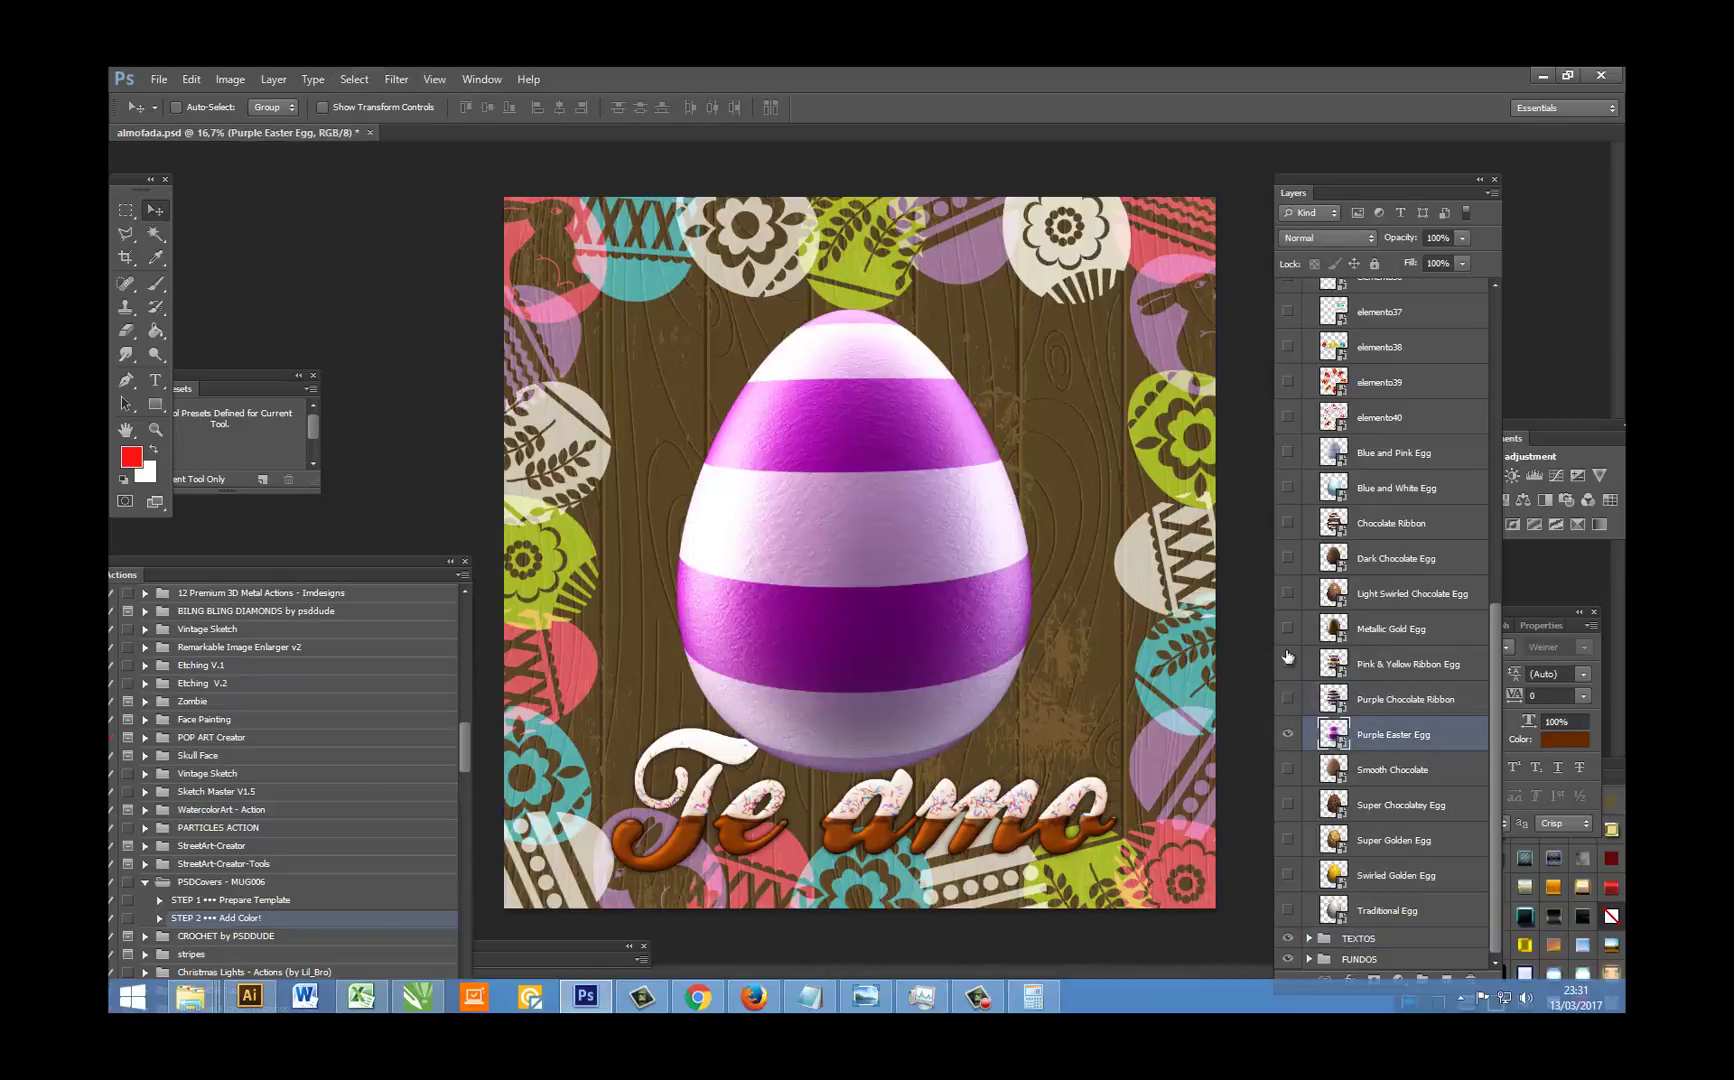
left_click(191, 79)
left_click(229, 414)
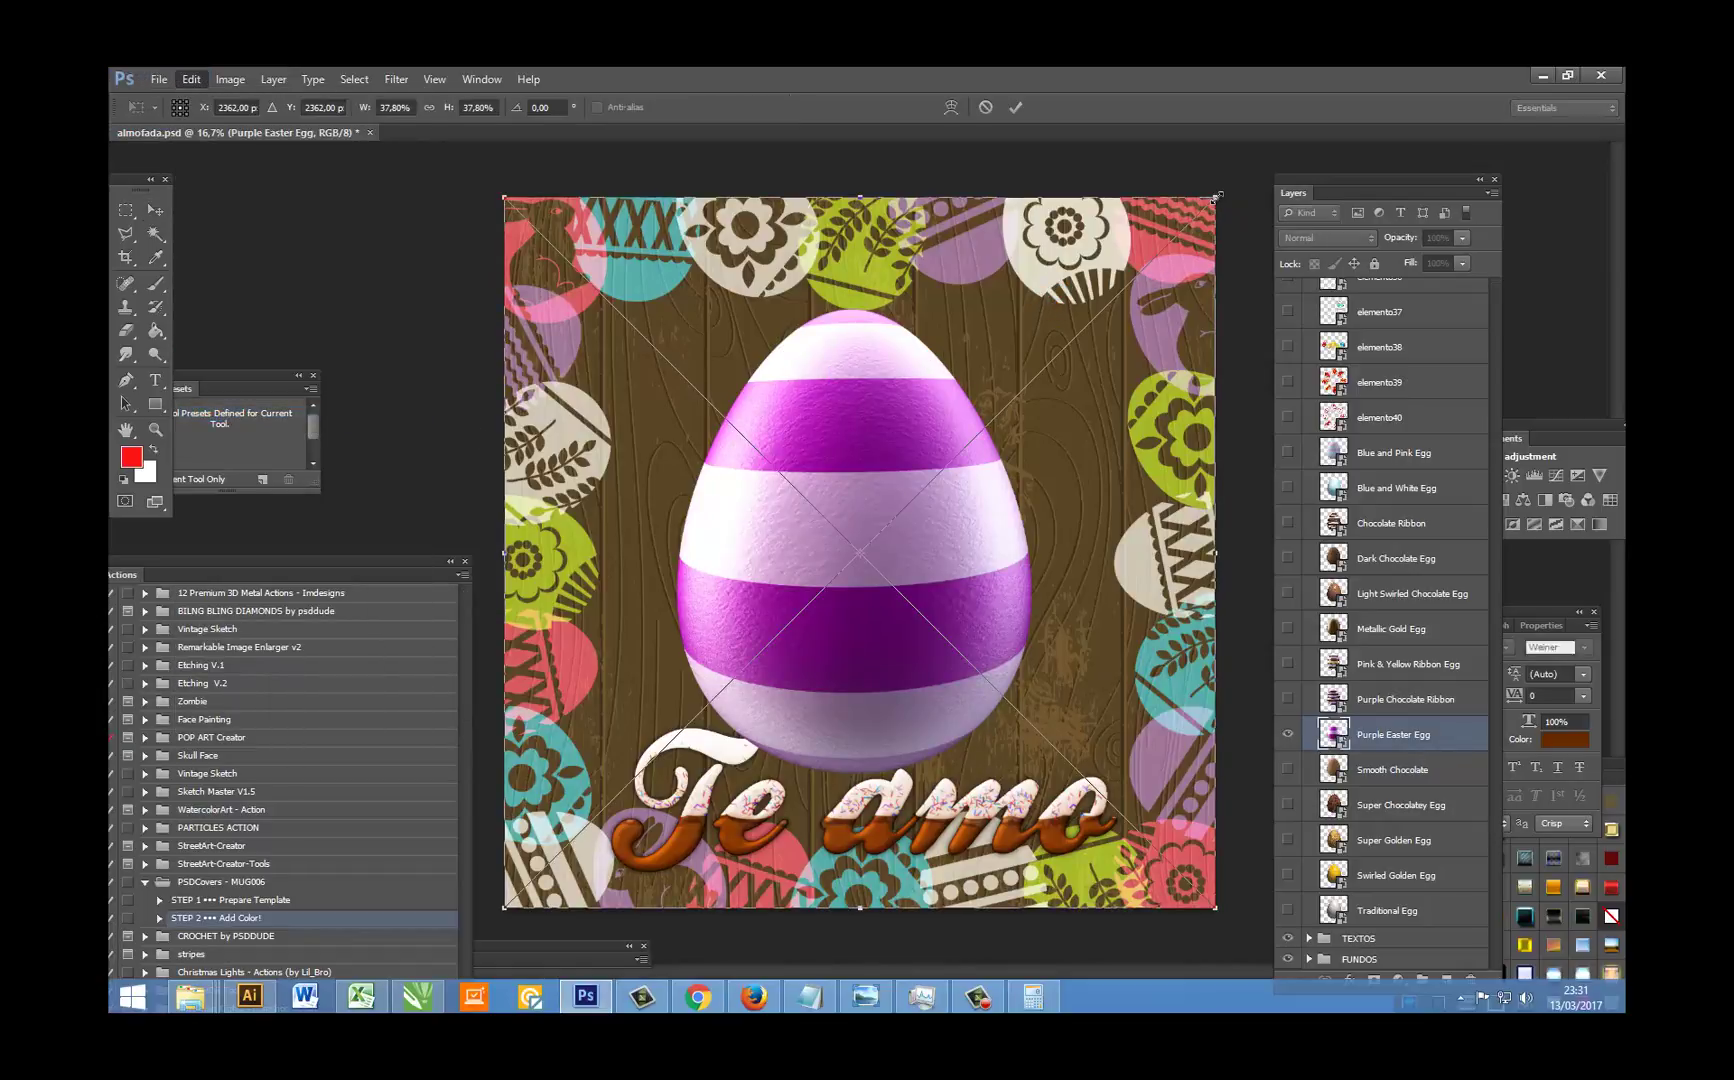
left_click_drag(1220, 200, 1113, 298)
left_click_drag(888, 519, 975, 454)
key("Return")
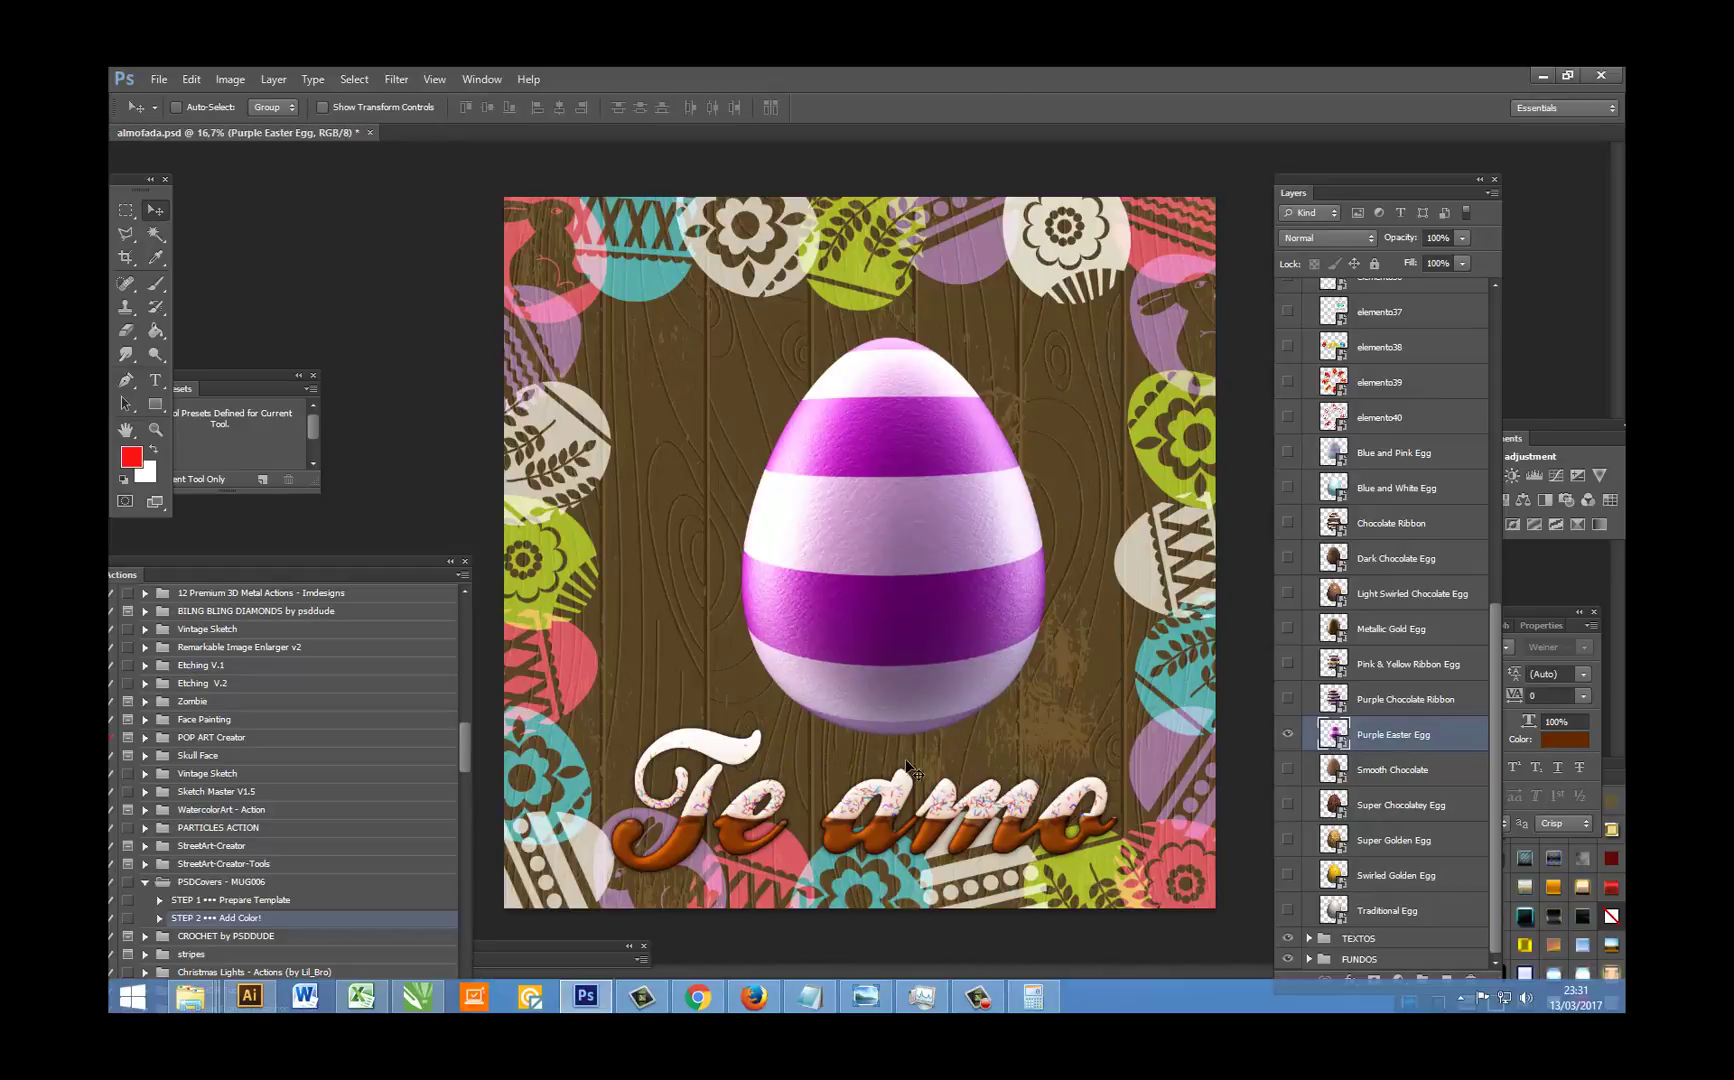
Step: Save the artwork as a JPEG copy named arte3 and close almofada.psd without saving its changes
left_click(157, 80)
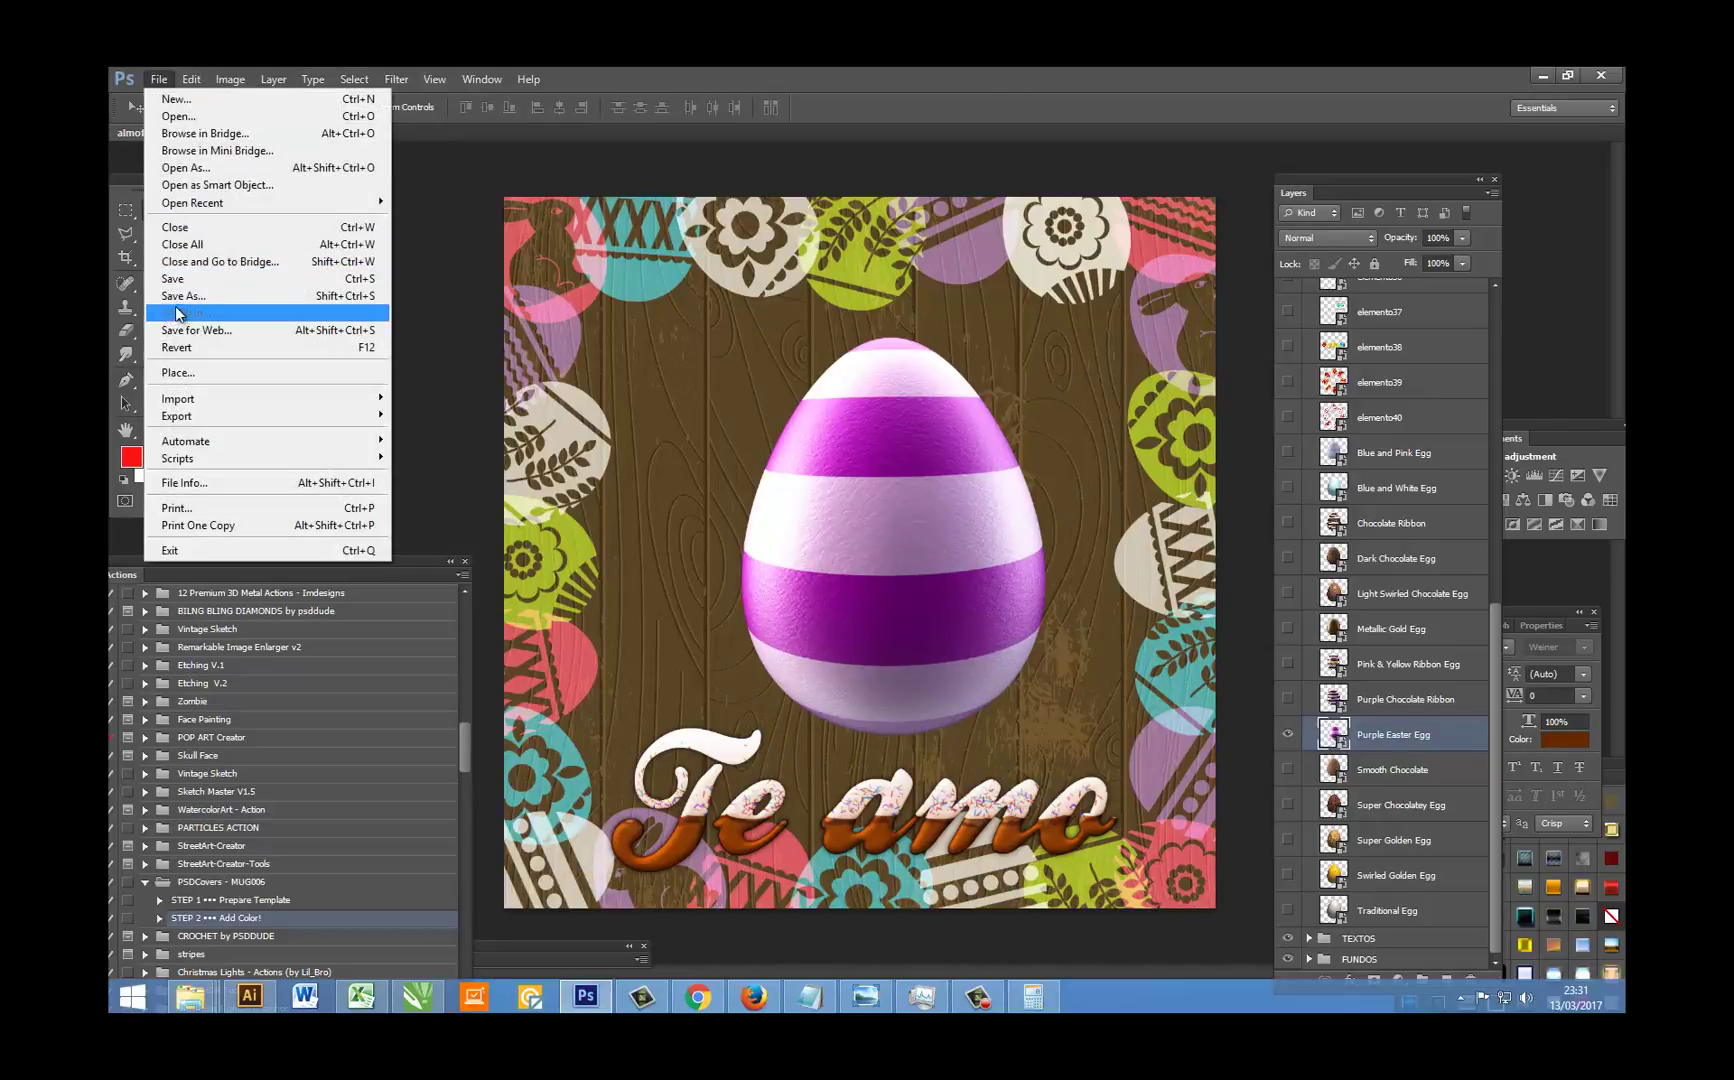
left_click(200, 292)
left_click(523, 627)
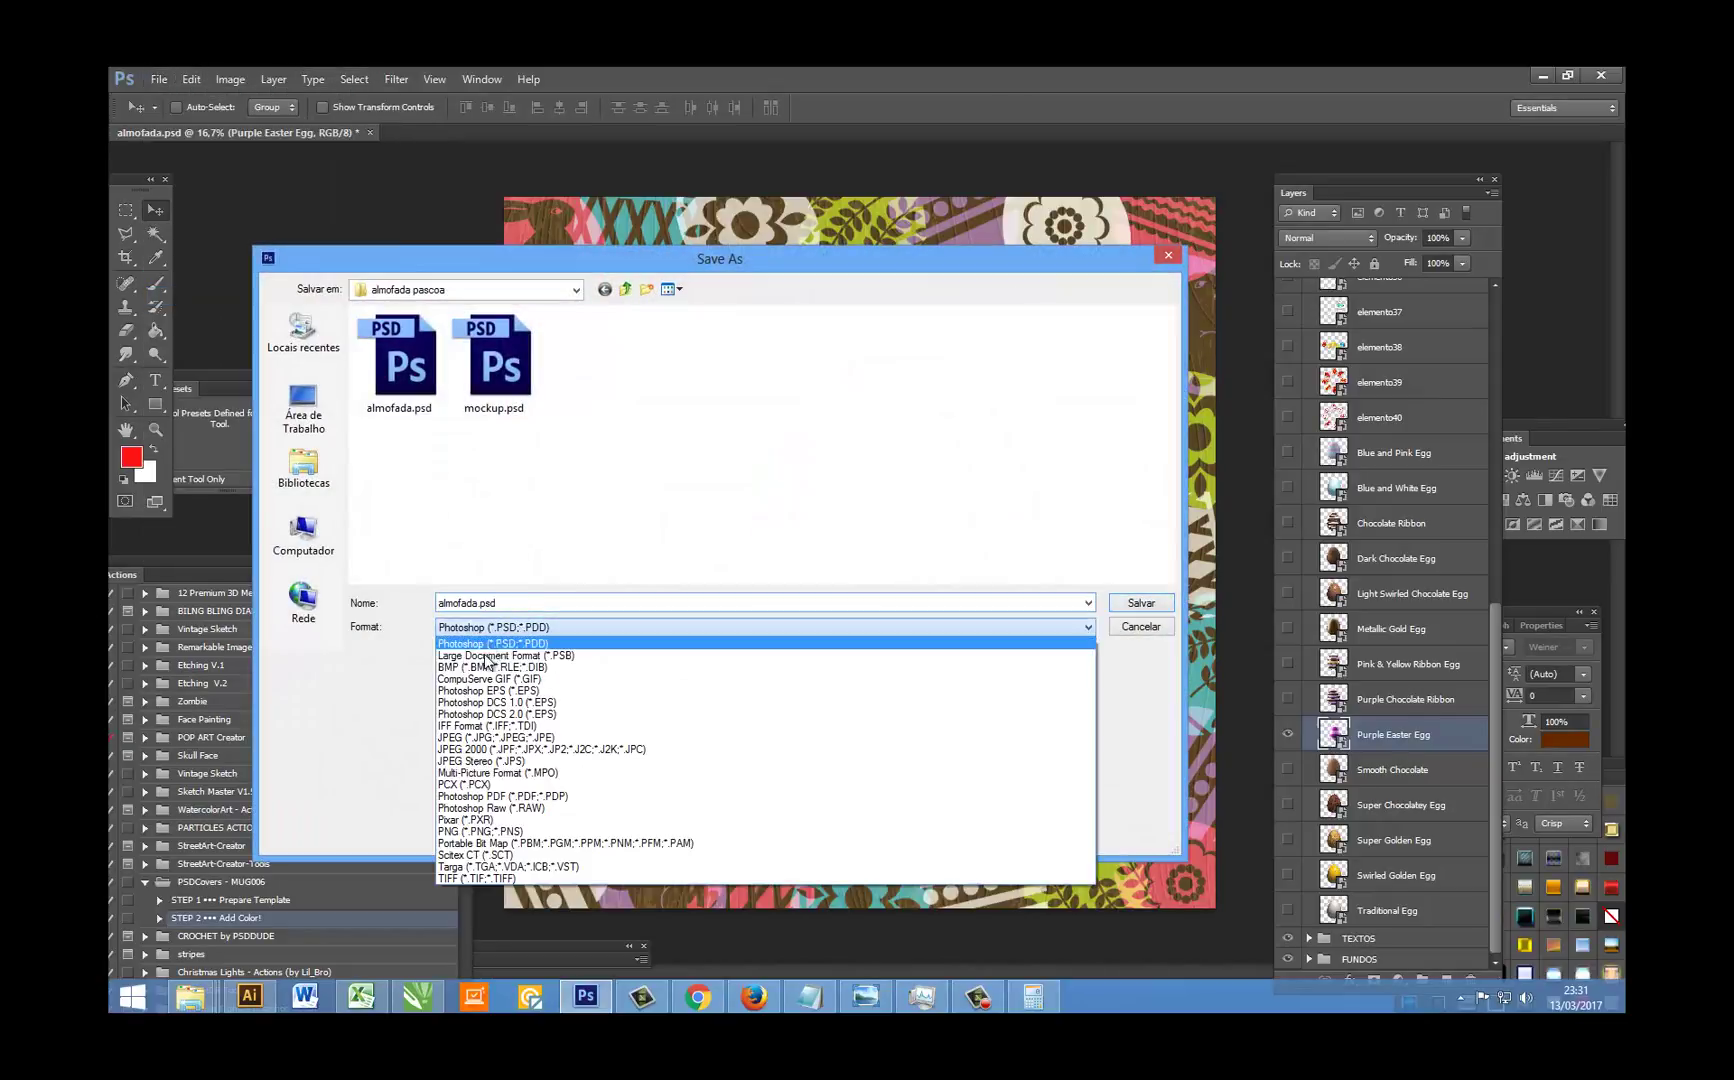
left_click(480, 738)
double_click(495, 604)
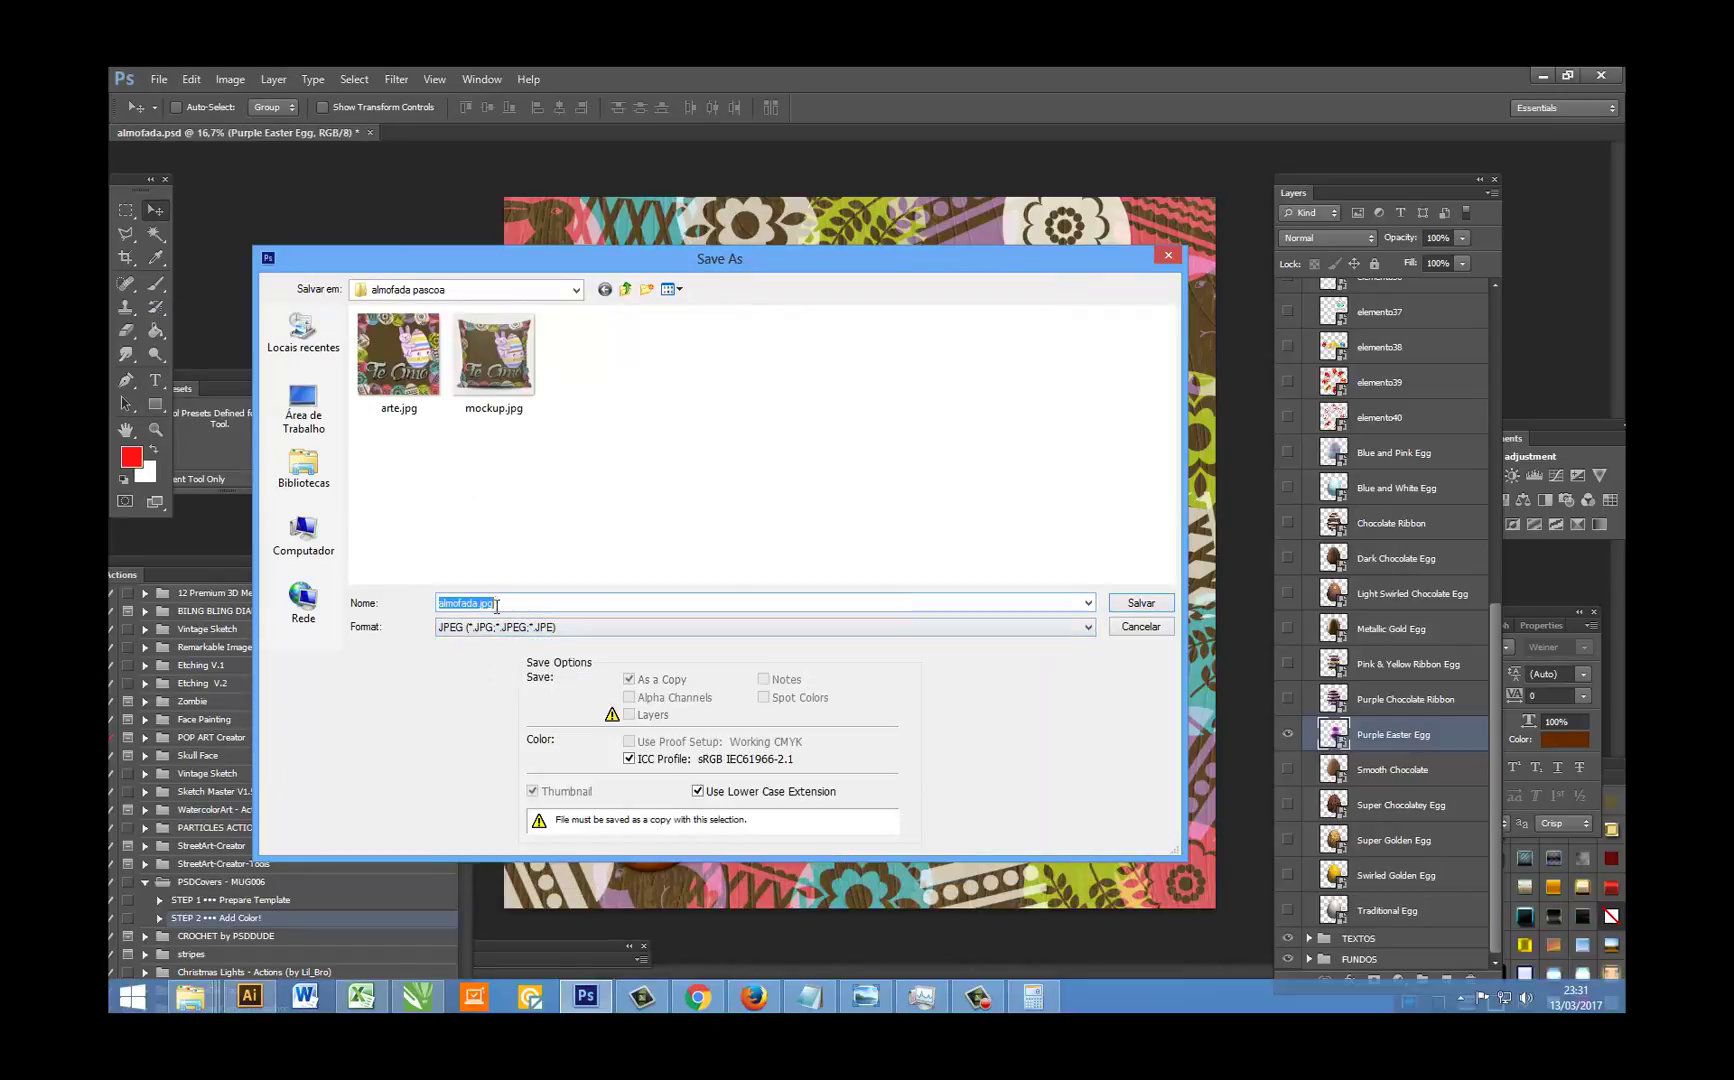
type("arte")
left_click(498, 620)
key("Return")
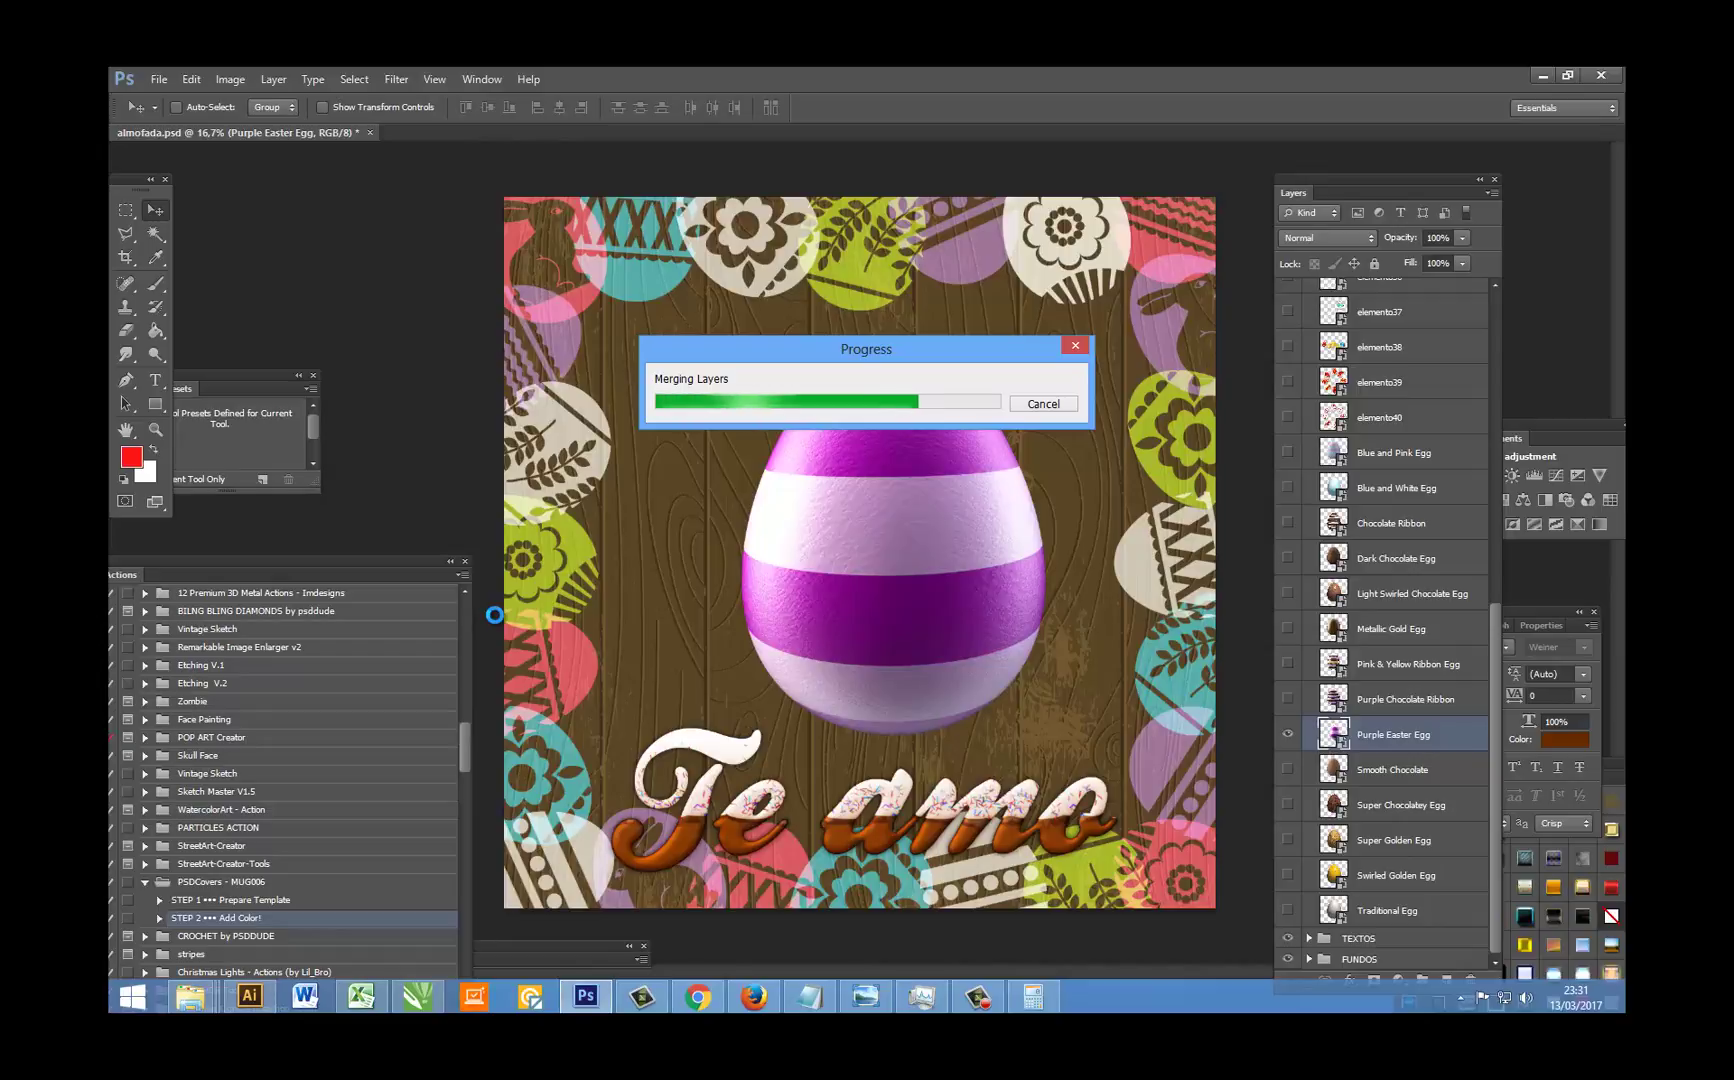
key("Return")
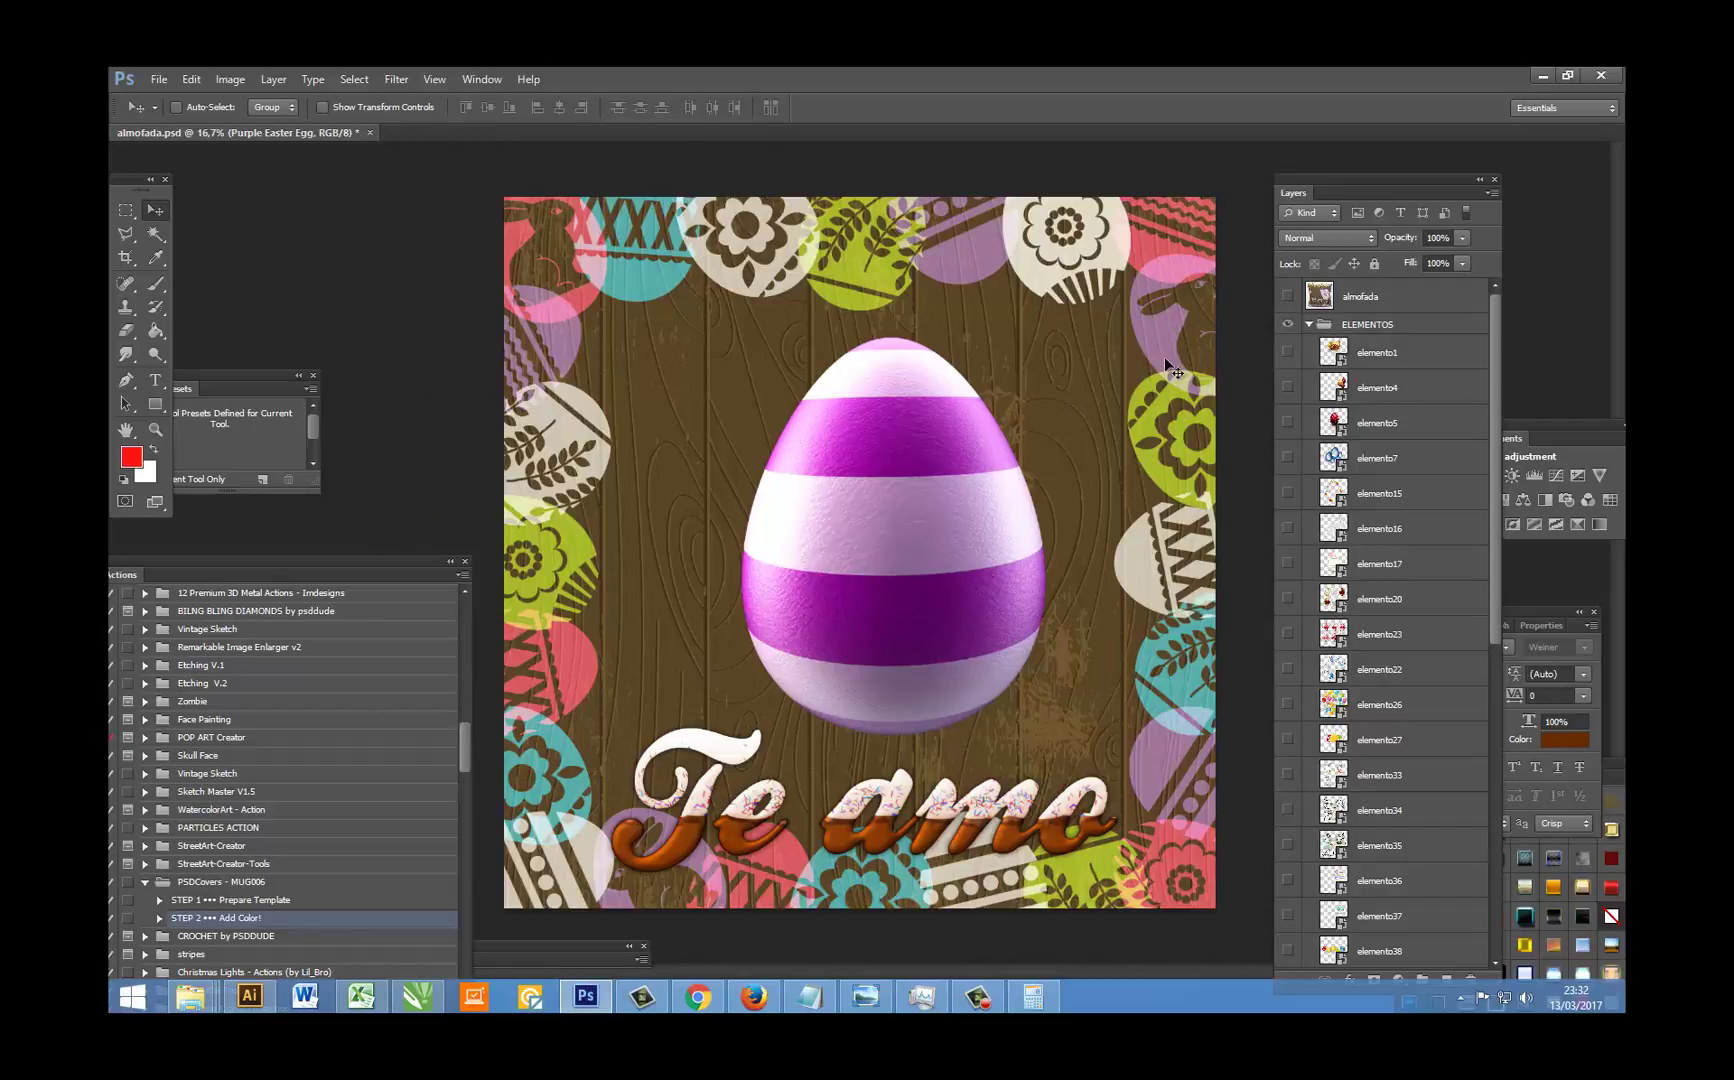
left_click(371, 132)
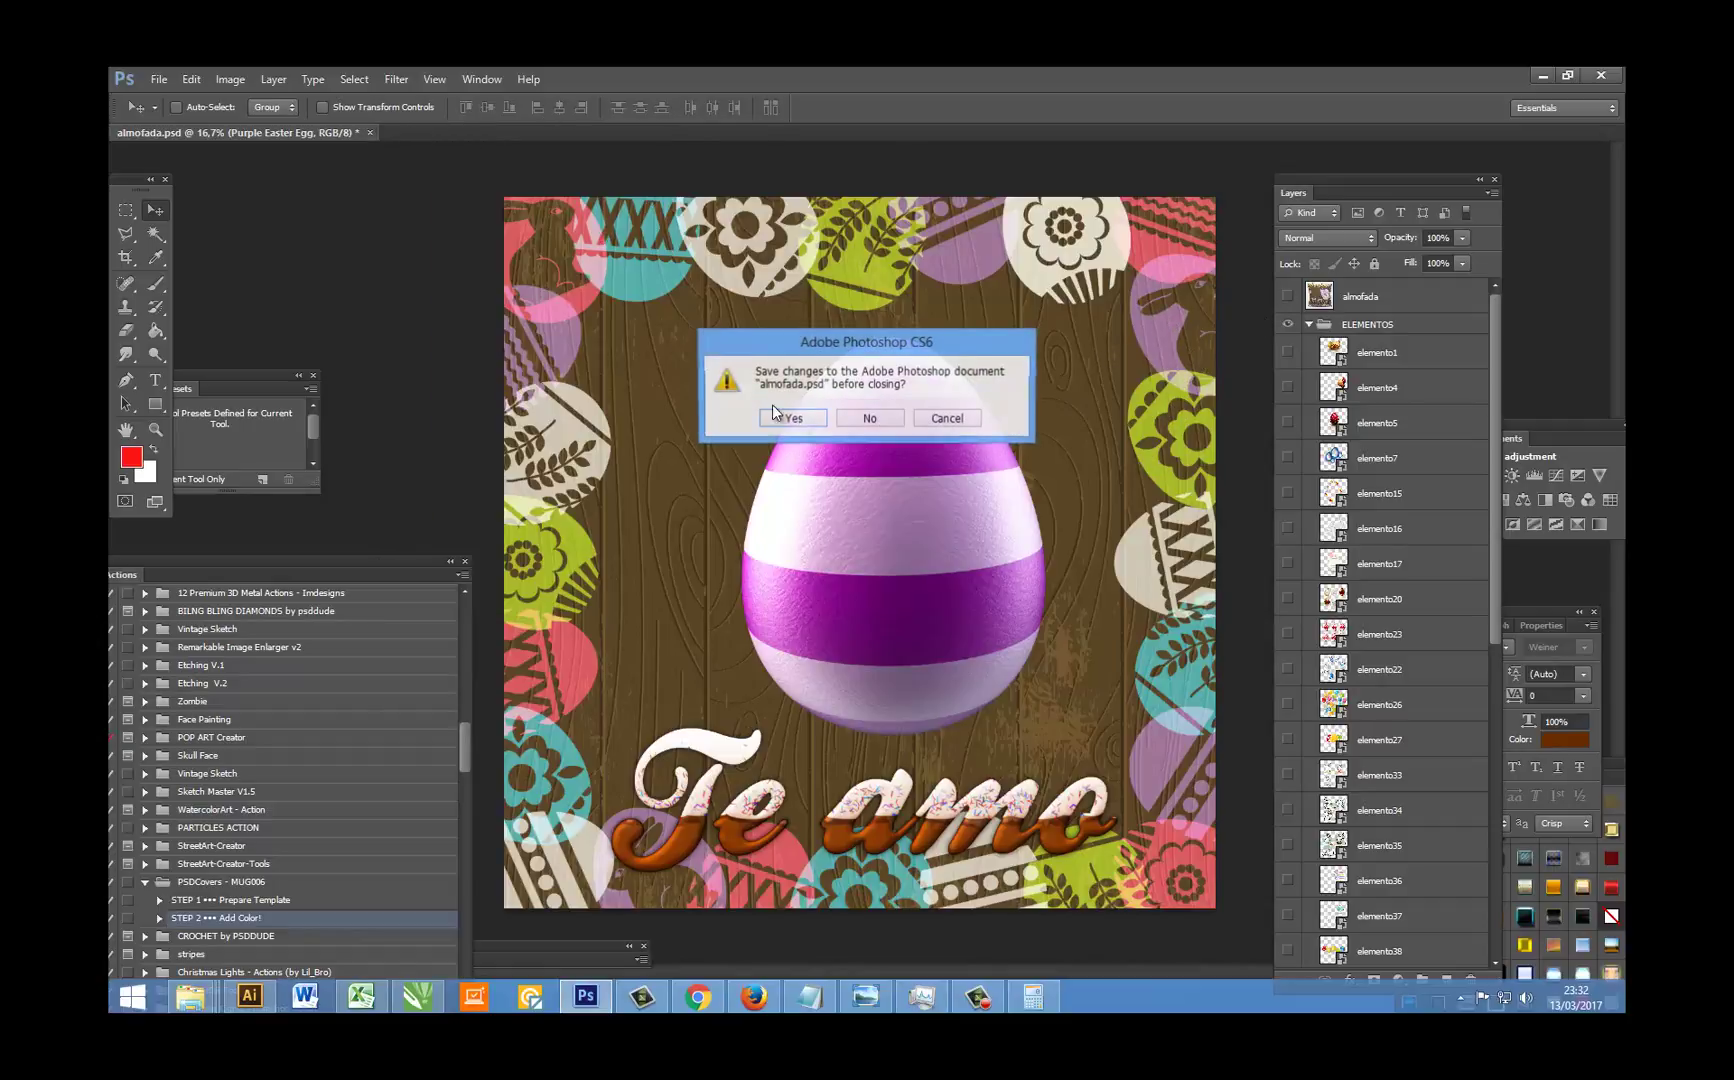
left_click(870, 420)
left_click(158, 79)
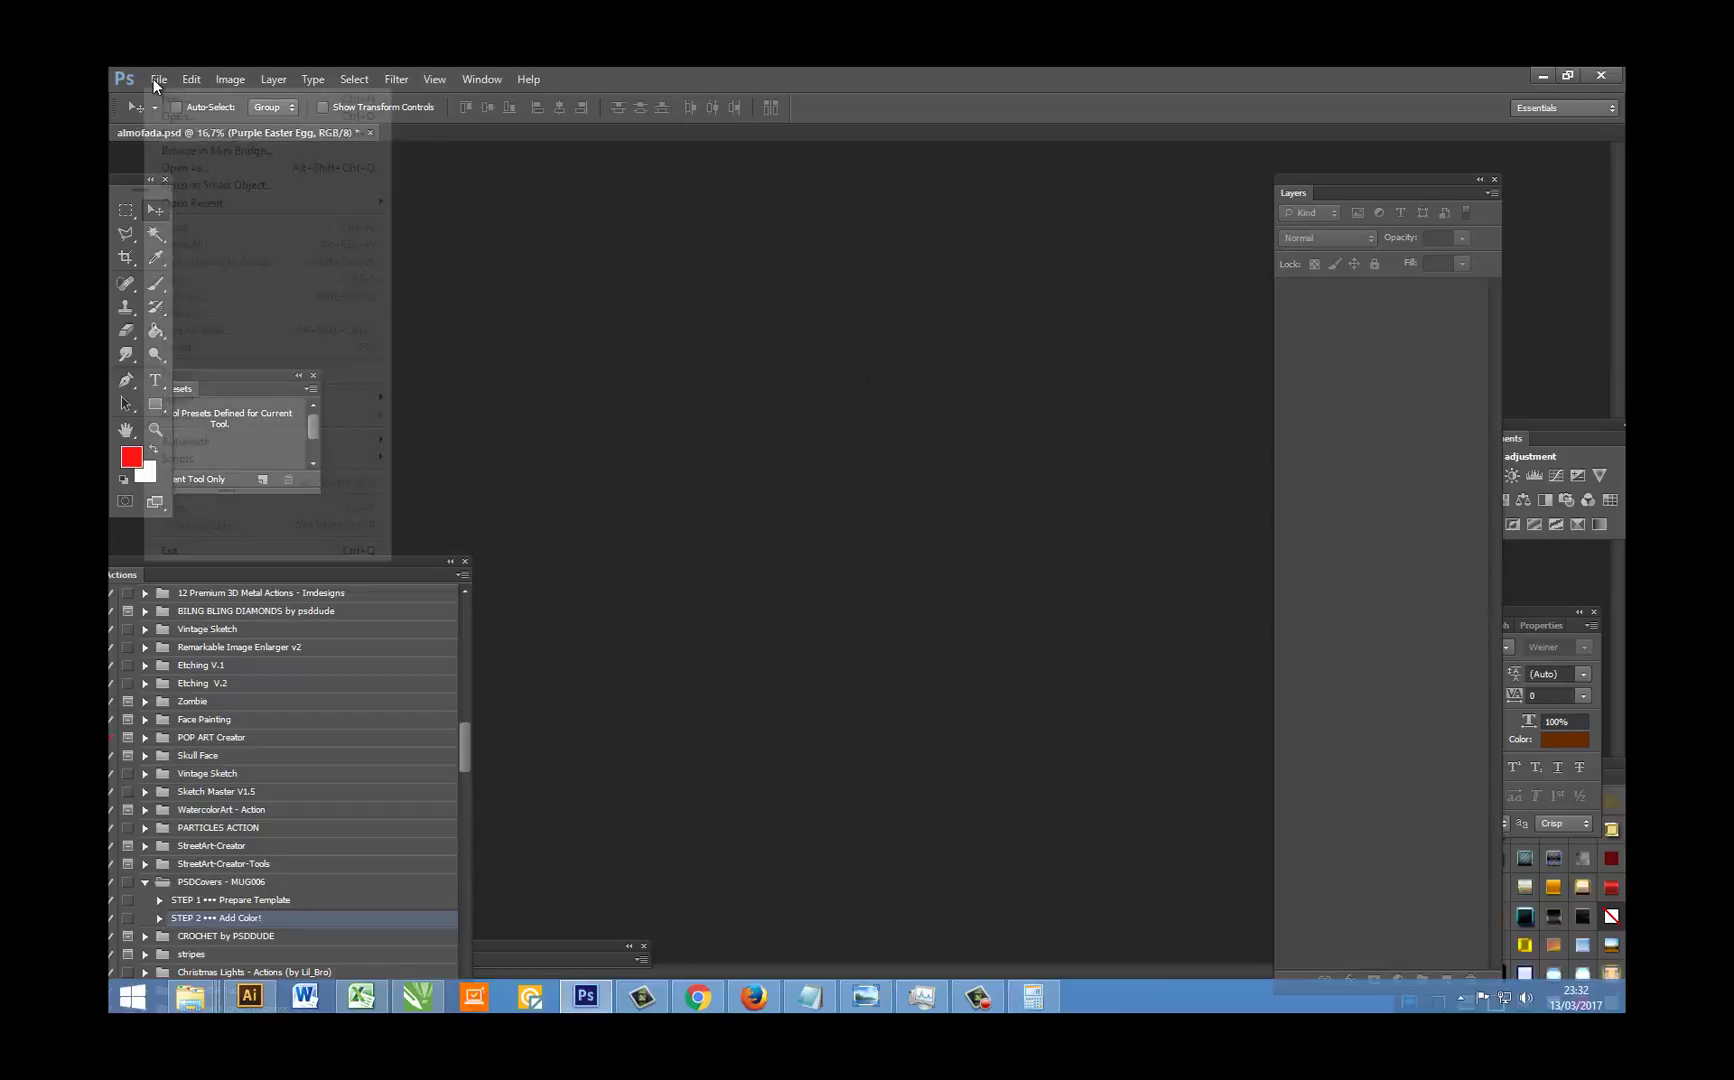
left_click(182, 126)
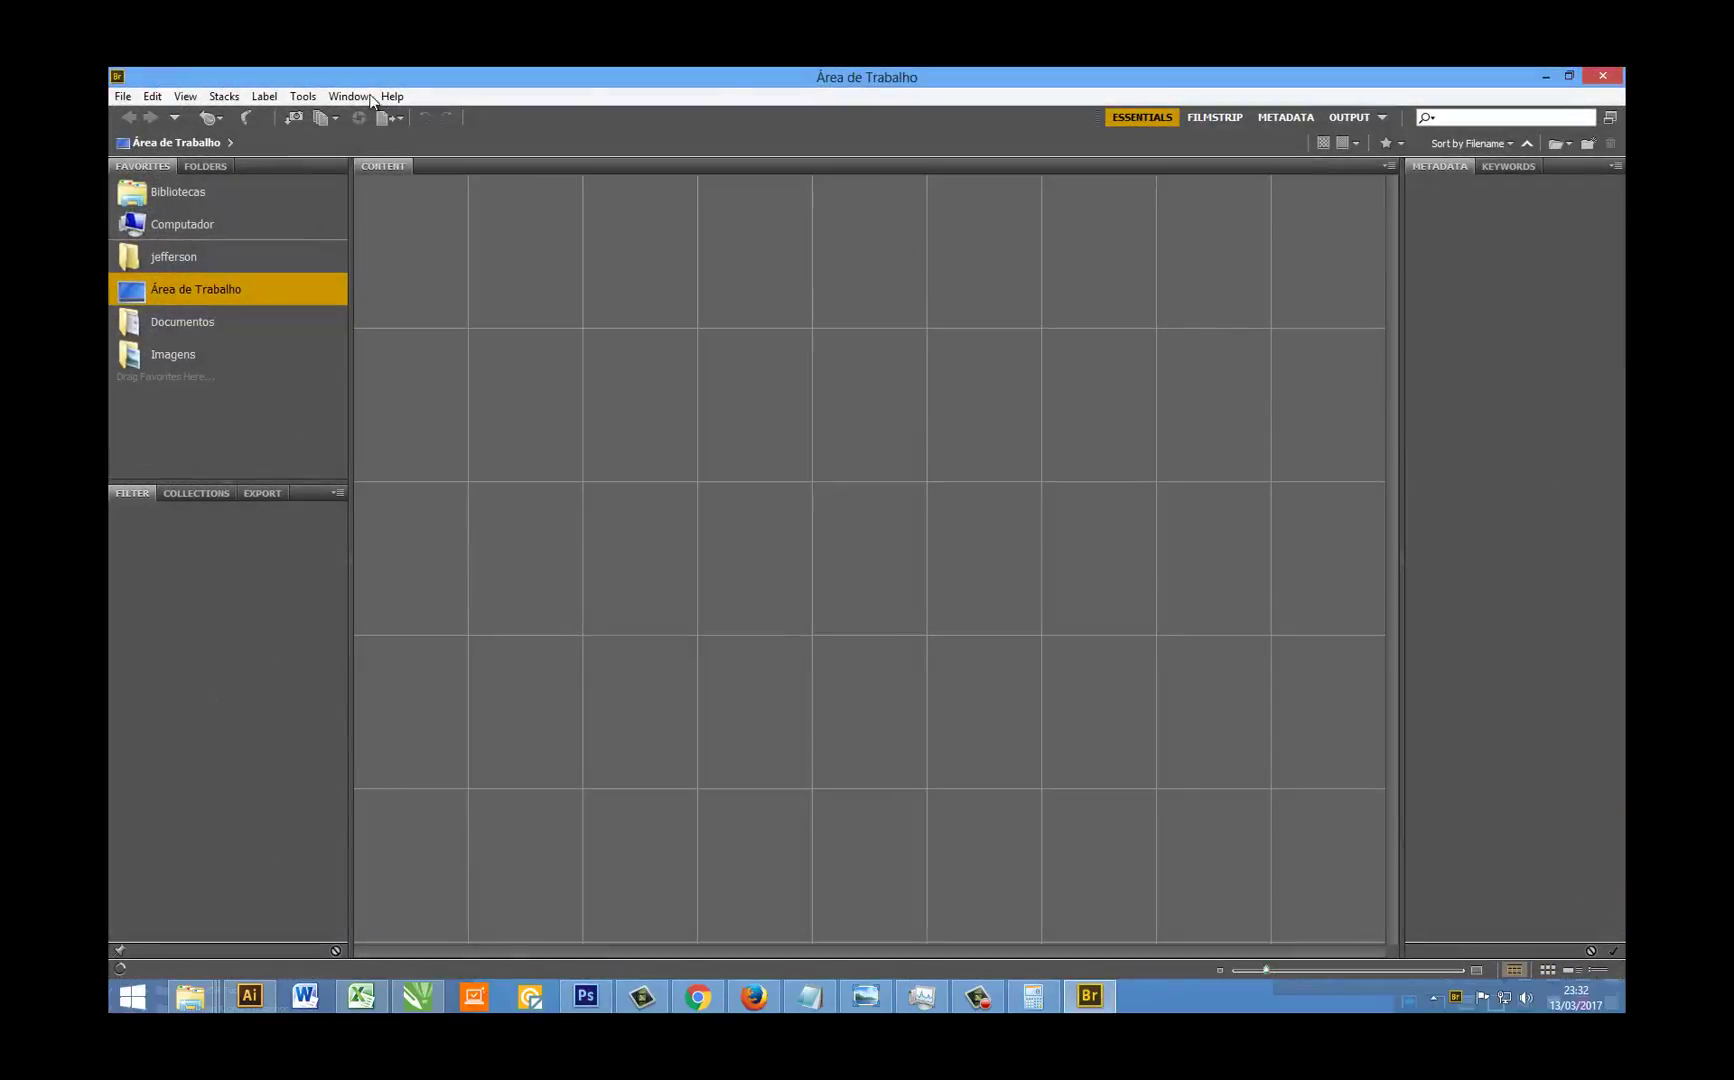
left_click(1603, 76)
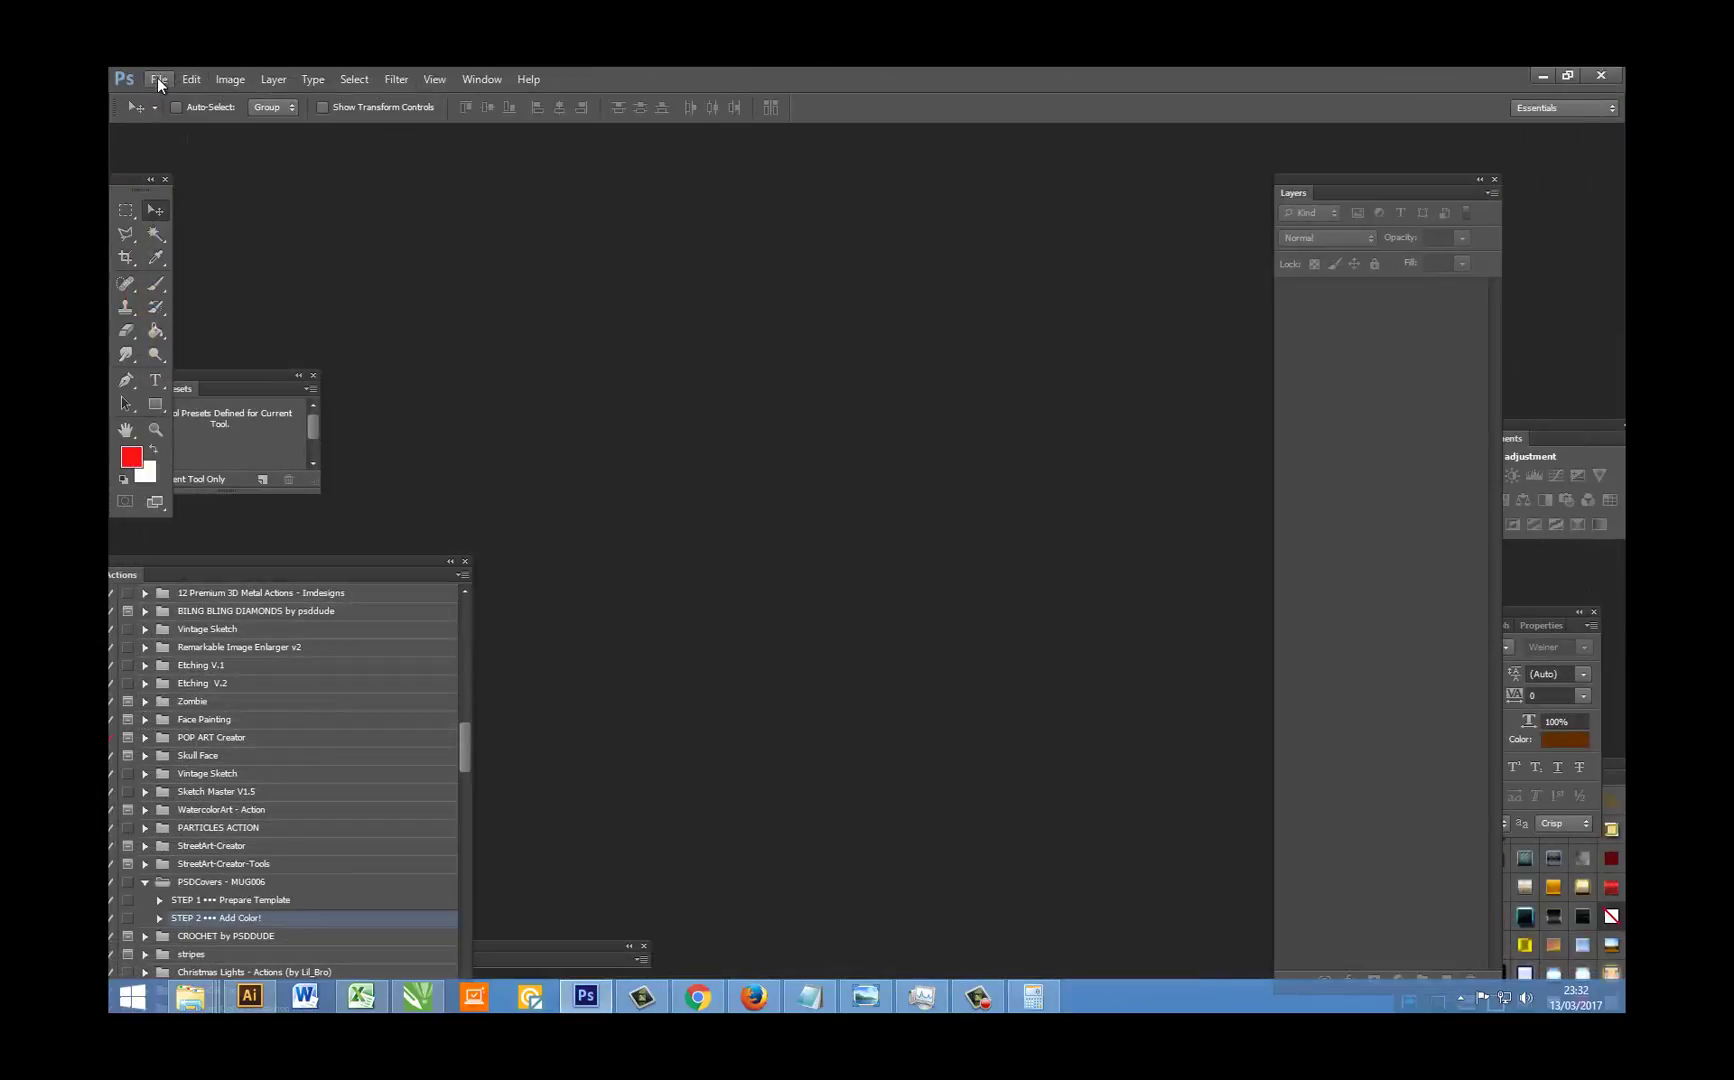
Step: Open mockup.psd and open the contents of the pillow's Your Art smart object for editing
left_click(158, 79)
left_click(182, 118)
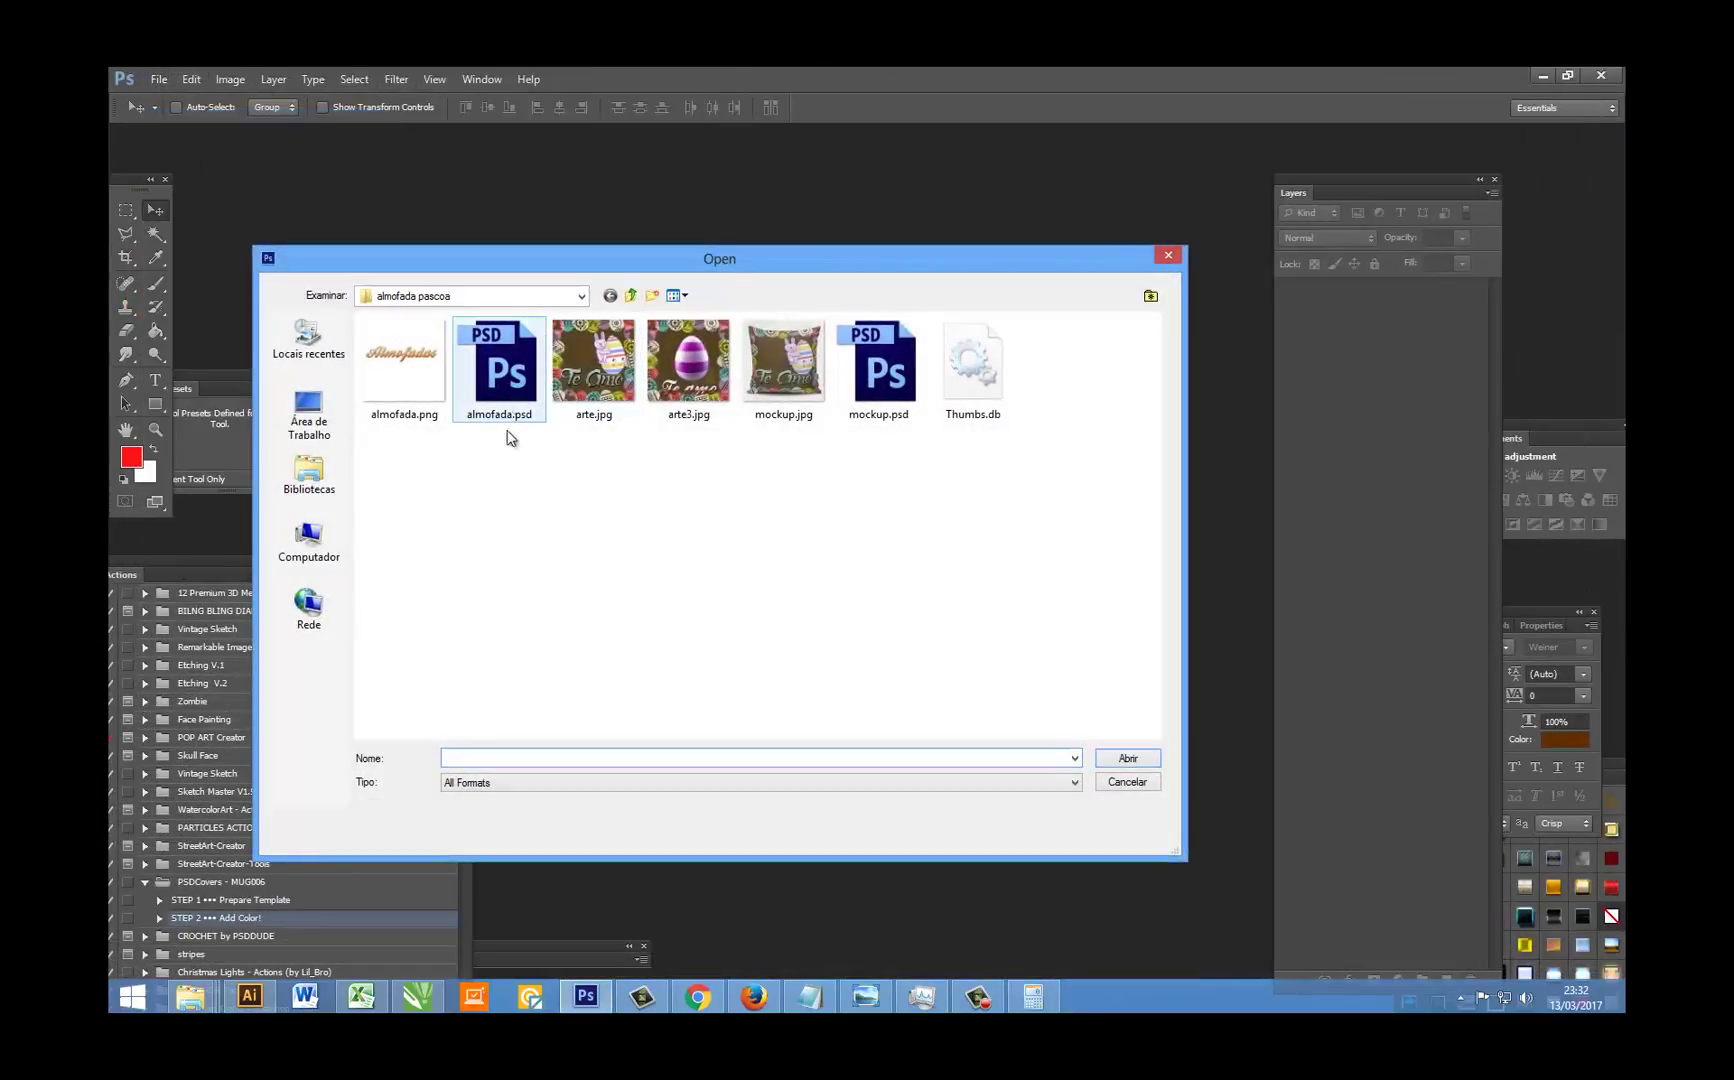
double_click(884, 383)
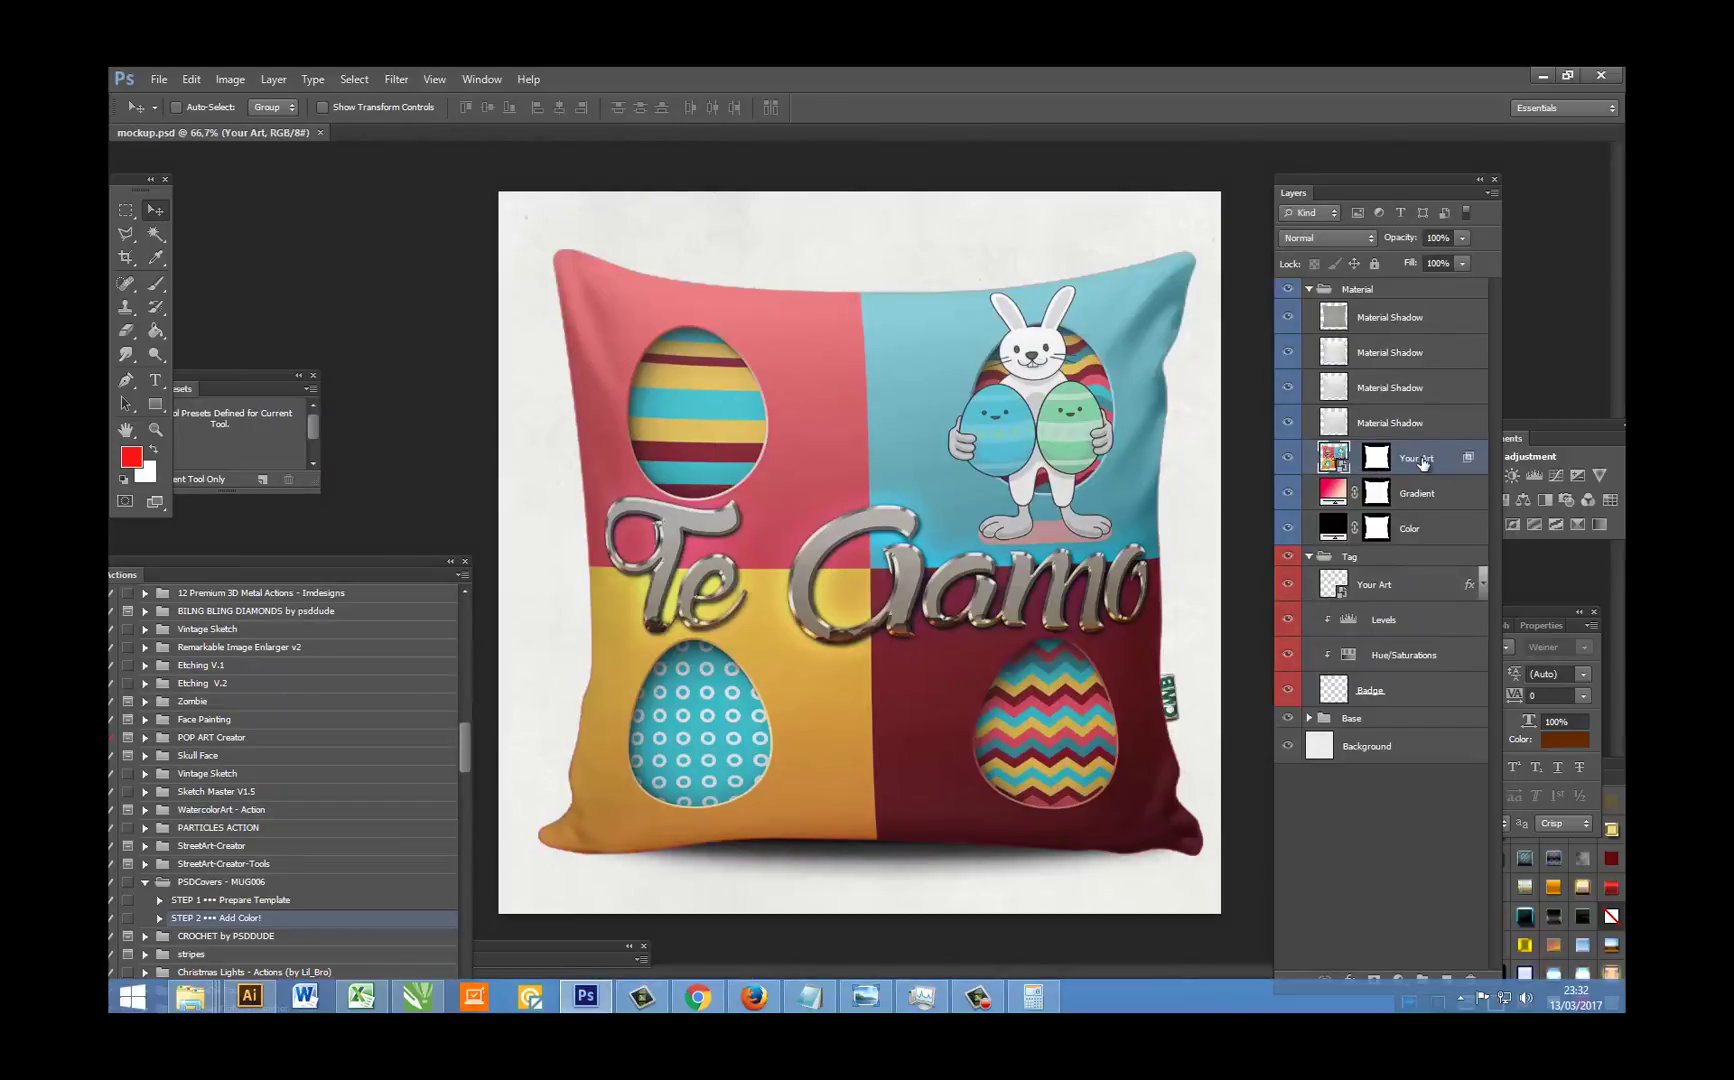
double_click(1333, 457)
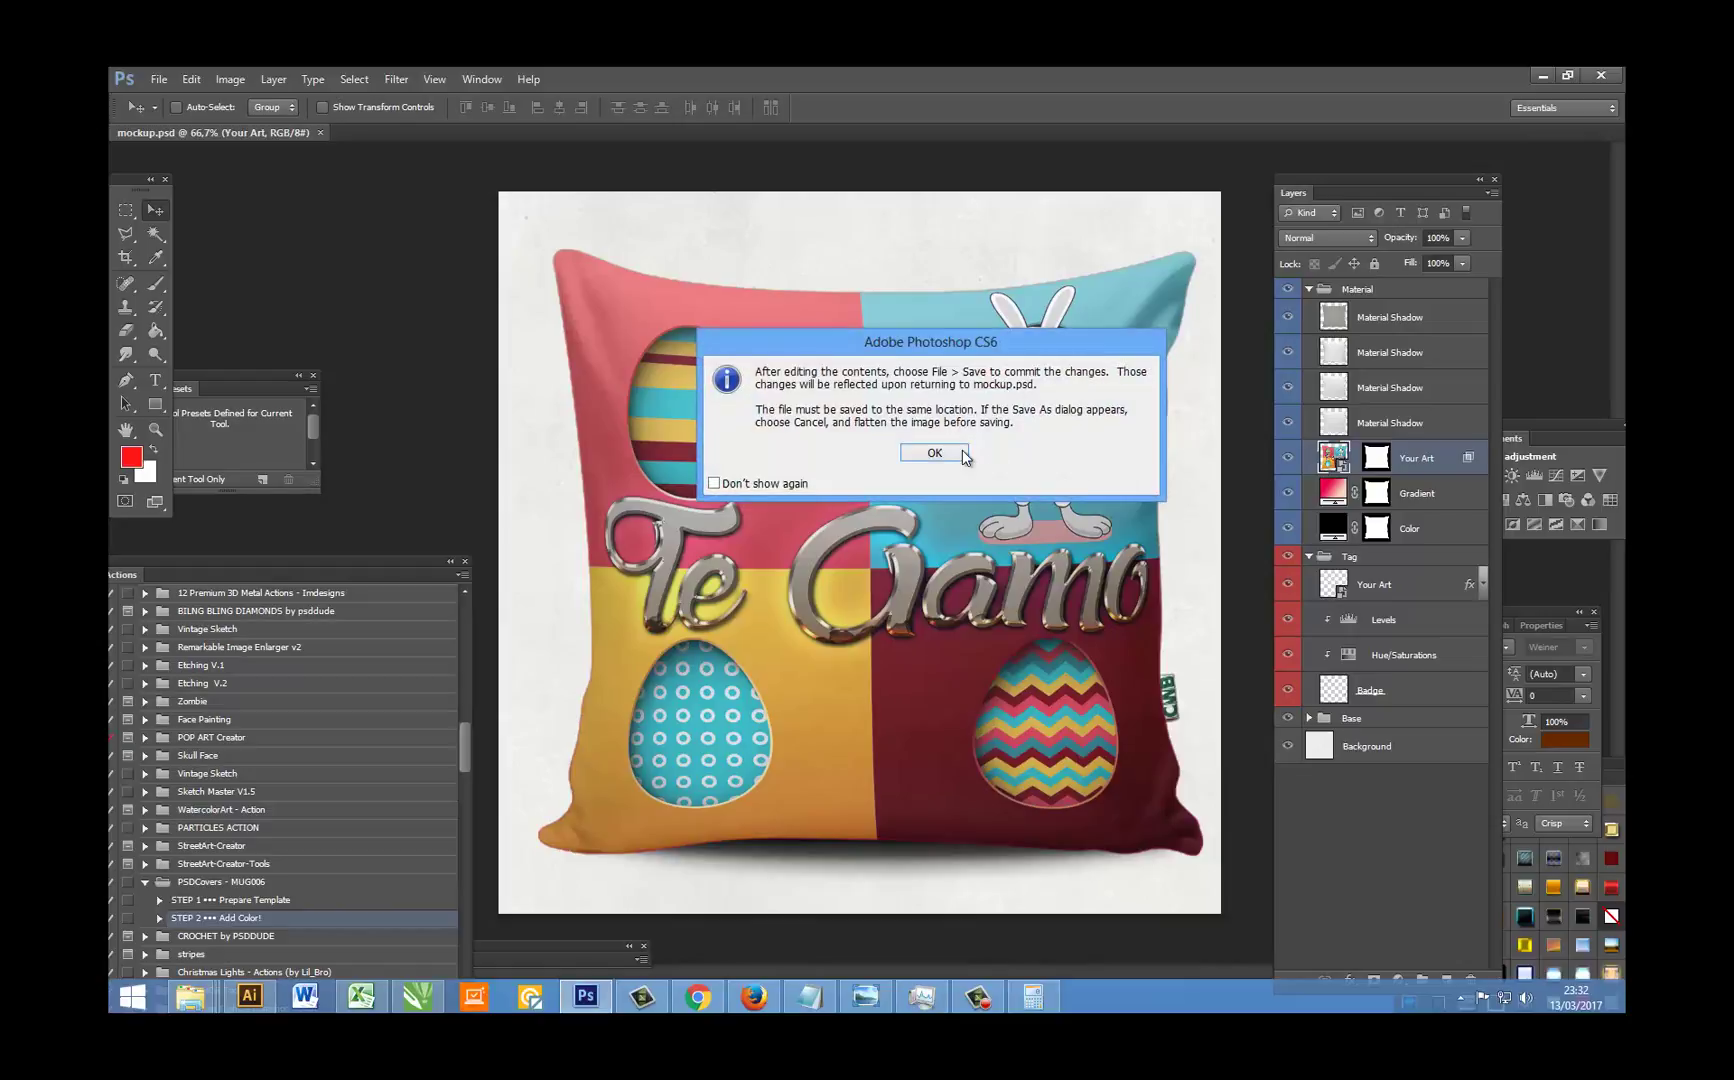
left_click(958, 455)
Step: Replace the contents of the sua arte layer with arte3.jpg, then save and close the smart object document
right_click(1393, 291)
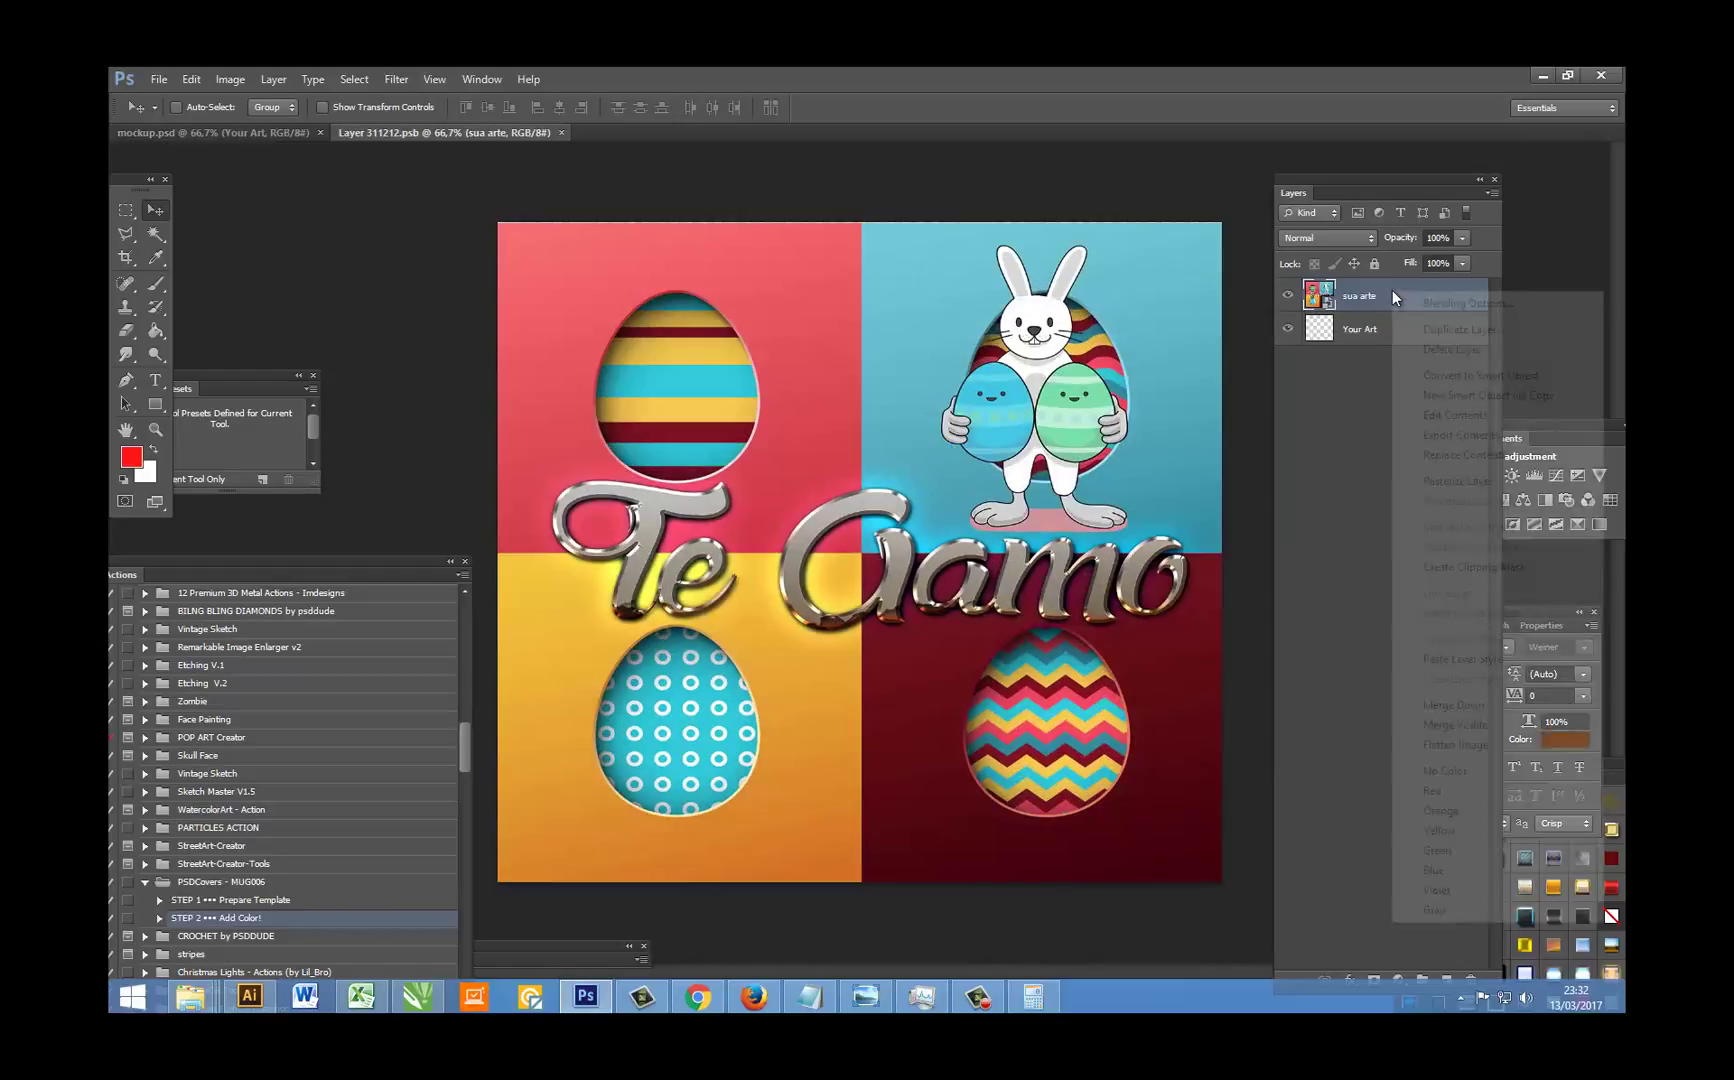
left_click(1451, 454)
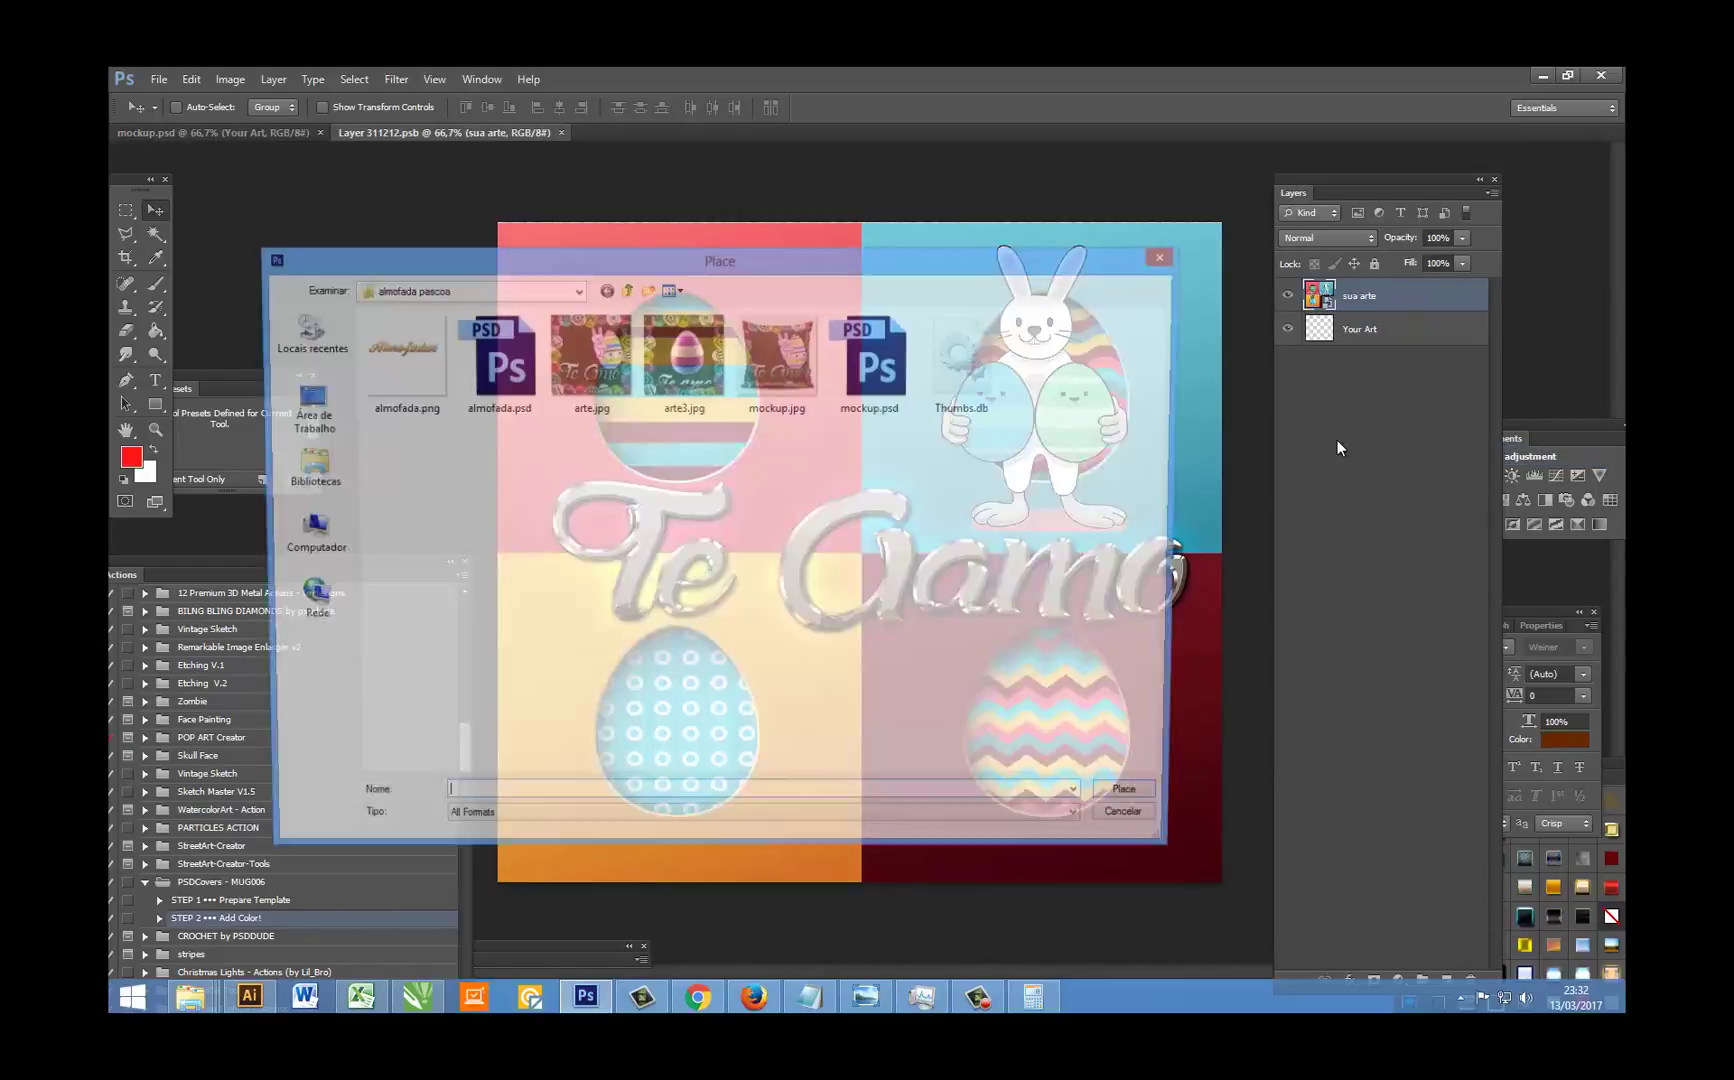
double_click(680, 378)
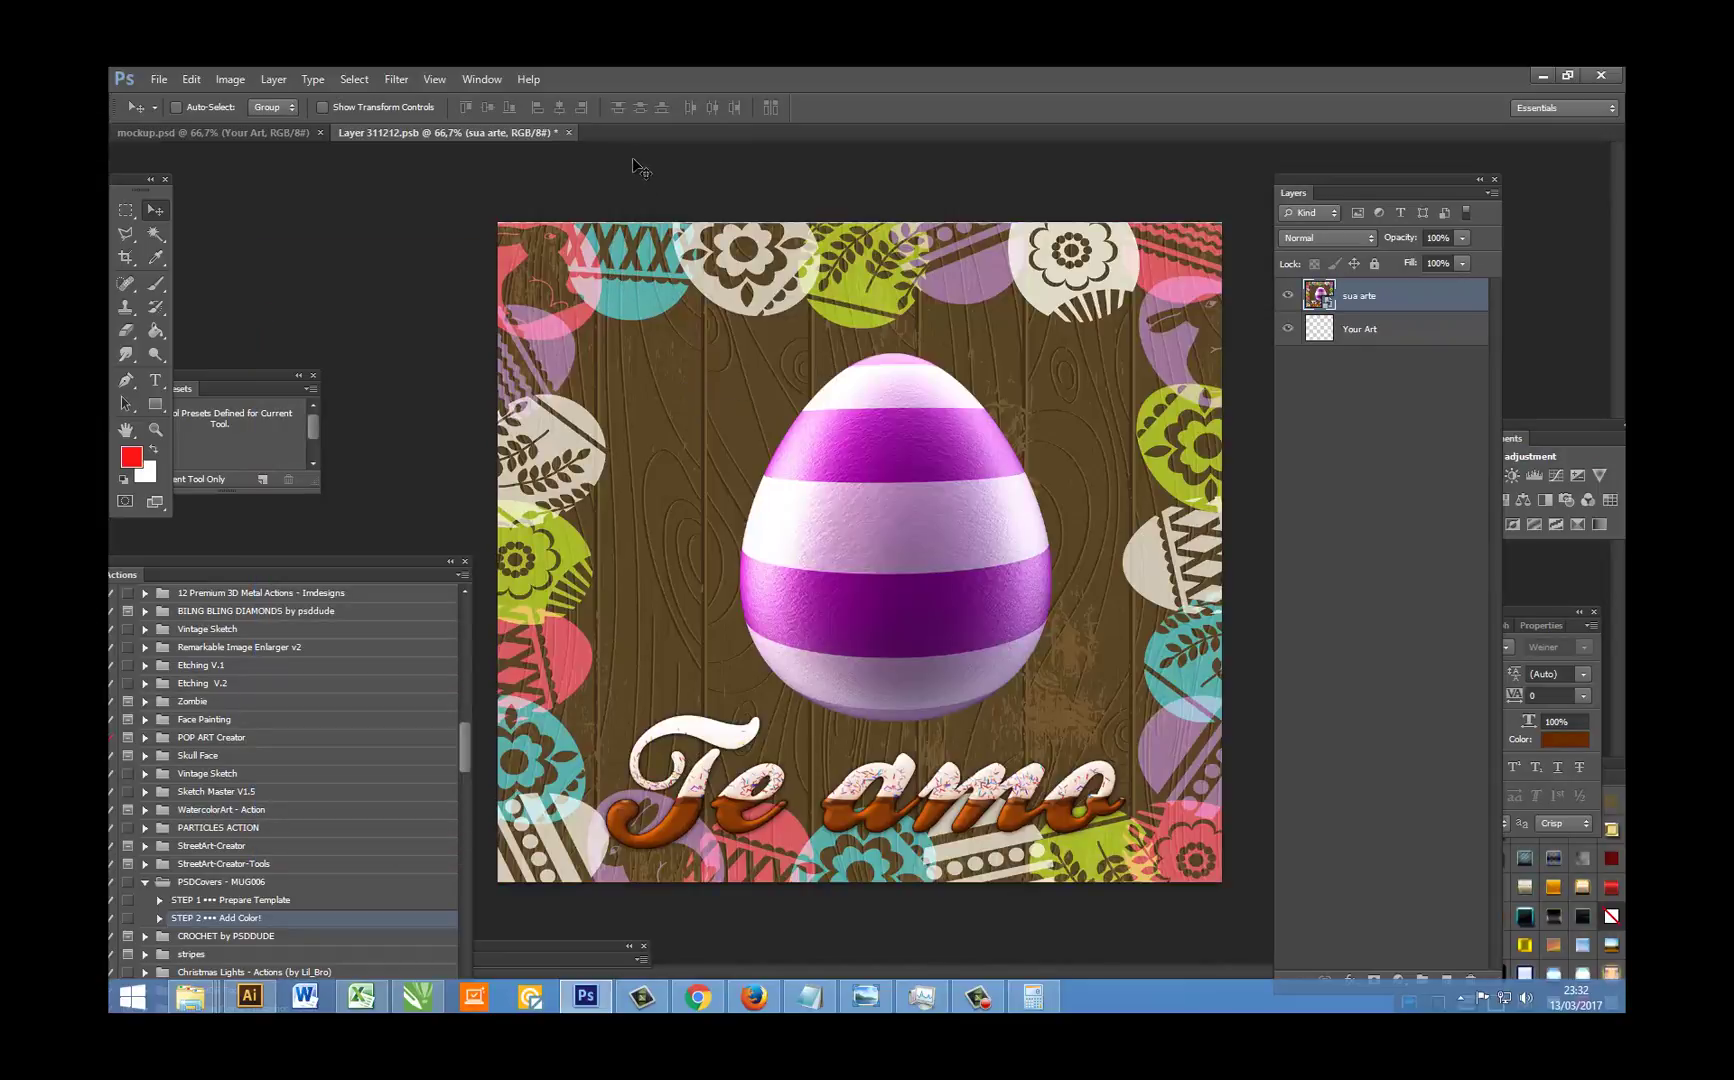
left_click(568, 132)
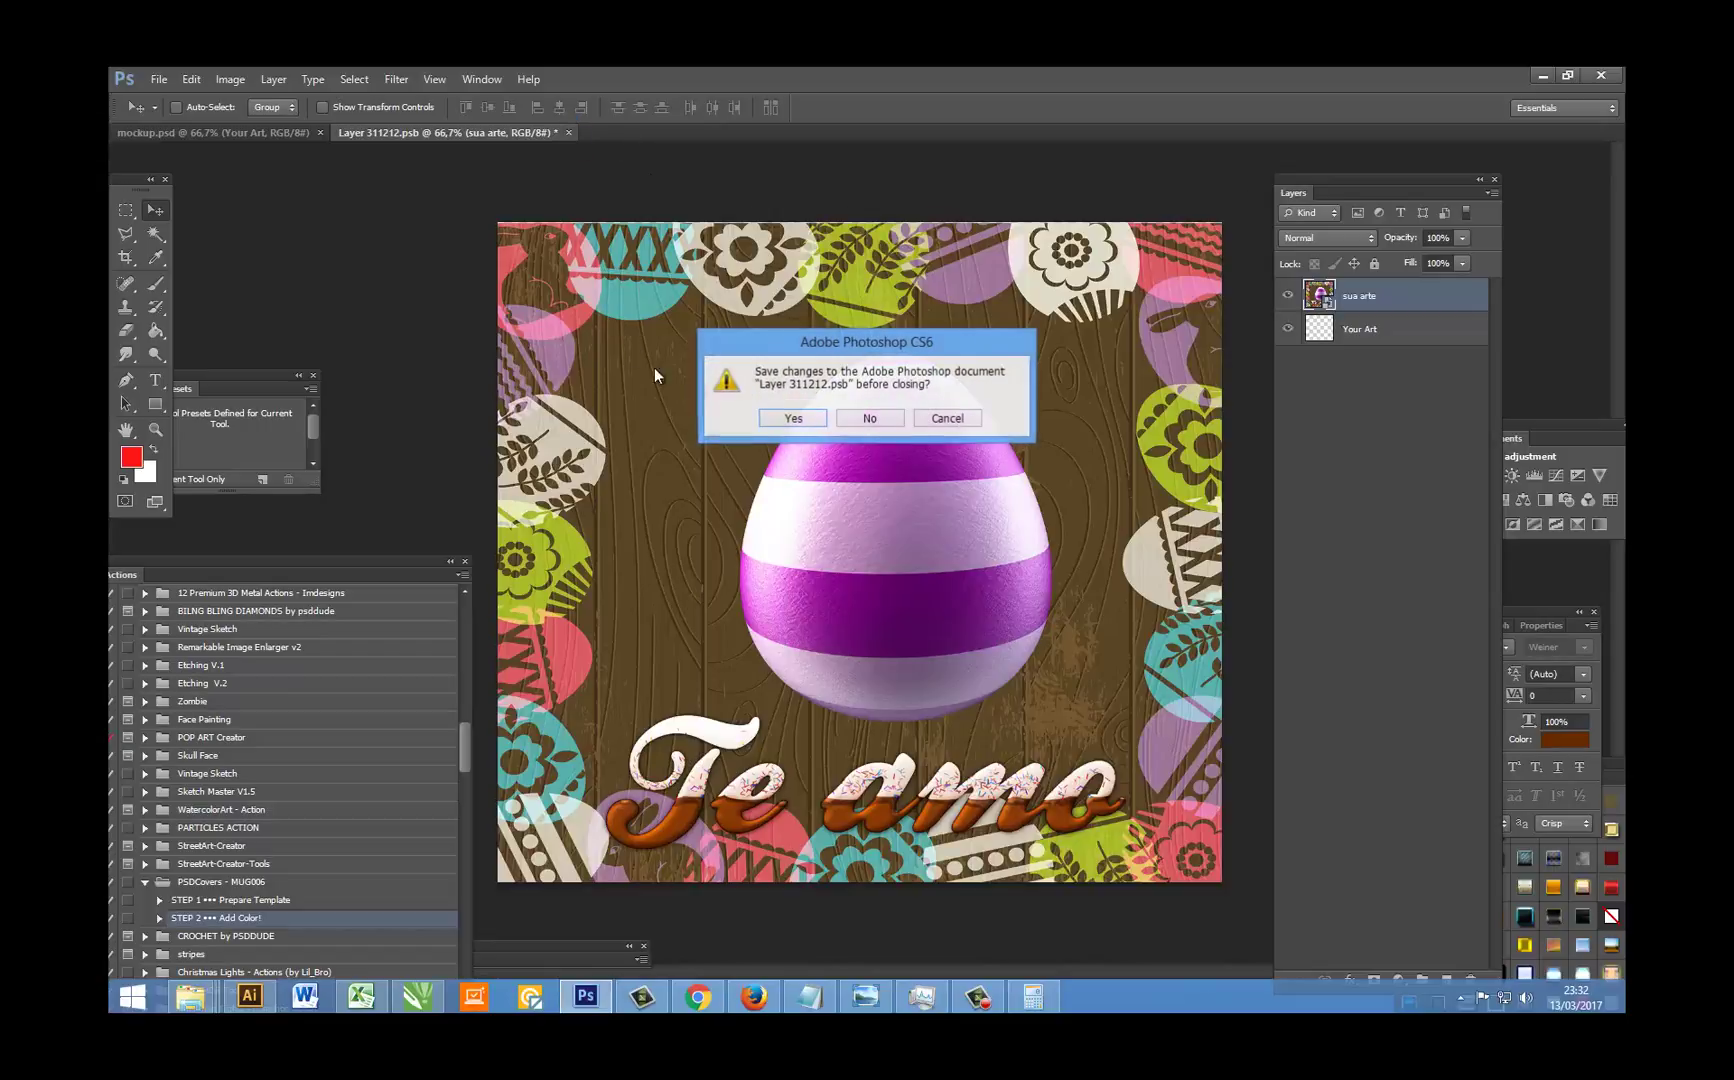
left_click(793, 418)
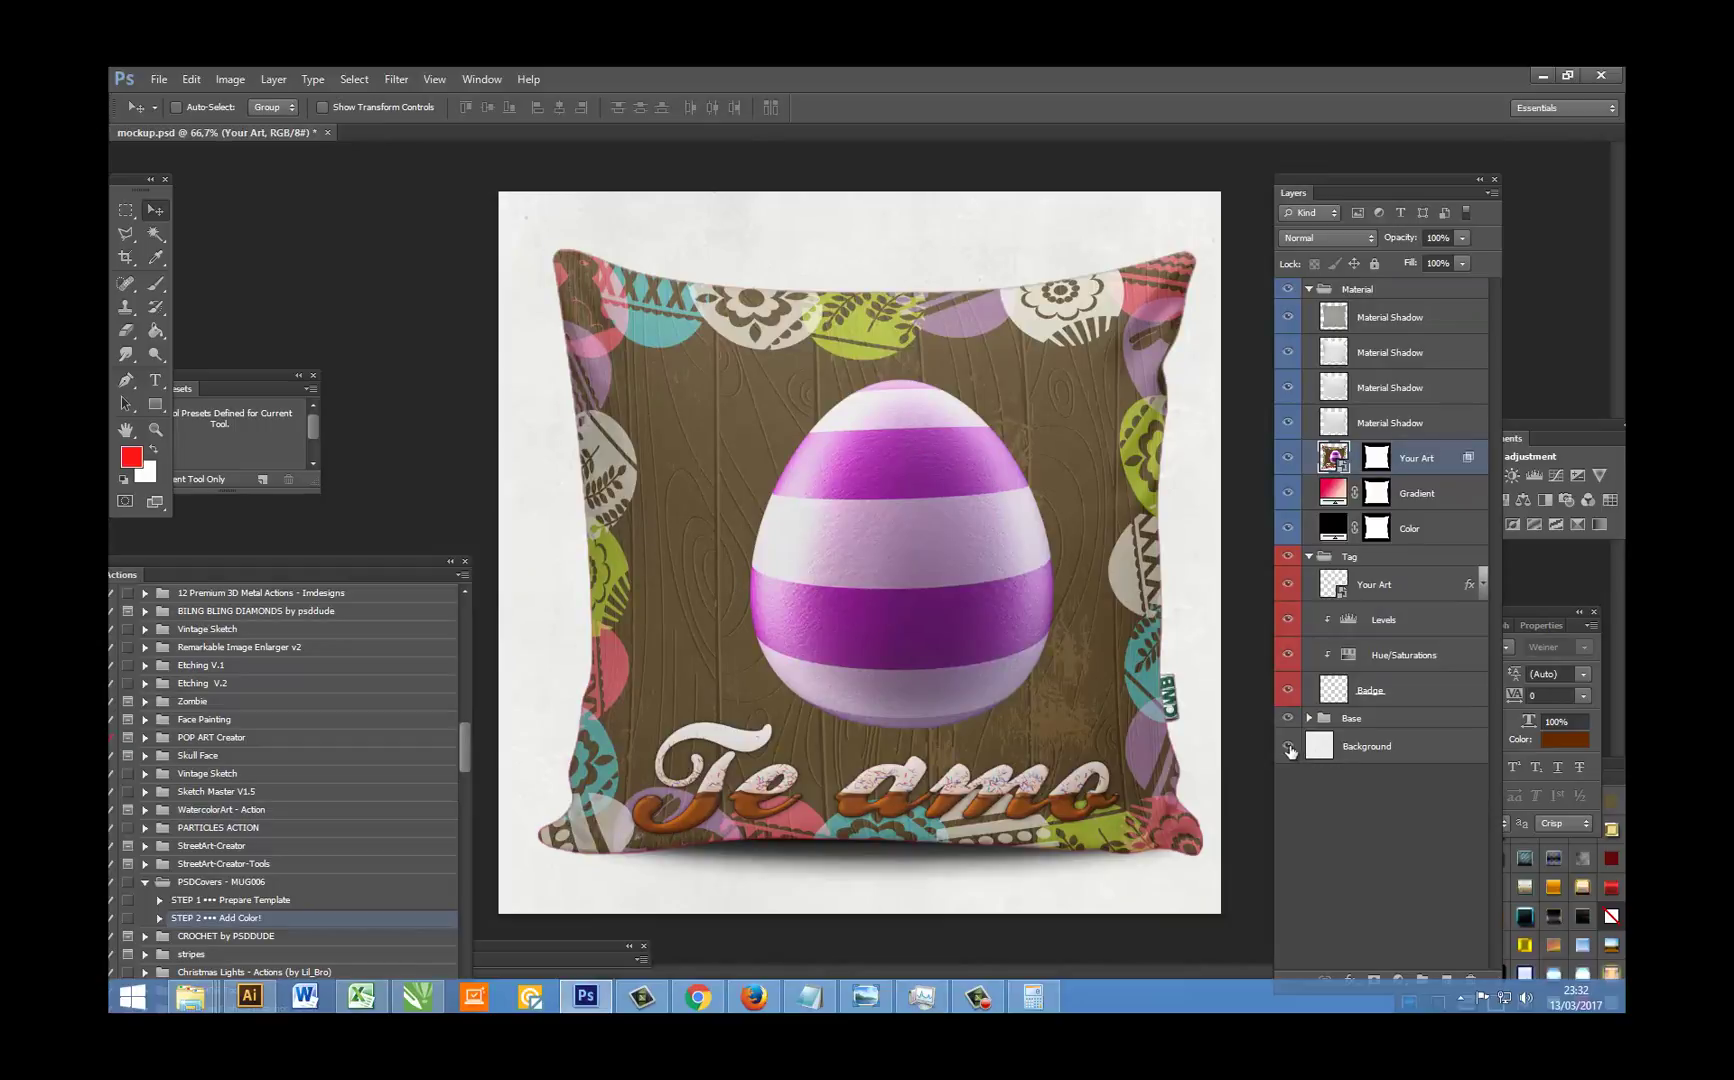
Step: Preview the pillow mockup without its Background layer and restore the background
left_click(1288, 746)
left_click(1288, 746)
left_click(1288, 746)
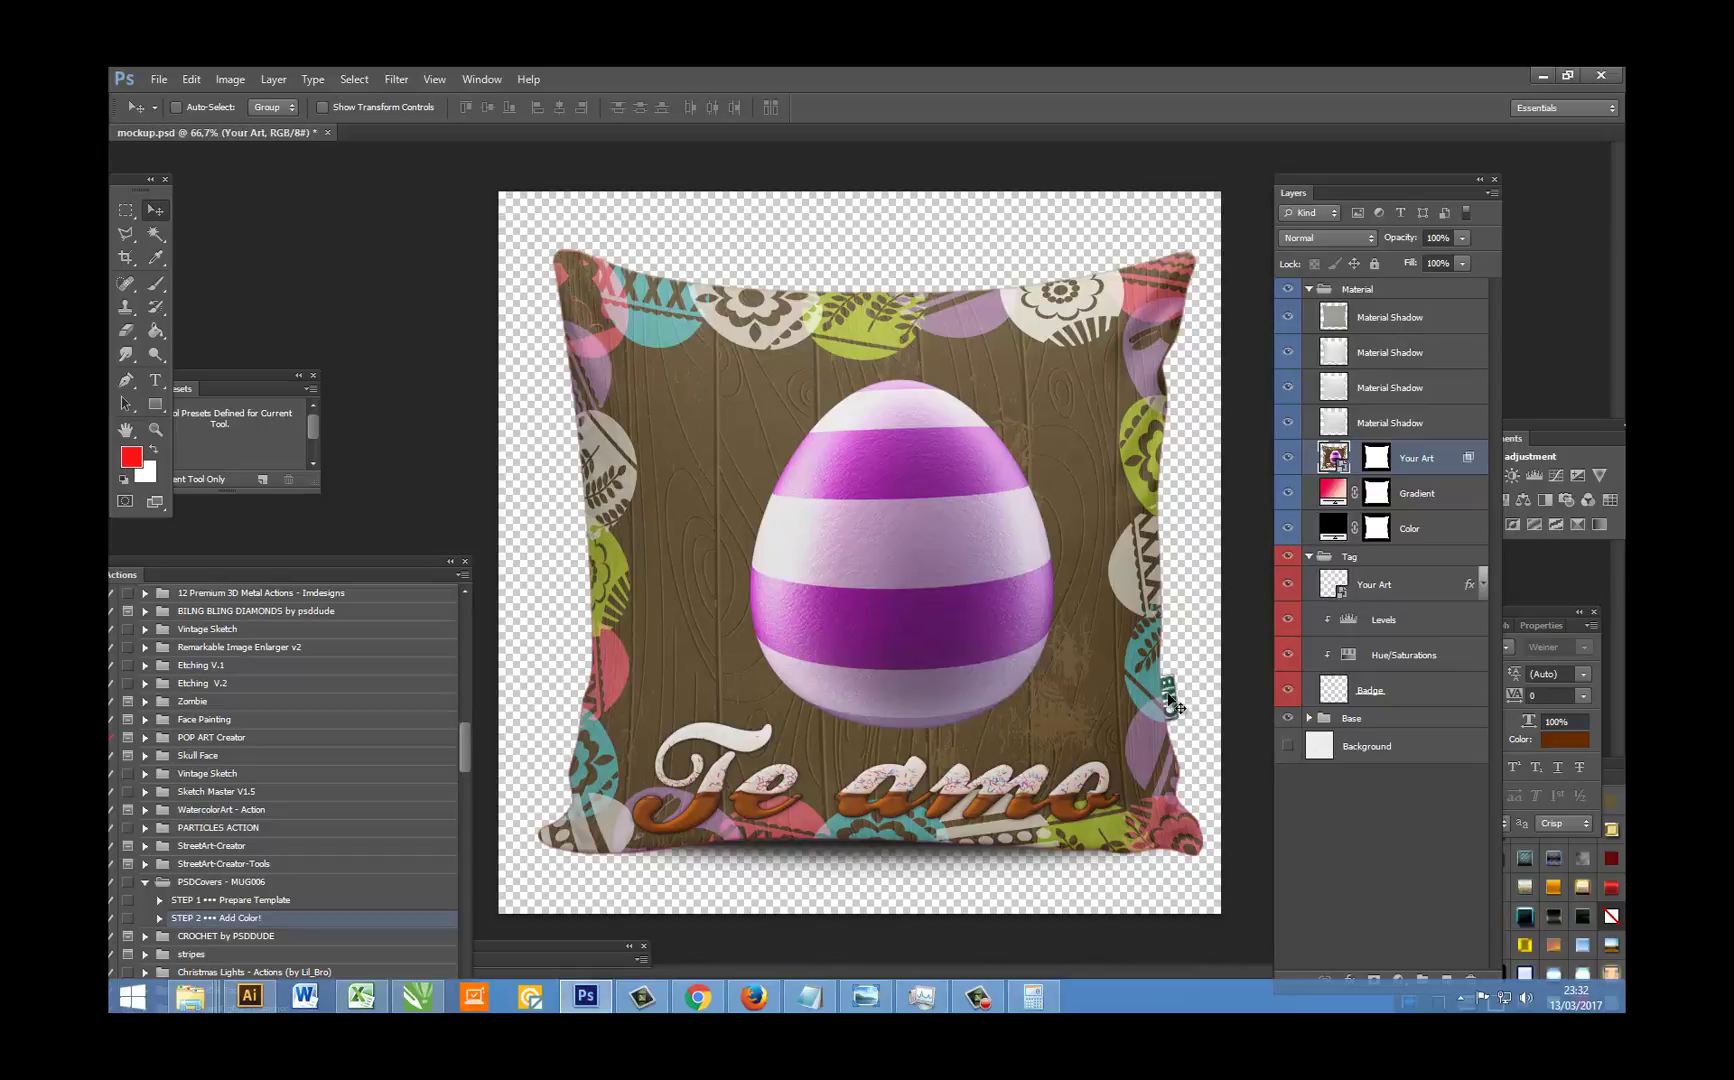
left_click(1288, 746)
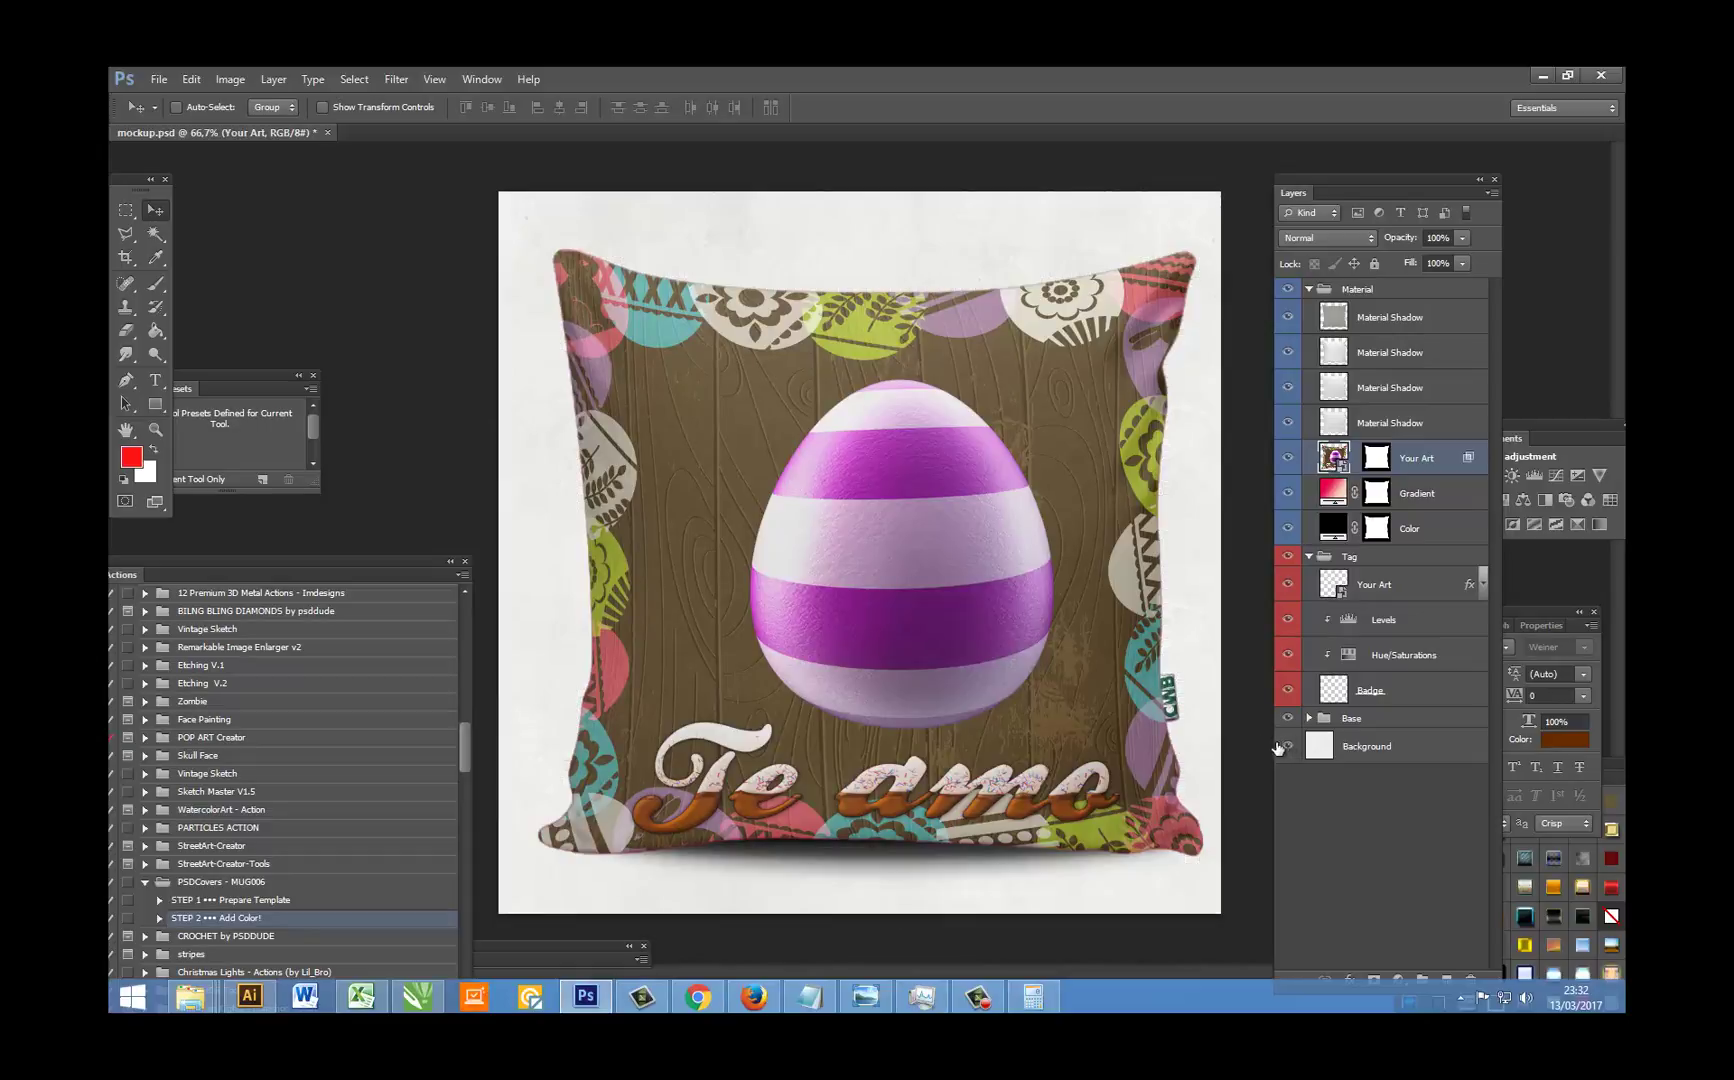
Step: Save the pillow mockup as a JPEG copy named mockup2 in the almofada pascoa folder
left_click(163, 78)
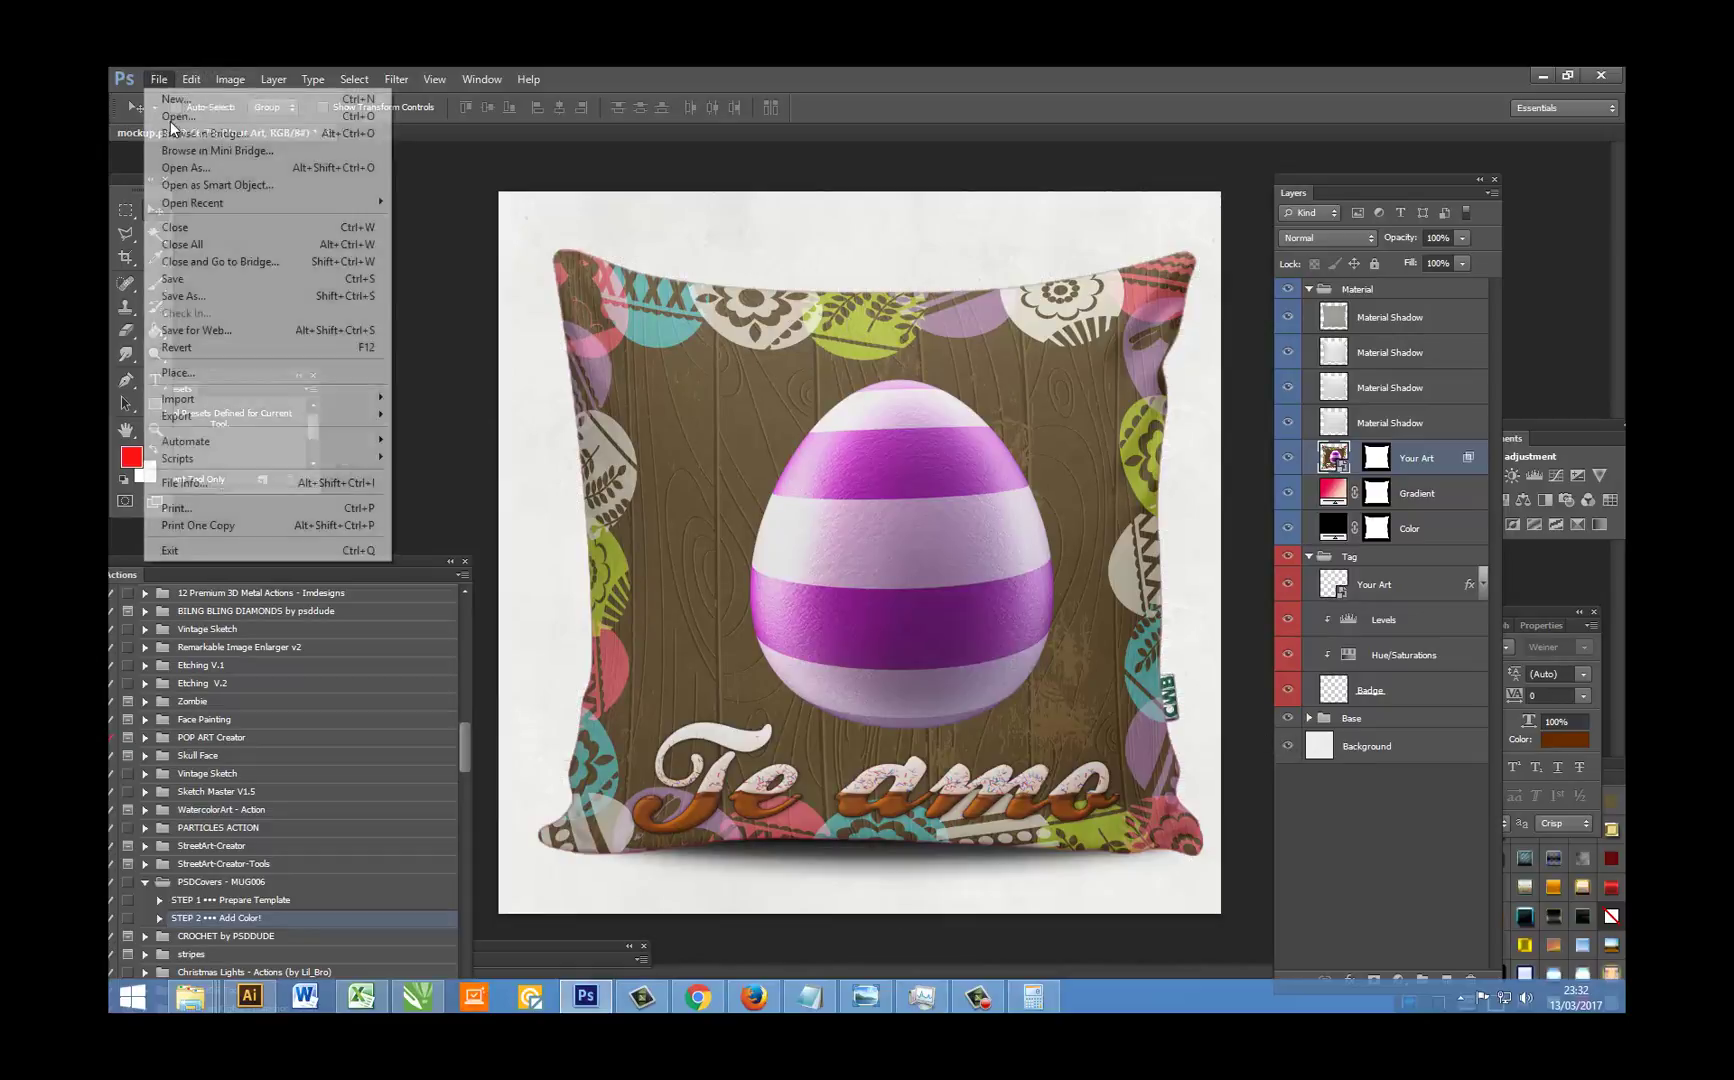
left_click(205, 294)
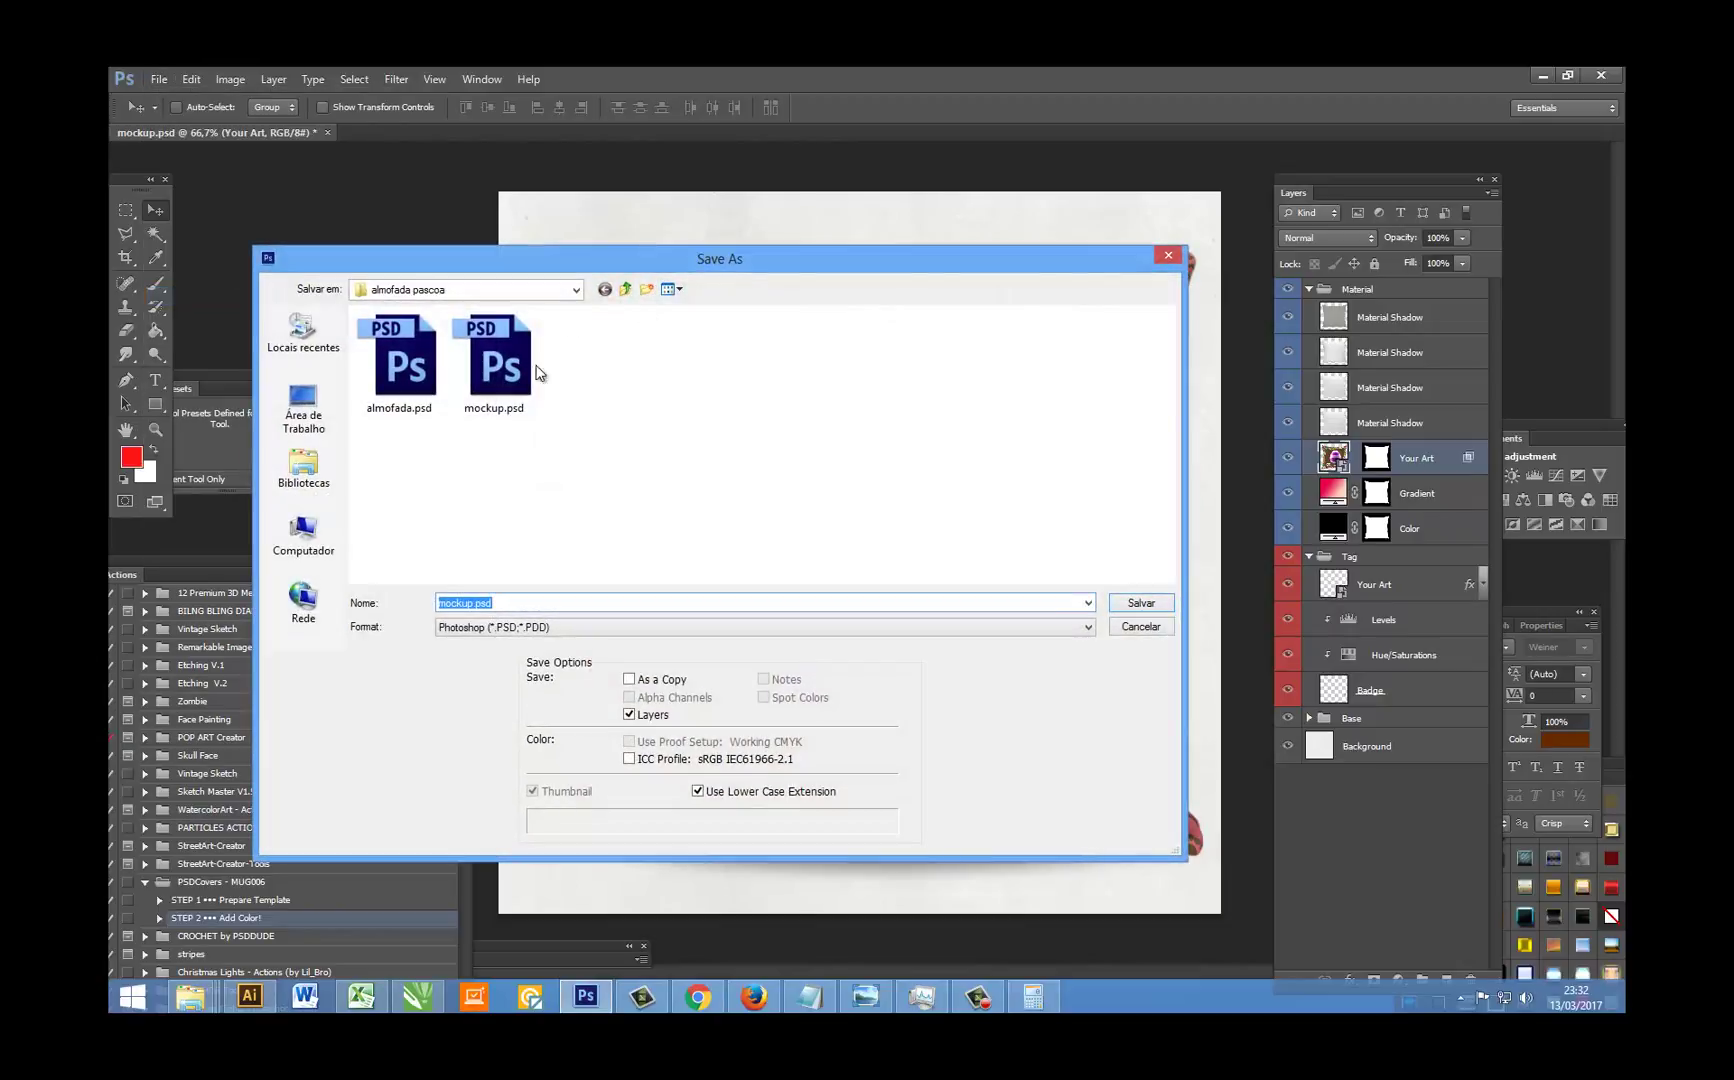
left_click(561, 629)
left_click(493, 737)
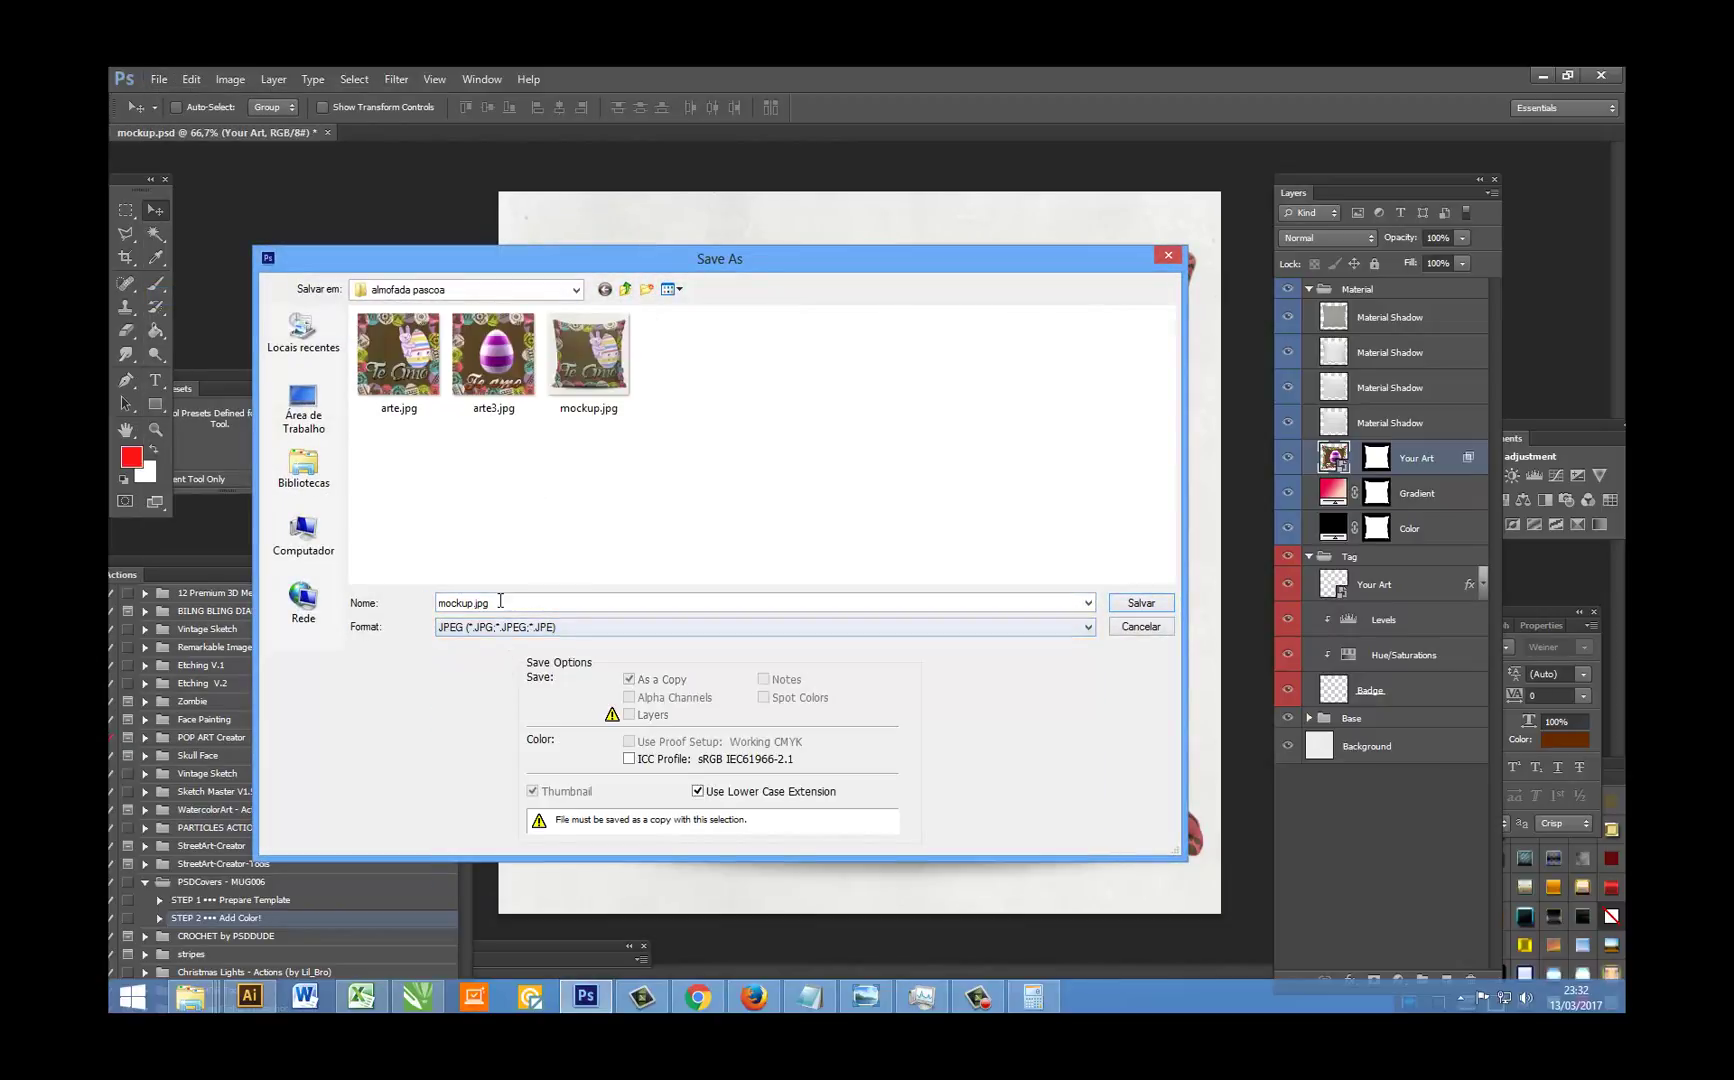
double_click(490, 603)
type("mockup2")
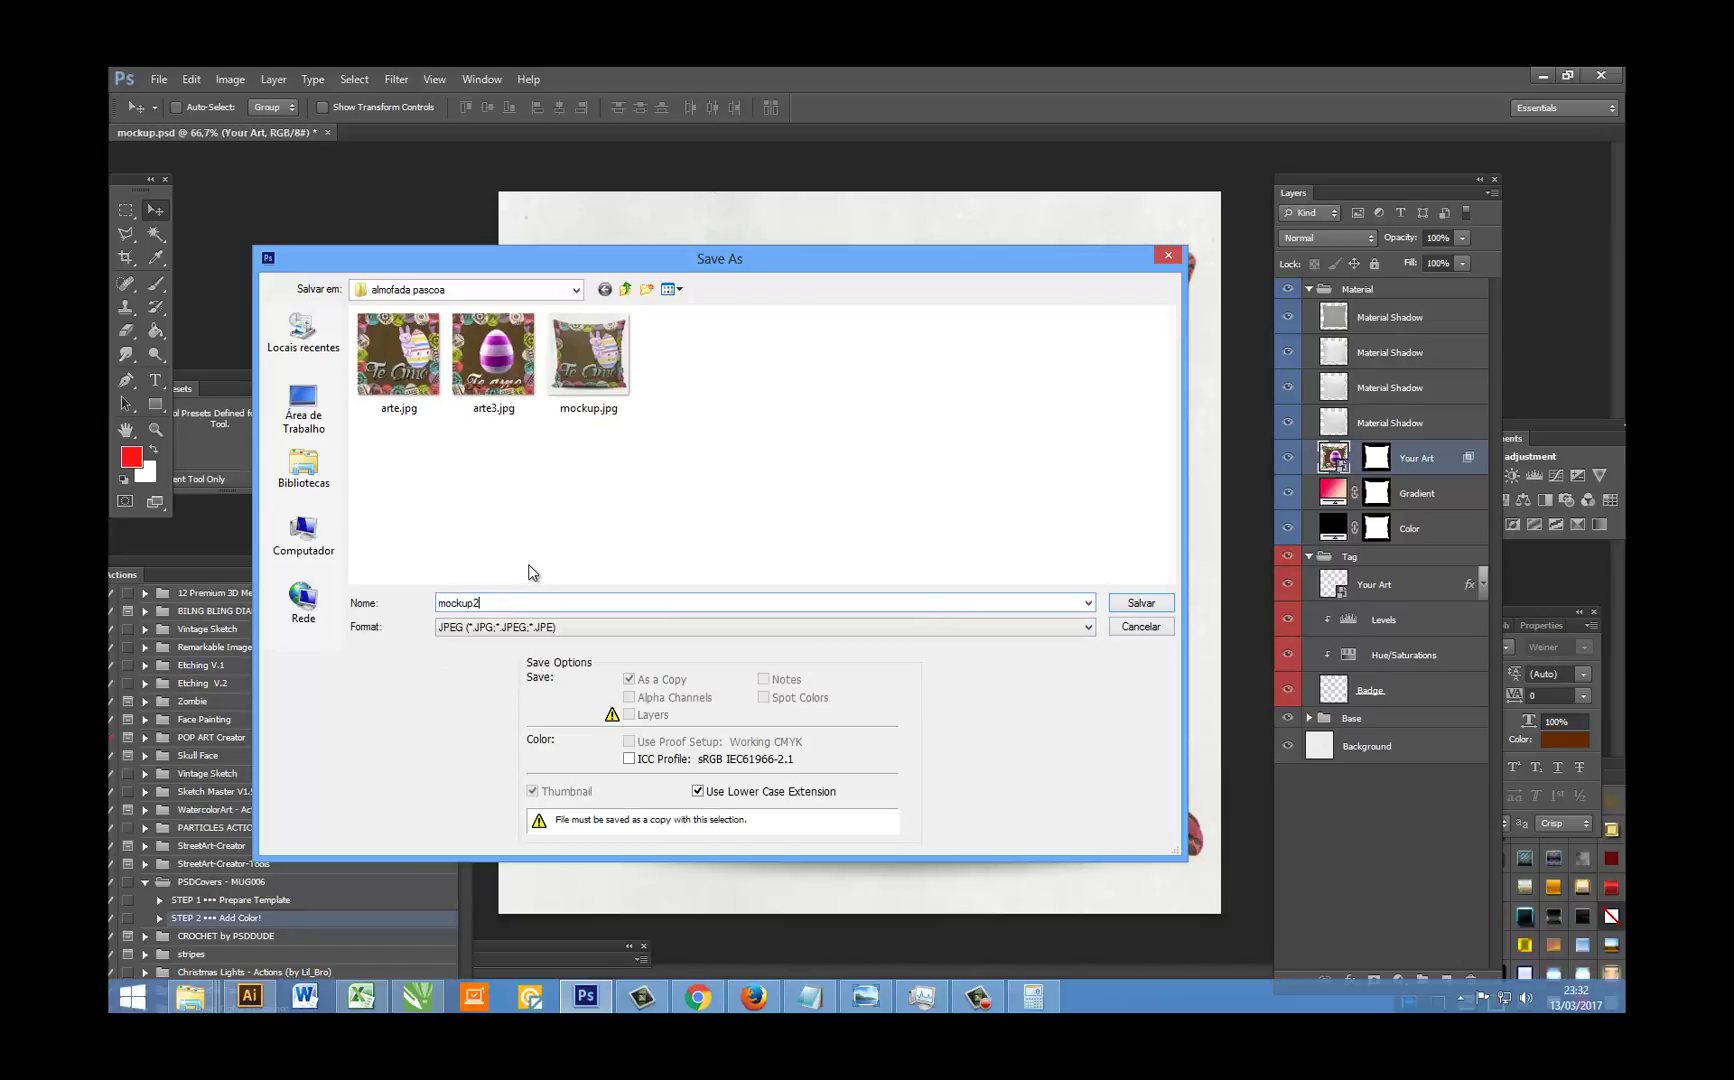
key("Return")
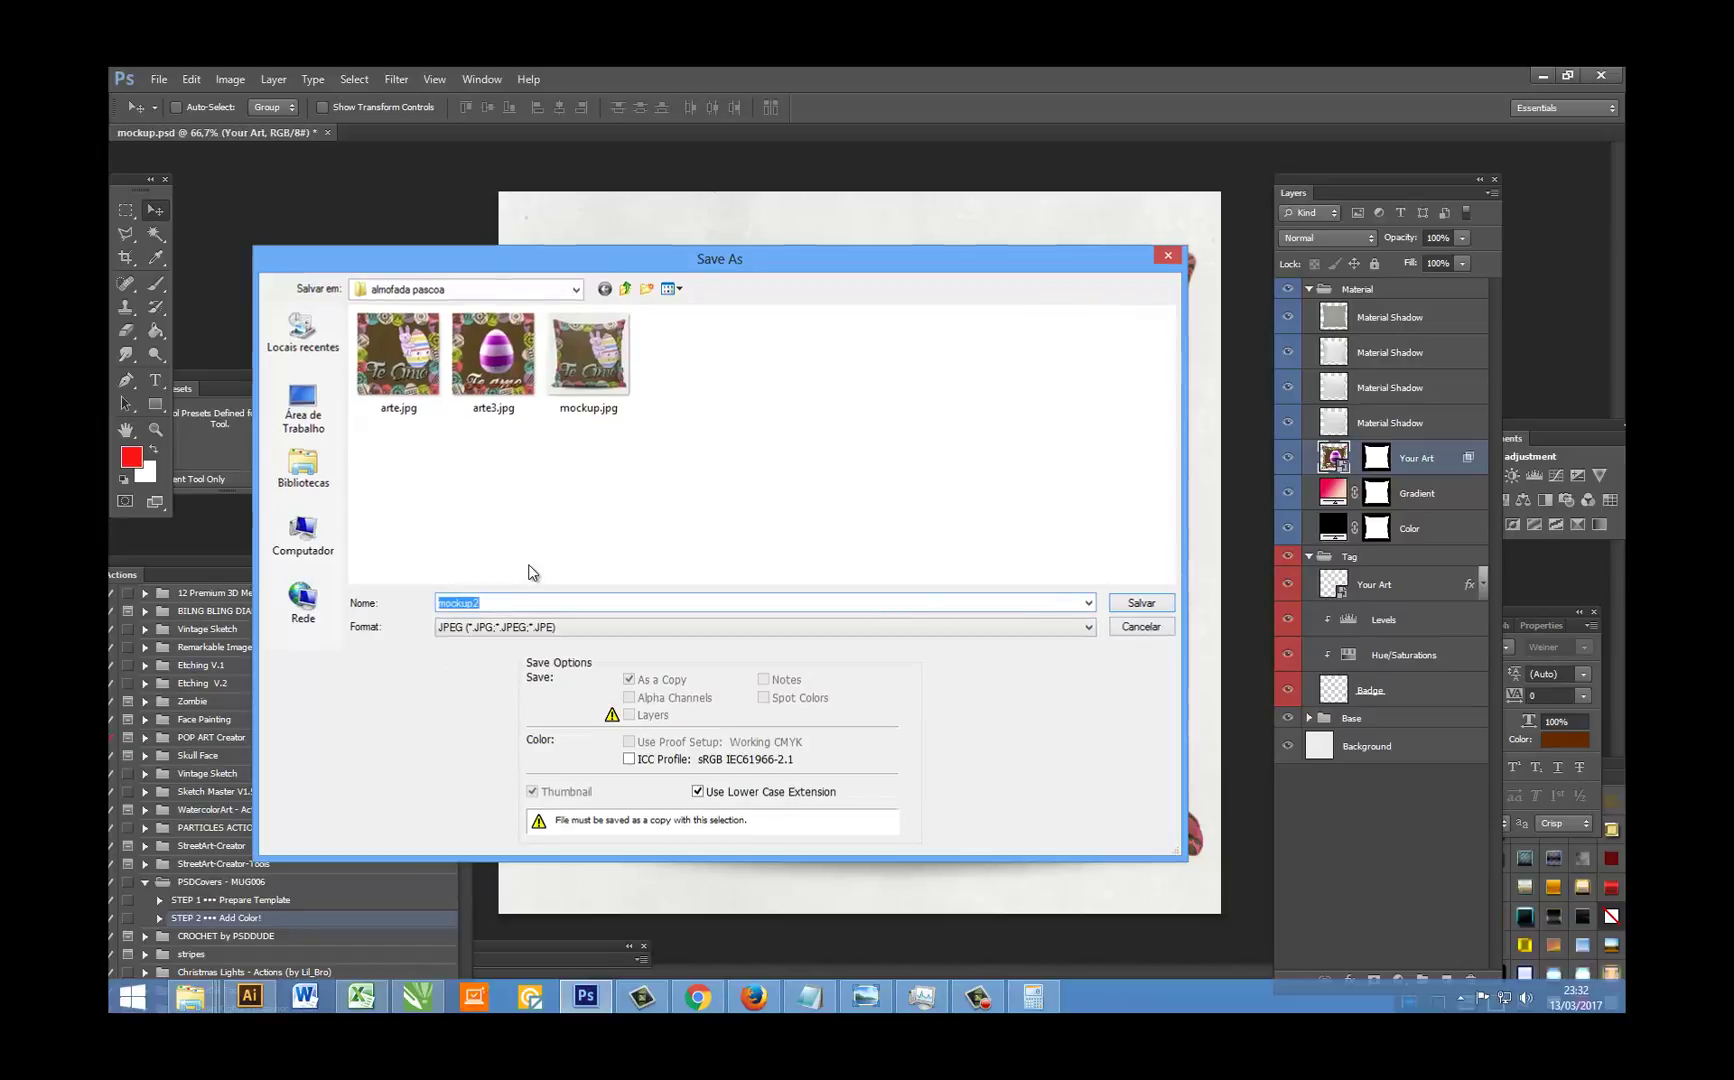
key("Return")
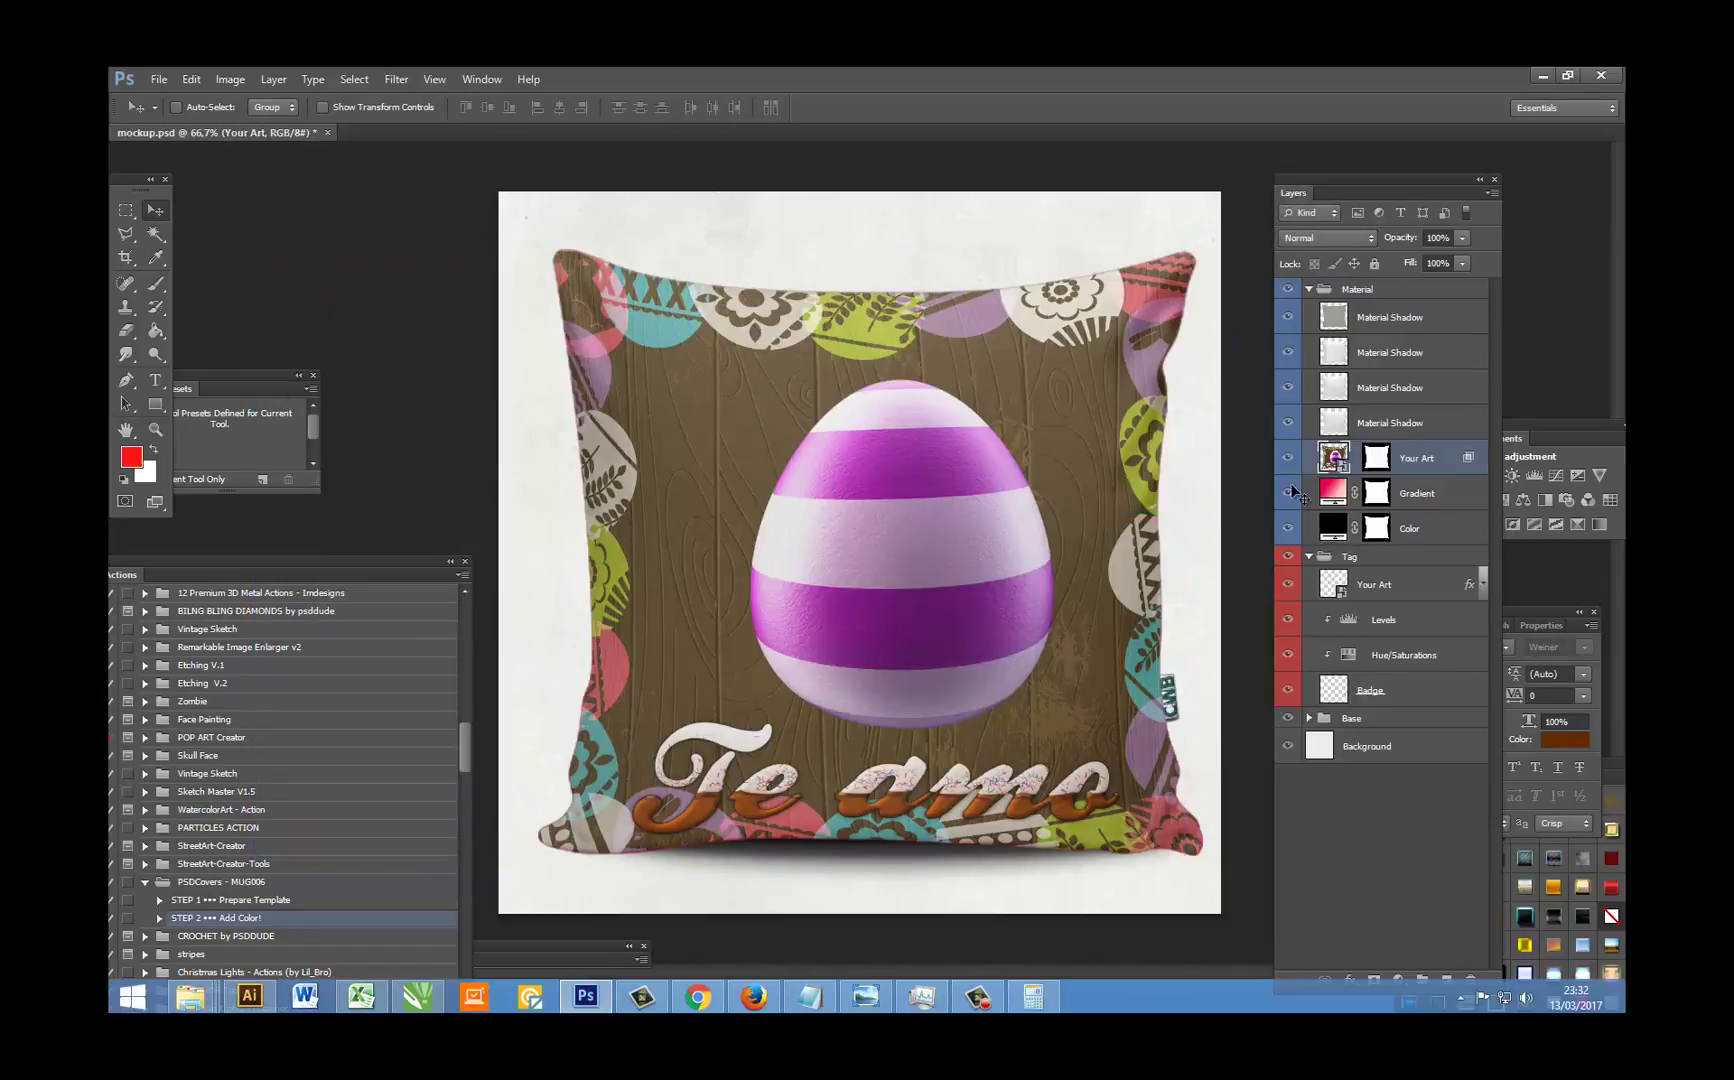